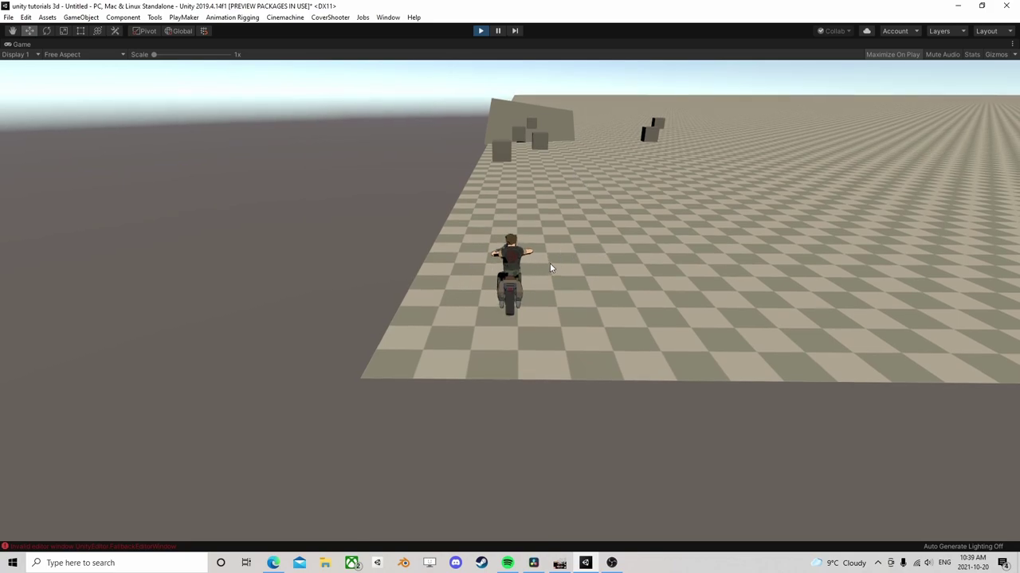
- Ride the motorbike past the cubes and off the plane in Play mode, and stop the test
key(w)
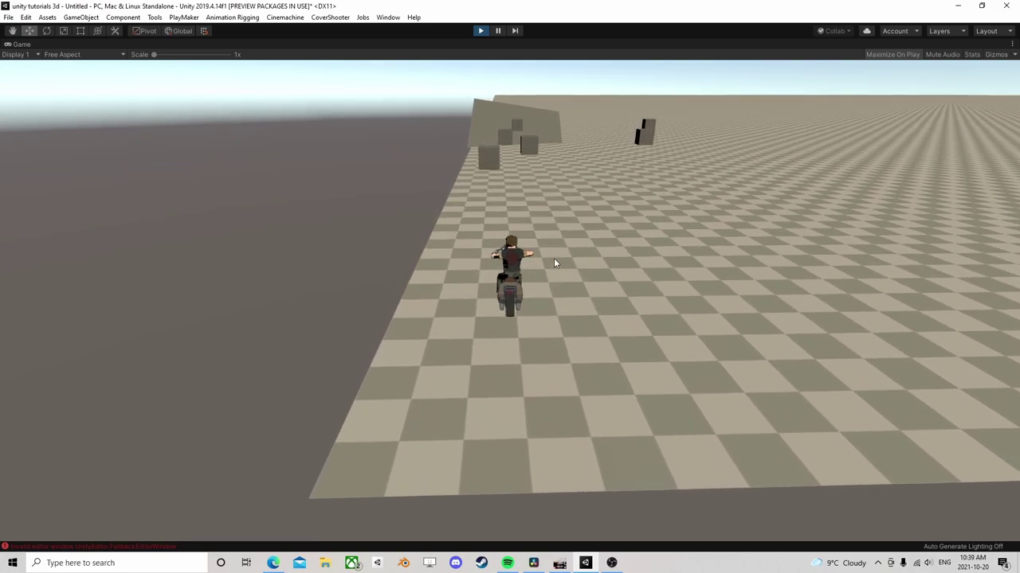
key(d)
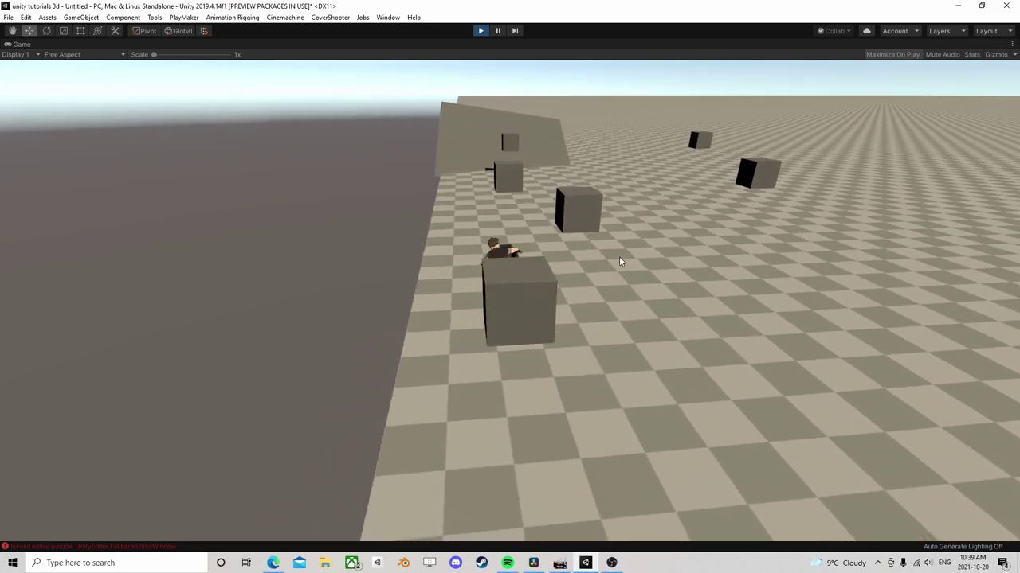
key(a)
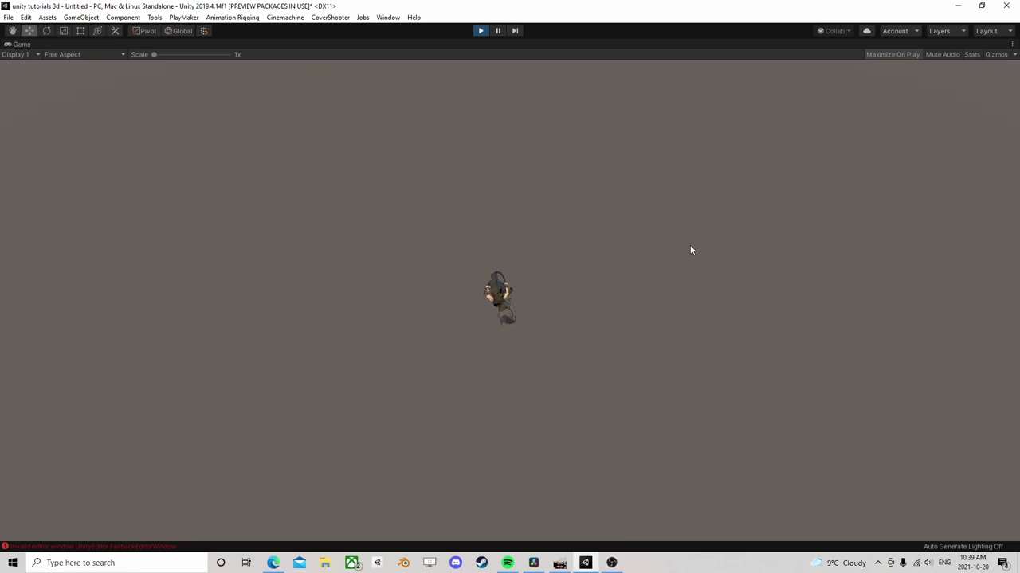
click(481, 32)
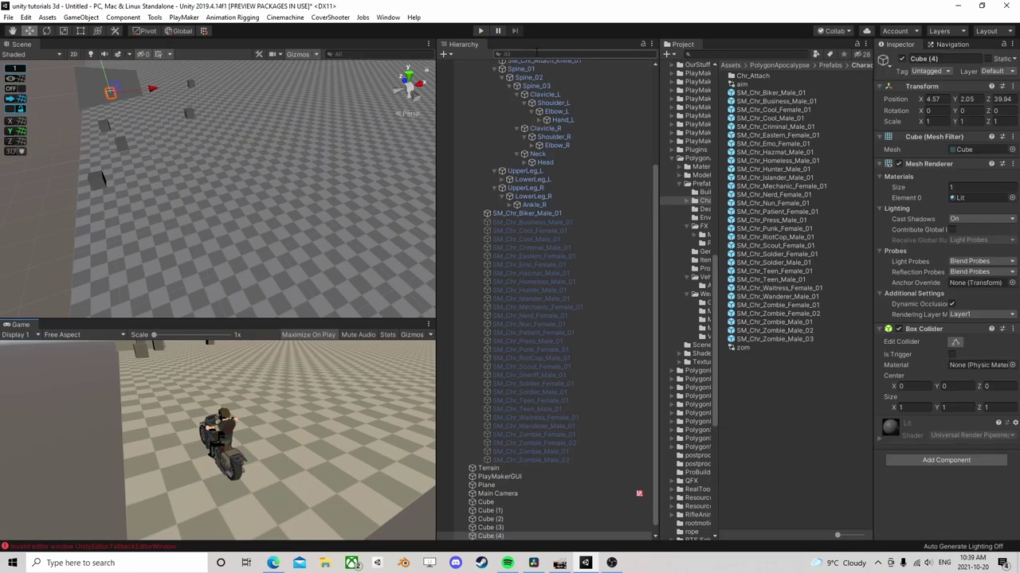
- Deactivate the SM_Veh_Motorbike_Apoco_01 object, including its biker, so it is hidden in the scene
middle_drag(290, 198, 375, 247)
scroll(283, 179, down, 4)
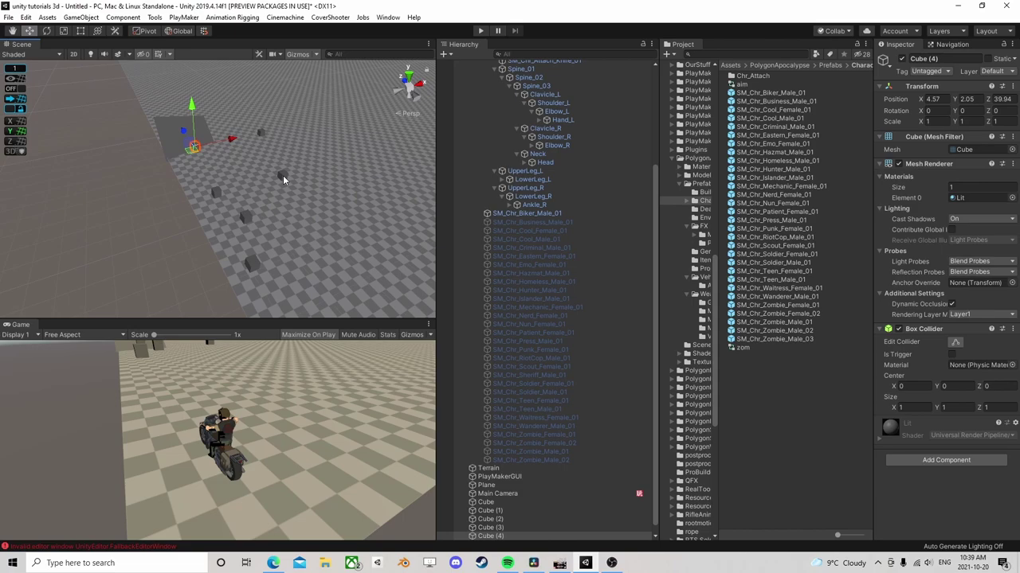
right_drag(301, 214, 362, 135)
scroll(363, 135, down, 5)
middle_drag(271, 157, 287, 158)
scroll(288, 158, up, 2)
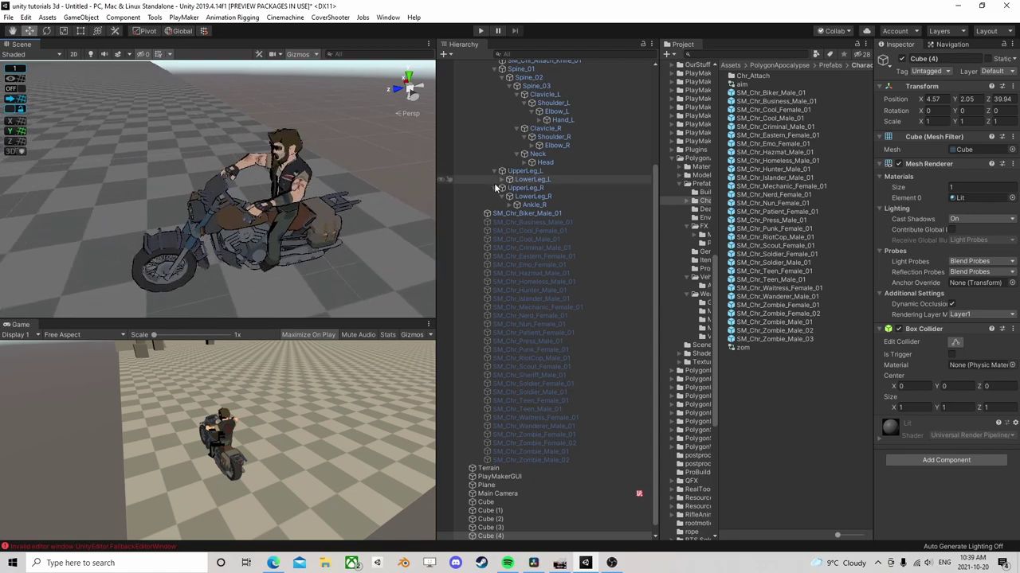
scroll(504, 132, up, 5)
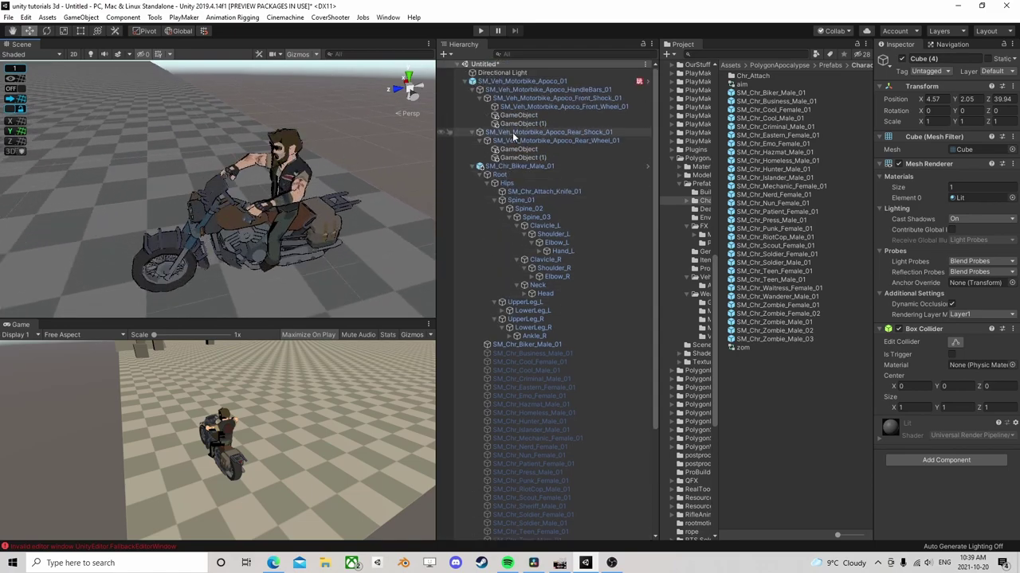
click(465, 83)
click(481, 82)
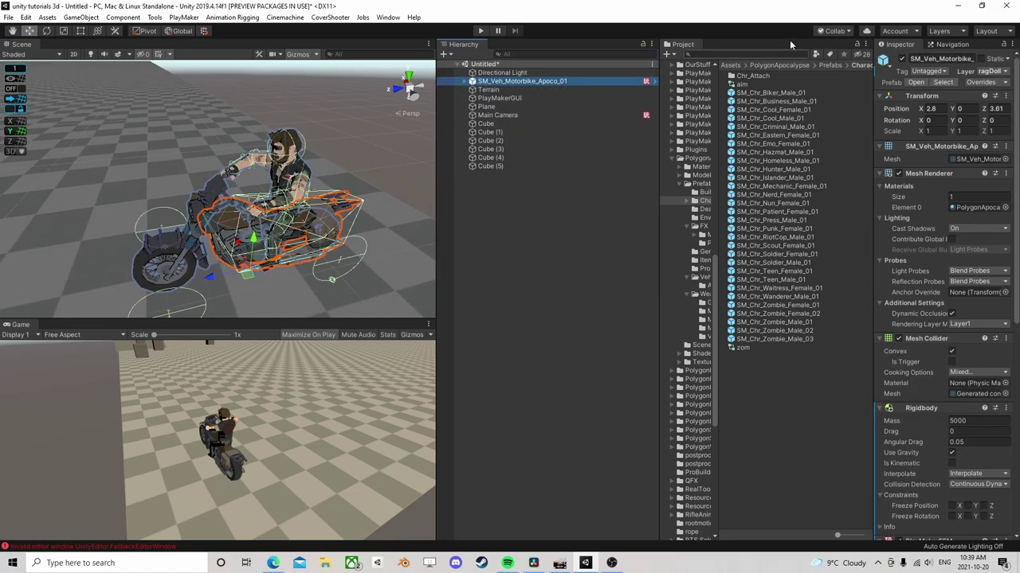
click(903, 60)
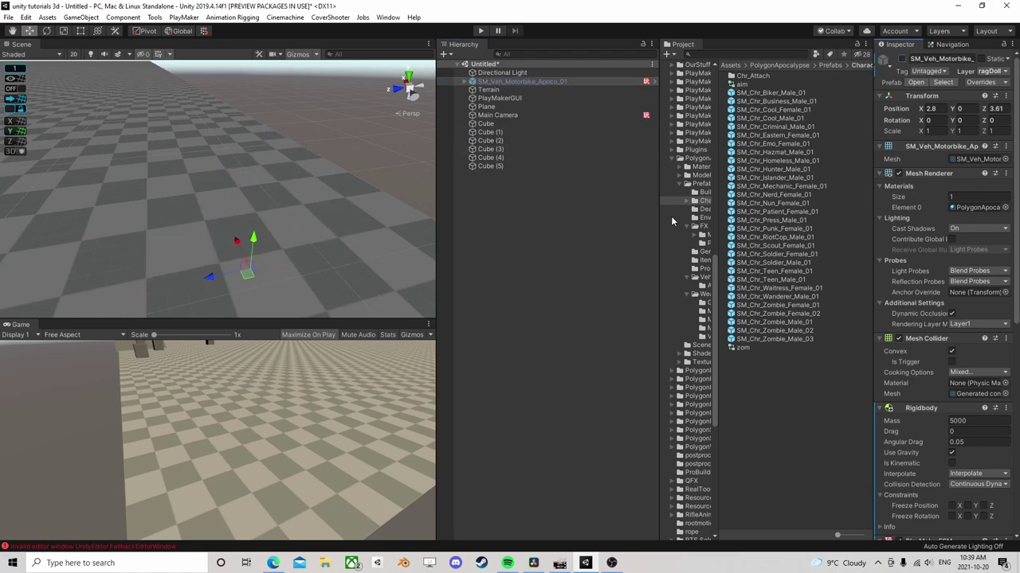
- Place the SM_Chr_Mechanic_Female_01 prefab on the plane and remove its Animator component
drag(784, 188, 258, 238)
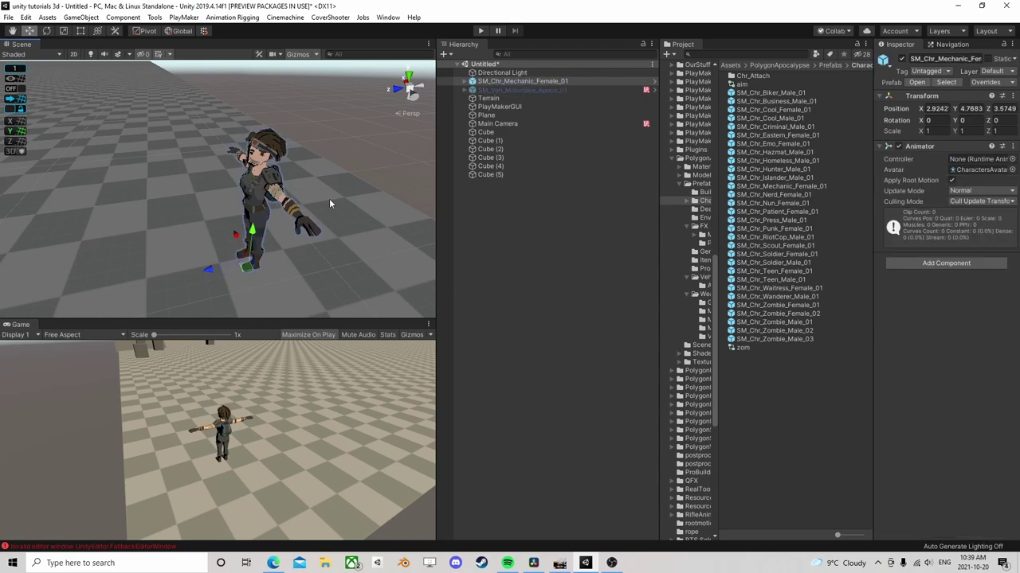
alt+drag(207, 208, 397, 195)
middle_drag(88, 291, 227, 250)
scroll(221, 255, down, 3)
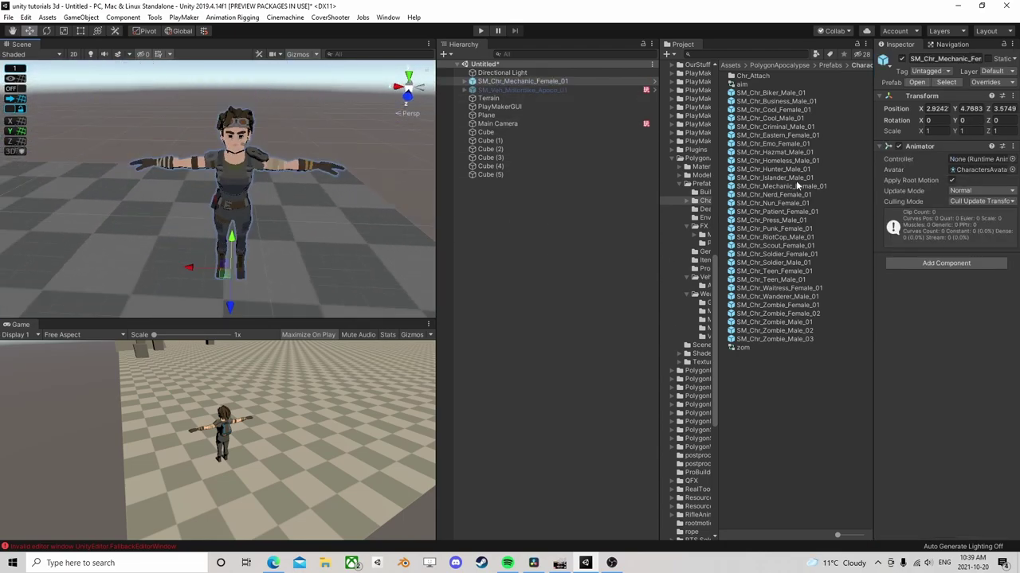
right_click(927, 150)
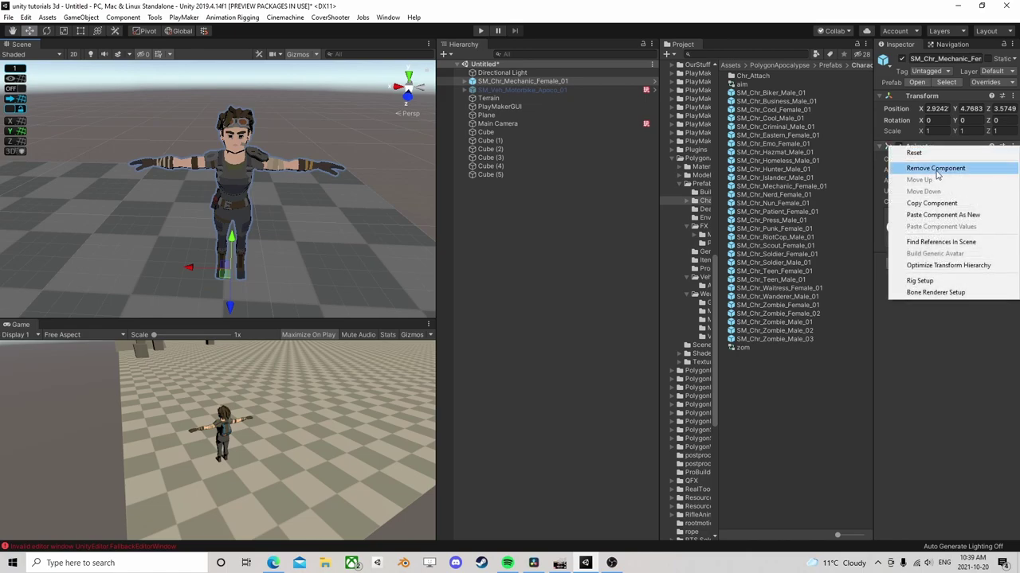
click(917, 169)
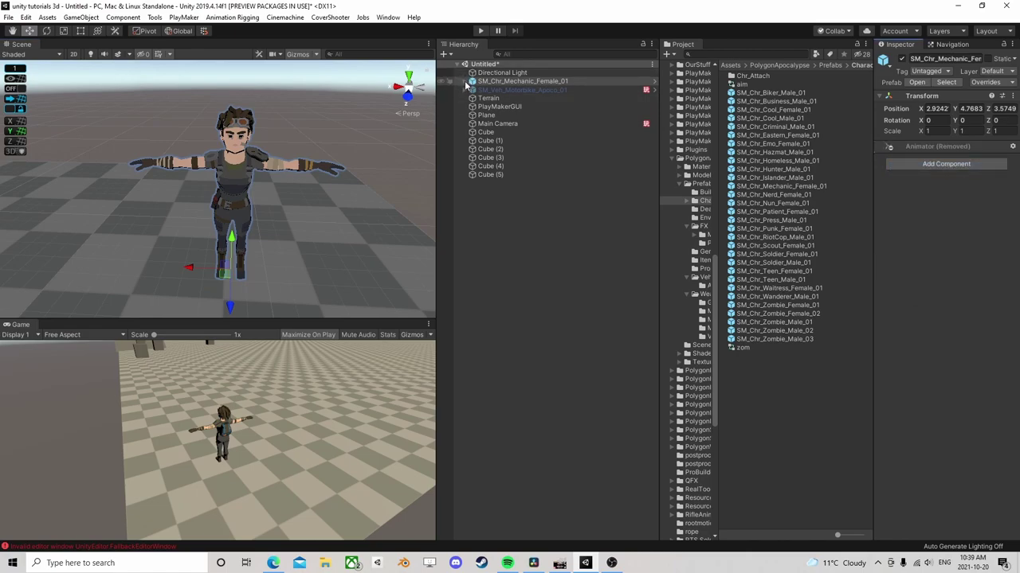
- Expand the complete bone hierarchy of SM_Chr_Mechanic_Female_01
click(466, 83)
click(466, 82)
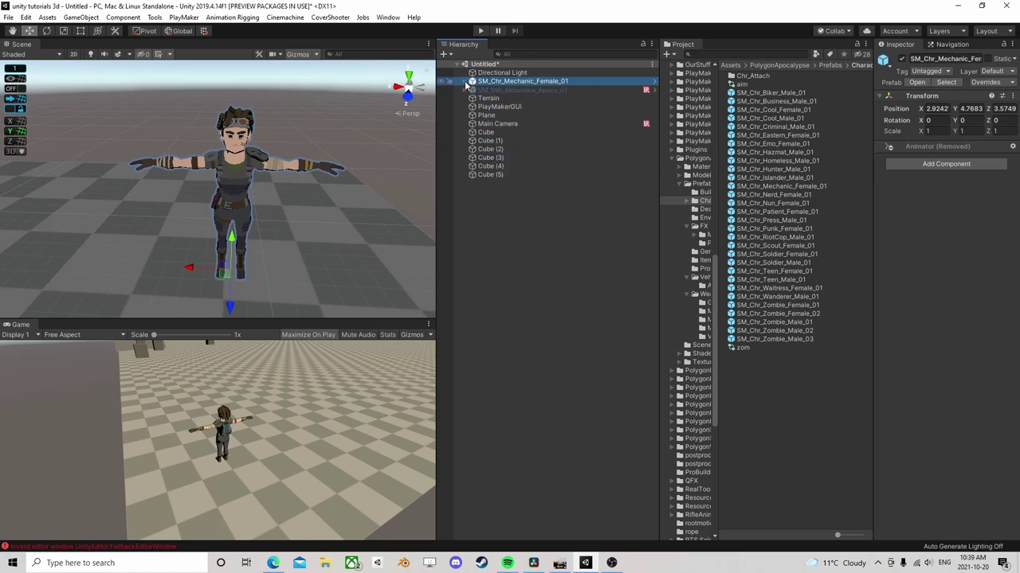
alt+click(466, 83)
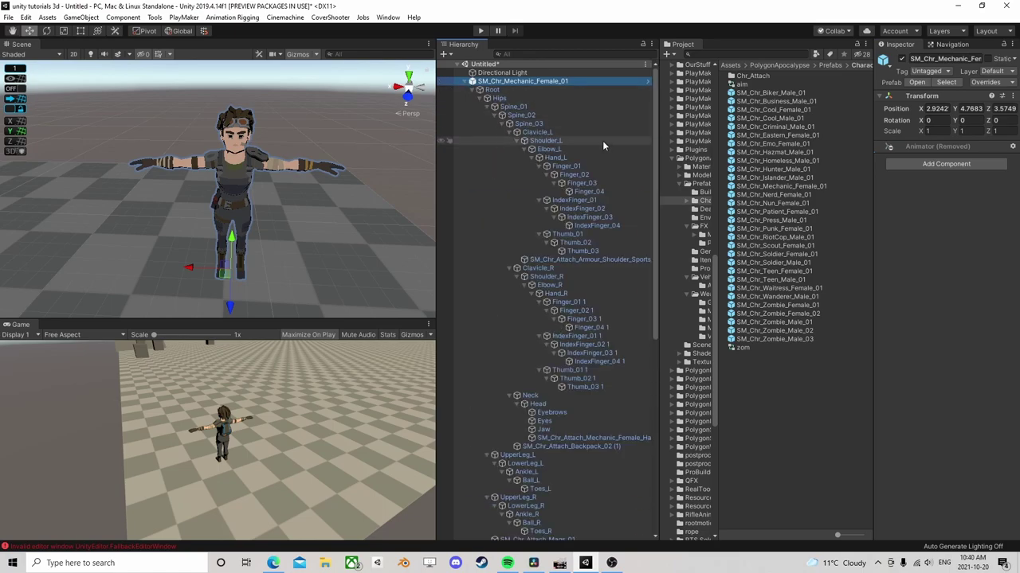
- Add a Configurable Joint component to the character's Hips bone
click(506, 98)
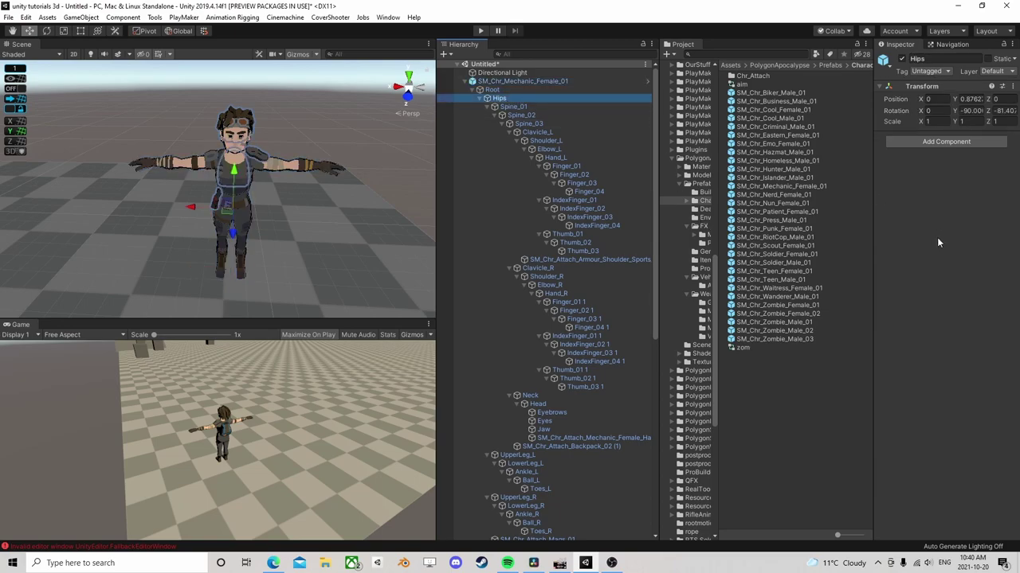
alt+drag(322, 230, 324, 185)
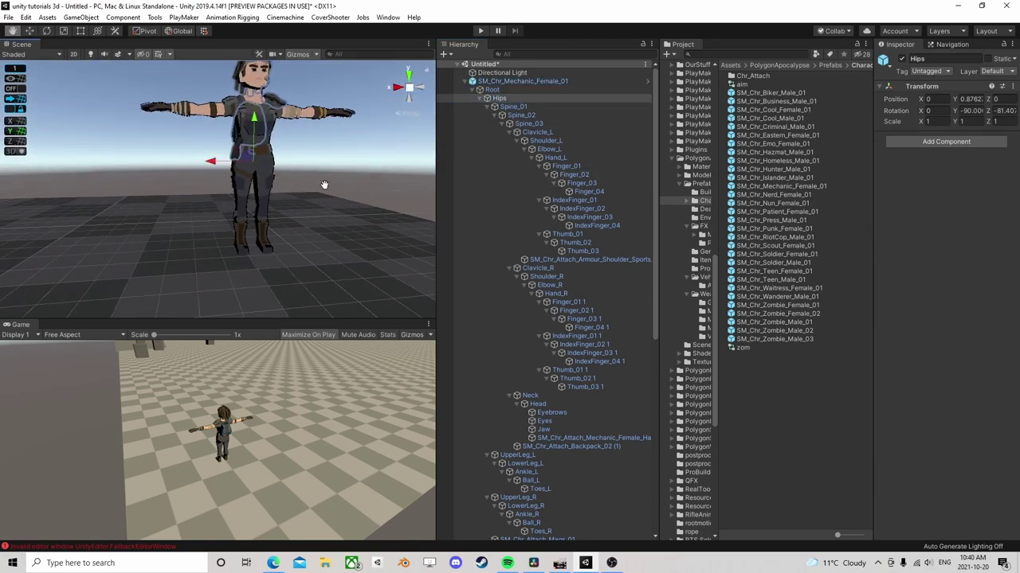
middle_drag(325, 185, 310, 207)
click(960, 146)
text(con)
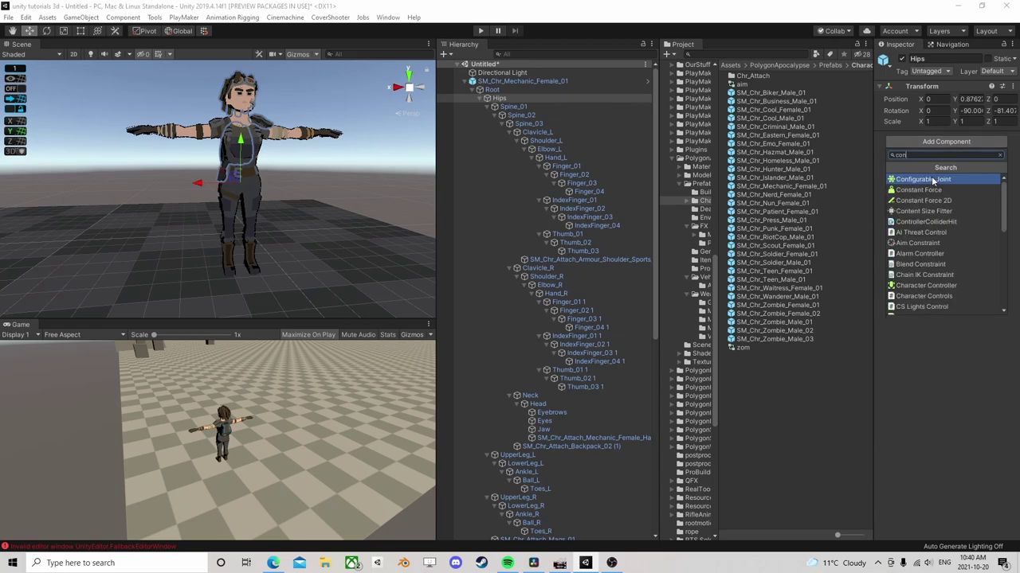
click(933, 180)
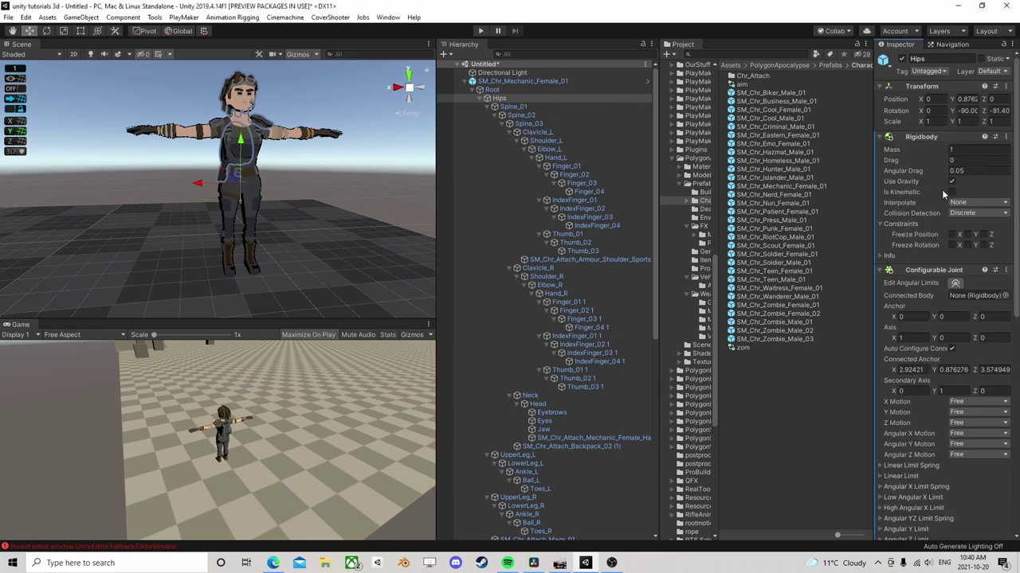
- Add a Configurable Joint component to the Spine_02 bone
click(524, 116)
click(946, 141)
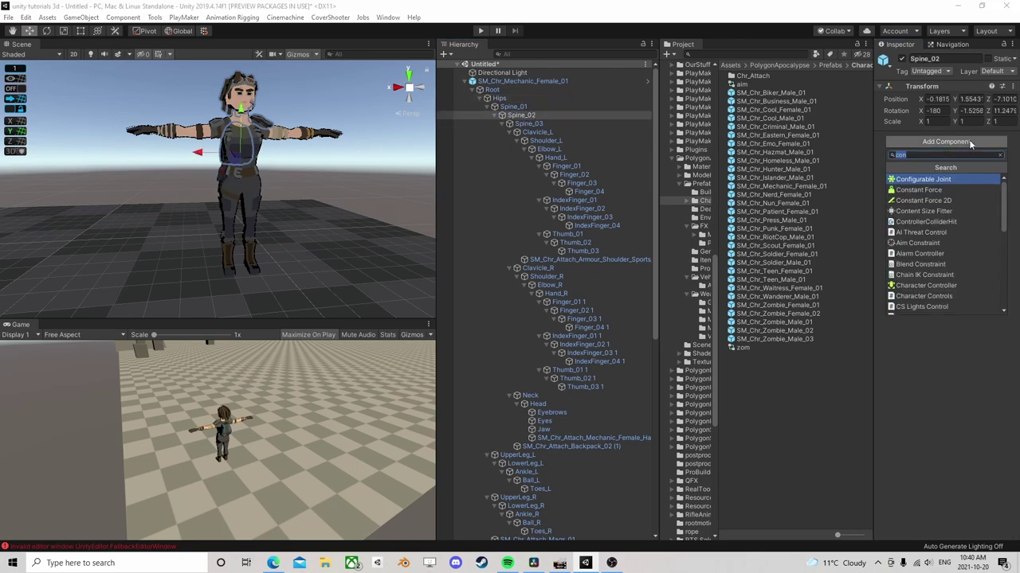
click(932, 181)
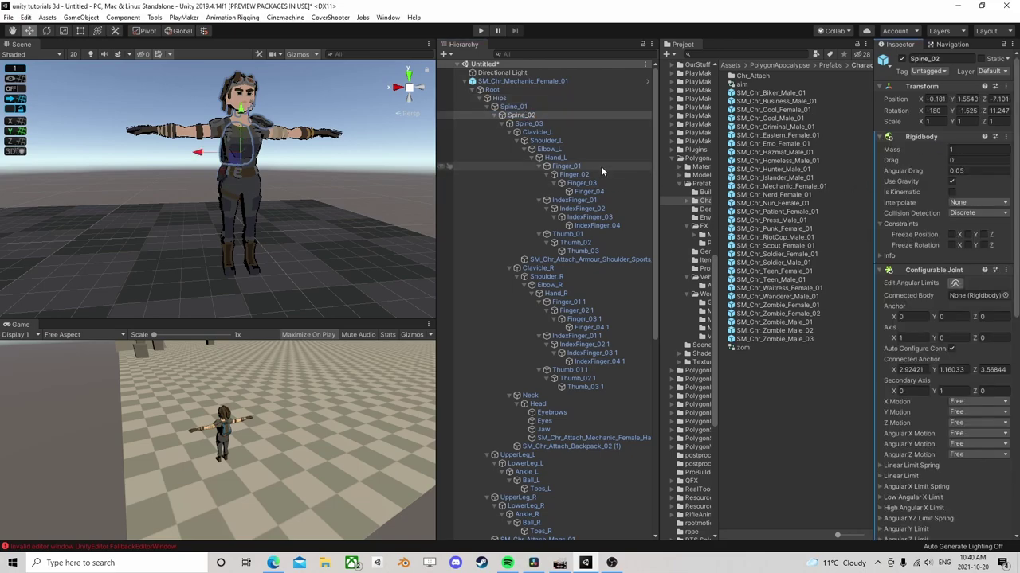
- Add a Configurable Joint to both shoulders and elbows, the Head, and both upper and lower legs at once
click(546, 140)
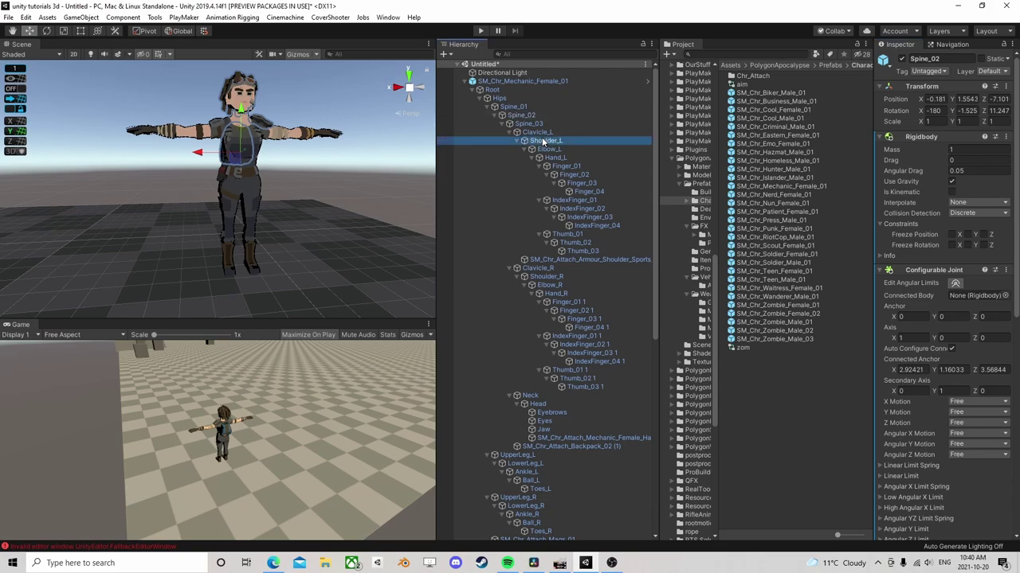
shift+click(548, 149)
ctrl+click(545, 276)
ctrl+click(547, 285)
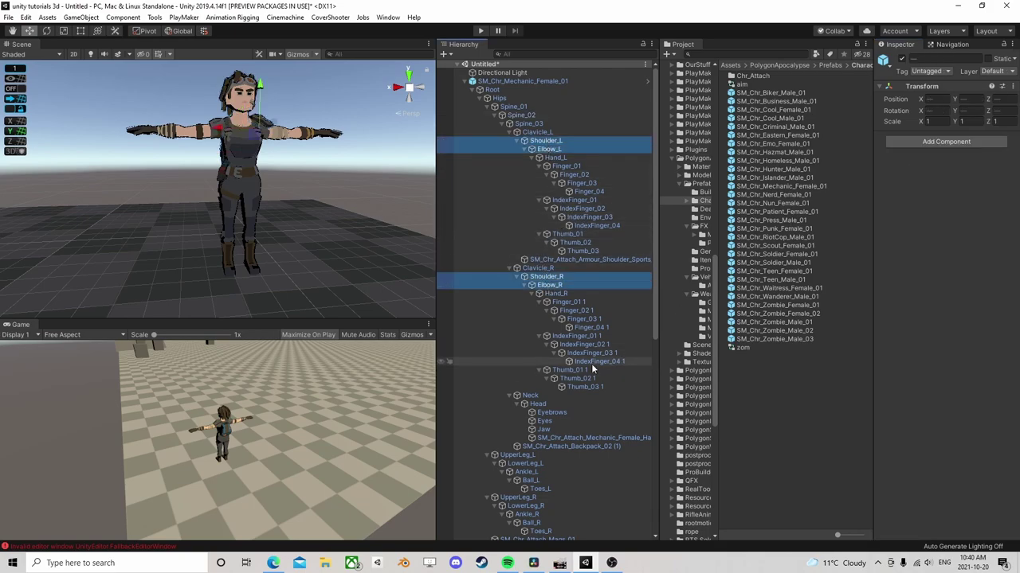
ctrl+click(559, 403)
ctrl+click(526, 455)
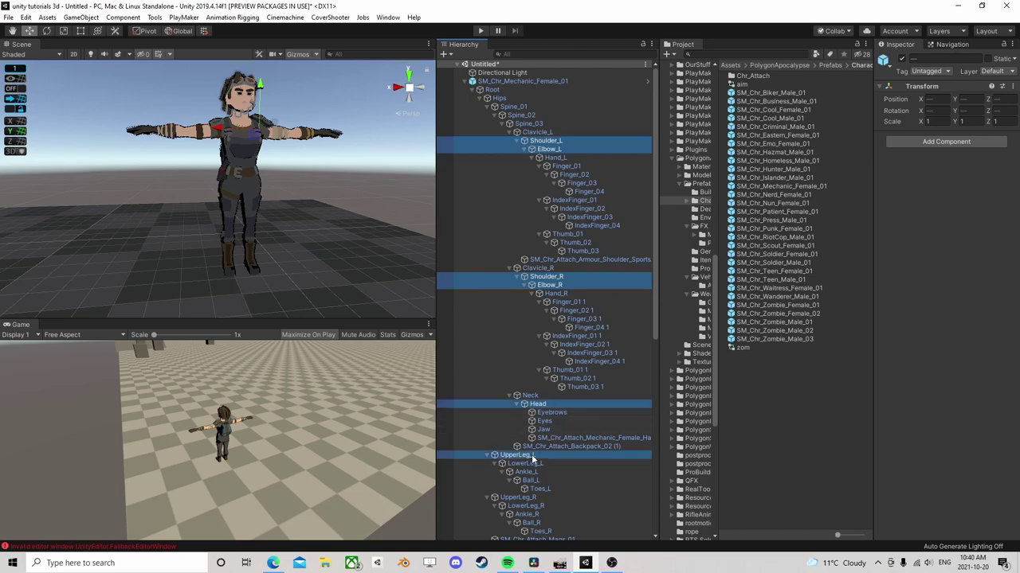
ctrl+click(525, 463)
ctrl+click(518, 497)
ctrl+click(526, 506)
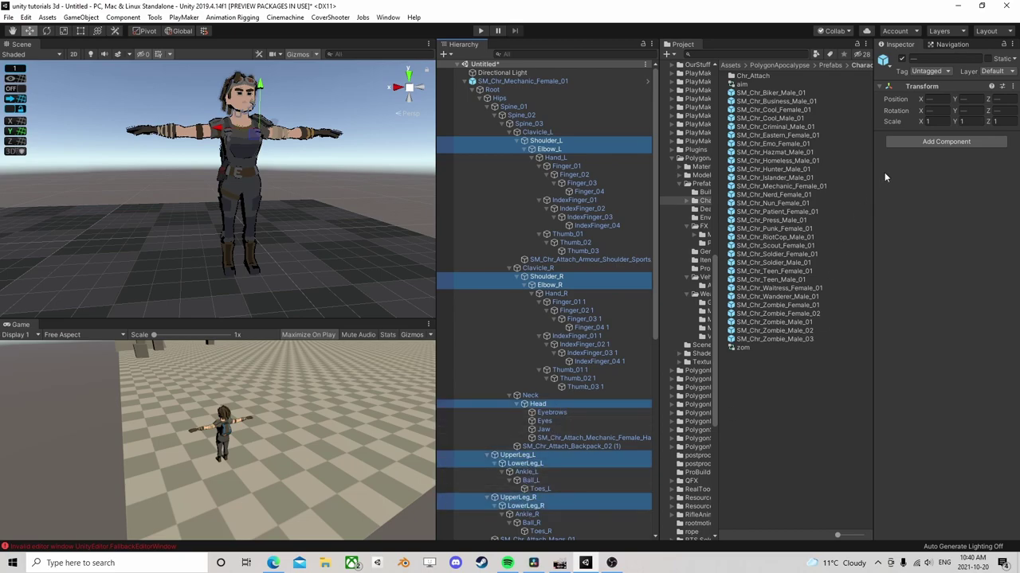
click(935, 143)
click(930, 178)
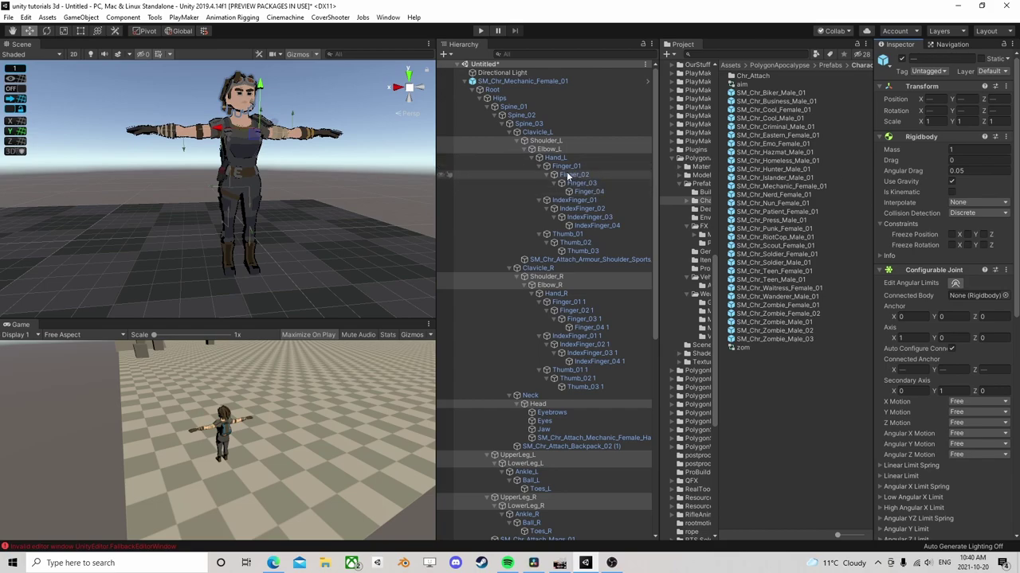
- Set the joints' connected bodies: Shoulder_L for Elbow_L, Spine_02 for Shoulder_L, and Hips for Spine_02
click(548, 149)
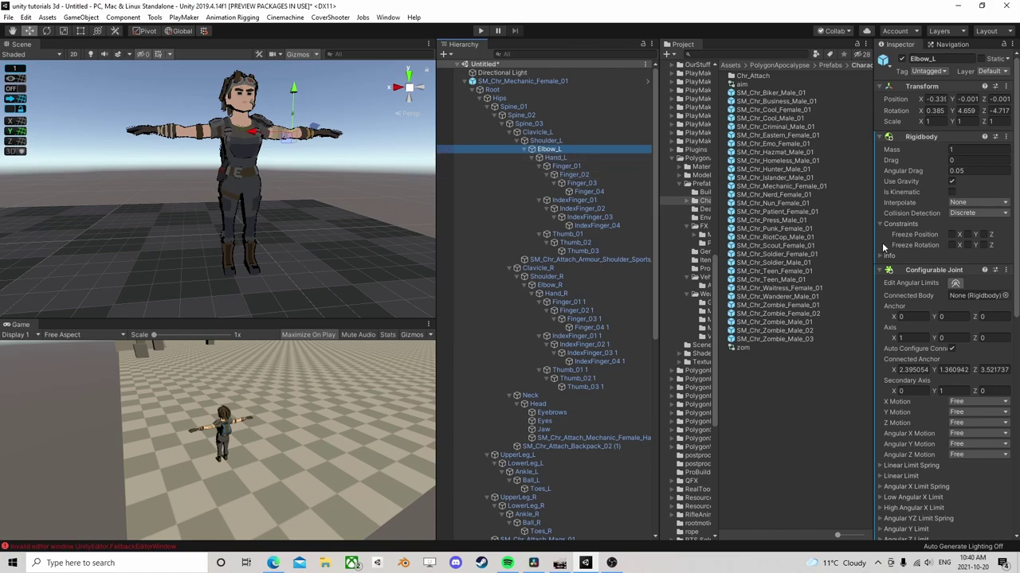
drag(544, 141, 880, 263)
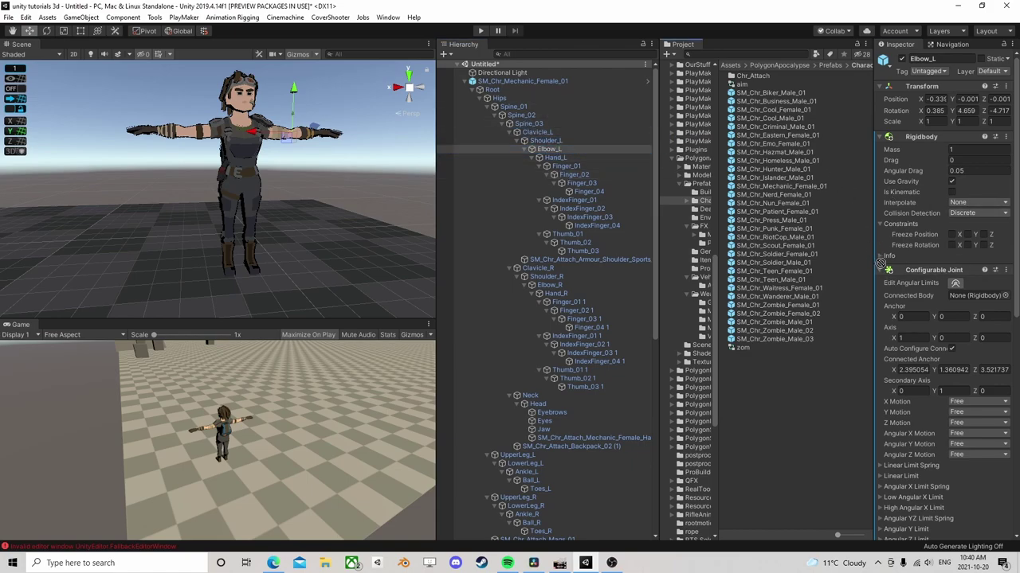
click(546, 140)
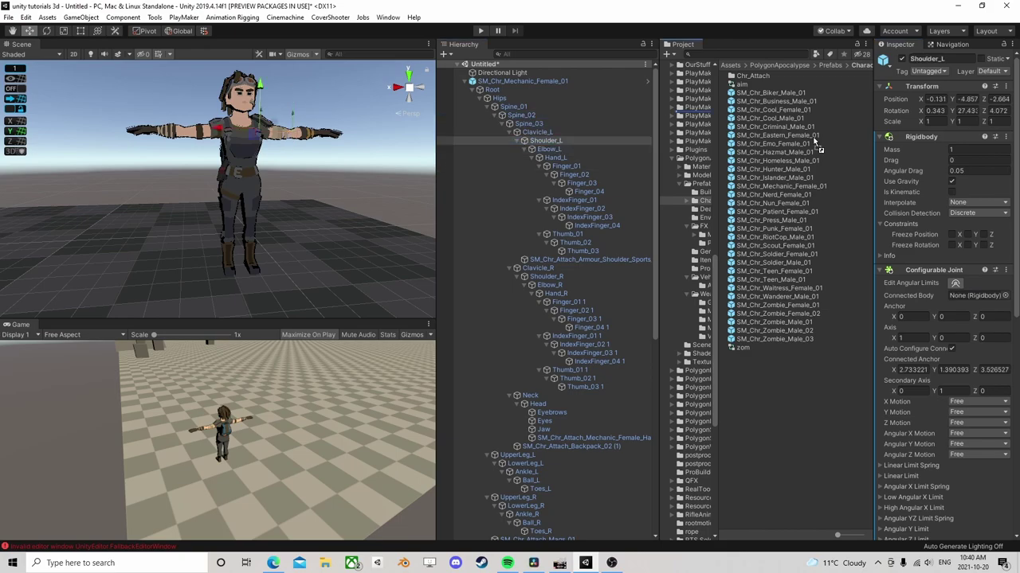
click(968, 296)
double_click(968, 297)
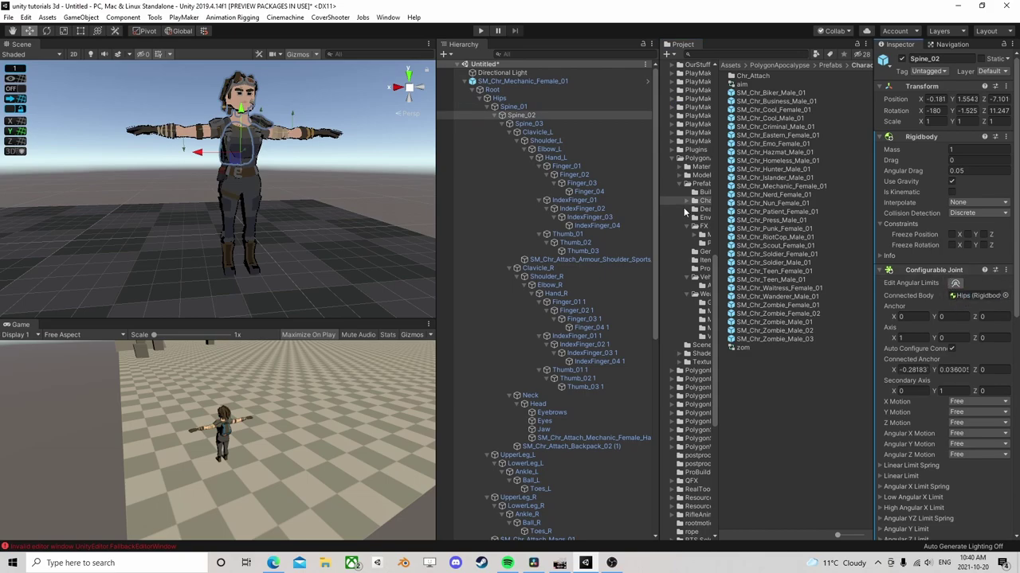
- Set Shoulder_R as the connected body of Elbow_R's joint and Spine_02 as that of Shoulder_R's joint
click(556, 293)
click(547, 284)
click(887, 296)
double_click(980, 301)
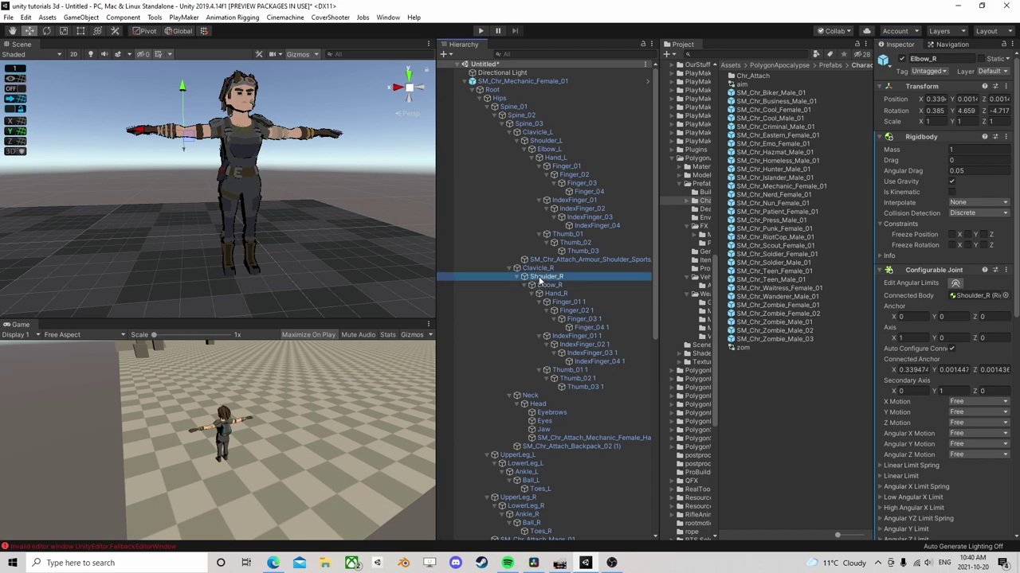
drag(541, 154, 987, 302)
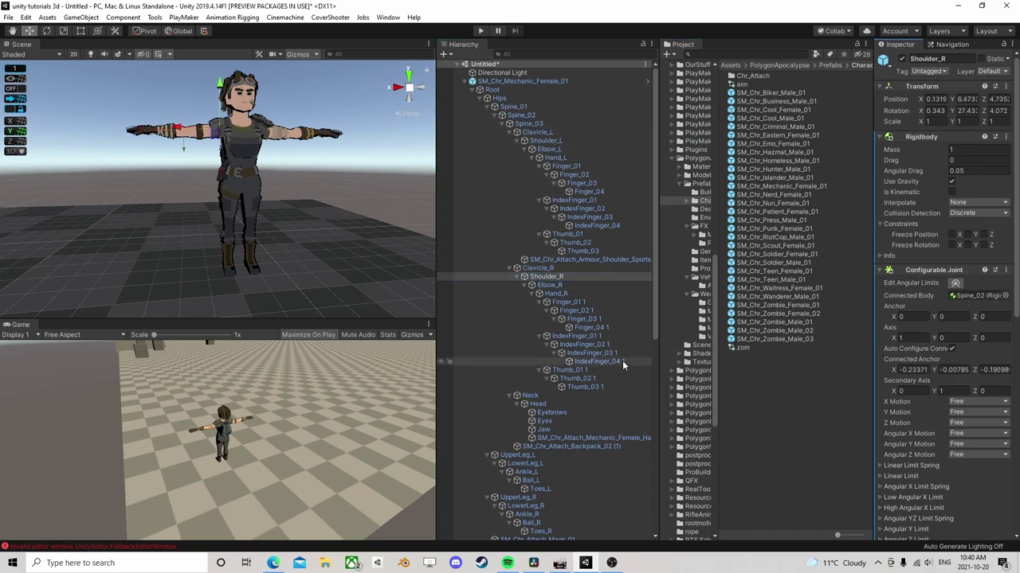
- Set Spine_02 as the connected body of the Head's Configurable Joint
click(545, 412)
click(538, 403)
drag(526, 116, 978, 303)
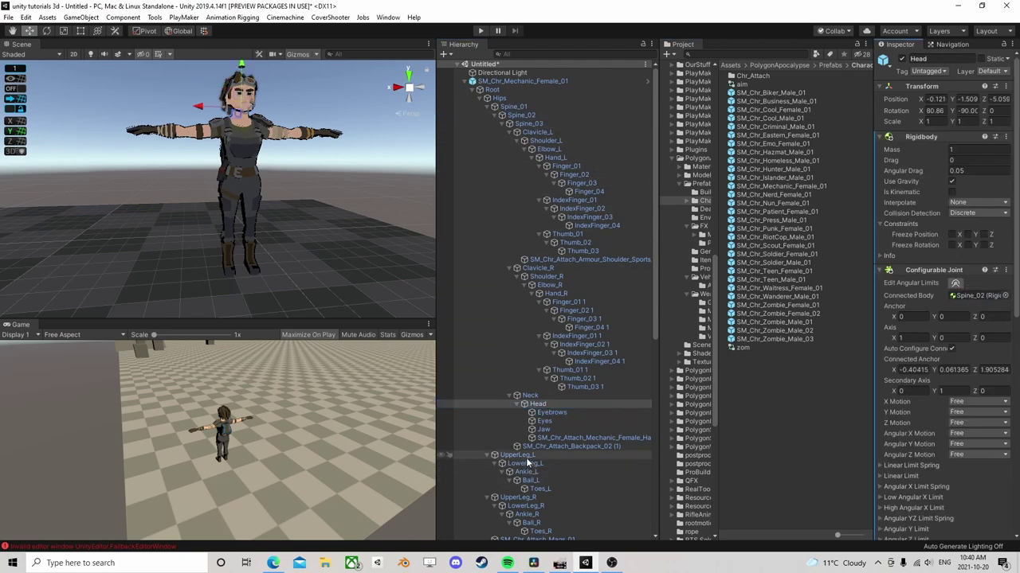
- Set UpperLeg_L as the connected body of LowerLeg_L's joint and Hips as that of UpperLeg_L's joint
click(519, 462)
drag(519, 461, 945, 360)
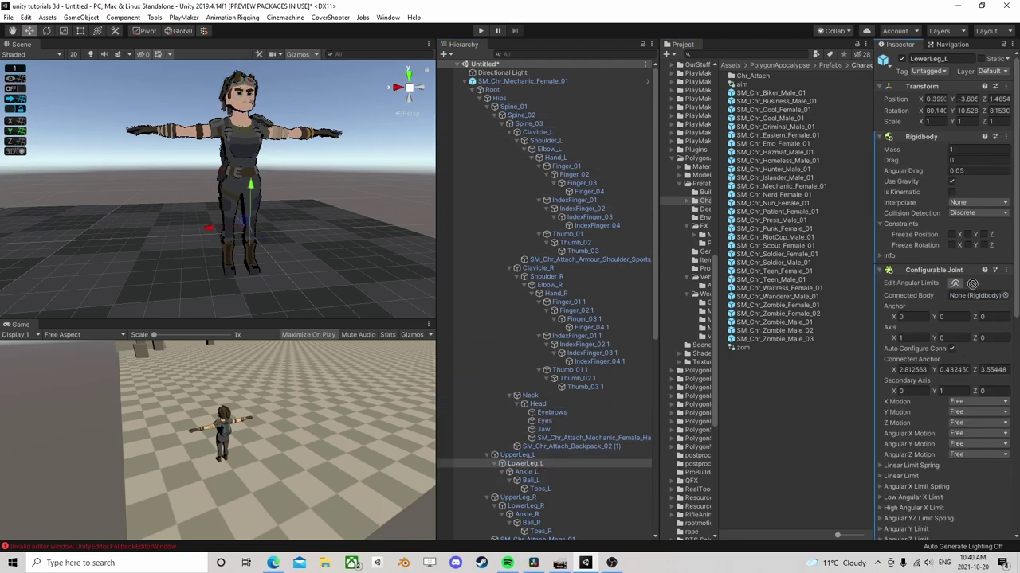
drag(525, 455, 958, 299)
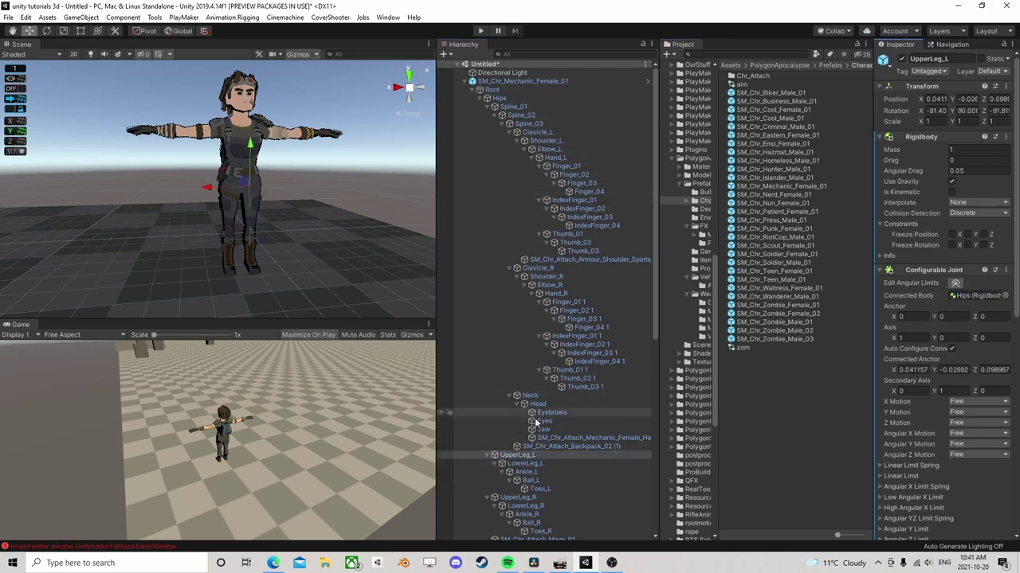
- Set UpperLeg_R as the connected body of LowerLeg_R's joint and Hips as that of UpperLeg_R's joint
click(528, 506)
drag(518, 498, 980, 288)
click(518, 497)
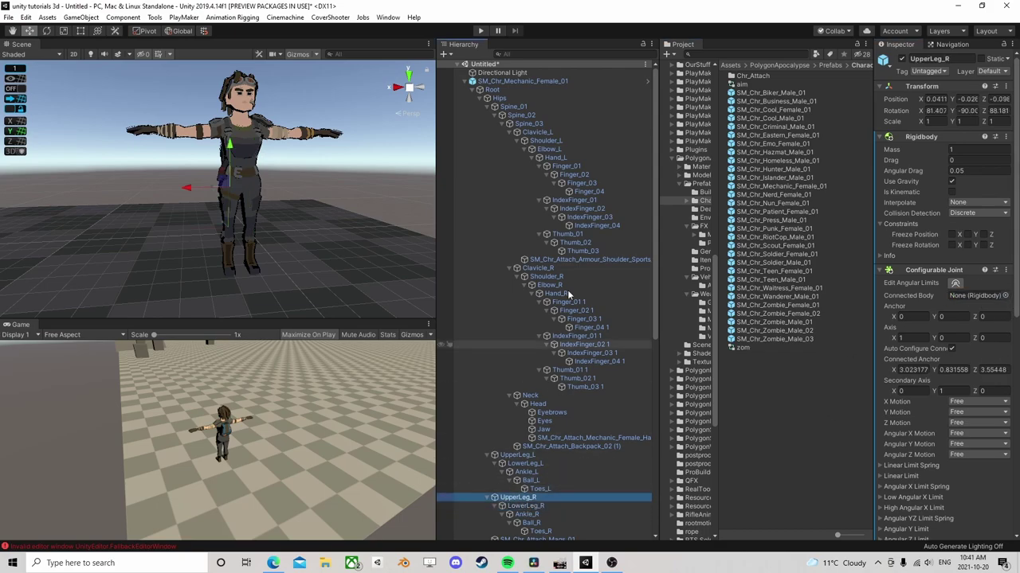
drag(496, 97, 928, 219)
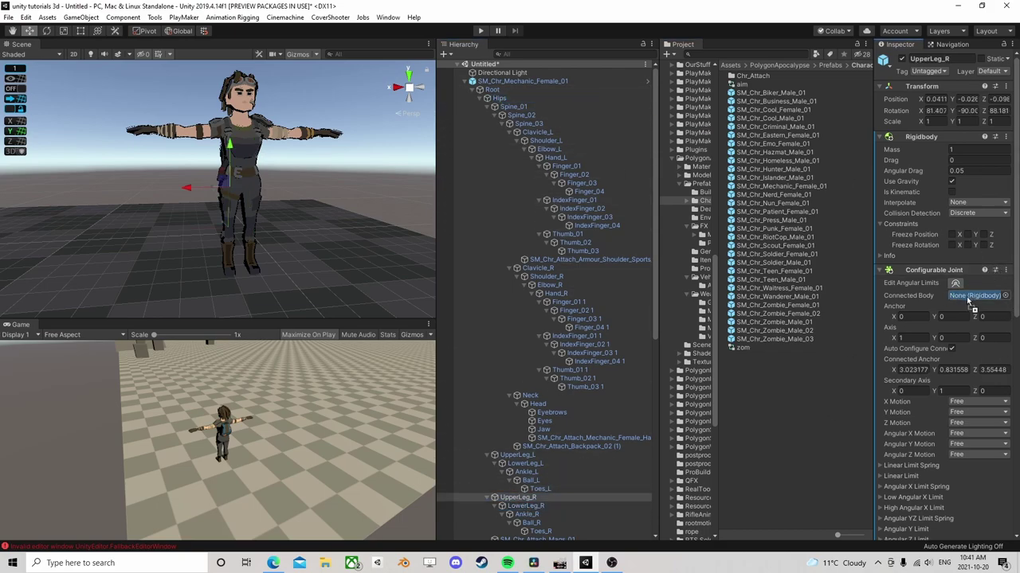
- Add a Box Collider to the Hips and set its size to X 0.19, Y 0.22, Z 0.37
scroll(310, 167, down, 3)
mouse_move(311, 166)
right_down()
mouse_move(293, 185)
mouse_move(292, 155)
mouse_move(304, 158)
right_up()
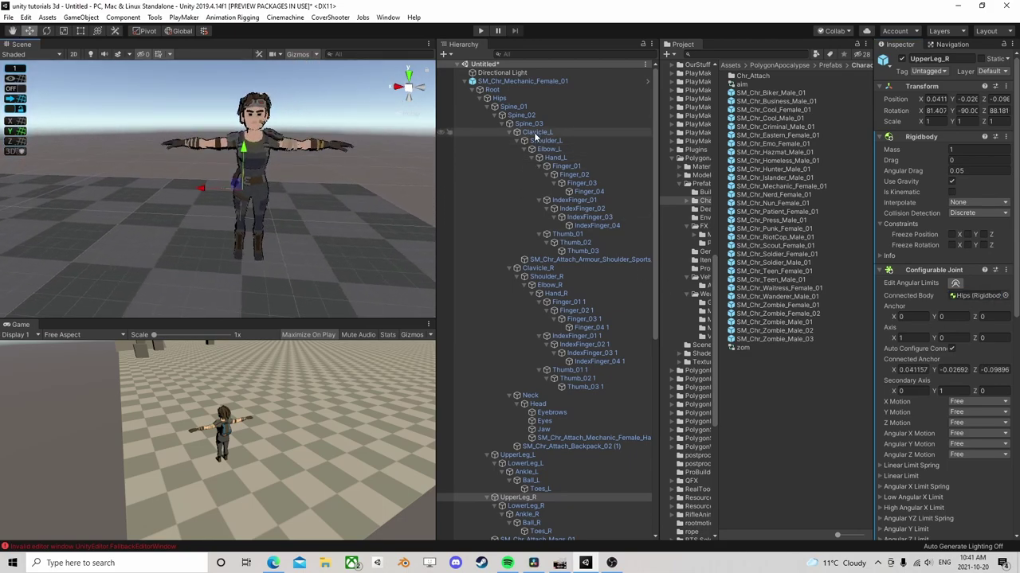
click(499, 98)
scroll(904, 410, down, 10)
click(943, 525)
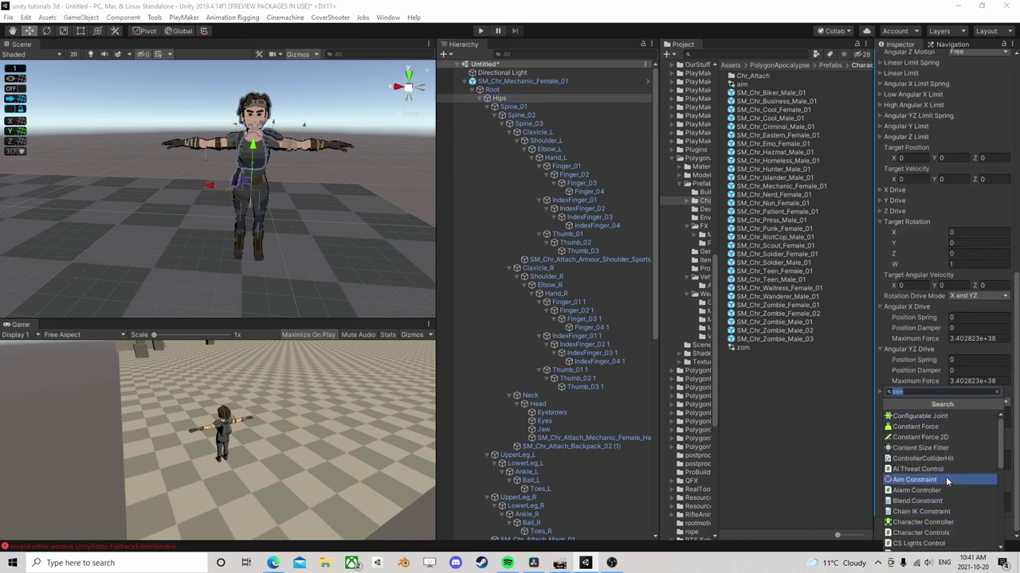
key(BackSpace)
key(BackSpace)
key(BackSpace)
text(box)
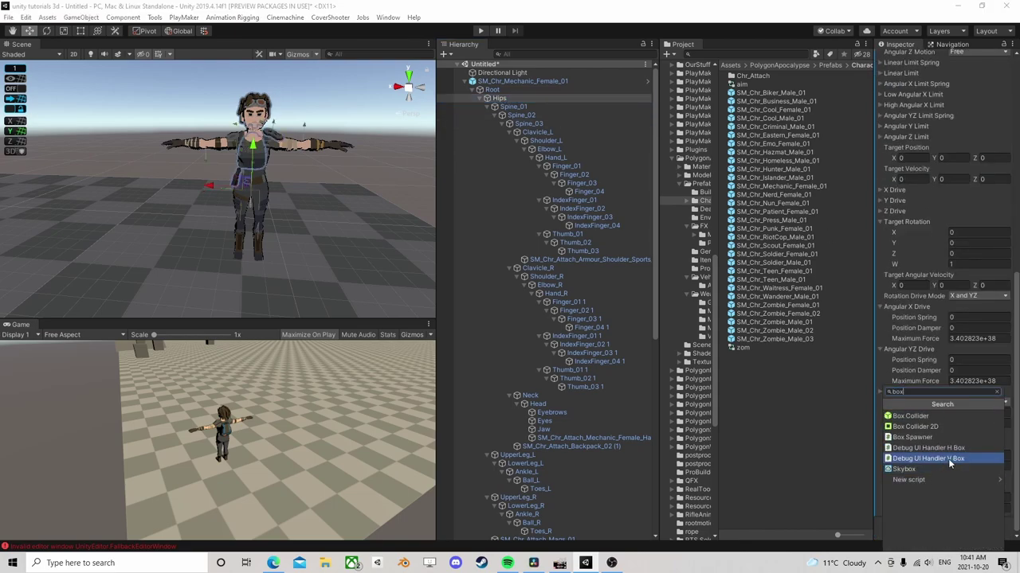
click(931, 417)
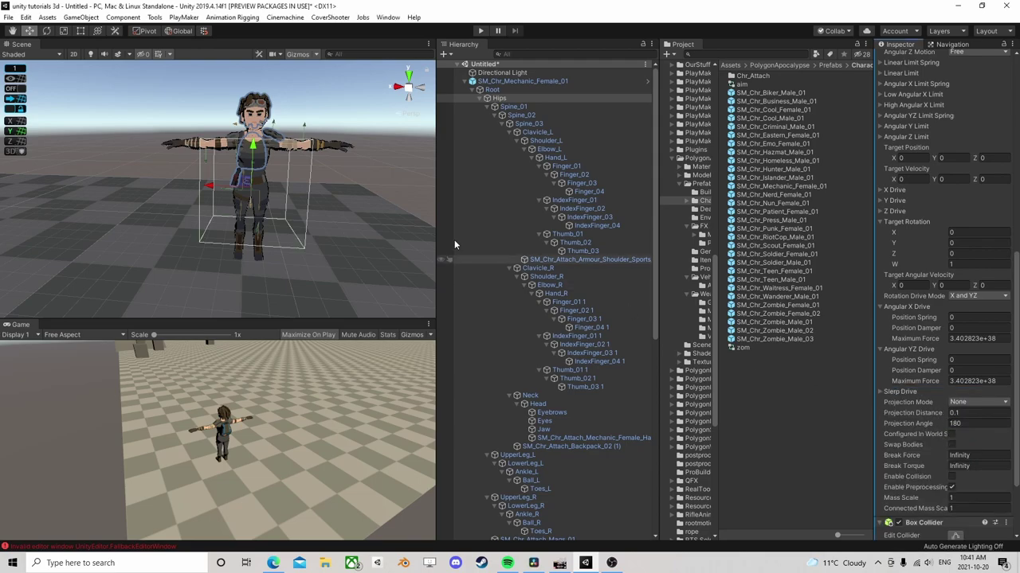
scroll(950, 432, down, 3)
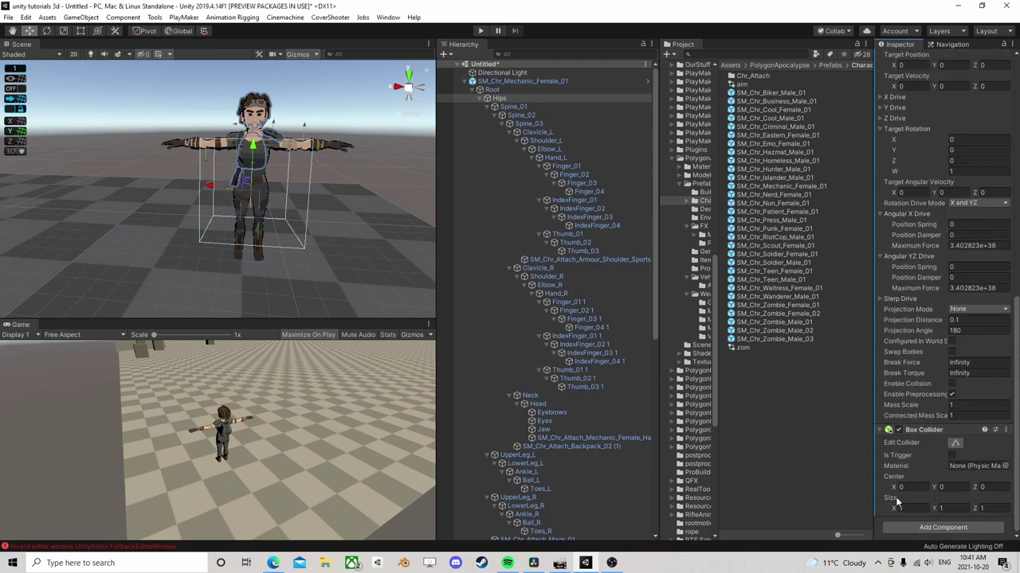
drag(897, 511, 925, 513)
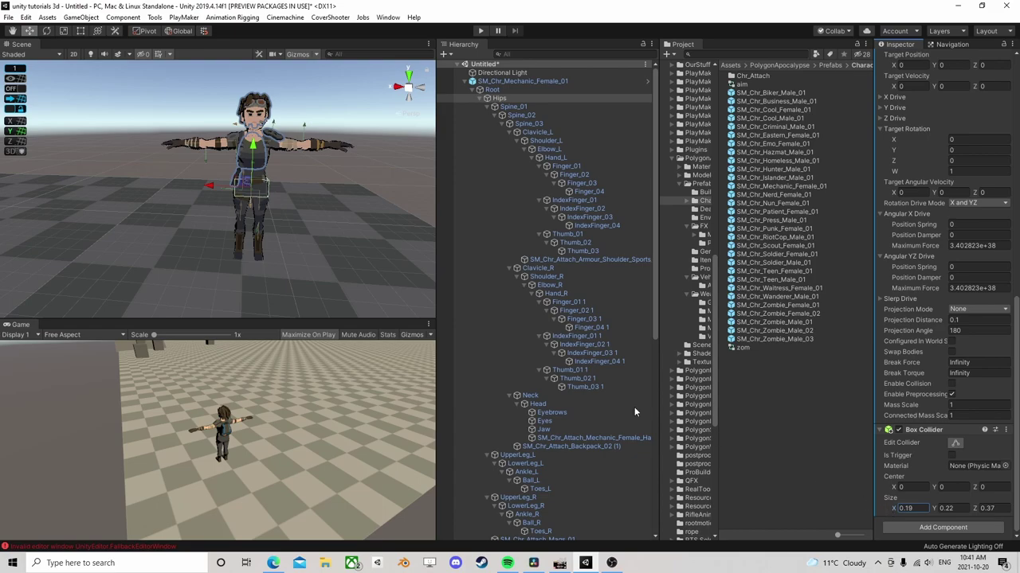
- Add a Capsule Collider to the upper and lower leg bones of both legs at once
scroll(590, 416, down, 8)
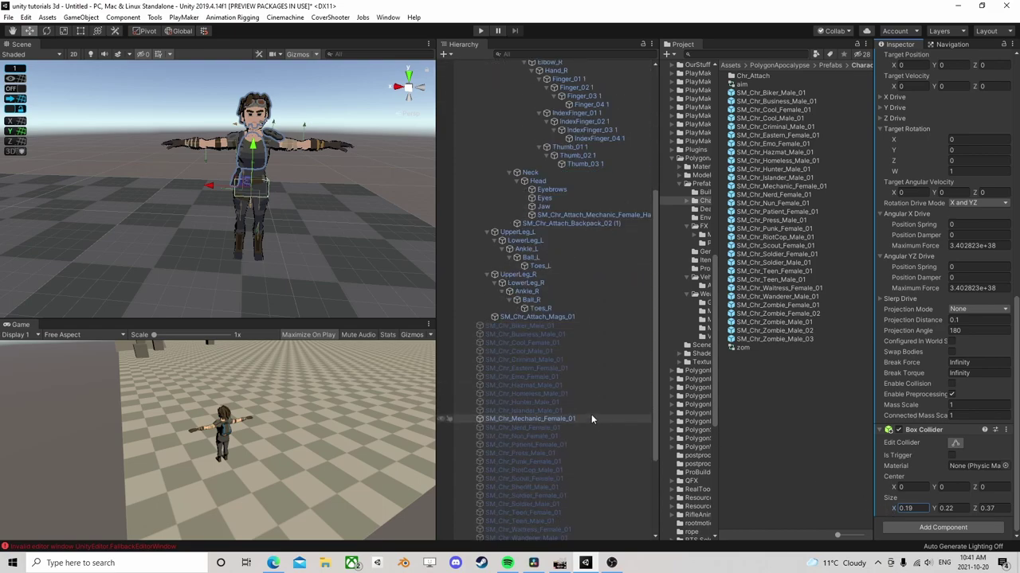
click(533, 284)
ctrl+click(518, 275)
ctrl+click(525, 241)
ctrl+click(517, 232)
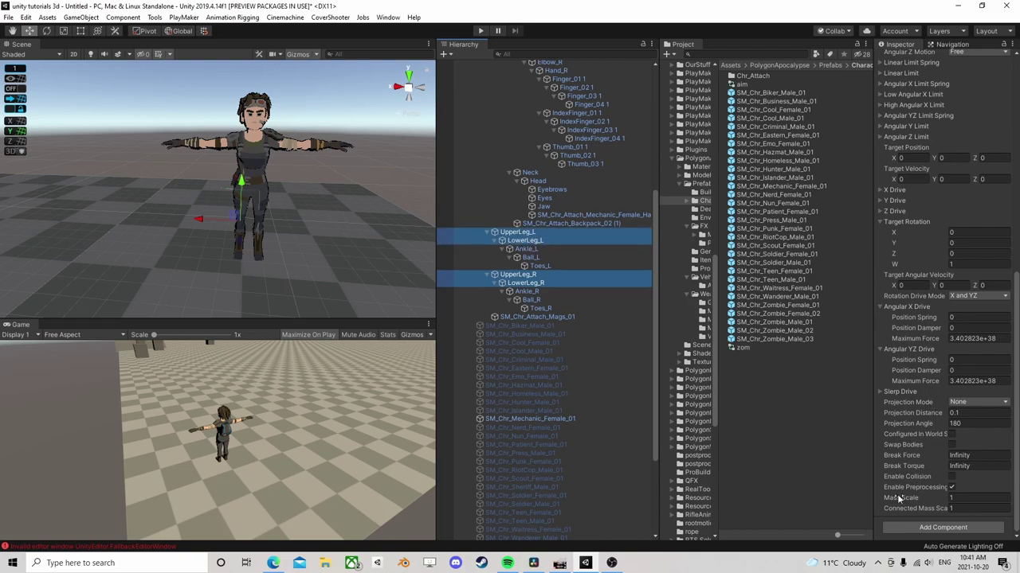
click(924, 527)
text(ca)
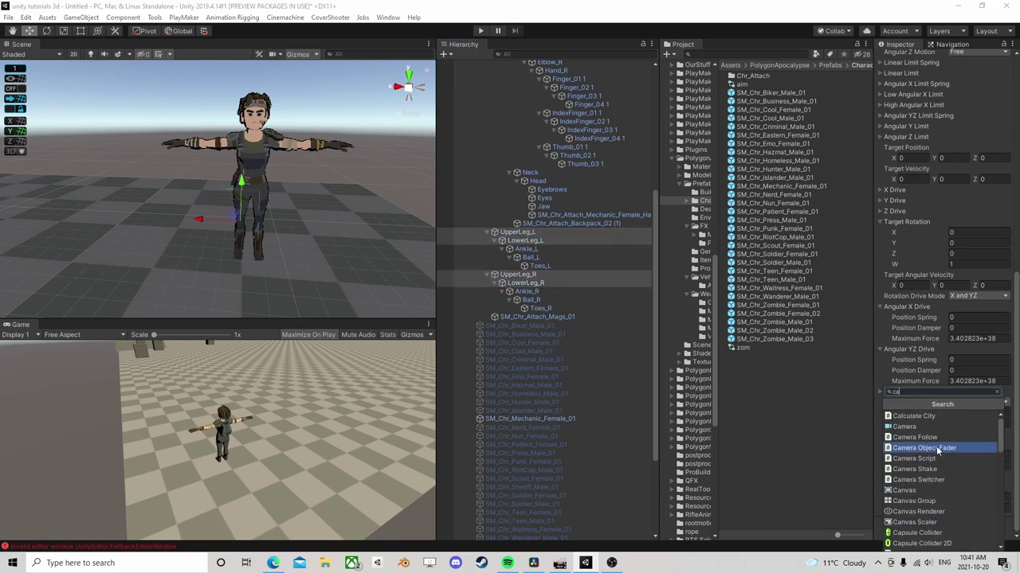
click(923, 533)
- Set the leg capsule colliders to X-Axis direction with radius 0.08 and height 0.43
scroll(924, 426, down, 4)
click(966, 509)
drag(938, 490, 935, 501)
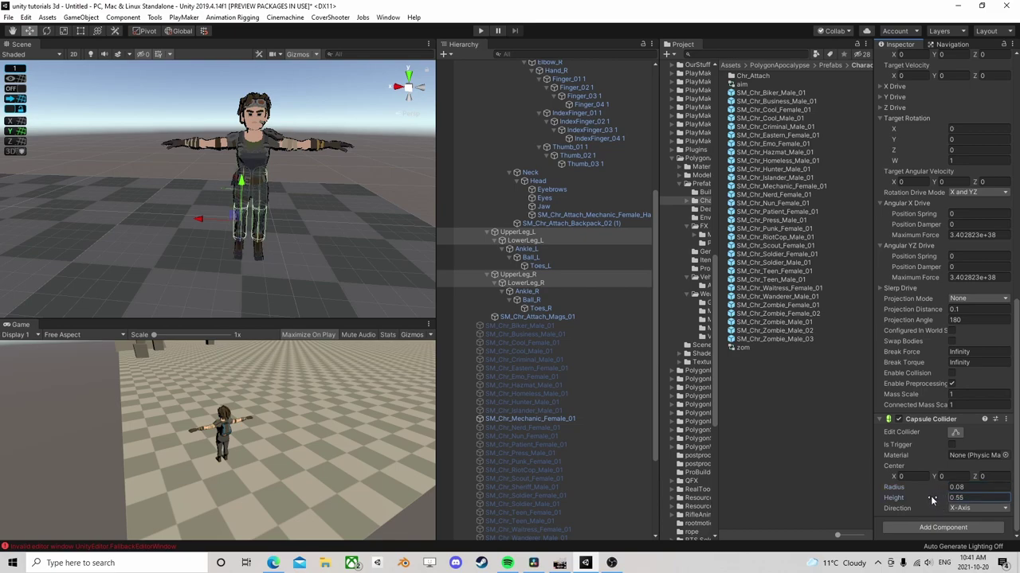
- Set the capsule colliders' center X to 0.24 on the two left leg bones and -0.21 on the two right leg bones
click(536, 241)
ctrl+click(527, 233)
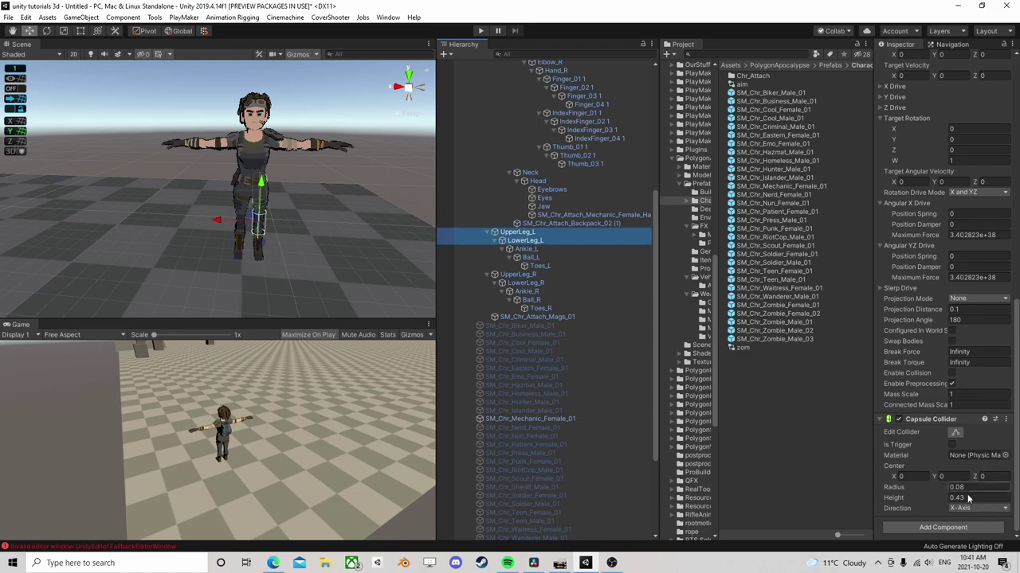
drag(896, 478, 887, 481)
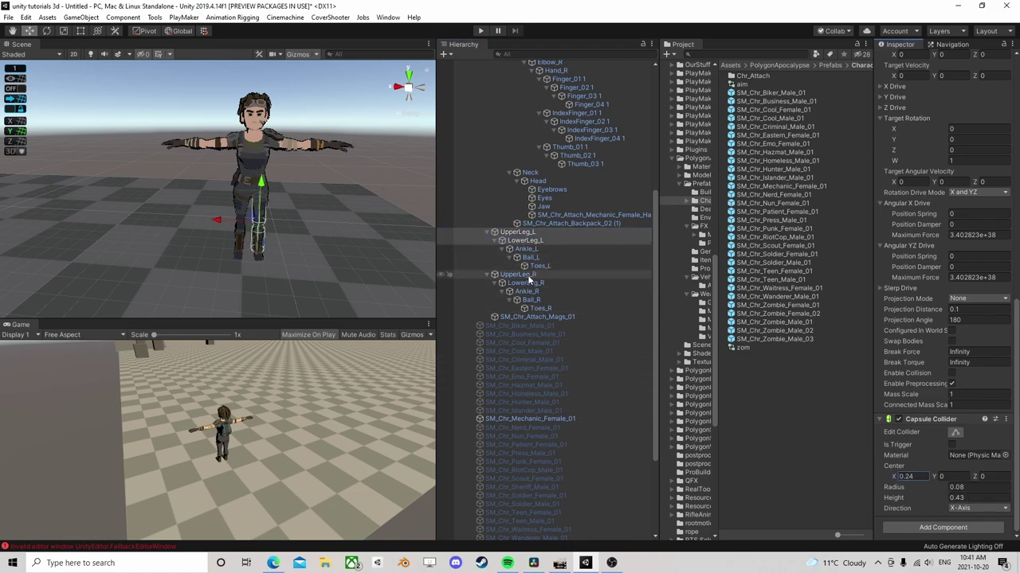
click(521, 274)
ctrl+click(527, 283)
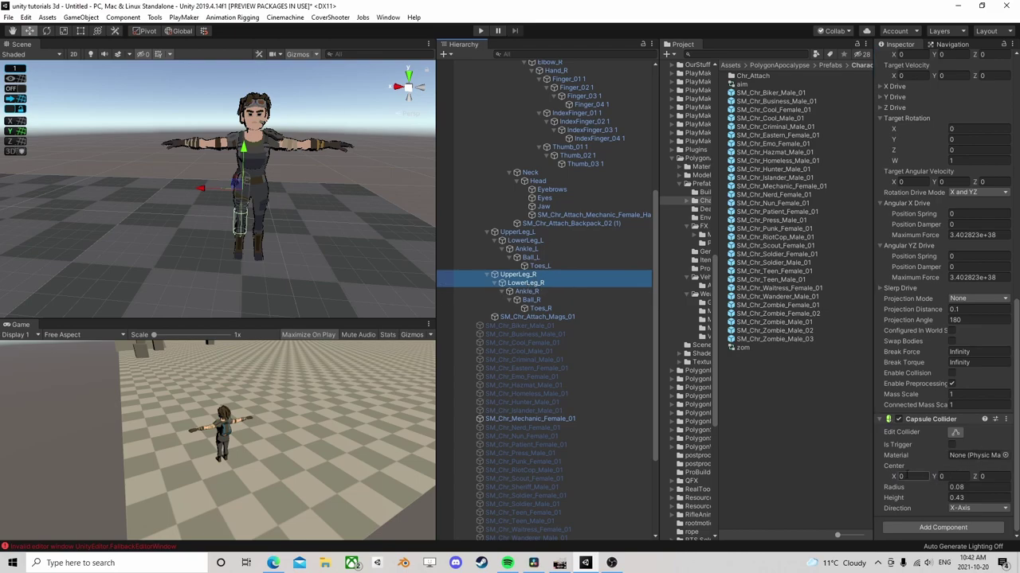
drag(896, 478, 902, 479)
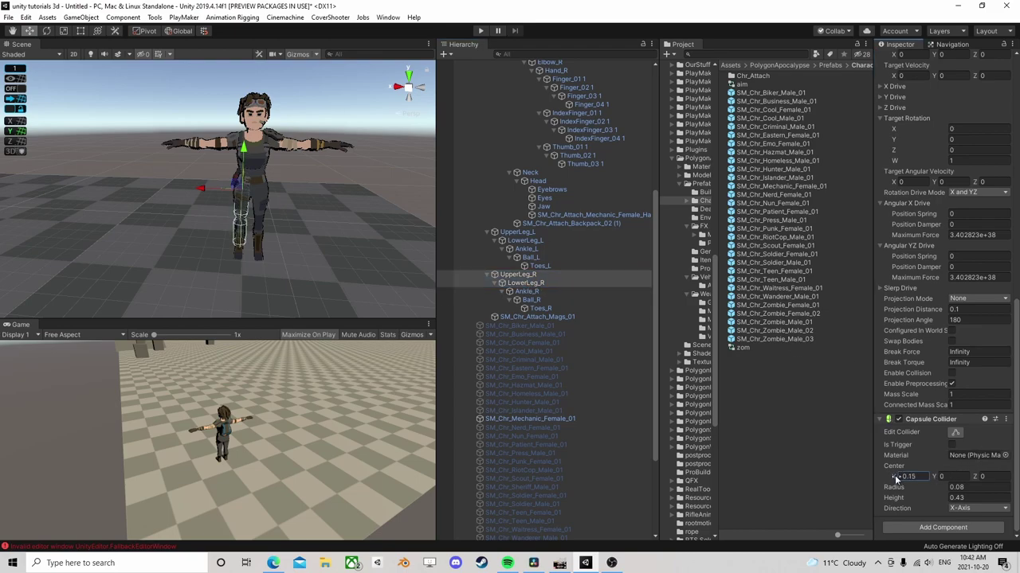
- Add a Sphere Collider to the Head with center Y 0.09 and radius 0.17
scroll(557, 239, up, 1)
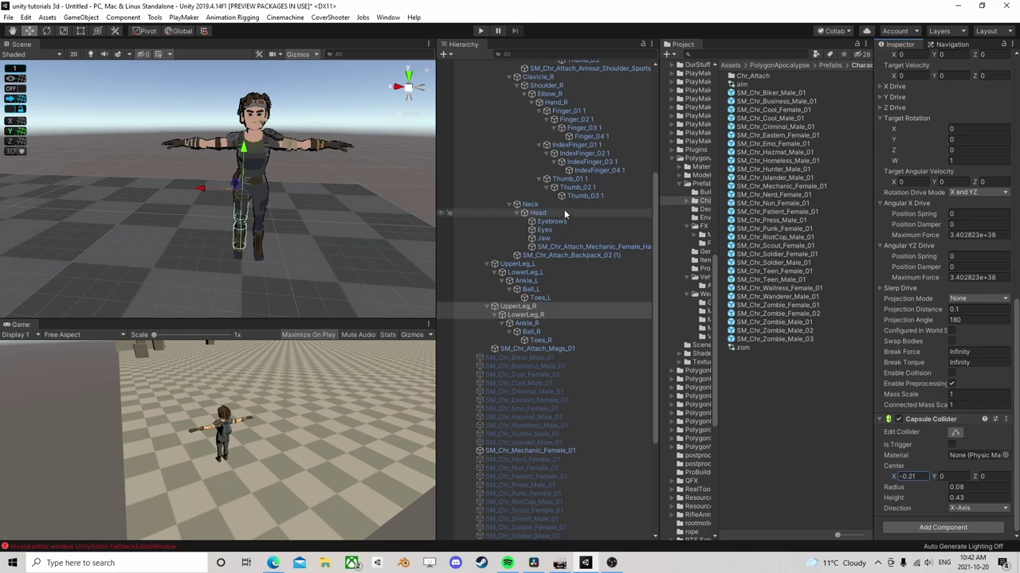
click(538, 213)
click(956, 528)
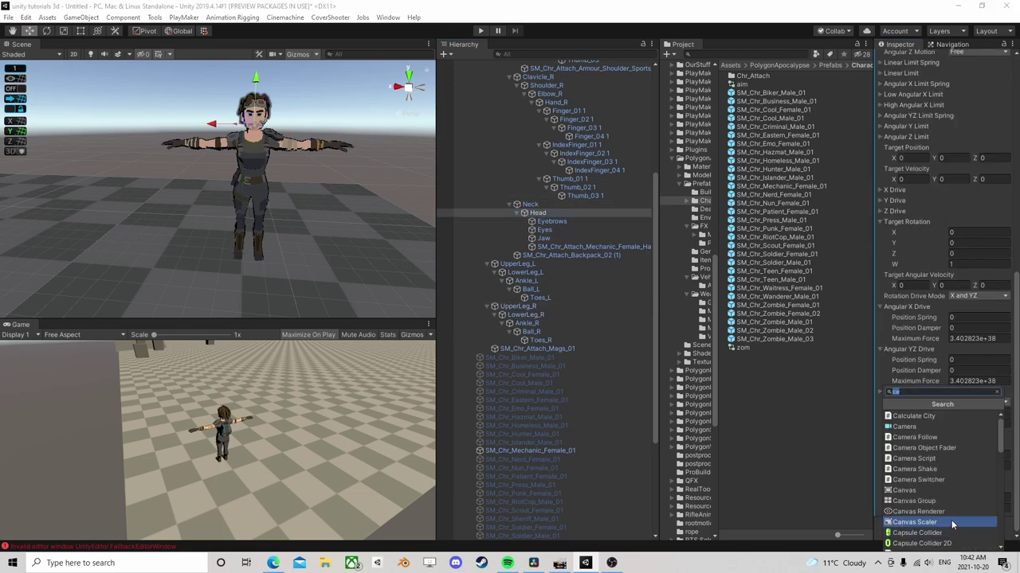
text(sphere)
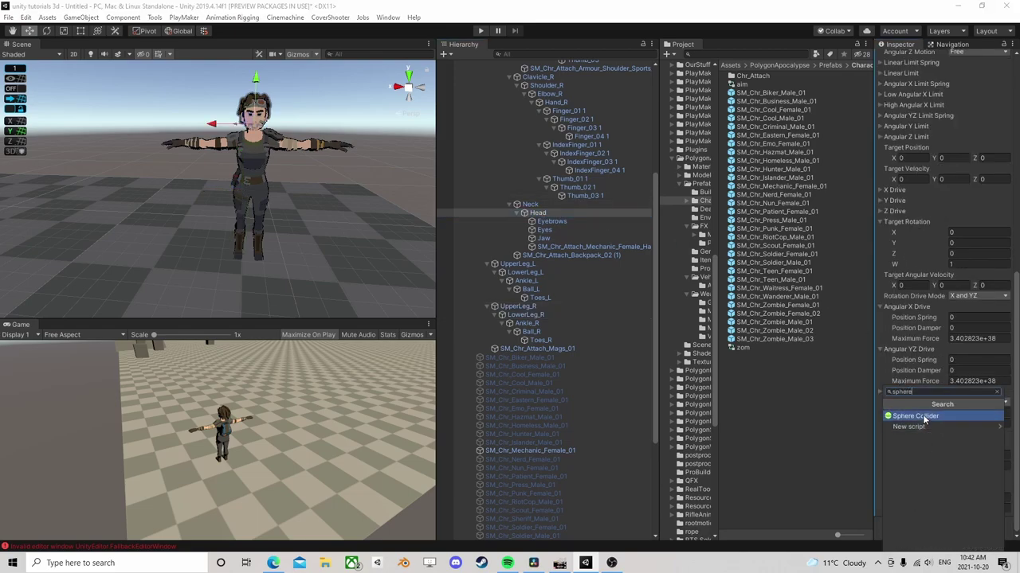
click(920, 416)
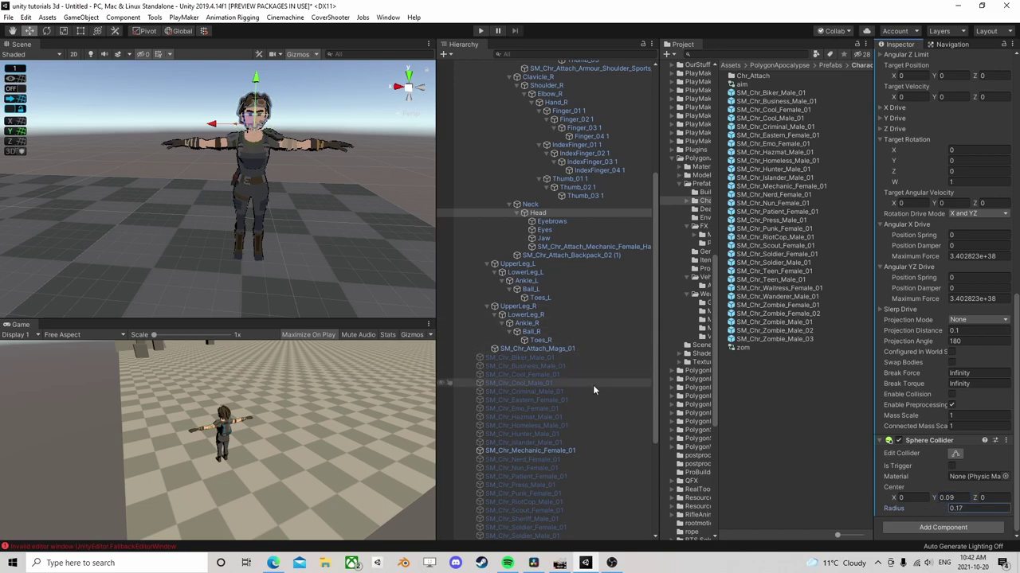
- Add a Capsule Collider to both Shoulder_R and Elbow_R
scroll(593, 383, up, 5)
scroll(573, 301, up, 1)
click(552, 246)
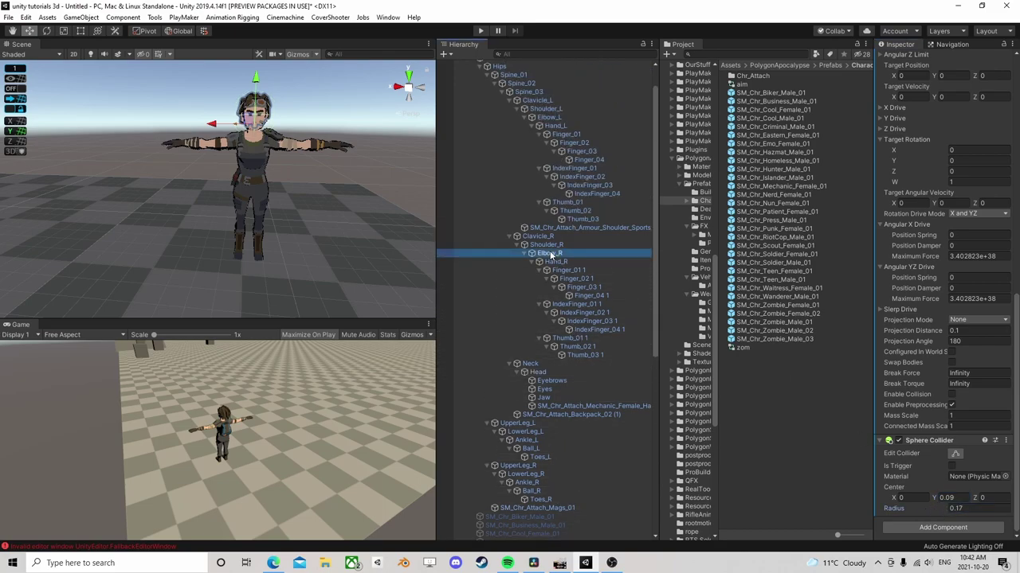
click(942, 527)
text(ca)
click(916, 533)
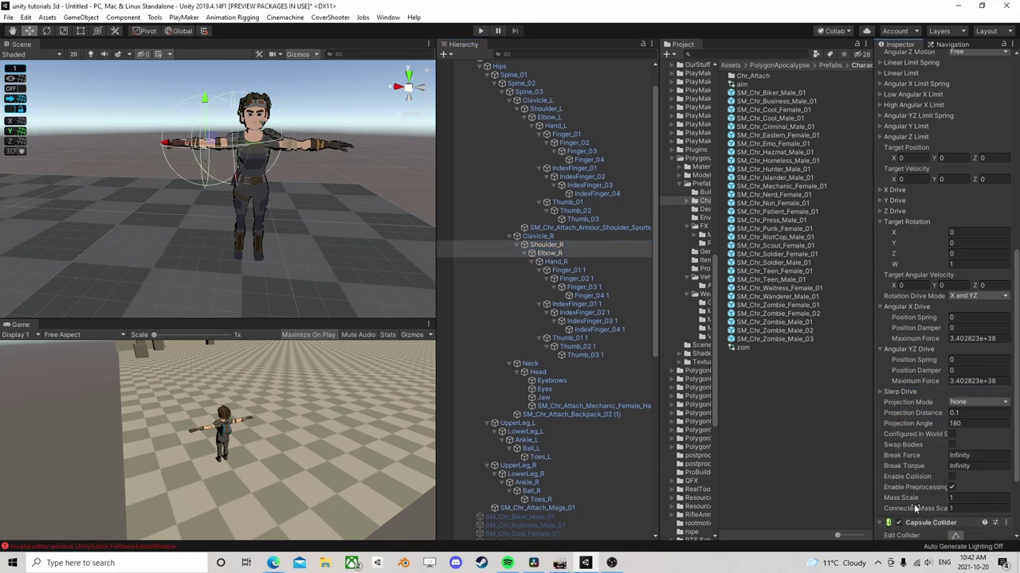
- Set the right arm's capsule colliders to X-Axis direction, radius 0.05, height 0.43 and center X 0.21
scroll(918, 462, down, 3)
click(978, 508)
click(964, 519)
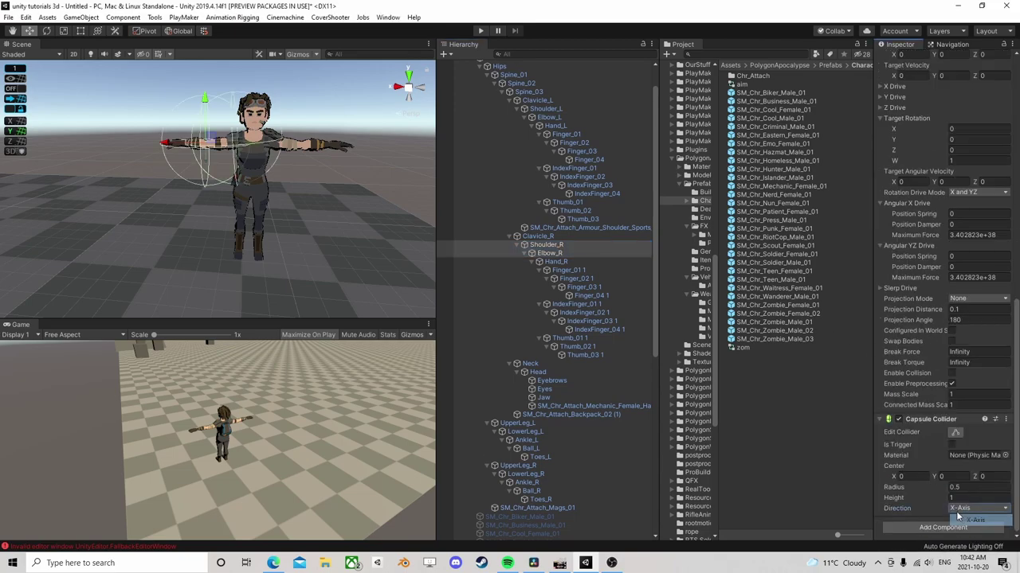
drag(940, 491, 932, 489)
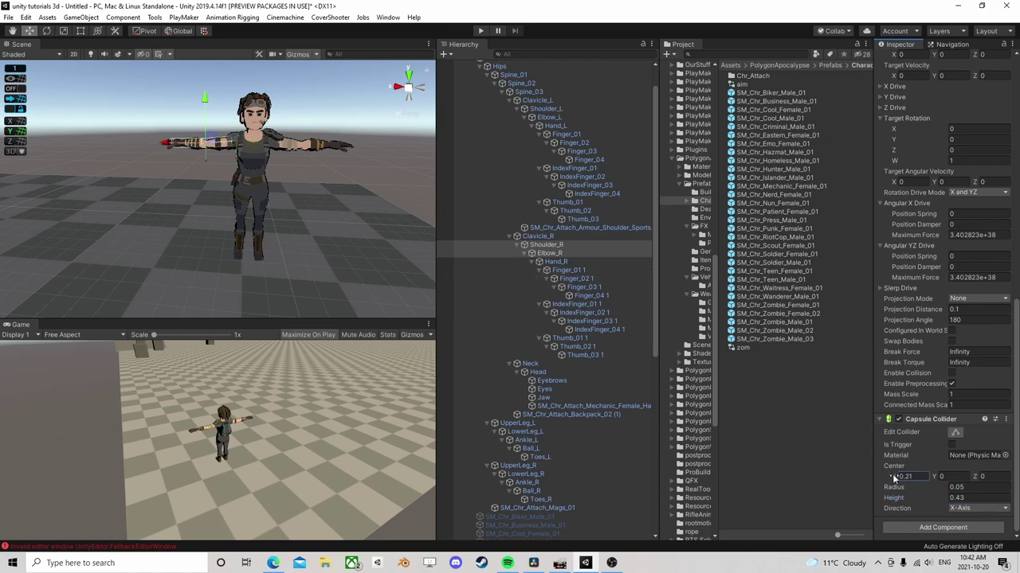
- Add a Capsule Collider to both Shoulder_L and Elbow_L
scroll(569, 231, up, 2)
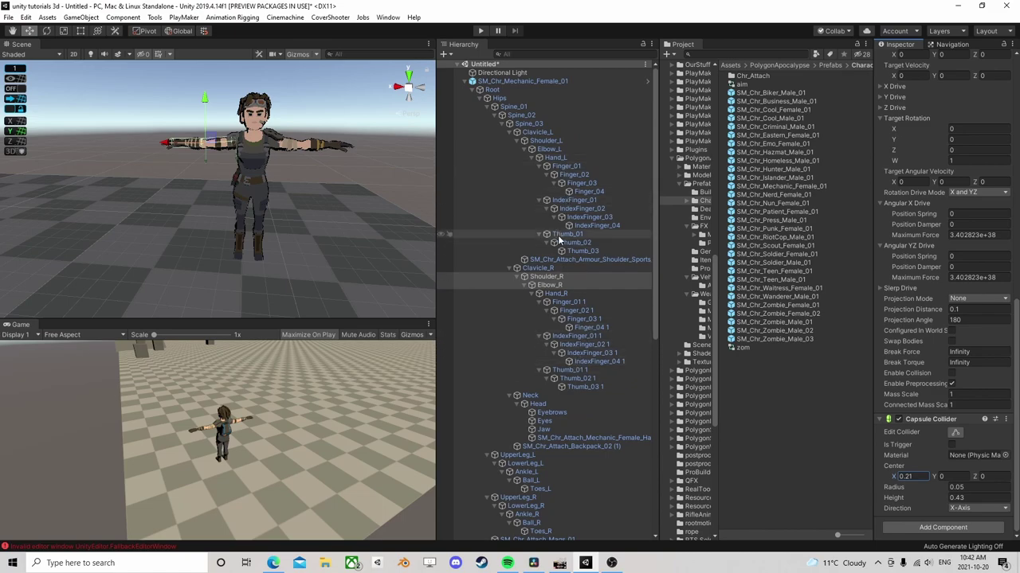
click(550, 150)
ctrl+click(548, 143)
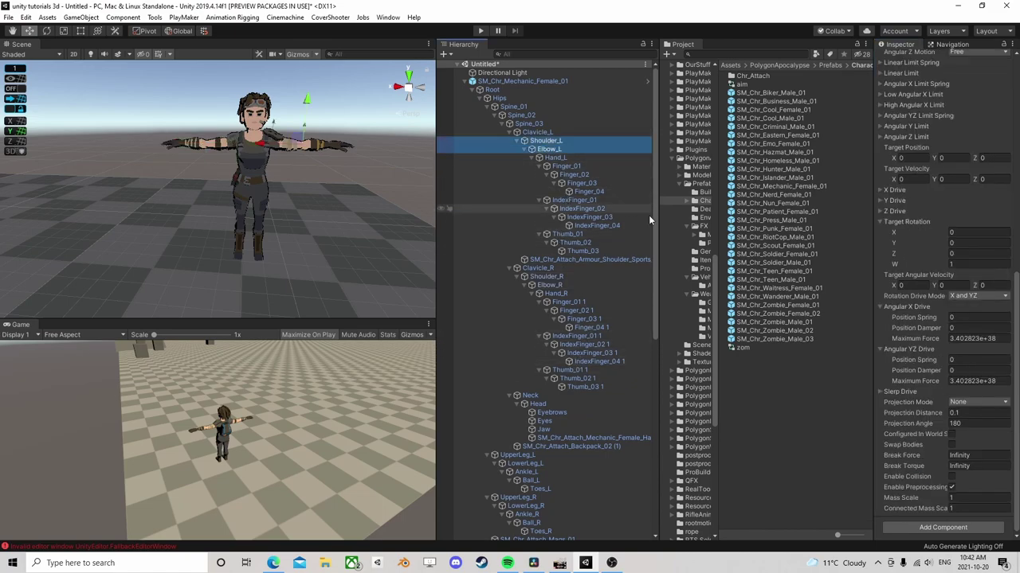
click(942, 527)
text(ca)
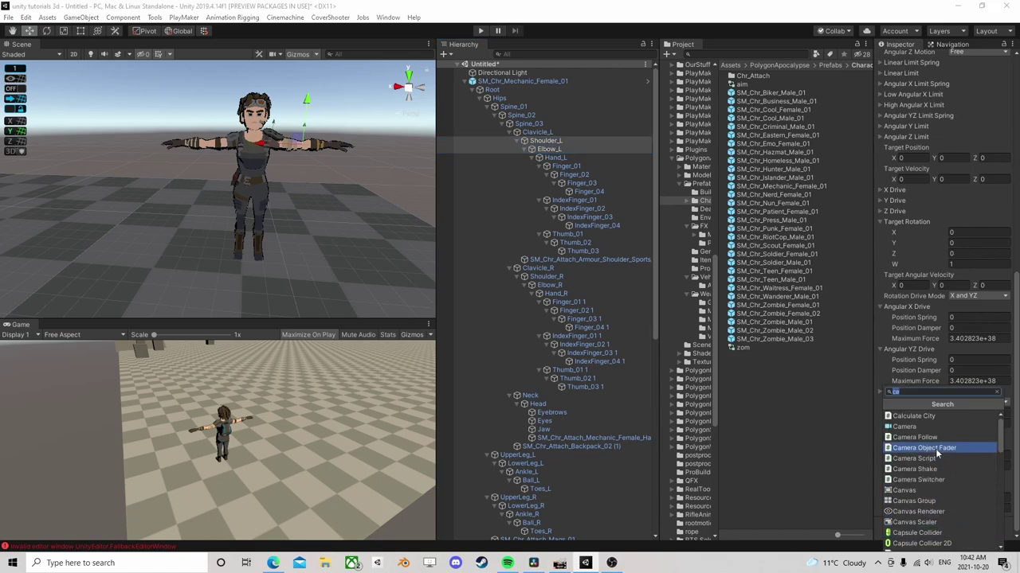
click(924, 536)
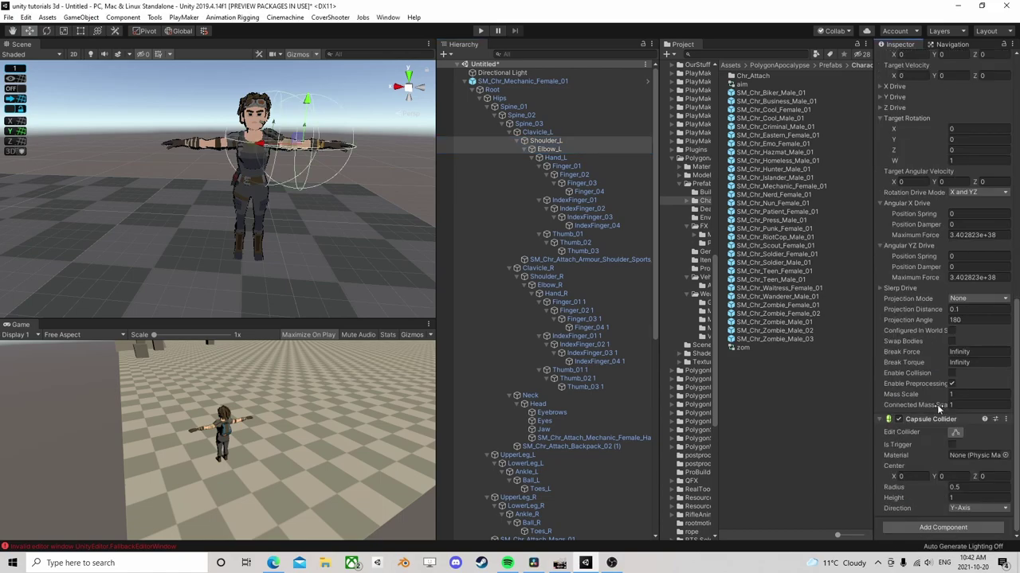
- Set the left arm's capsule colliders to radius 0.08, X-Axis direction, height 0.48 and center X -0.14
mouse_move(942, 489)
mouse_down()
mouse_move(932, 489)
mouse_move(938, 503)
mouse_up()
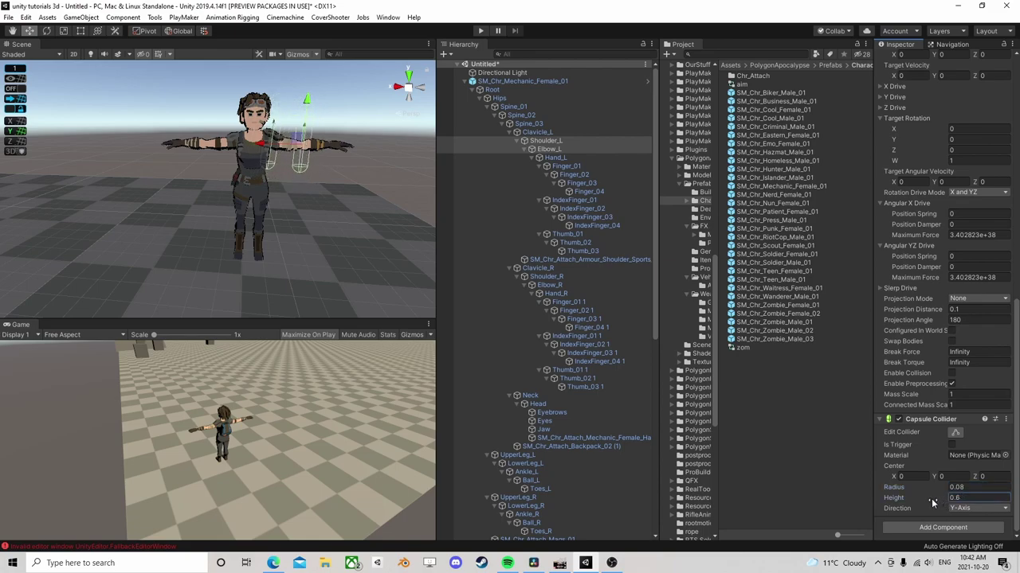
click(978, 509)
click(965, 524)
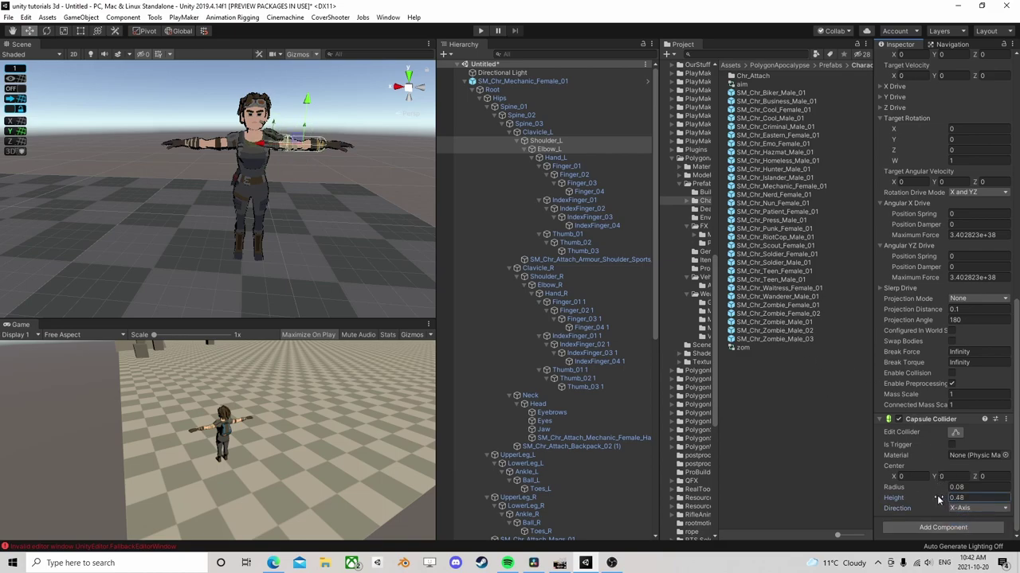
drag(892, 477, 884, 478)
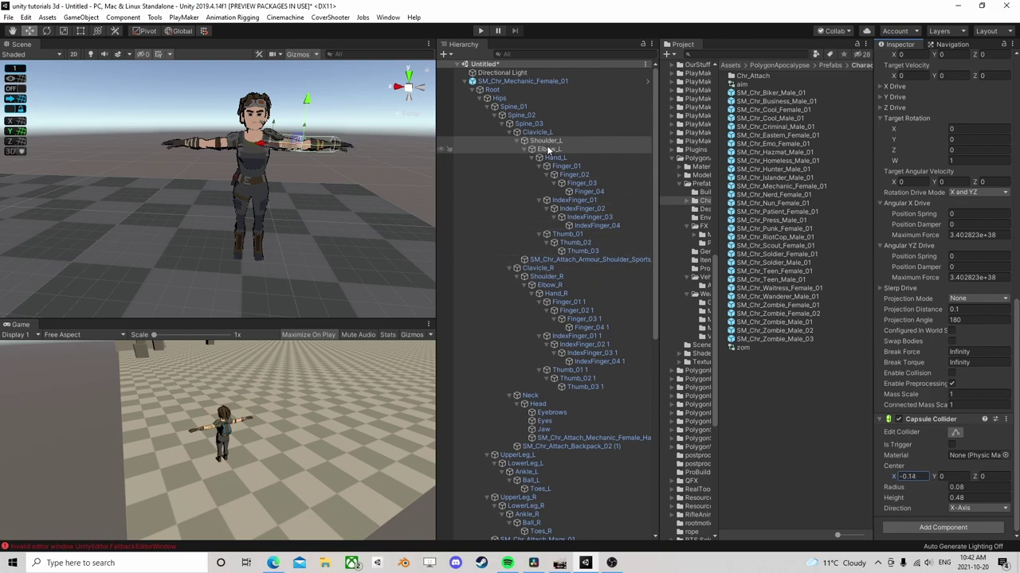
- Add a Box Collider to the Spine_02 bone
click(521, 116)
click(929, 529)
text(ca)
key(BackSpace)
key(BackSpace)
text(box)
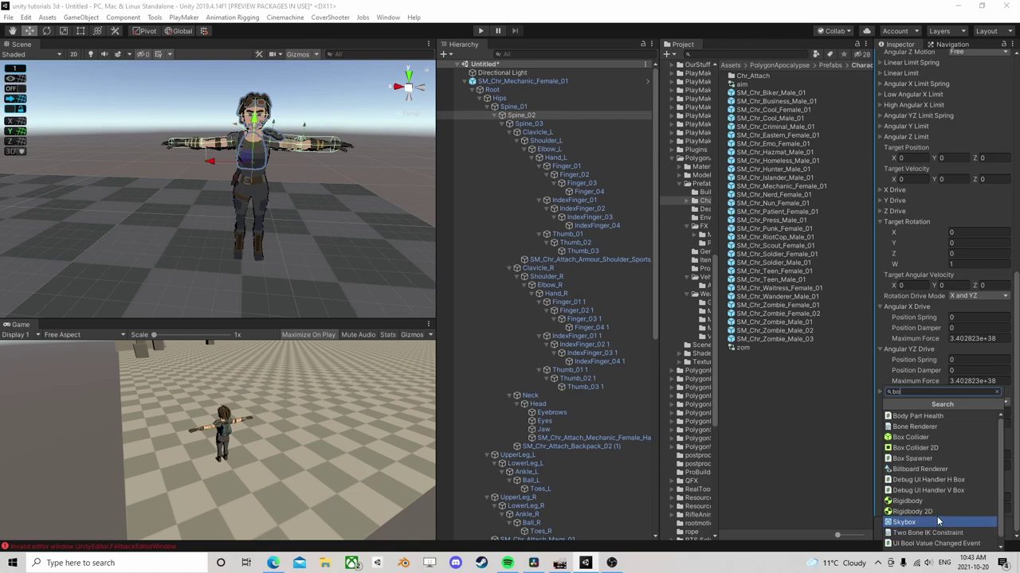
click(929, 412)
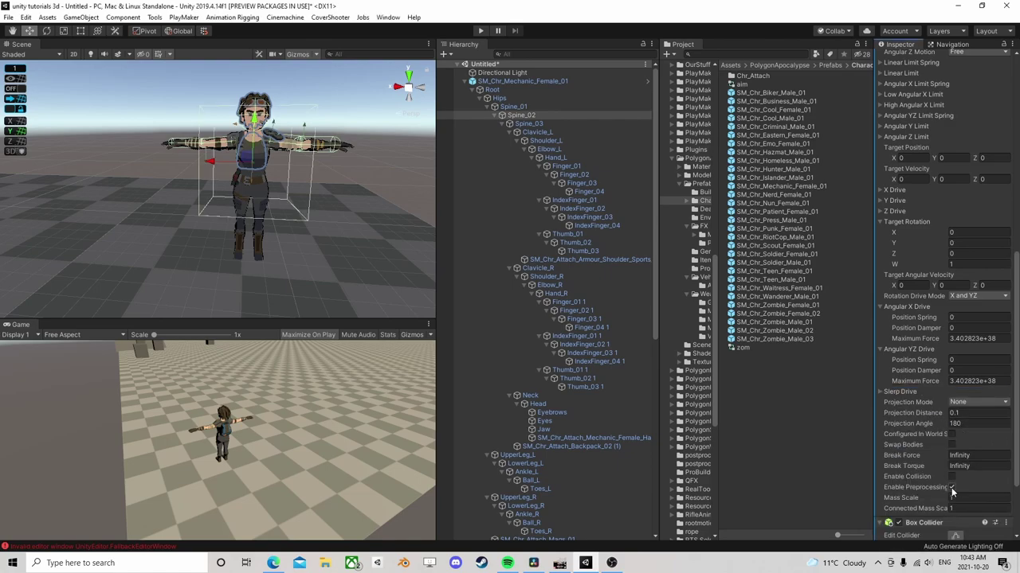
- Set Spine_02's box collider size to X 0.43, Y 0.19, Z 0.24 and select the Hips bone
scroll(940, 478, down, 3)
drag(896, 509, 960, 514)
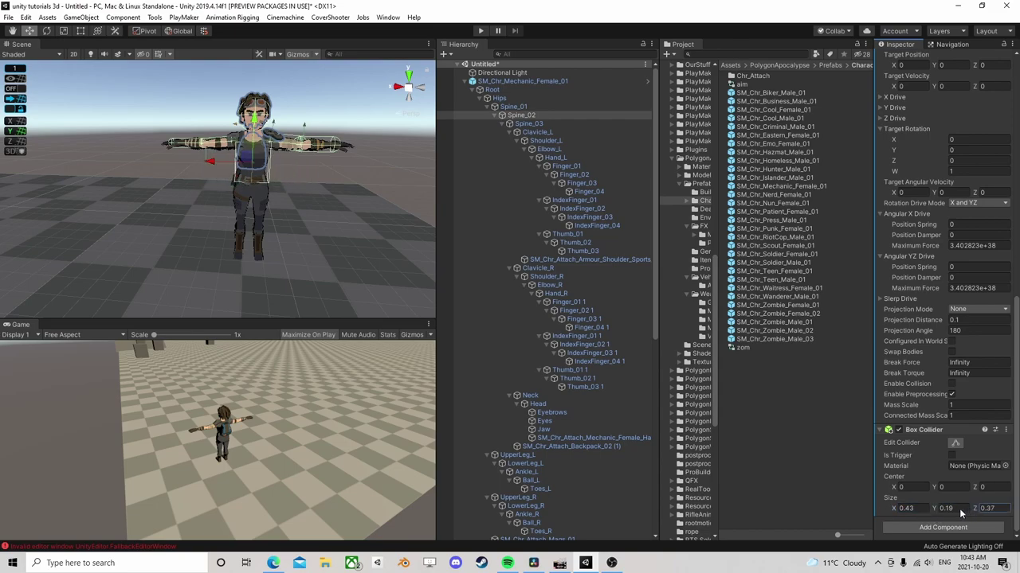
click(512, 98)
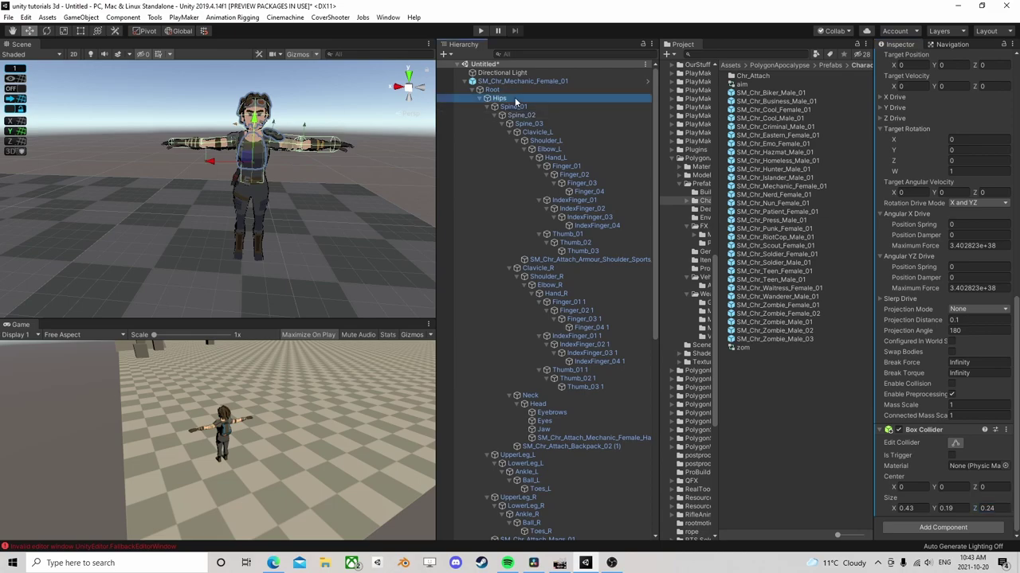
- Run the scene to test the ragdoll, stop it, and expand the character's bone hierarchy again
right_drag(215, 303, 248, 244)
middle_drag(247, 244, 227, 263)
right_drag(241, 149, 257, 213)
scroll(256, 214, down, 4)
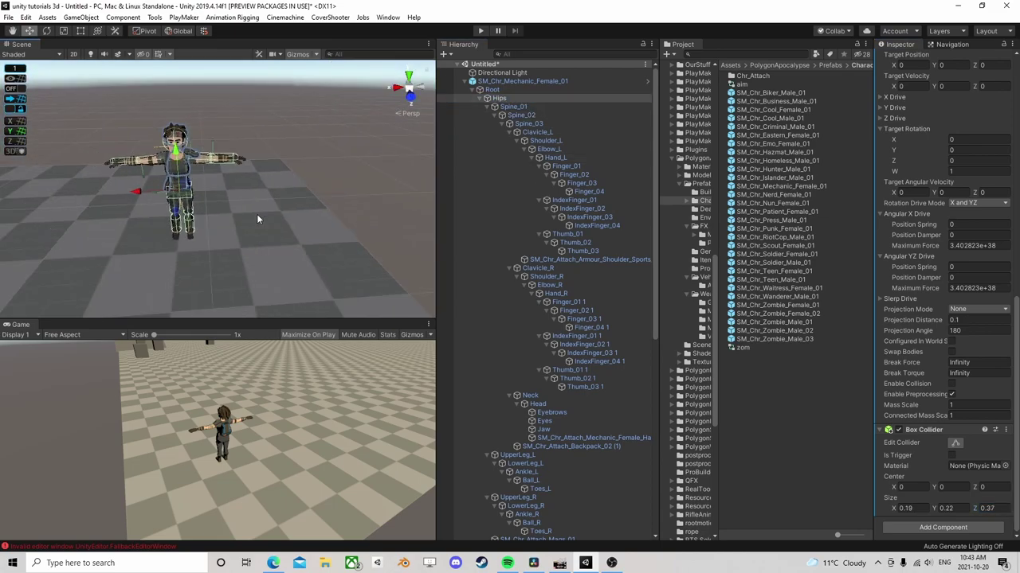
click(466, 83)
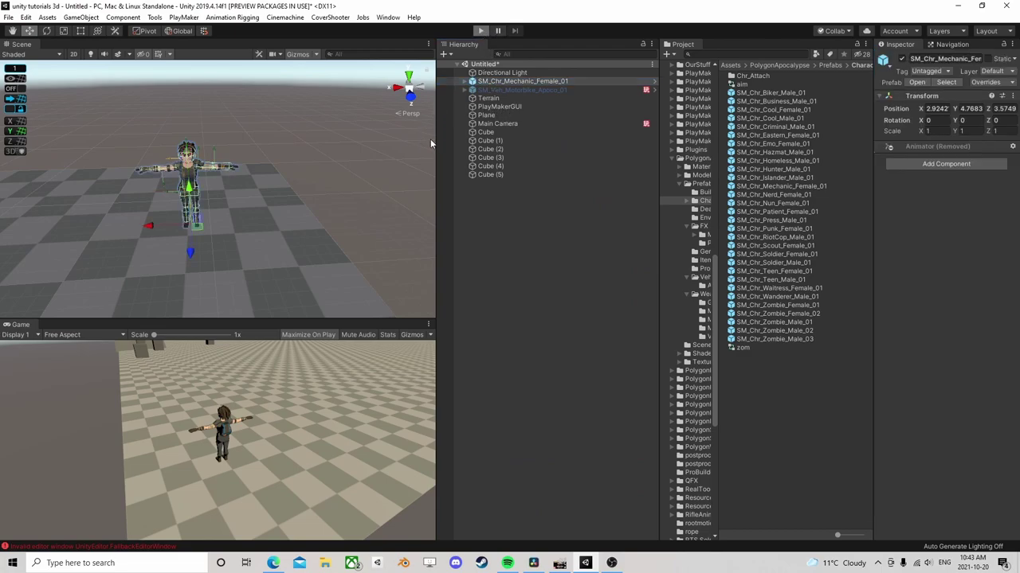
key(ctrl+p)
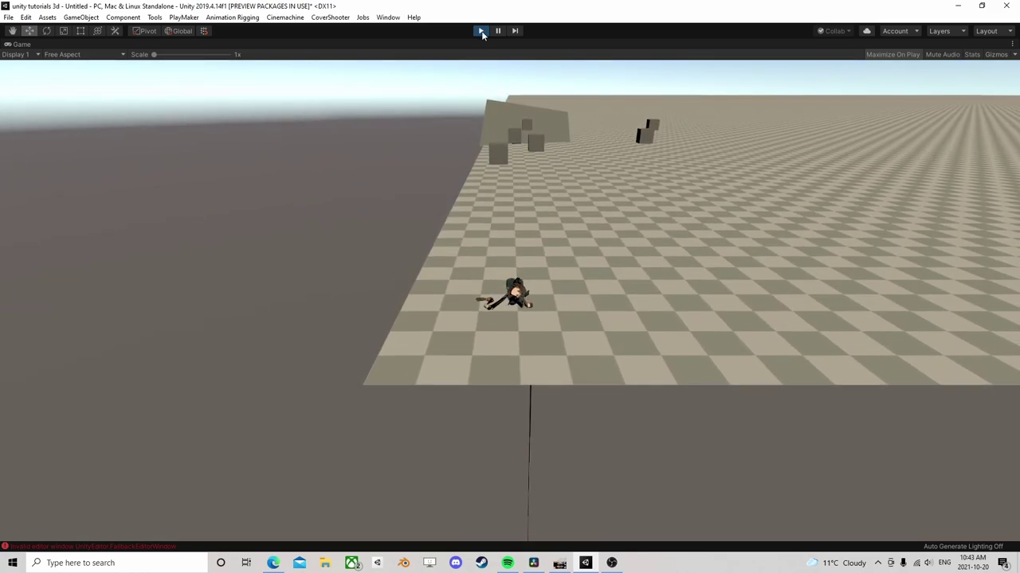
click(480, 30)
click(473, 80)
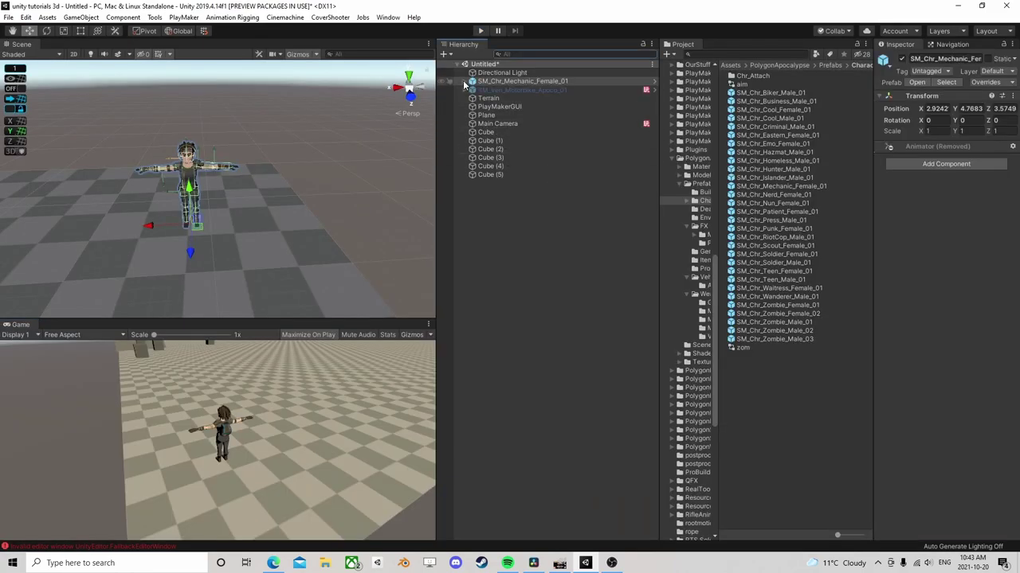
alt+click(482, 89)
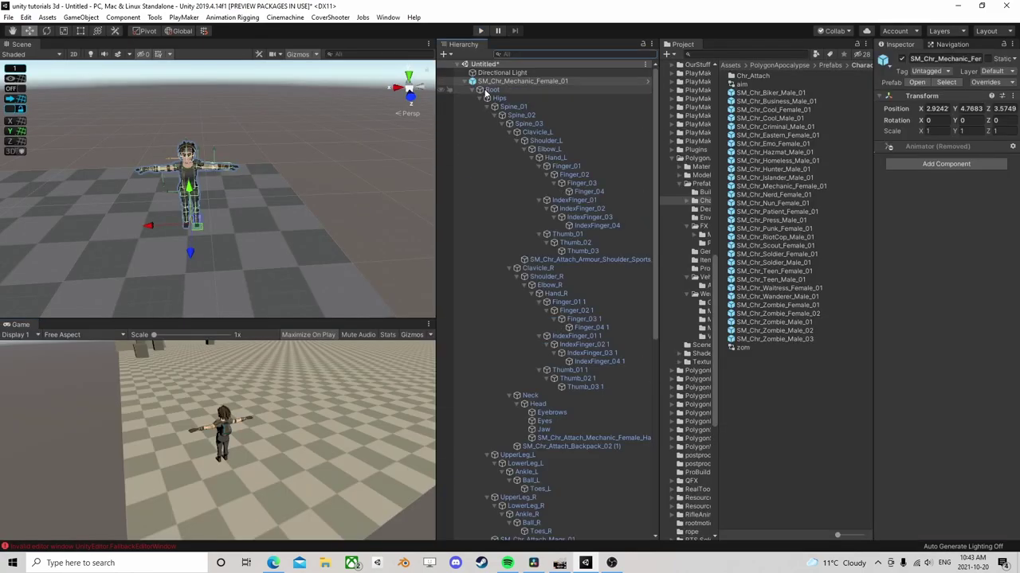
- Set the project's Default Solver Iterations and Default Solver Velocity Iterations for 3D physics to 35
click(24, 17)
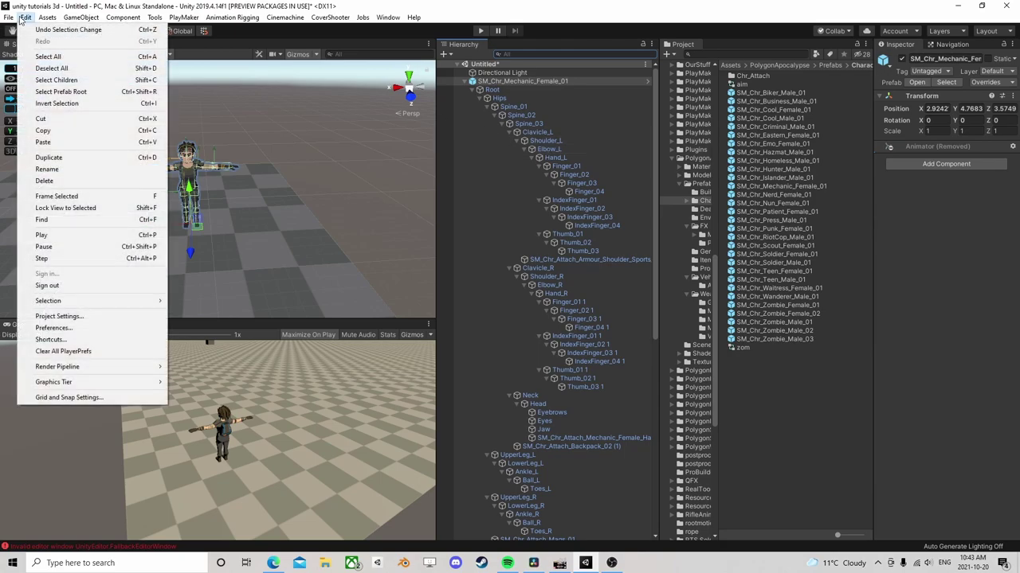
click(54, 316)
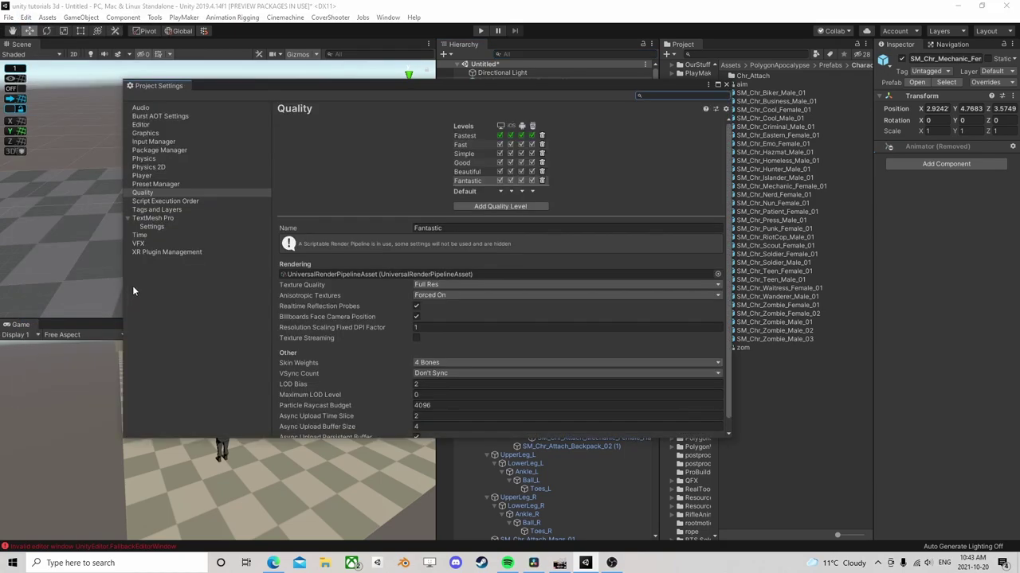
click(146, 160)
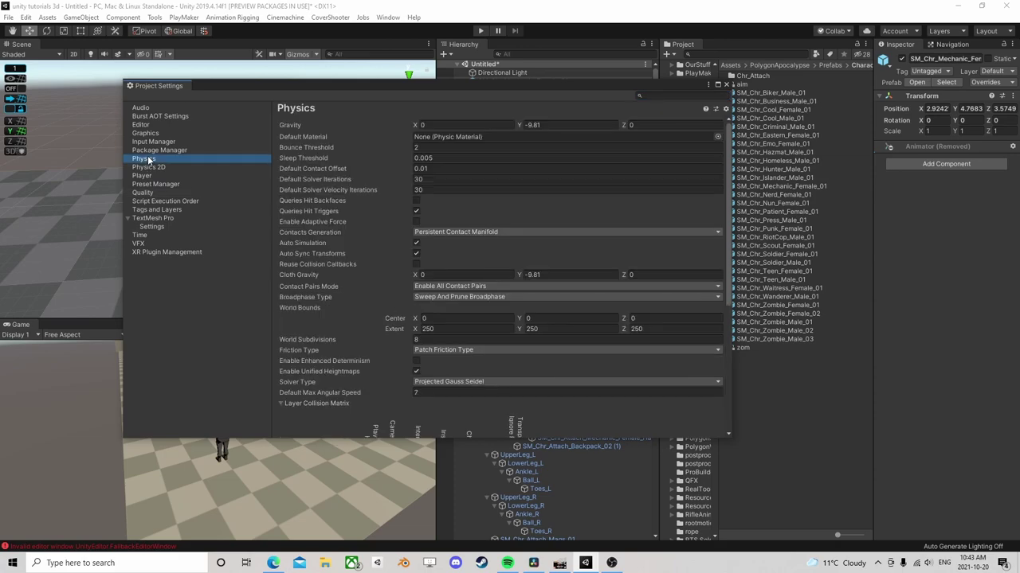
click(361, 181)
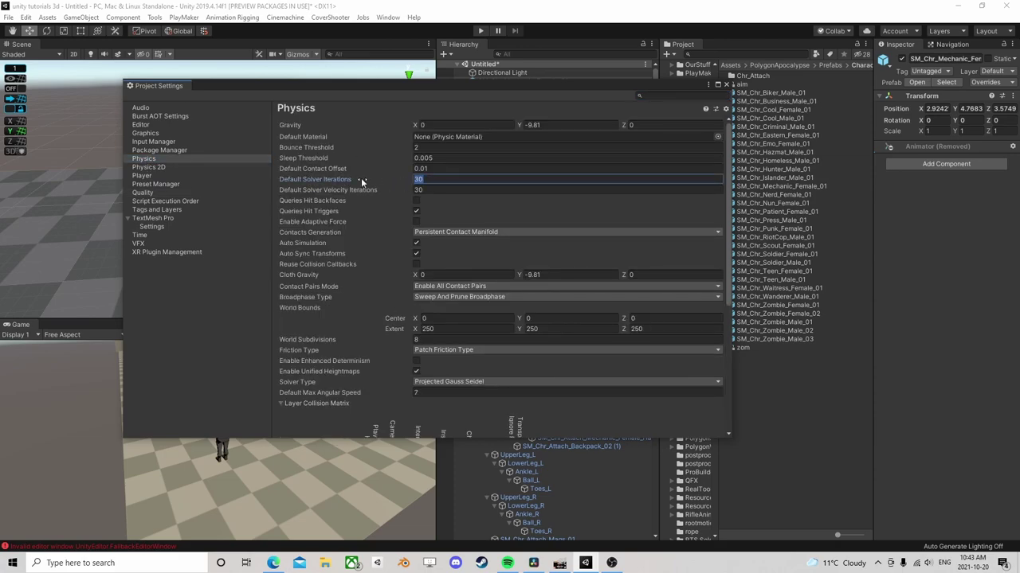
click(430, 189)
text(35)
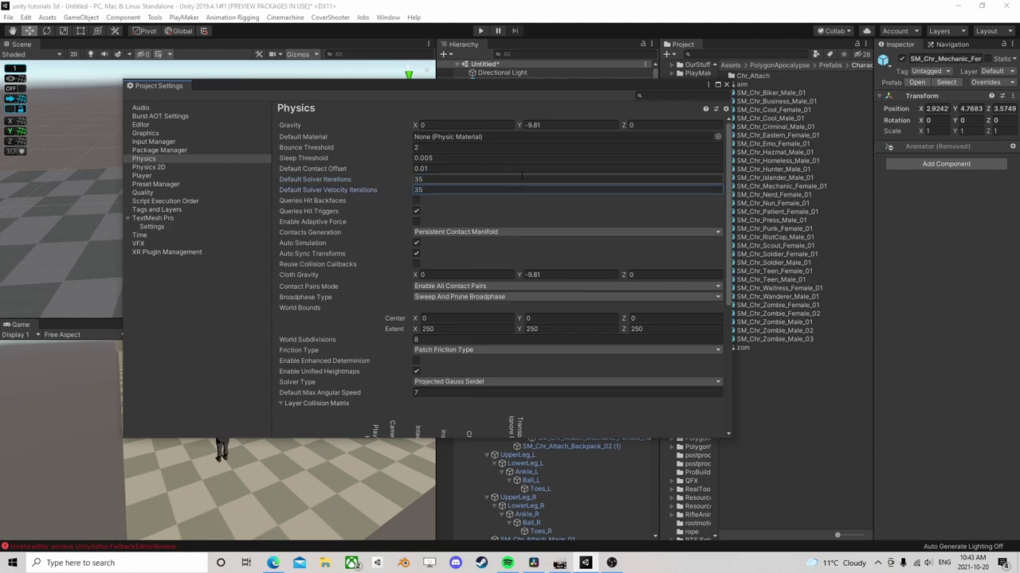
click(727, 85)
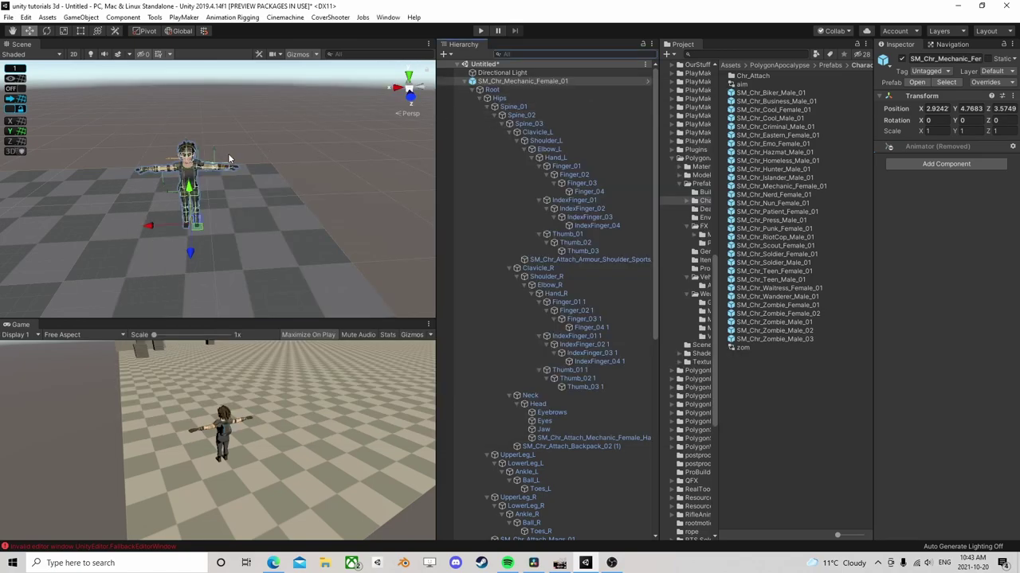
- Set X, Y and Z Motion to Locked on the Hips bone's Configurable Joint and test-run the scene
middle_drag(203, 156, 267, 160)
scroll(267, 158, up, 4)
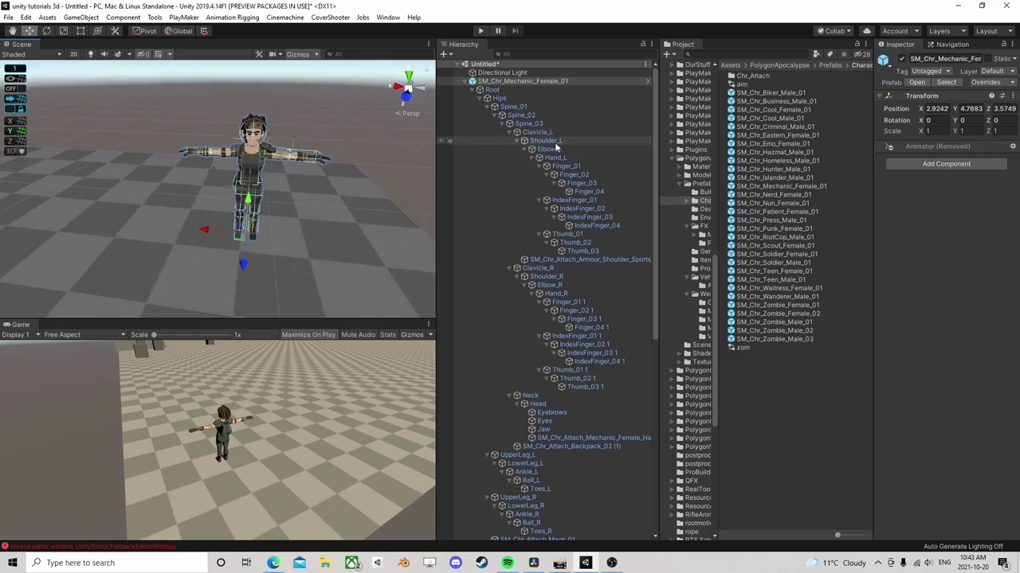
right_drag(299, 246, 295, 222)
mouse_move(295, 220)
middle_down()
mouse_move(295, 205)
mouse_move(300, 212)
middle_up()
scroll(303, 213, up, 1)
right_drag(300, 212, 342, 213)
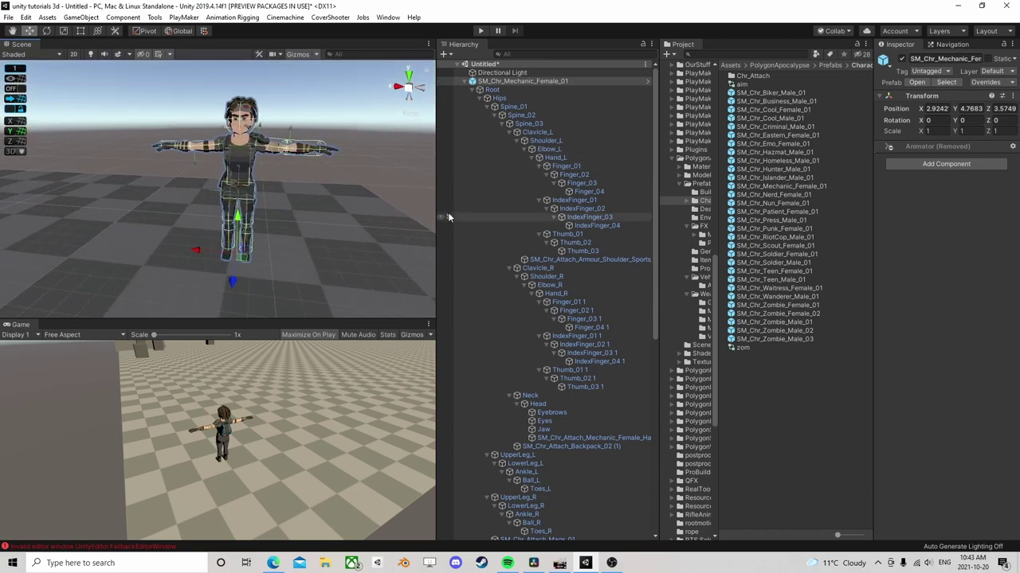
click(499, 98)
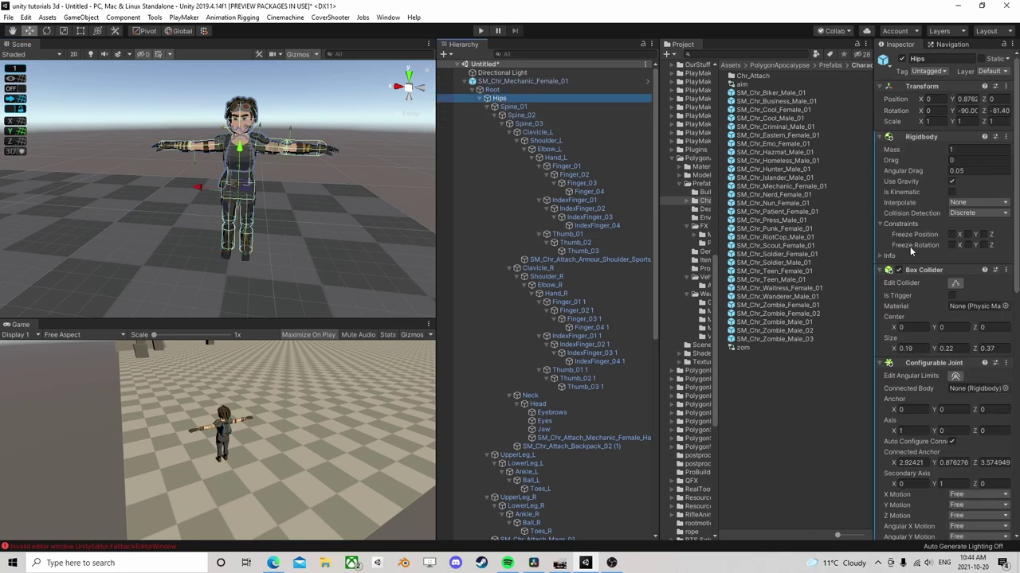
scroll(924, 271, down, 10)
scroll(954, 235, up, 5)
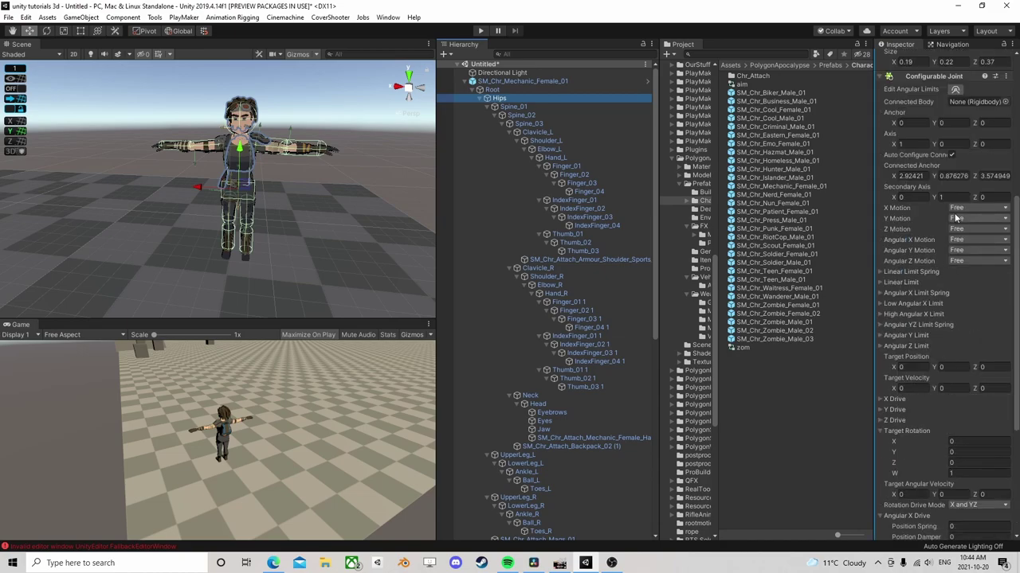
click(976, 207)
click(973, 220)
click(975, 218)
click(976, 231)
click(975, 228)
click(973, 241)
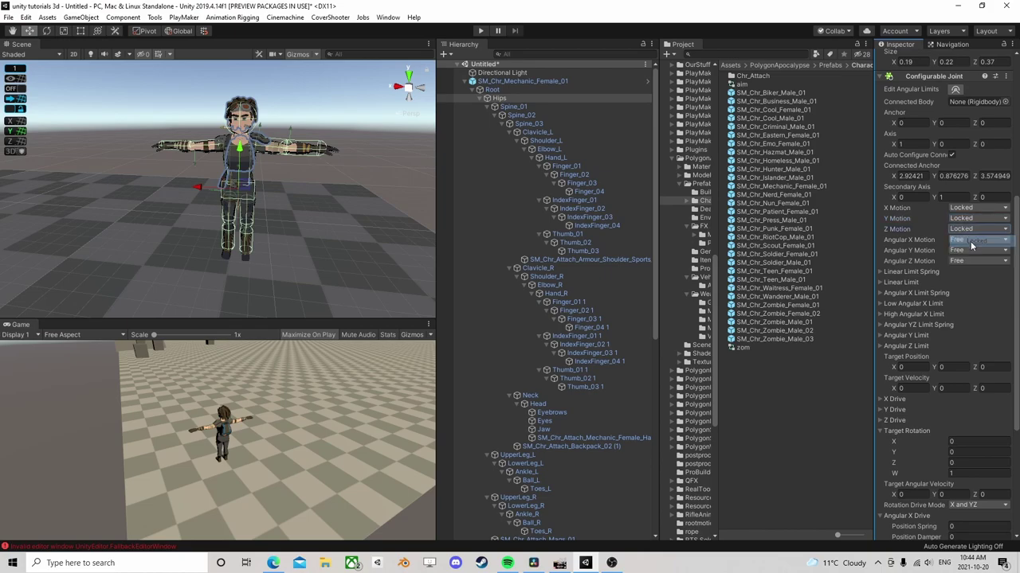
click(479, 32)
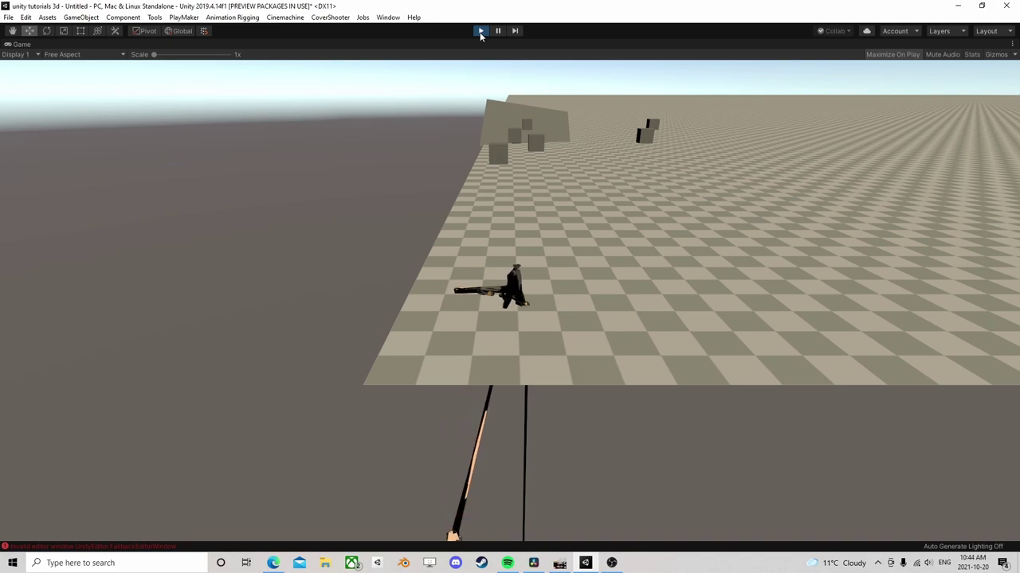
click(481, 32)
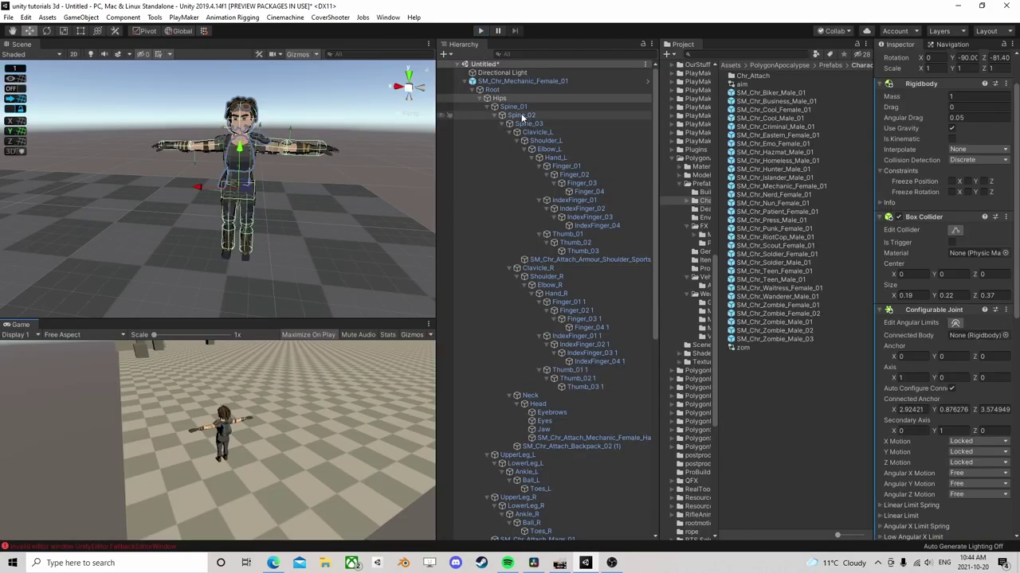
- Set X, Y and Z Motion to Locked on the joints of Hips, Spine_02, Head and both sides' Shoulder, Elbow, UpperLeg and LowerLeg bones
click(550, 107)
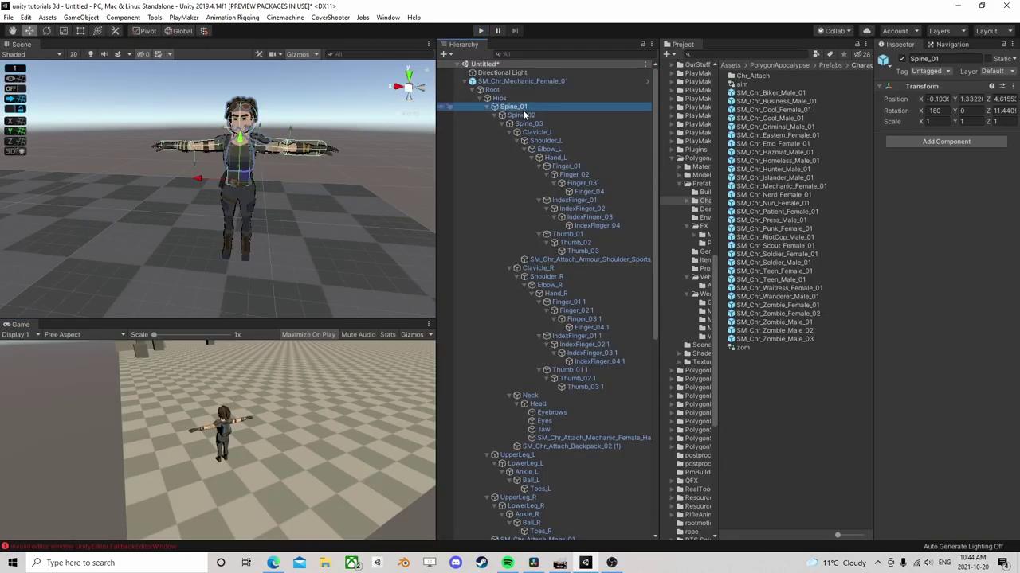
key(Up)
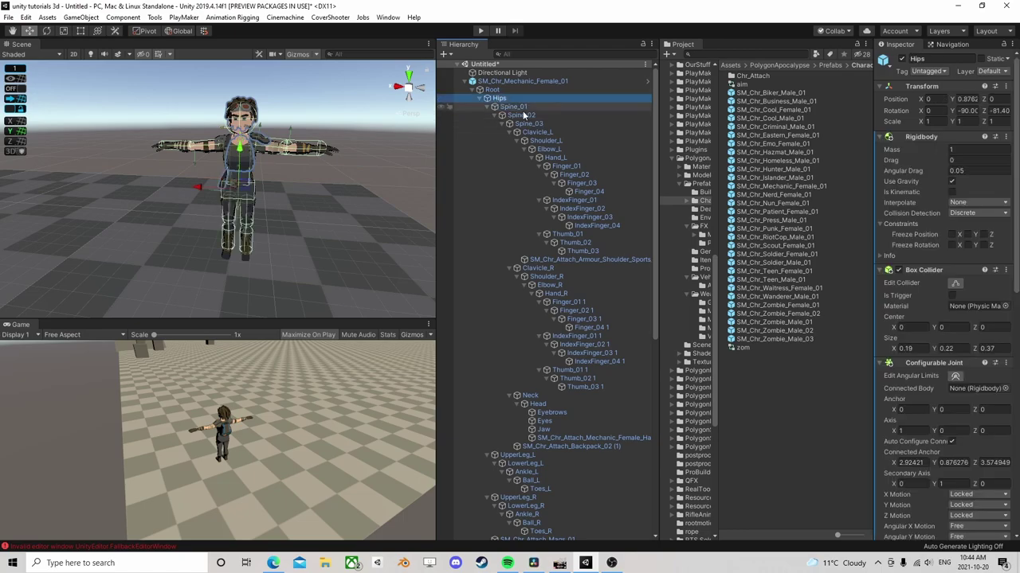
ctrl+click(522, 115)
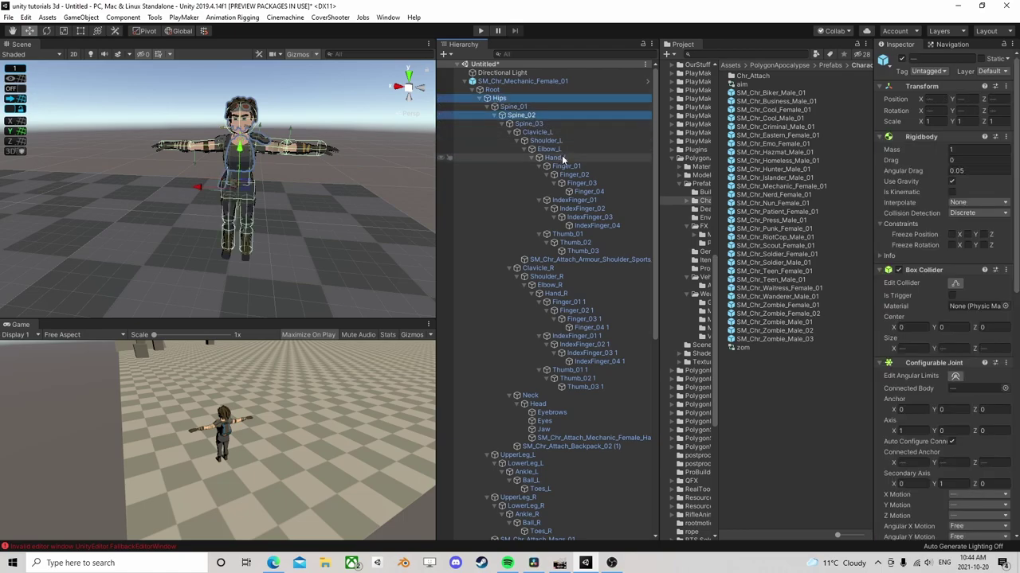
ctrl+click(546, 140)
ctrl+click(549, 149)
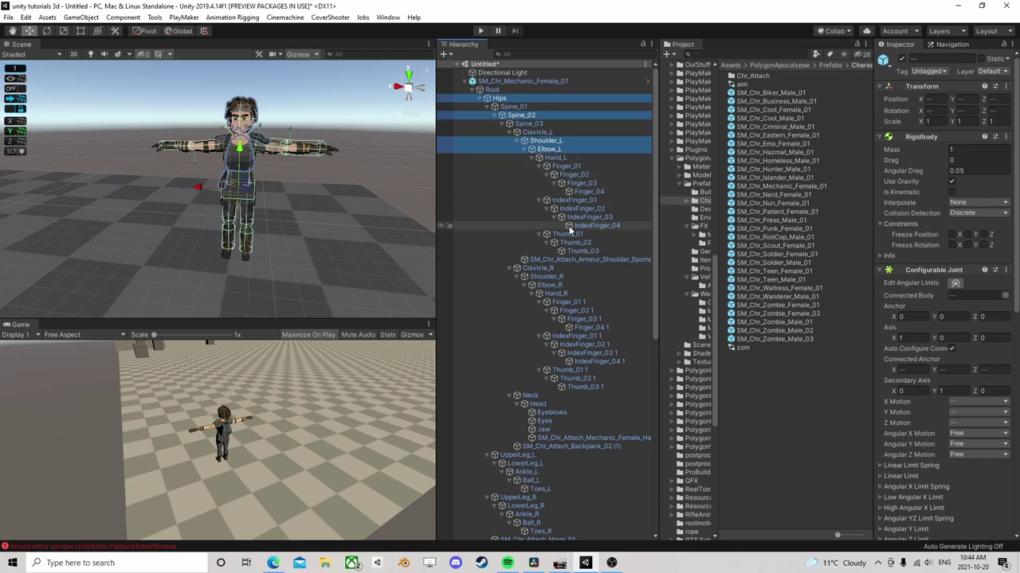
ctrl+click(546, 277)
ctrl+click(549, 284)
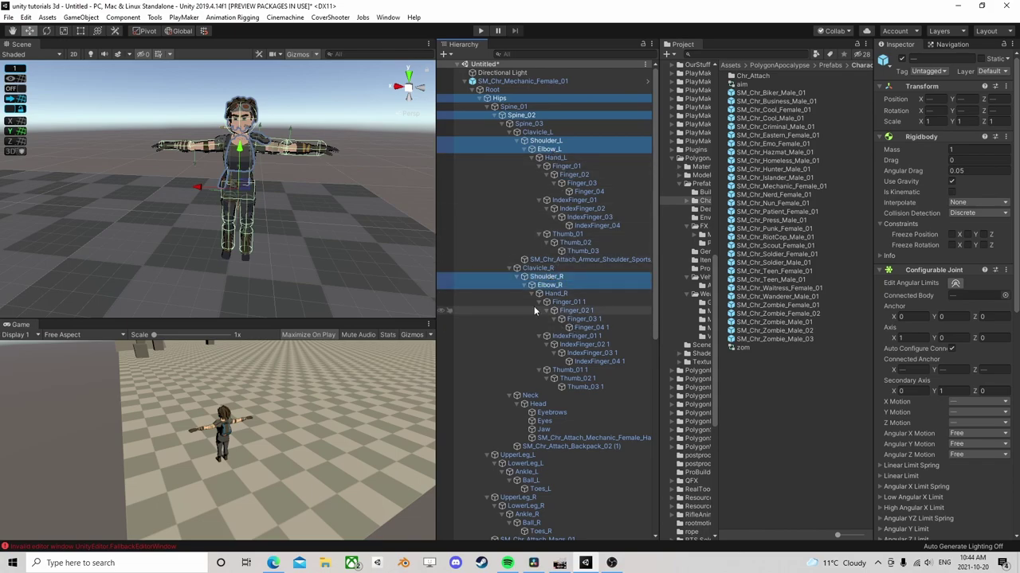
scroll(553, 312, down, 4)
ctrl+click(538, 277)
ctrl+click(527, 336)
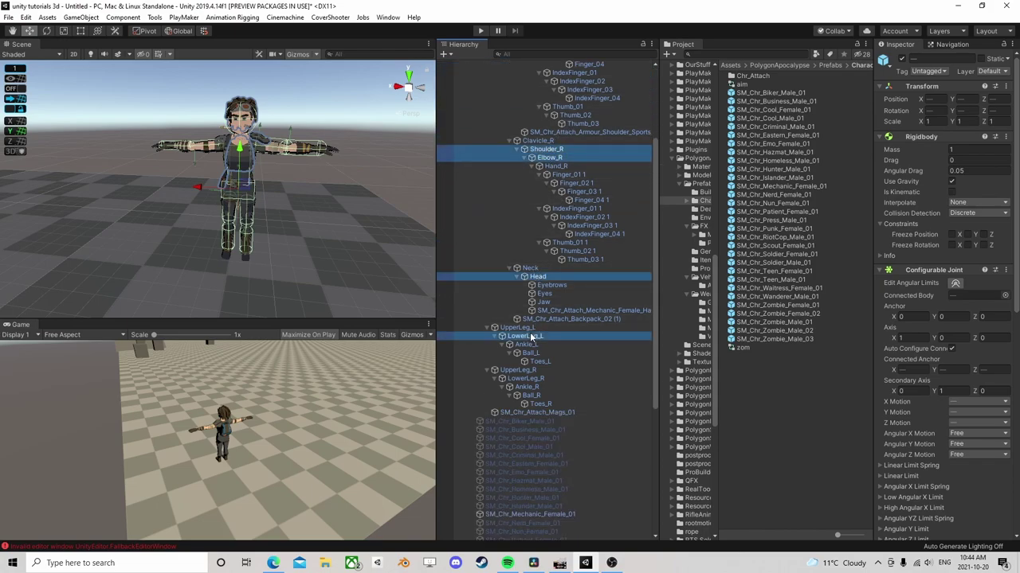
ctrl+click(518, 327)
ctrl+click(518, 370)
ctrl+click(525, 378)
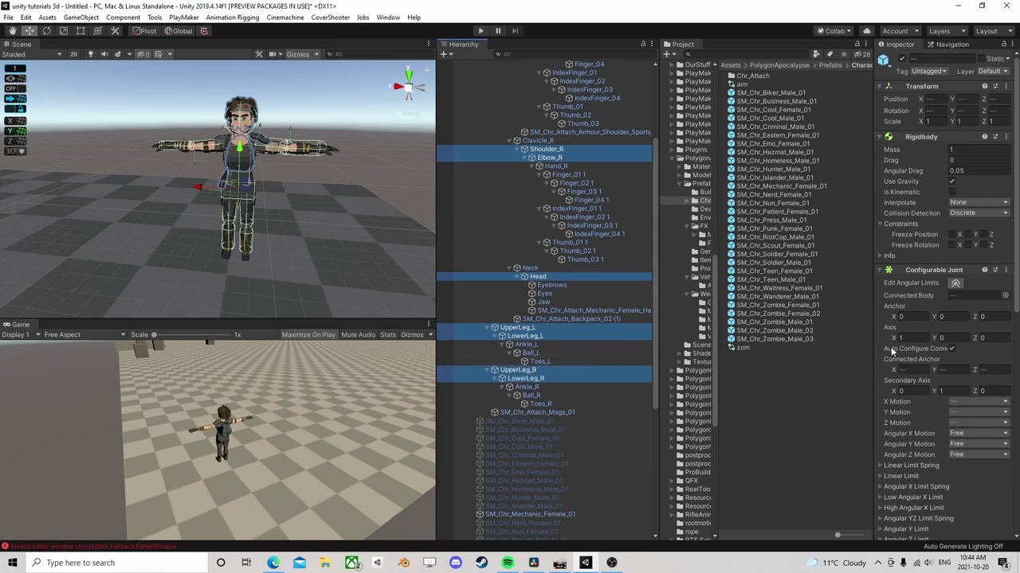
scroll(917, 315, down, 4)
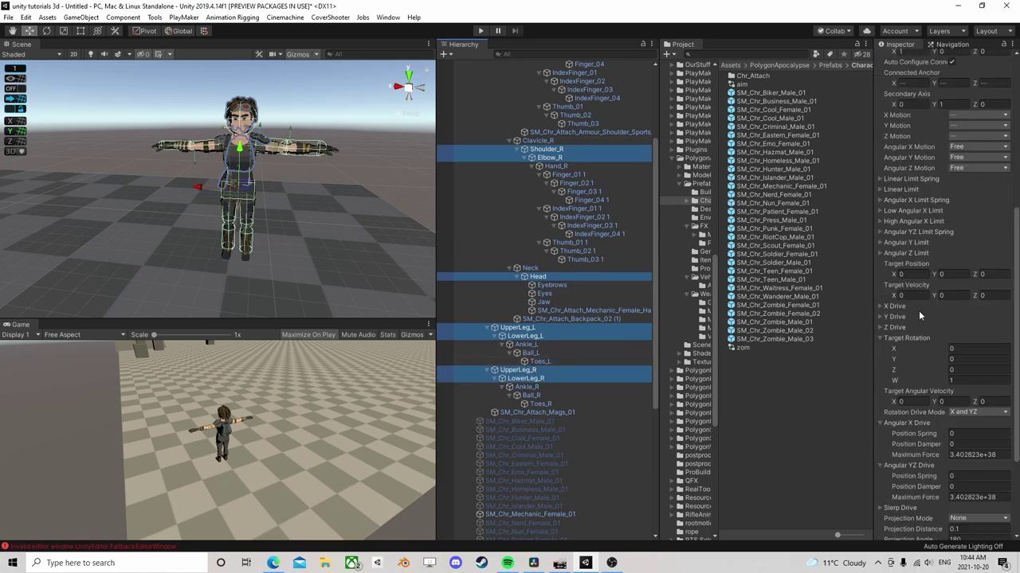
scroll(944, 297, up, 2)
click(974, 211)
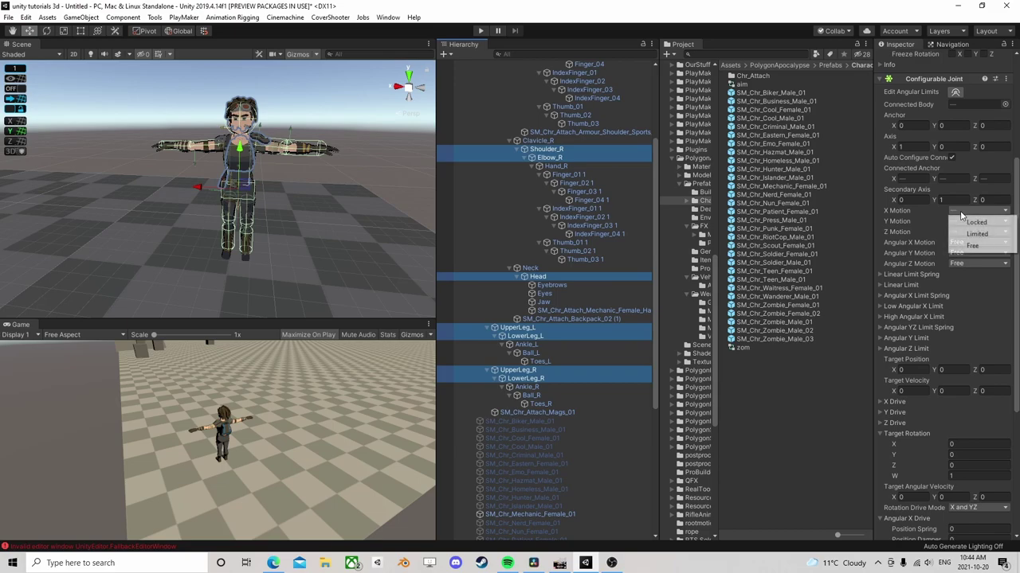
click(971, 226)
click(967, 221)
click(972, 233)
click(960, 232)
click(961, 243)
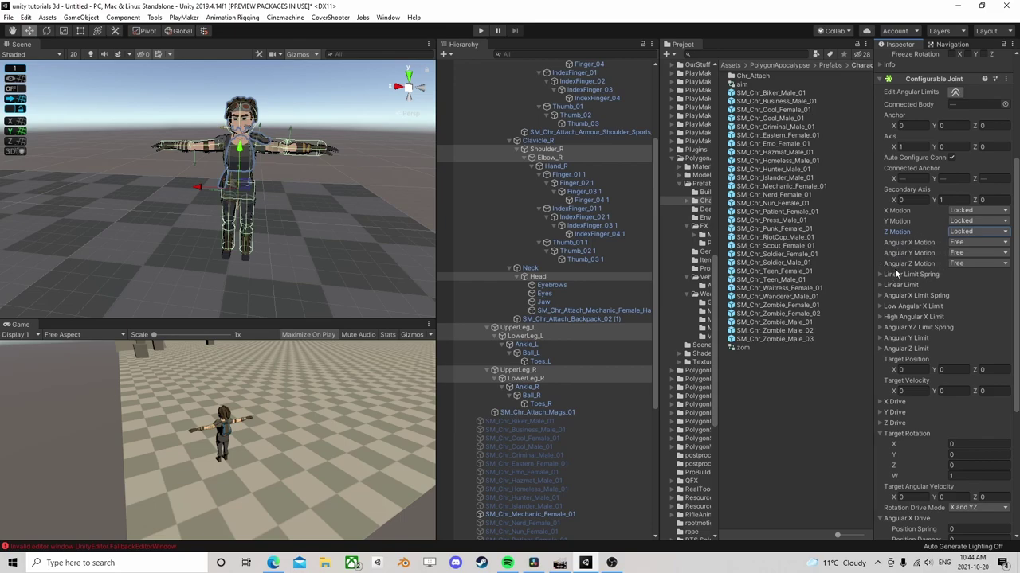
- Test the ragdoll in Play mode, moving Cube (2) around near the character, and stop the run
scroll(916, 262, down, 5)
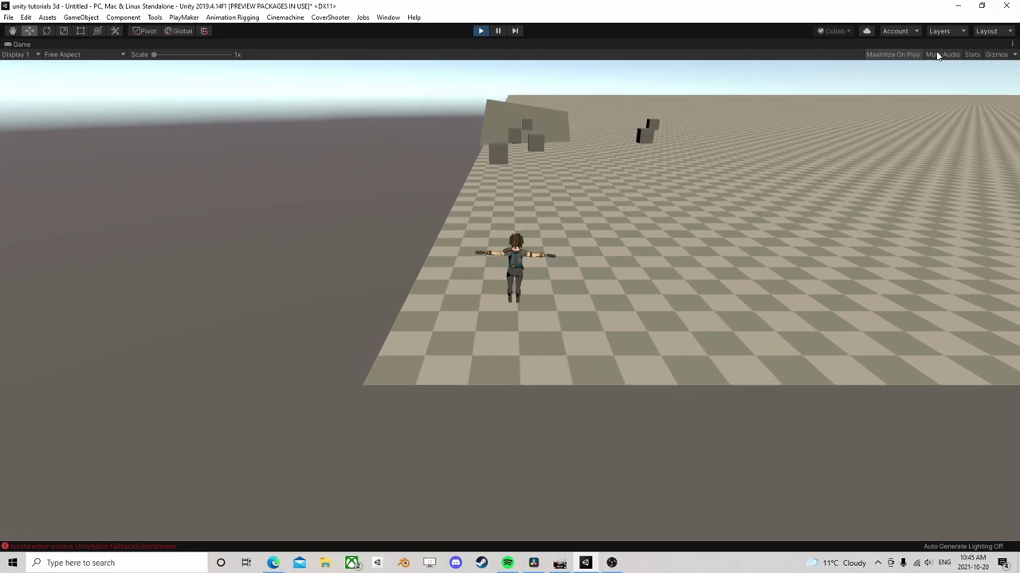
click(500, 31)
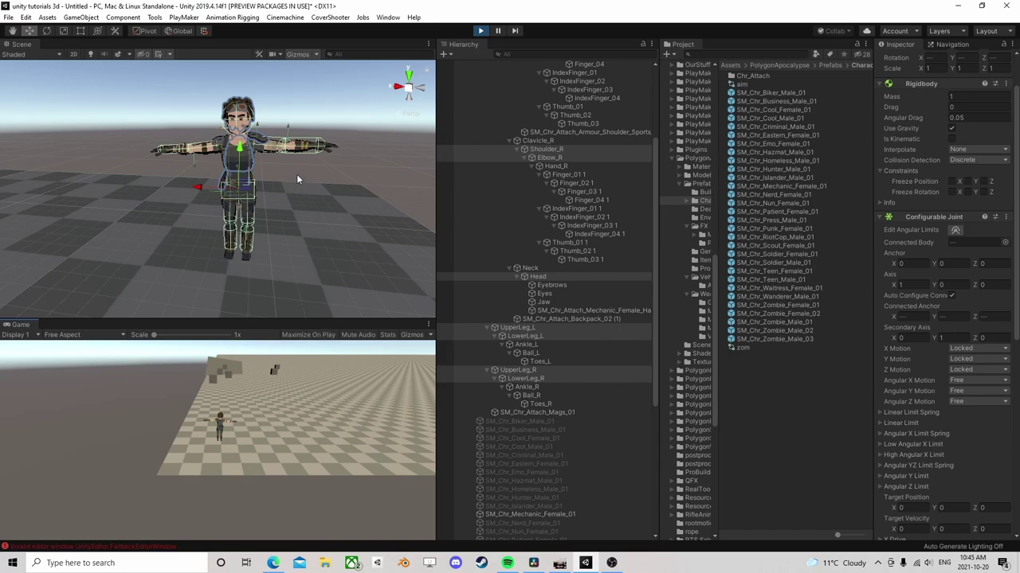
right_drag(297, 178, 305, 223)
scroll(314, 218, down, 8)
middle_drag(318, 216, 295, 181)
right_drag(295, 184, 254, 228)
click(239, 279)
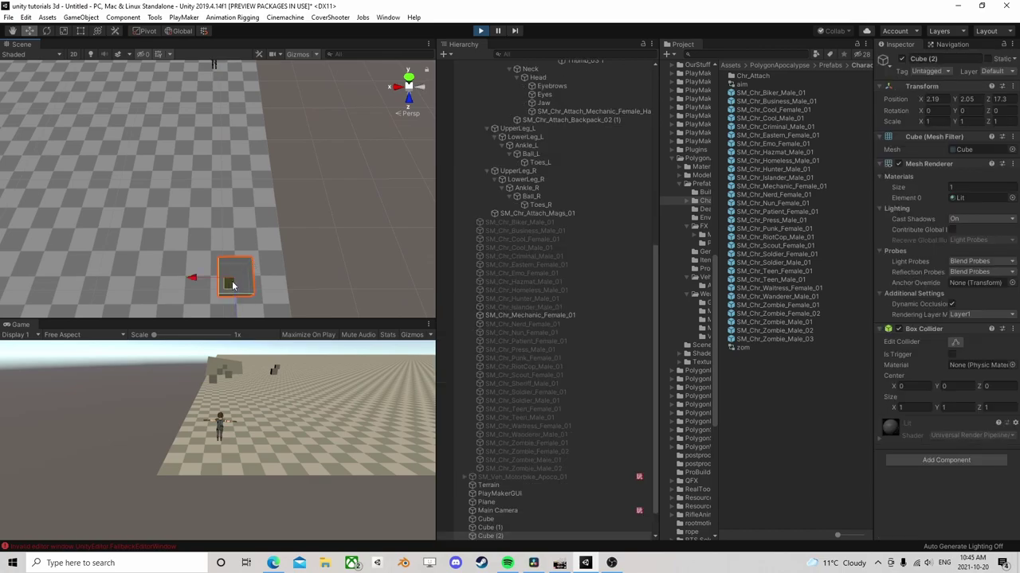
drag(229, 287, 204, 93)
middle_drag(203, 93, 242, 164)
scroll(242, 164, up, 2)
drag(254, 227, 137, 178)
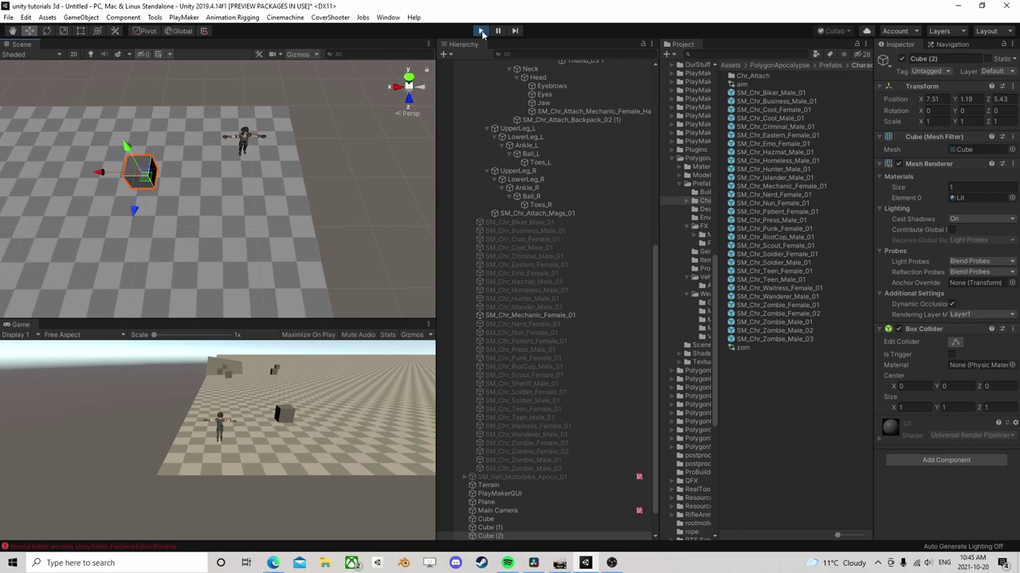
click(480, 32)
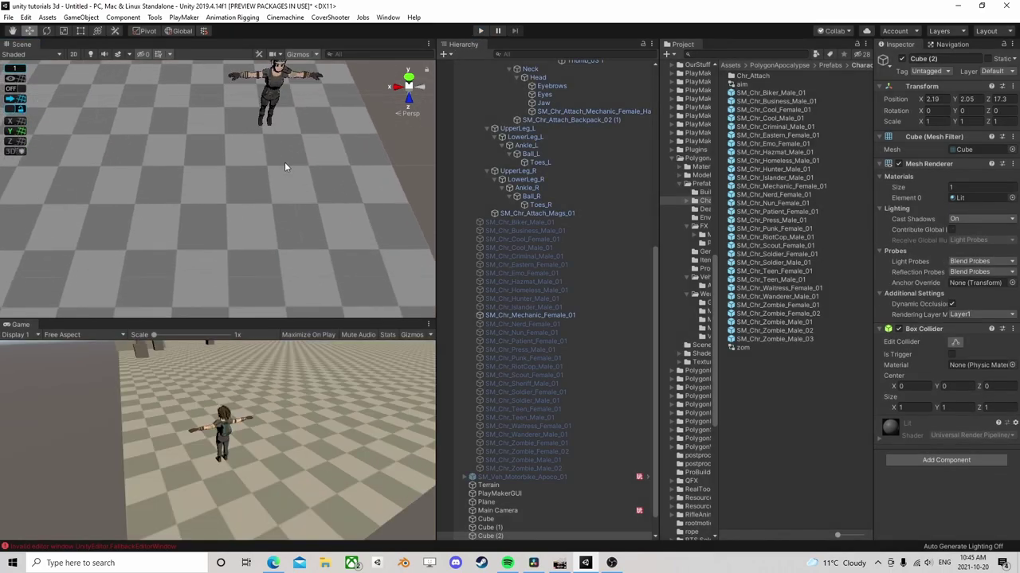
- Set the layer of the mechanic character's Root object and all its children to ragDoll
scroll(284, 162, up, 5)
right_drag(296, 188, 303, 123)
middle_drag(298, 136, 246, 218)
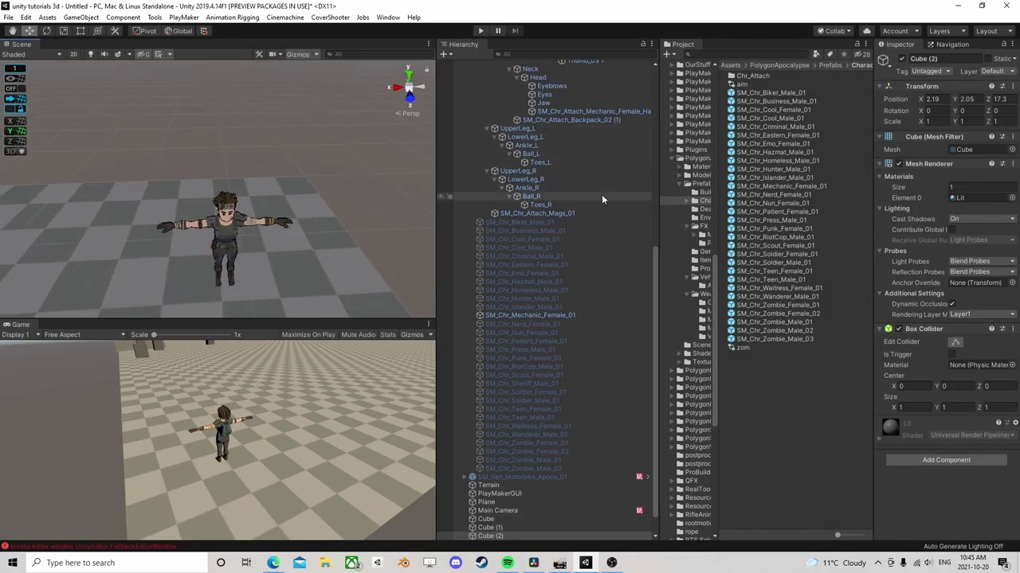
scroll(558, 183, up, 3)
click(553, 174)
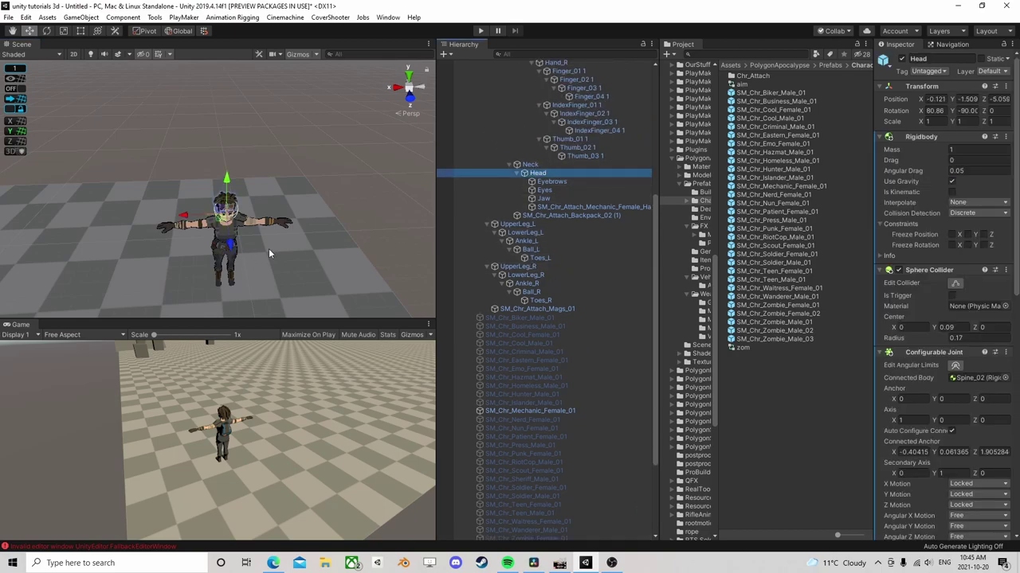
scroll(534, 221, up, 2)
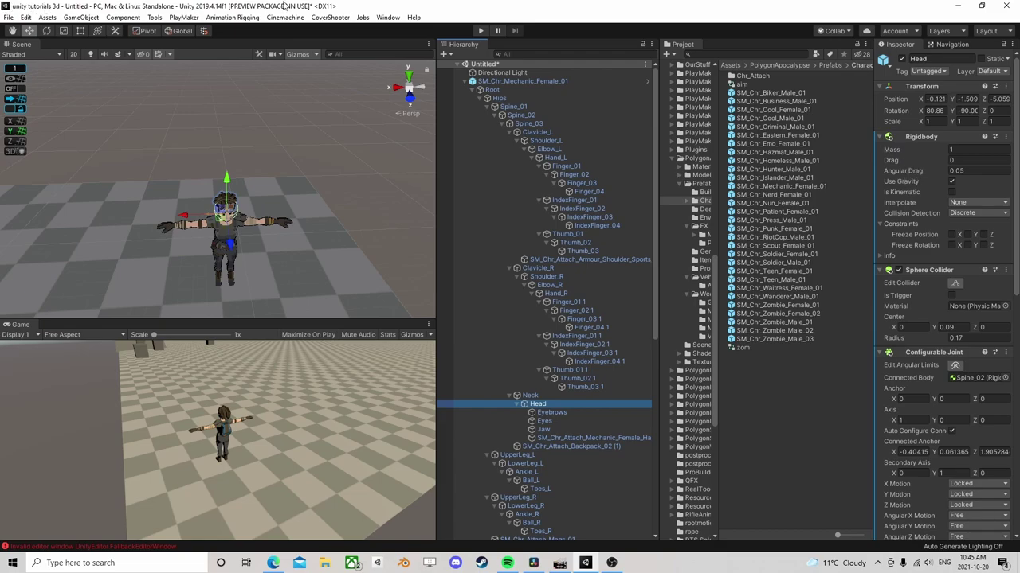
click(989, 71)
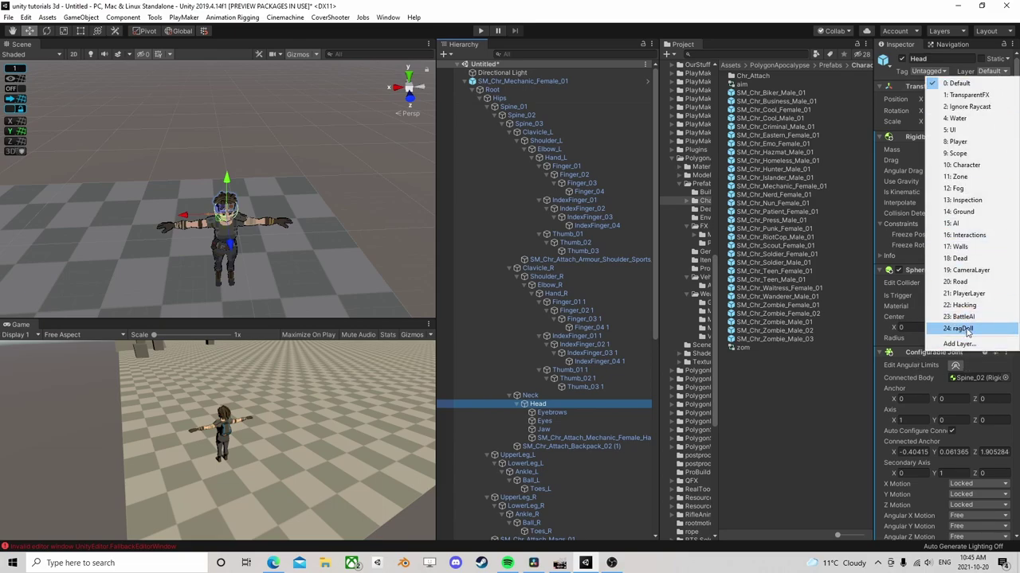
click(500, 82)
click(502, 81)
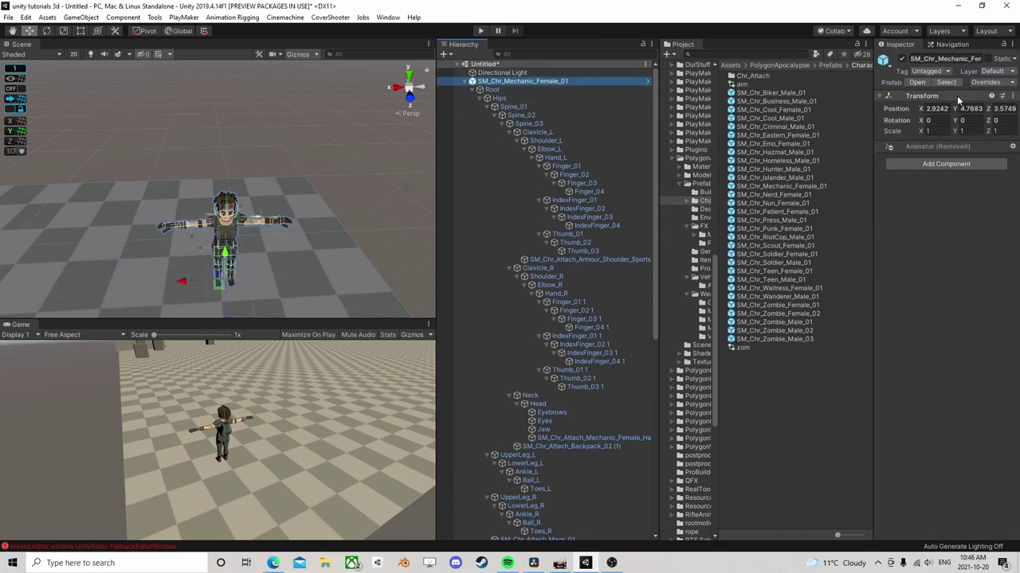
click(496, 90)
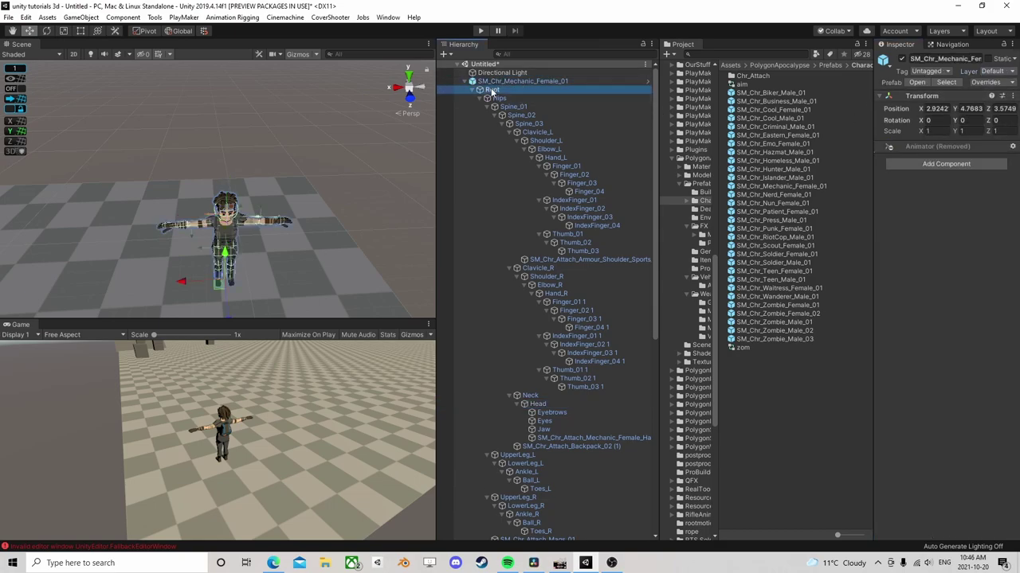
click(993, 73)
click(986, 328)
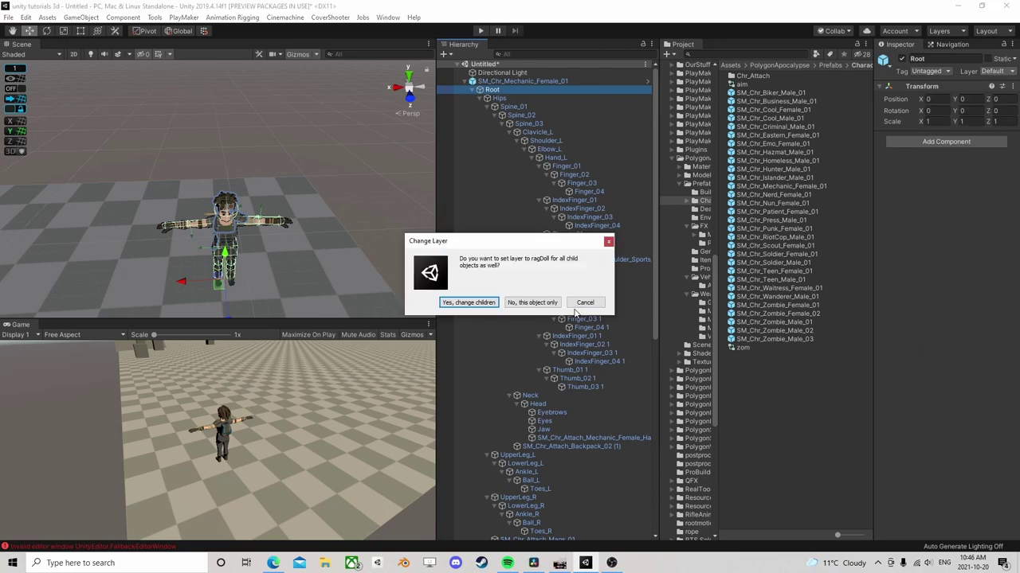
click(469, 302)
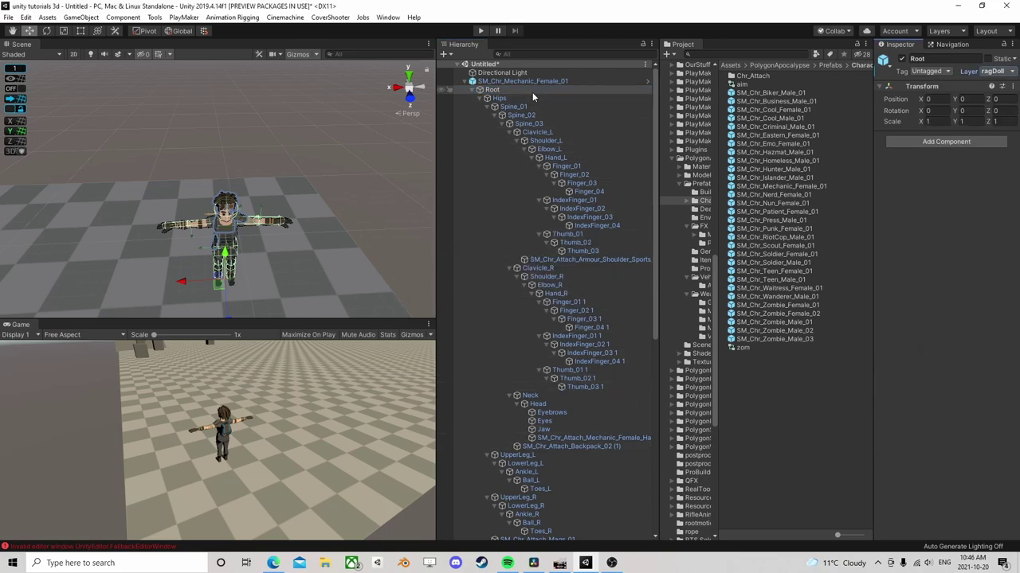
- Turn off collisions of the ragDoll layer with itself in the project's 3D physics Layer Collision Matrix
click(30, 17)
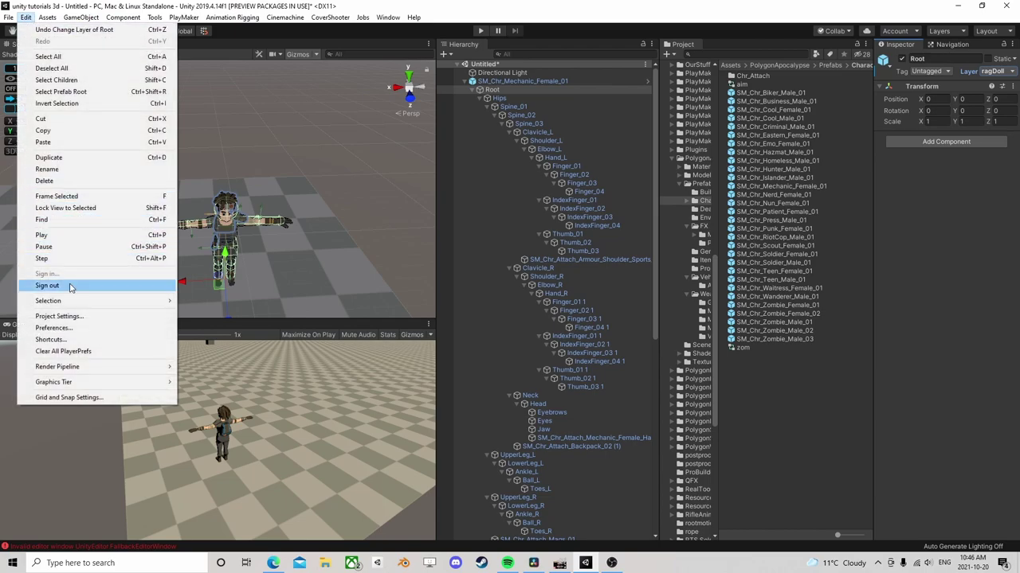
click(60, 317)
scroll(558, 227, down, 10)
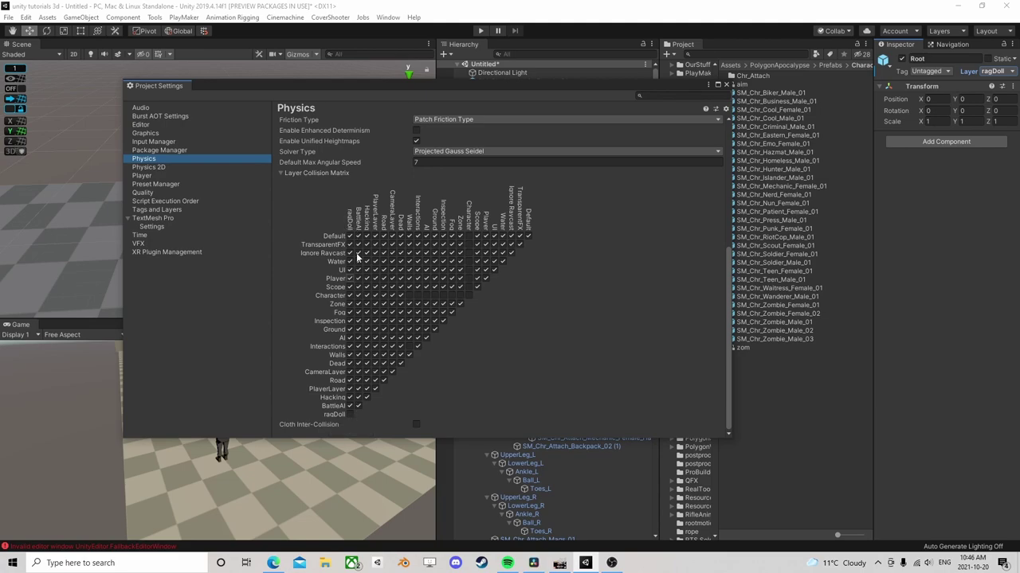
click(349, 414)
click(725, 85)
- Collapse the mechanic character's Root bone hierarchy and frame the character from behind in the scene
right_drag(216, 182, 271, 231)
scroll(194, 202, down, 2)
middle_drag(271, 231, 269, 242)
scroll(270, 241, up, 4)
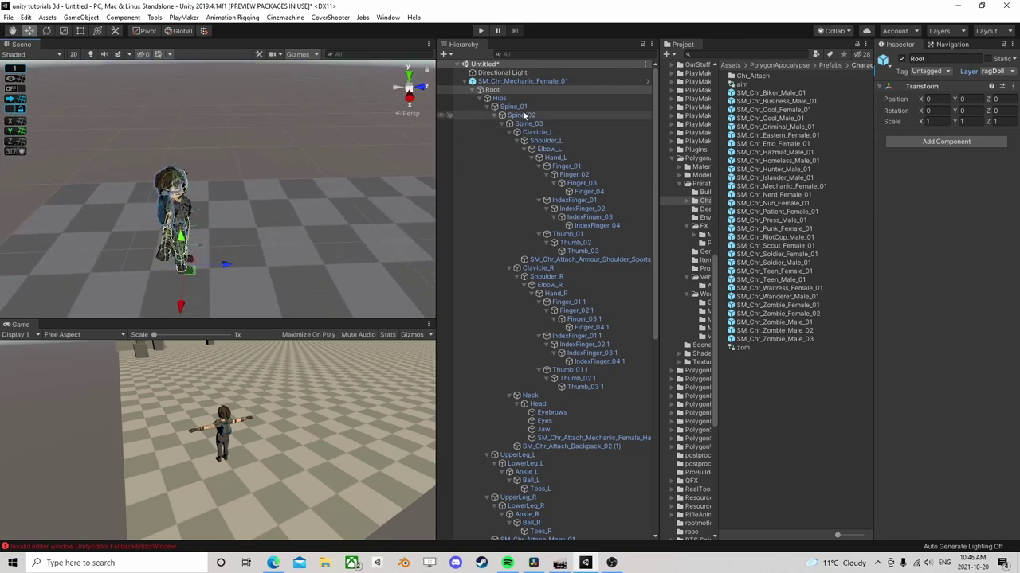
click(473, 92)
key(Left)
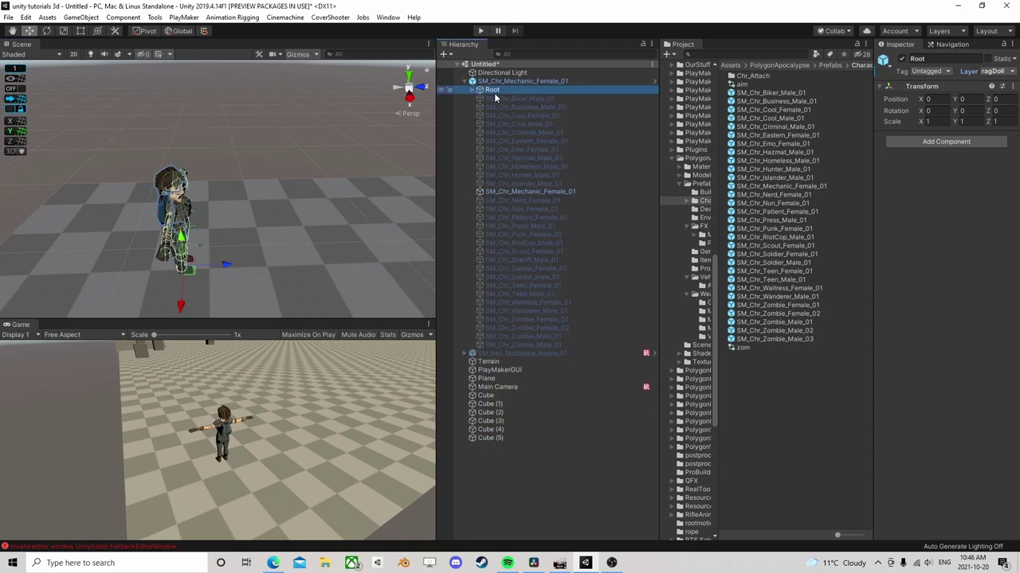
right_drag(390, 127, 248, 185)
middle_drag(248, 185, 110, 214)
right_drag(110, 214, 266, 224)
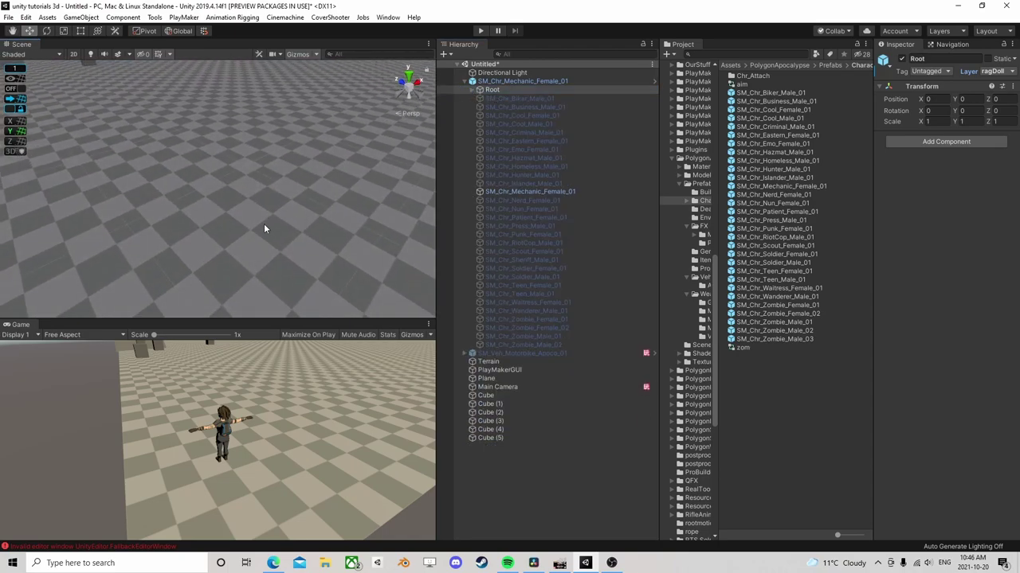
middle_drag(266, 225, 337, 180)
right_drag(337, 180, 267, 195)
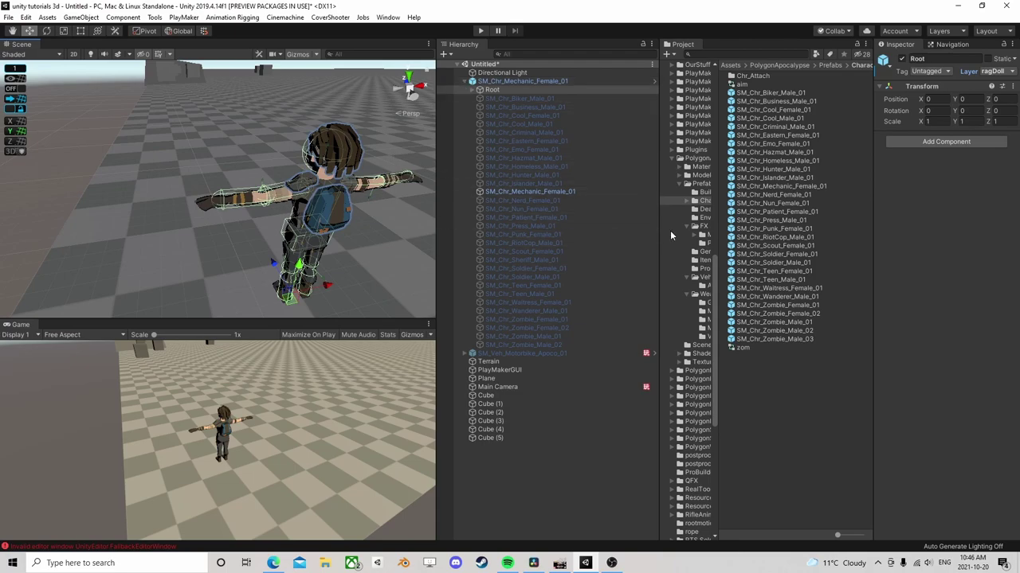
- Widen the project folder list and open the Vehicles prefab folder of PolygonApocalypse
drag(659, 231, 471, 237)
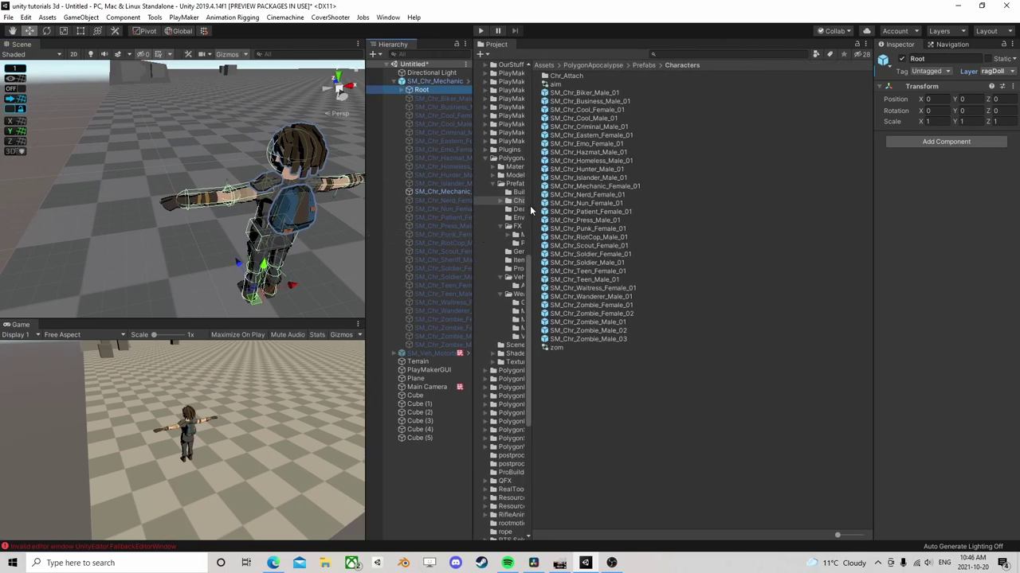
drag(530, 206, 609, 200)
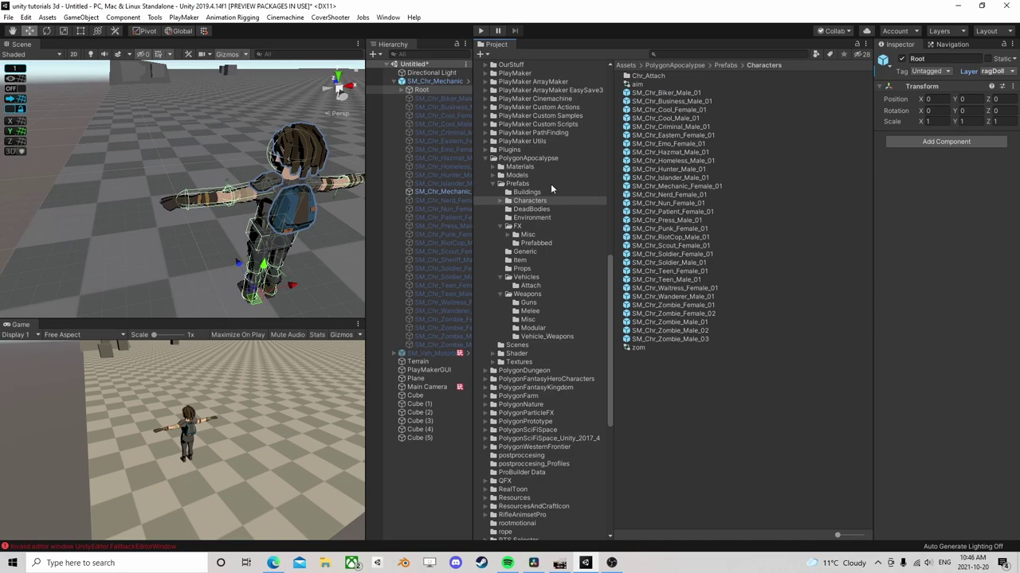
click(528, 277)
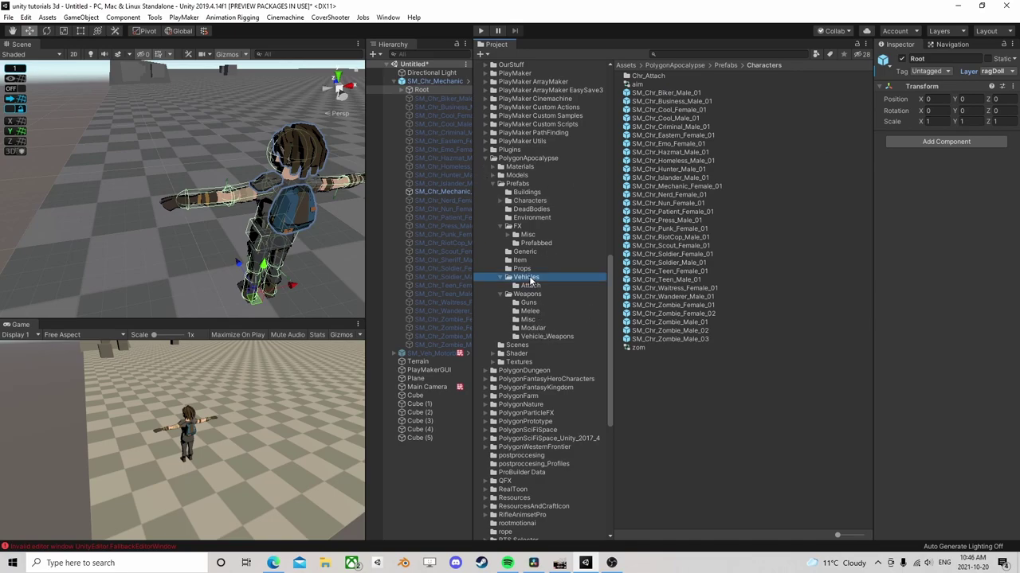
click(676, 246)
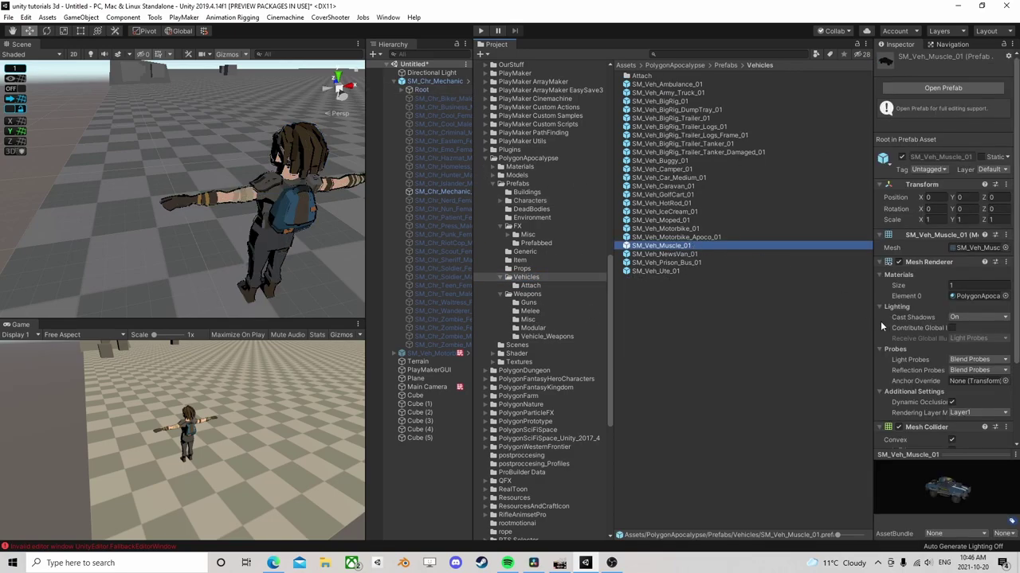
drag(661, 246, 309, 156)
key(Delete)
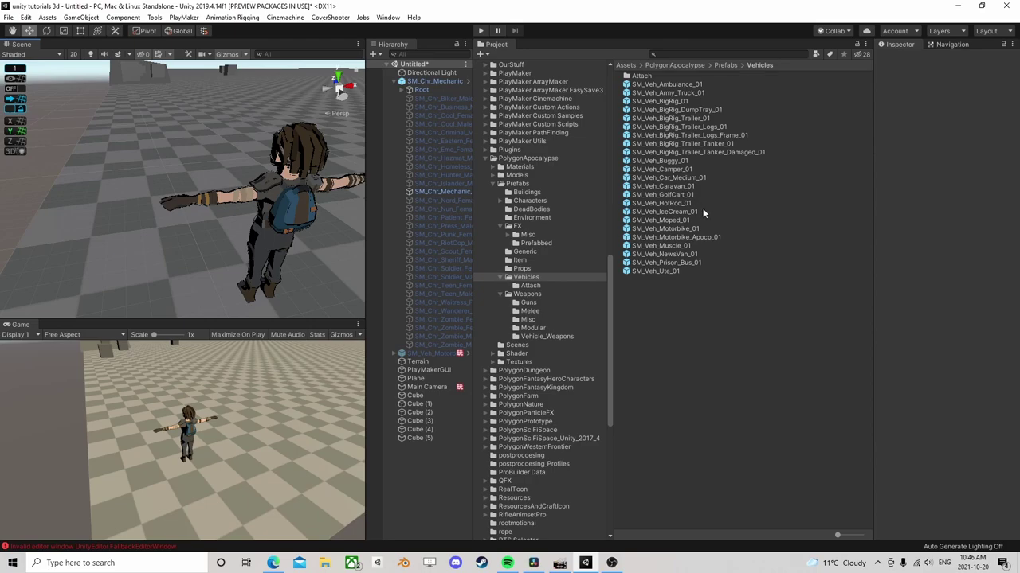
- Place the SM_Veh_GolfCart_01 prefab on the ground in the scene near the character
click(669, 194)
drag(678, 198, 239, 174)
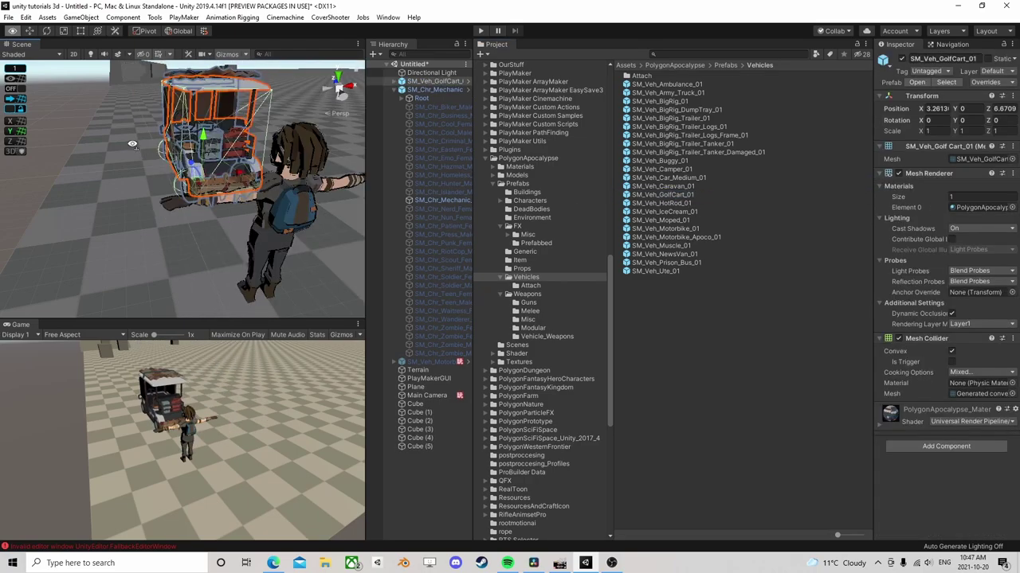
right_drag(133, 145, 283, 156)
middle_drag(160, 175, 229, 179)
alt+drag(229, 177, 235, 177)
- Unpack the SM_Veh_GolfCart_01 prefab in the scene hierarchy and expand its child parts
right_click(415, 88)
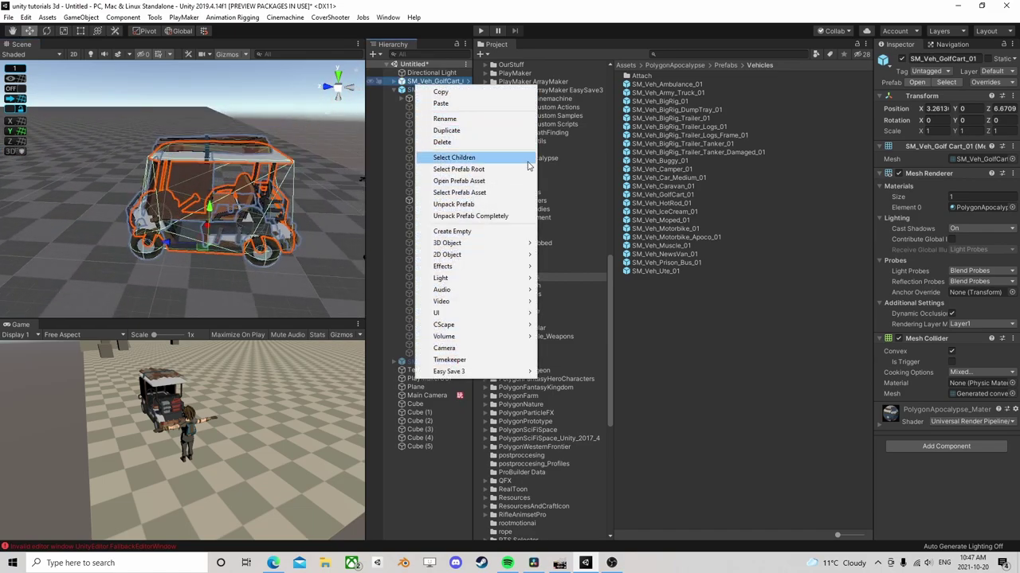
click(486, 208)
click(397, 82)
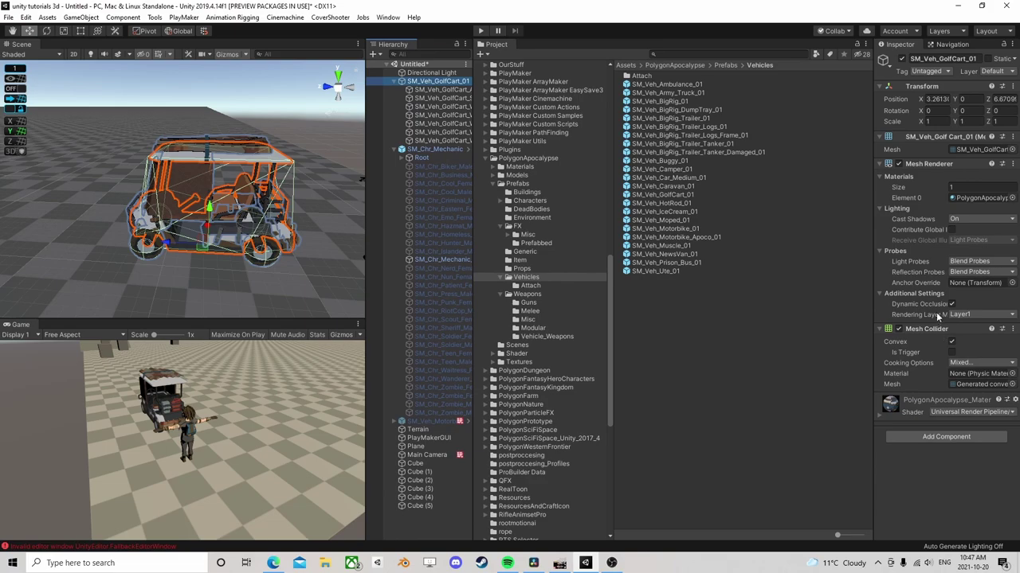
- Remove the Mesh Collider from the golf cart's main object and delete its armour child part
right_click(949, 330)
click(960, 348)
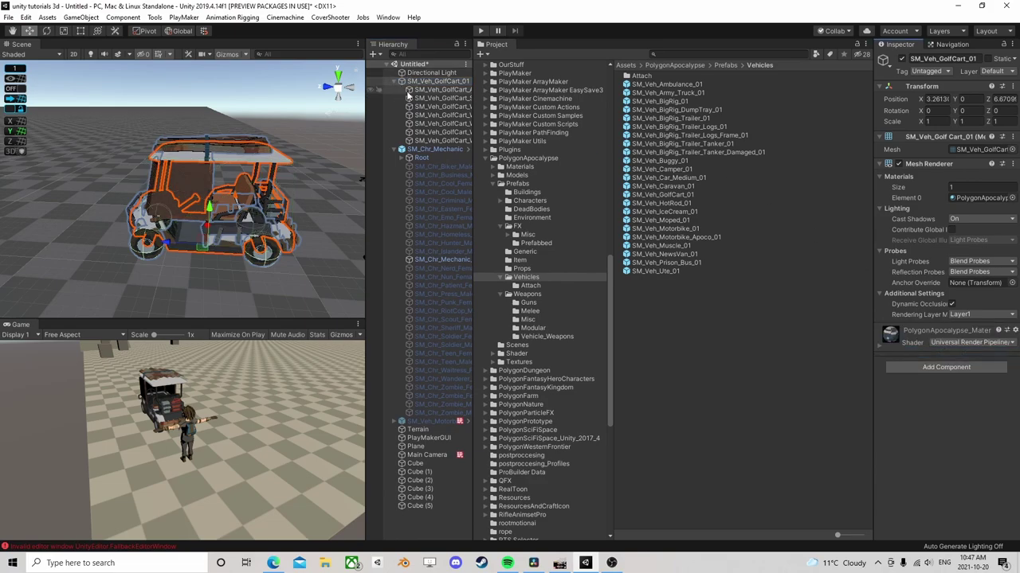
click(439, 90)
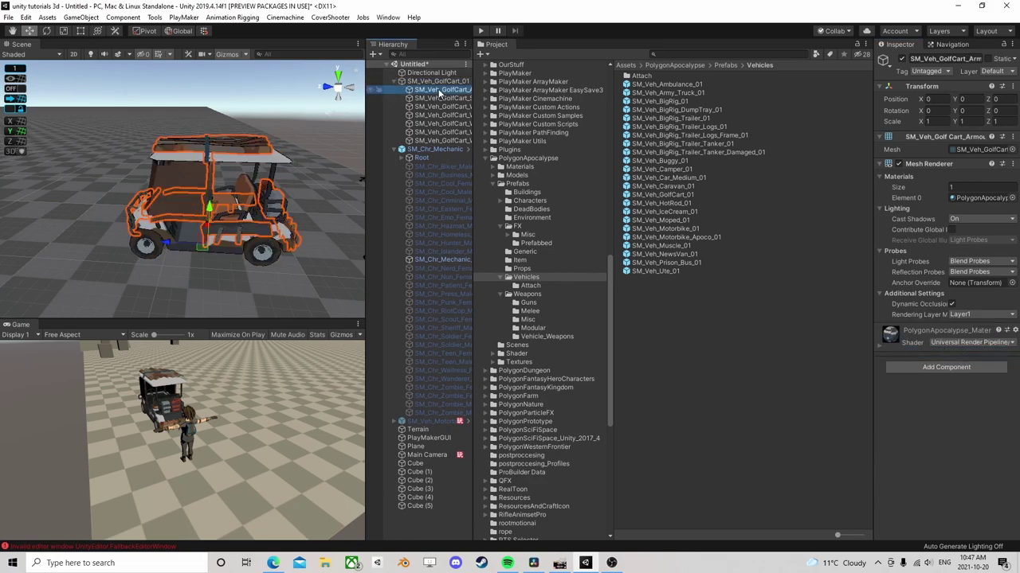
key(Delete)
click(439, 94)
key(Delete)
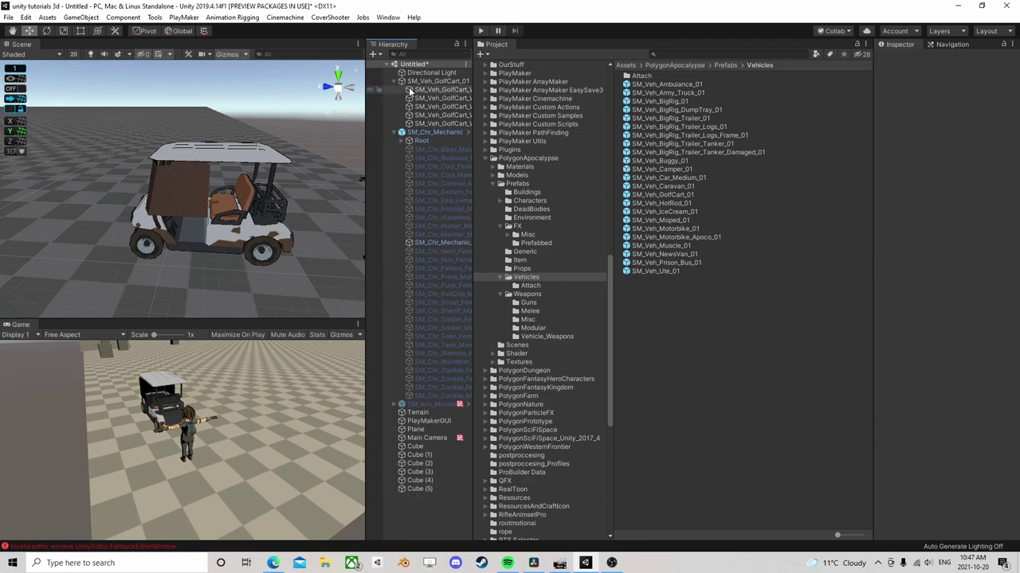
click(28, 17)
click(38, 22)
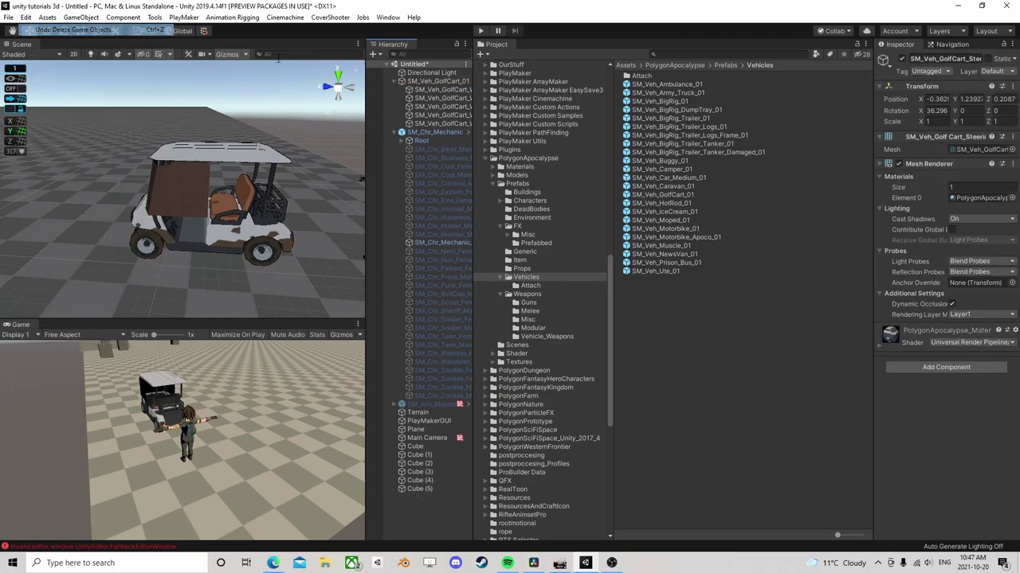
- Go through the golf cart's wheel parts and delete its wire mesh child part
click(440, 107)
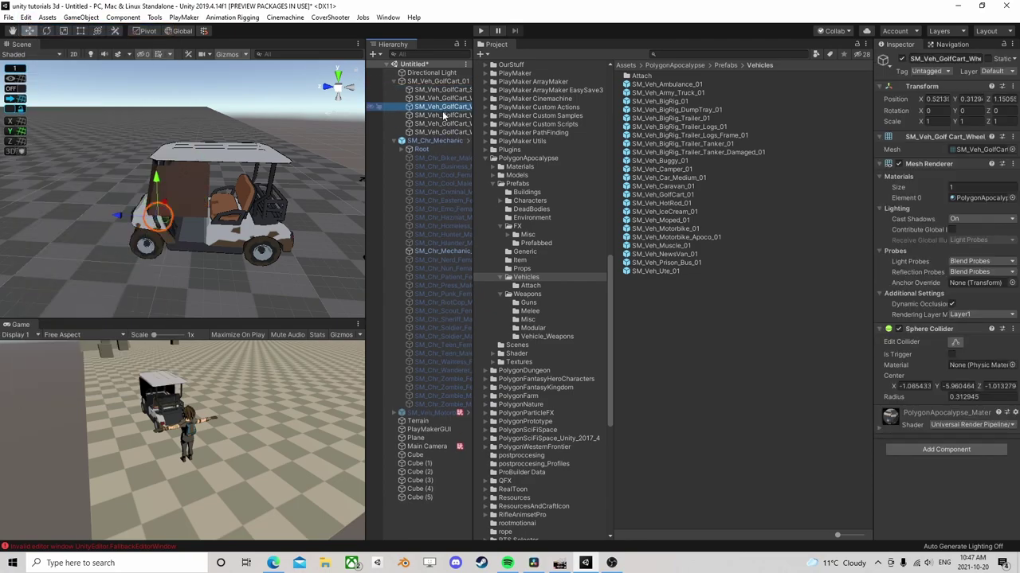
click(443, 115)
click(440, 124)
click(437, 136)
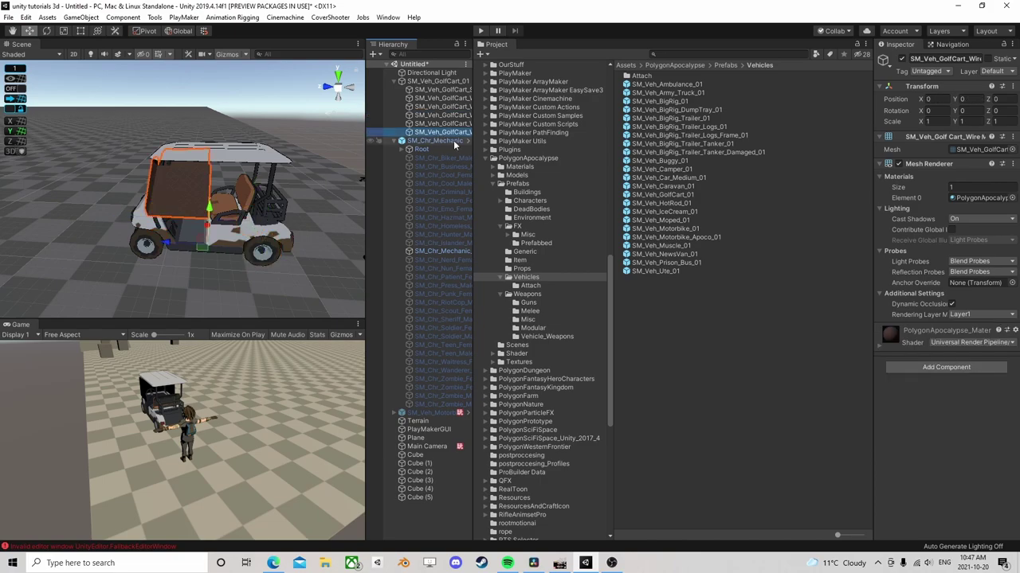
key(Delete)
- Enlarge the Scene view, widen the Hierarchy to show full object names, and select the golf cart
drag(471, 183, 689, 186)
drag(365, 191, 538, 191)
mouse_move(366, 156)
middle_down()
mouse_move(345, 178)
mouse_move(350, 166)
middle_up()
click(611, 79)
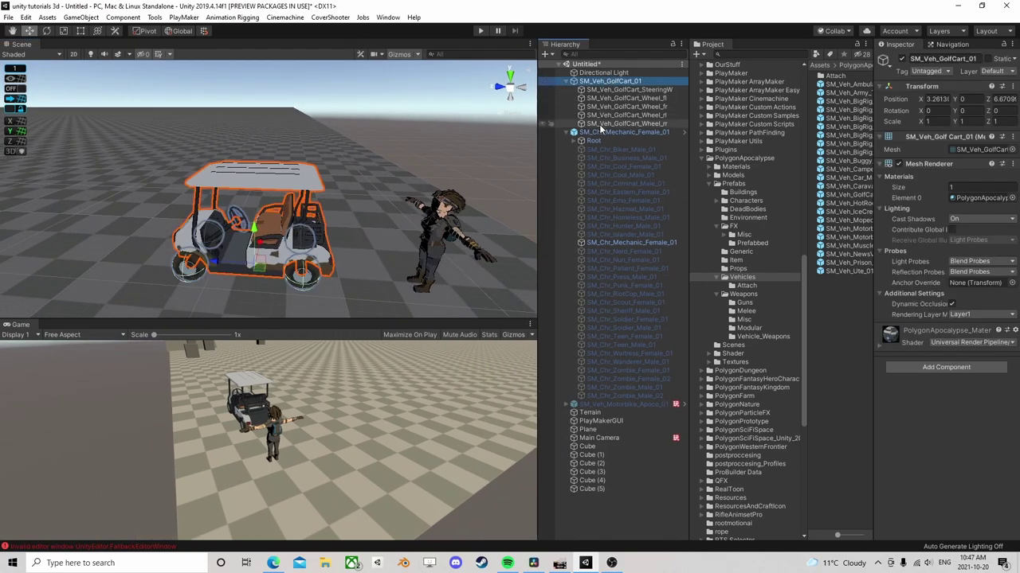
- Move the mechanic character into the golf cart at its seat, at about Y 0.175 and Z 6.405
click(614, 133)
drag(412, 292, 249, 268)
scroll(250, 268, up, 3)
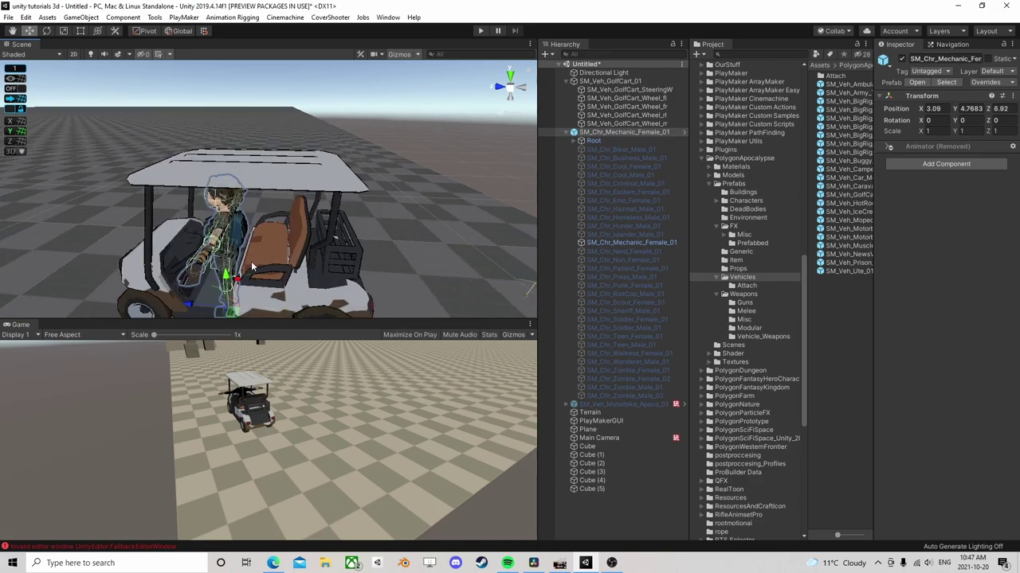
scroll(277, 273, up, 3)
middle_drag(281, 289, 284, 243)
drag(261, 180, 266, 156)
drag(215, 188, 273, 192)
drag(312, 148, 314, 161)
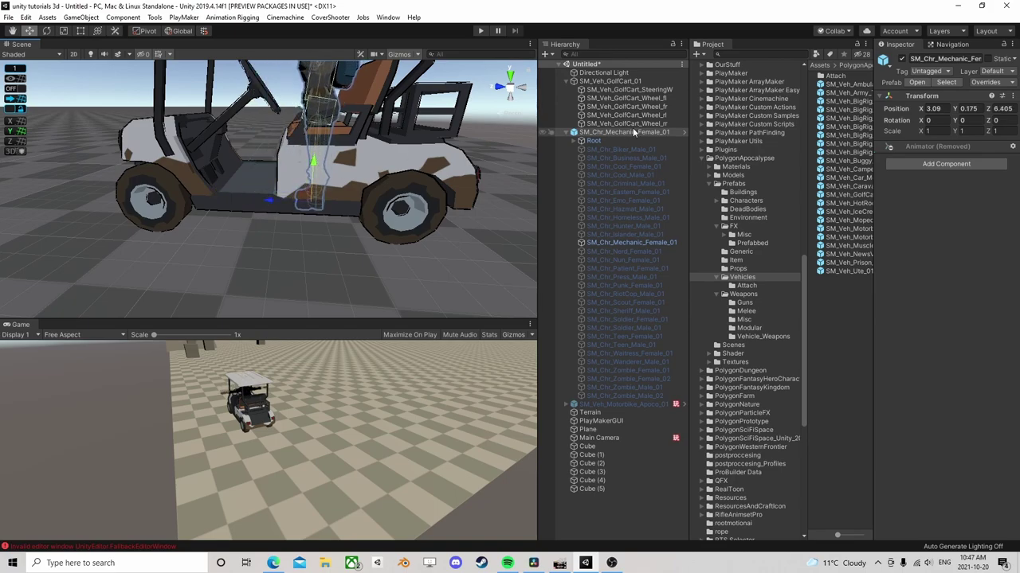
- Expand the character's whole bone hierarchy and rotate Shoulder_L so the arm reaches toward the steering wheel, about X 17, Y 106, Z 38
alt+click(581, 141)
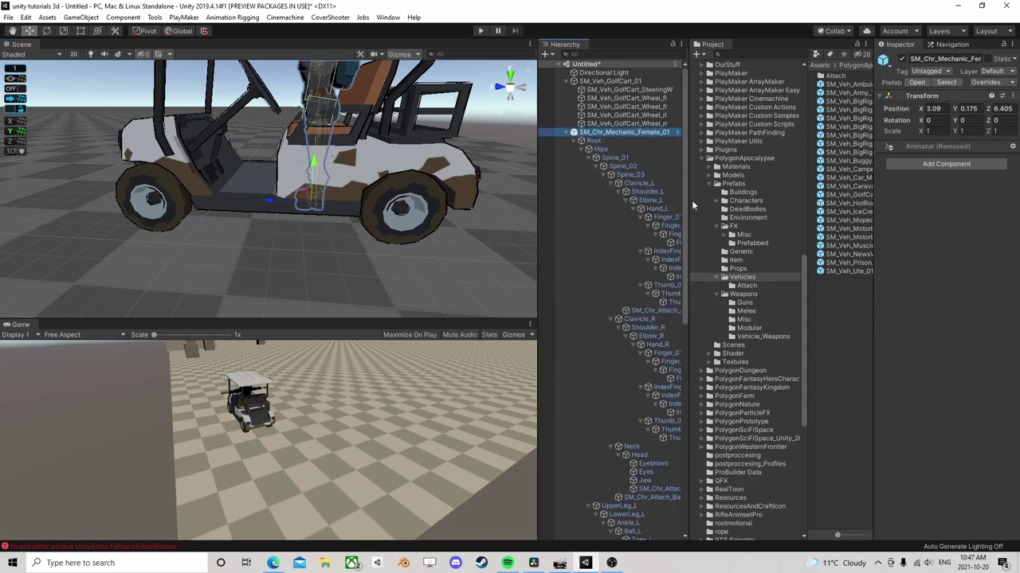
drag(693, 200, 747, 199)
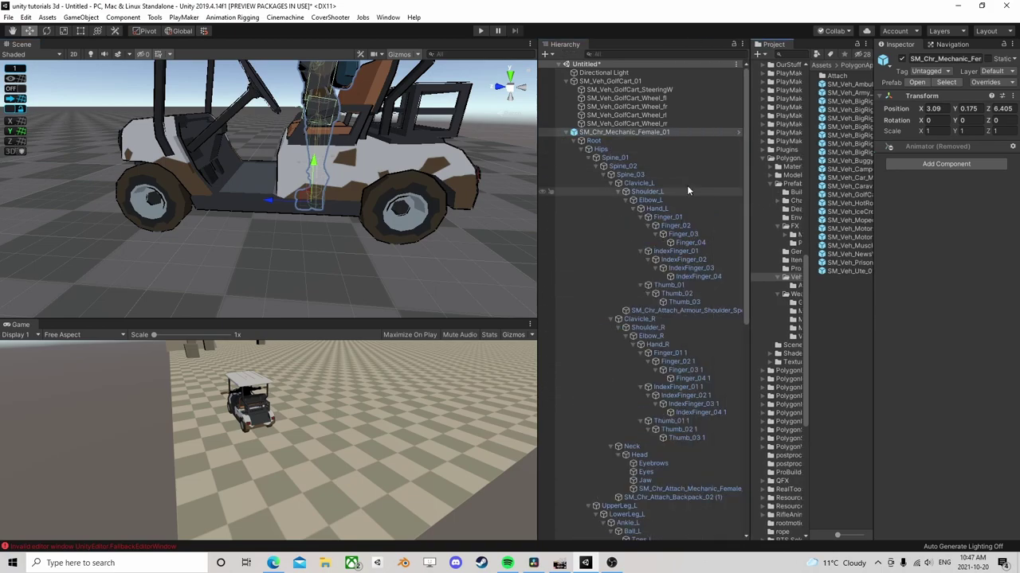
click(647, 192)
key(f)
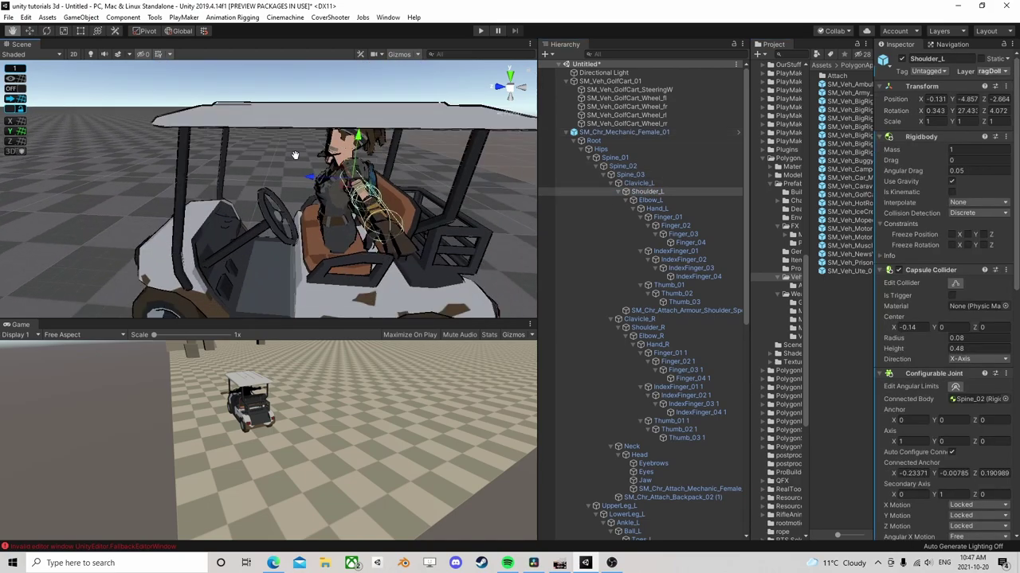
click(47, 32)
mouse_move(349, 196)
mouse_down()
mouse_move(338, 165)
mouse_move(317, 179)
mouse_move(309, 203)
mouse_move(350, 202)
mouse_move(338, 205)
mouse_up()
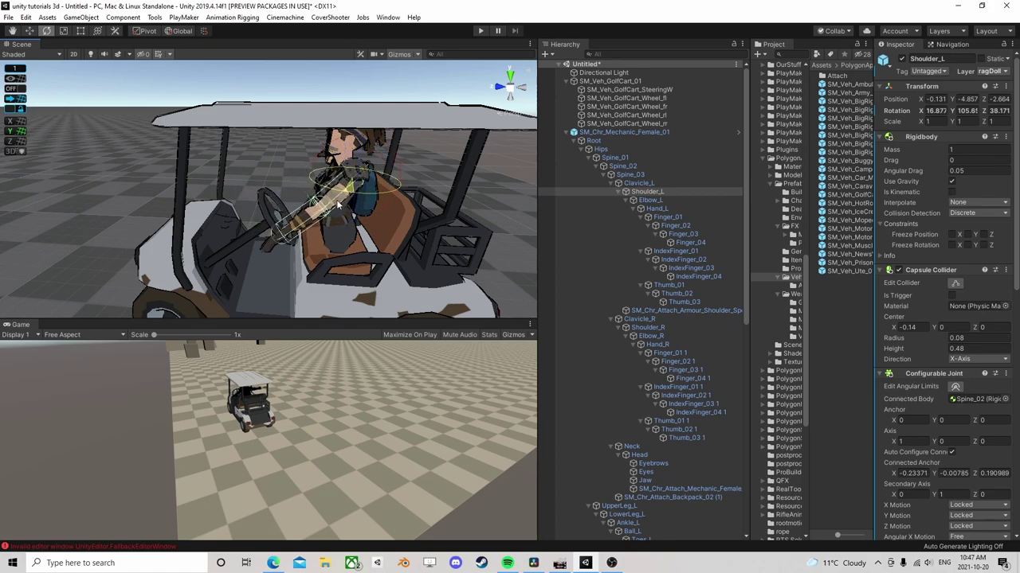
- Rotate Shoulder_L to about X 17, Y 62, Z 30 and Elbow_L to about X -7, Y 69, Z -24, reaching toward the steering wheel
drag(340, 142, 301, 109)
drag(364, 163, 335, 232)
click(557, 199)
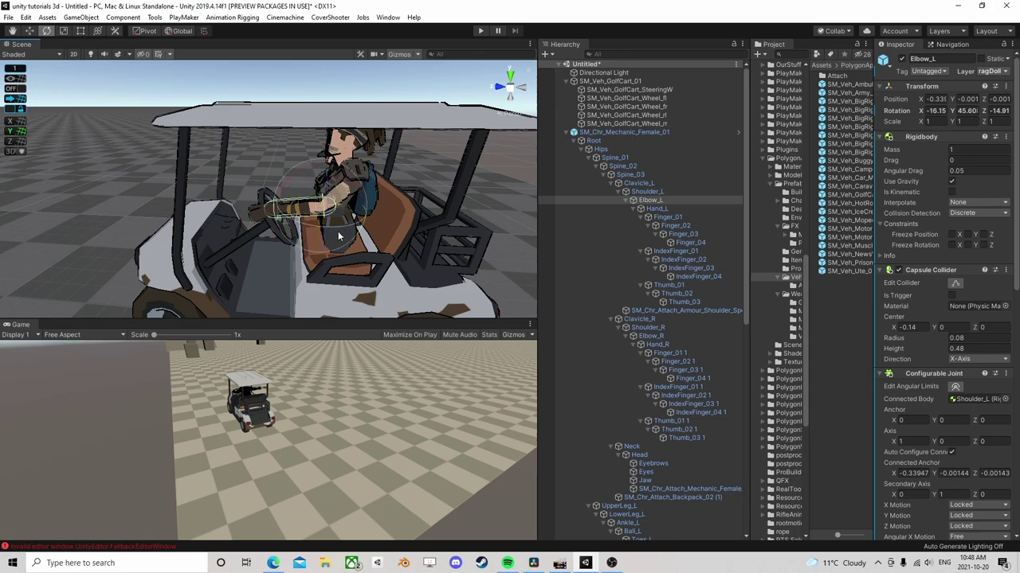
drag(339, 169, 403, 195)
click(646, 192)
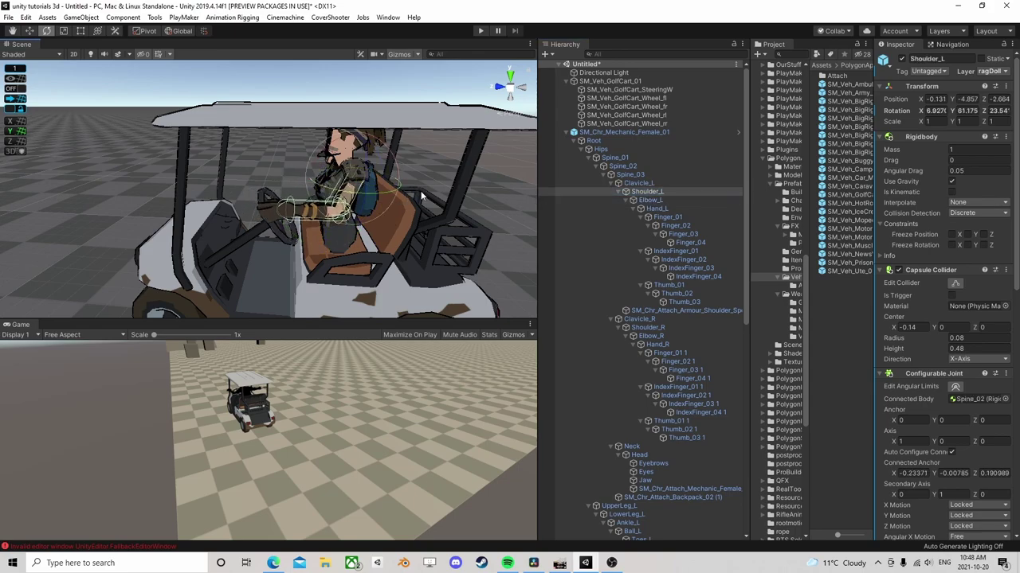
click(629, 201)
mouse_move(365, 231)
mouse_down()
mouse_move(347, 215)
mouse_move(346, 233)
mouse_up()
click(647, 192)
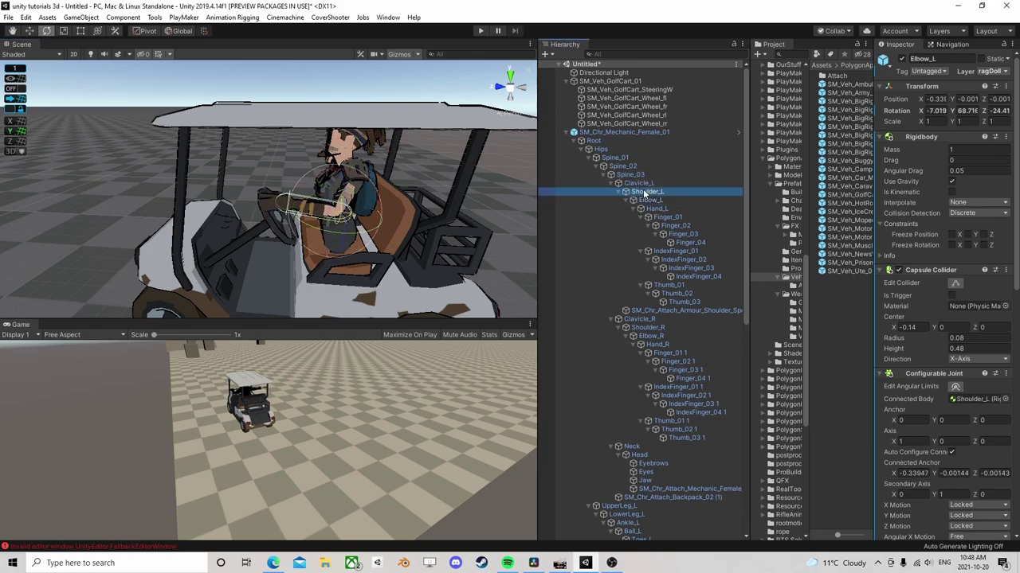
mouse_move(337, 146)
mouse_down()
mouse_move(331, 157)
mouse_move(323, 152)
mouse_up()
- Rotate Shoulder_R to about X -6, Y 69, Z 16 so the right arm reaches toward the steering wheel
right_drag(186, 186, 215, 227)
alt+drag(215, 227, 357, 229)
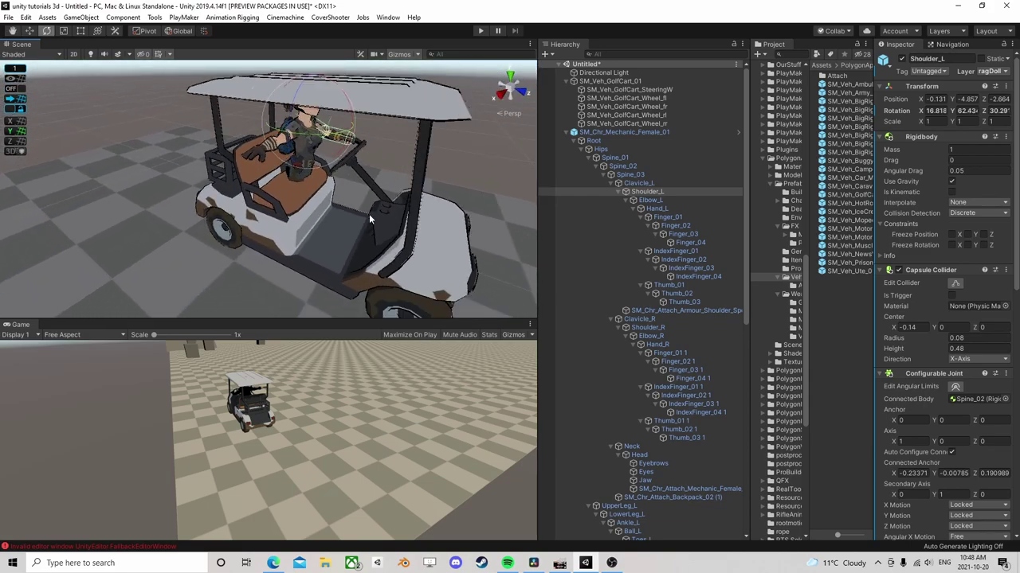
click(619, 183)
click(641, 200)
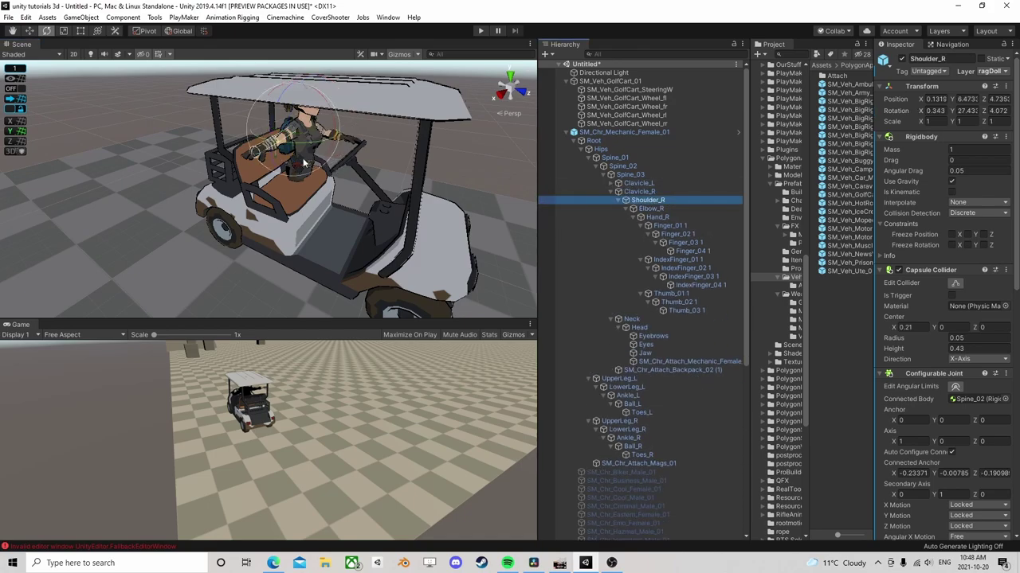
drag(330, 128, 354, 151)
click(649, 208)
click(683, 200)
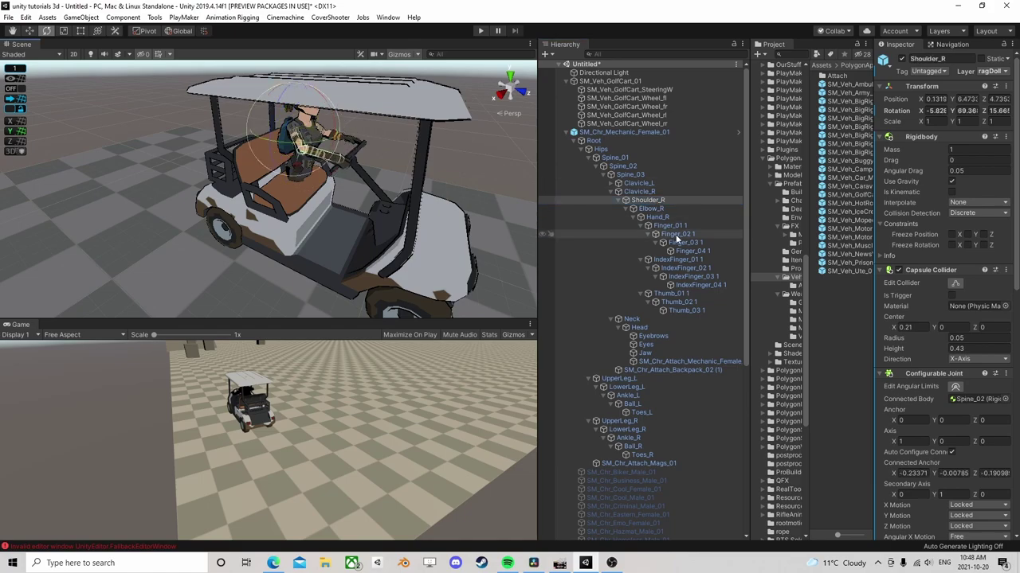
- Collapse the right clavicle's bones and rotate the Head bone to about X 87, Y -90, Z 0
click(618, 192)
click(640, 209)
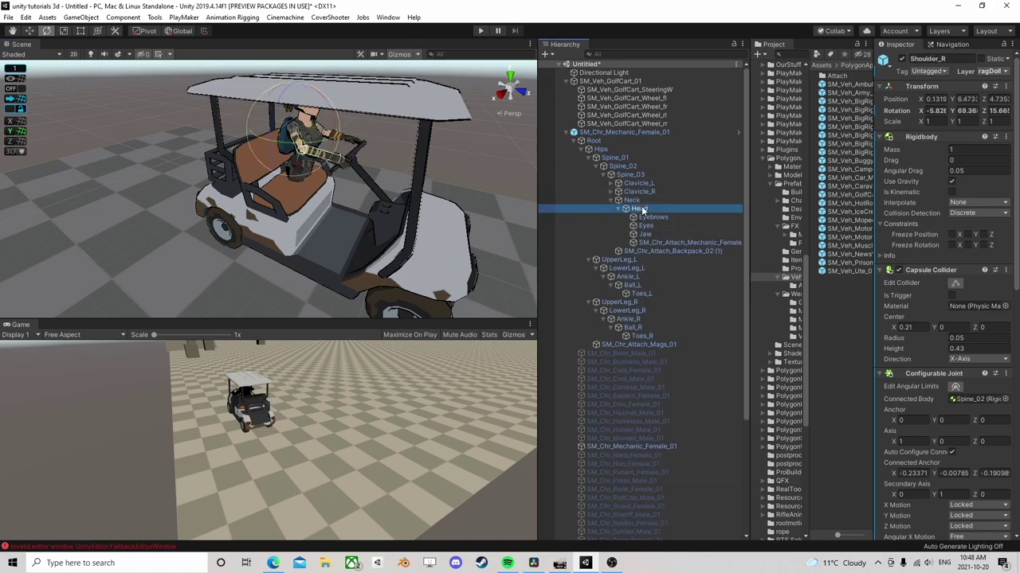
drag(345, 90, 354, 102)
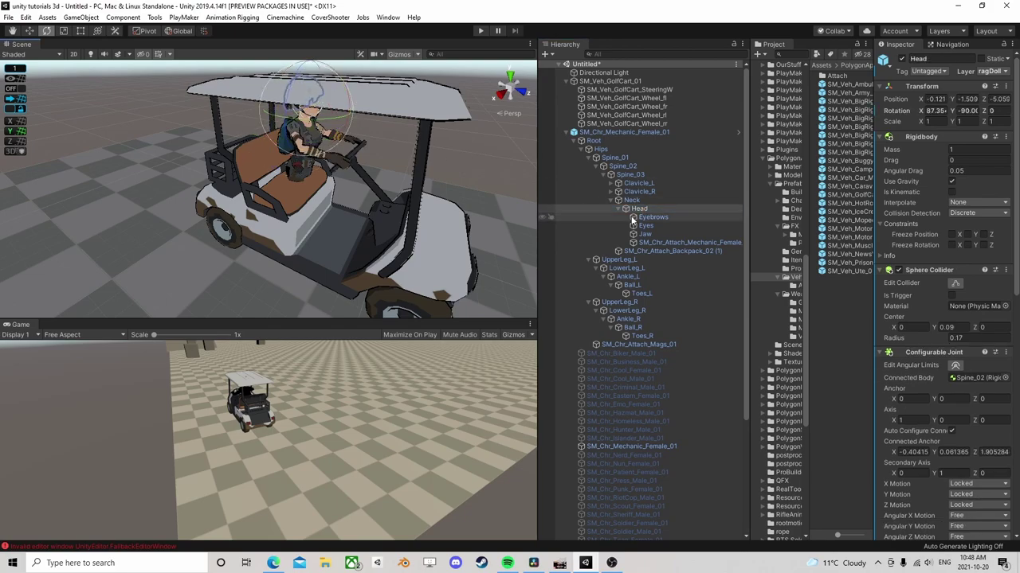
- Seat the left leg by rotating UpperLeg_L to about X -176, Y 90, Z -95 and LowerLeg_L to about X 75, Y 82, Z -15
click(615, 260)
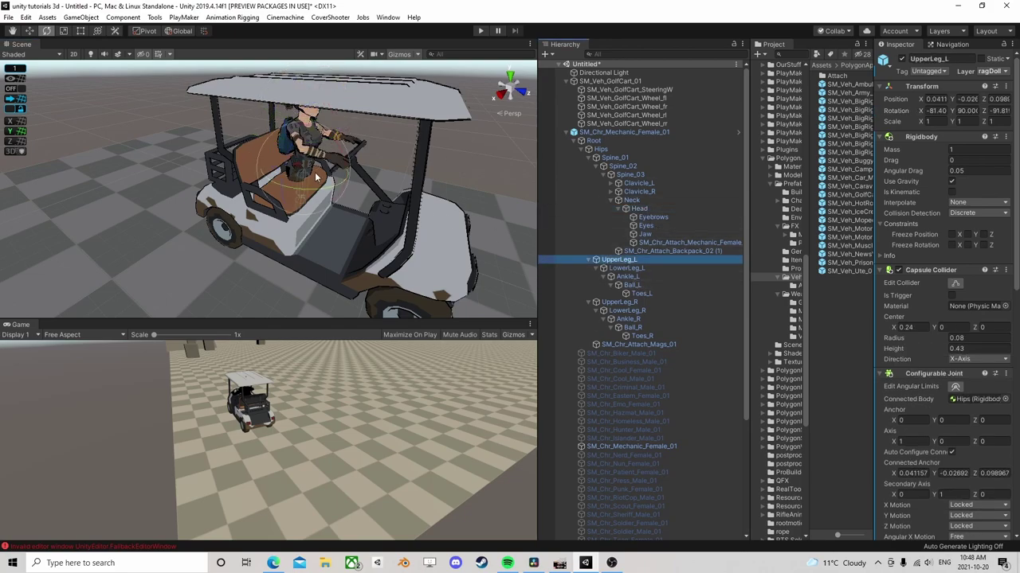
drag(226, 75, 212, 68)
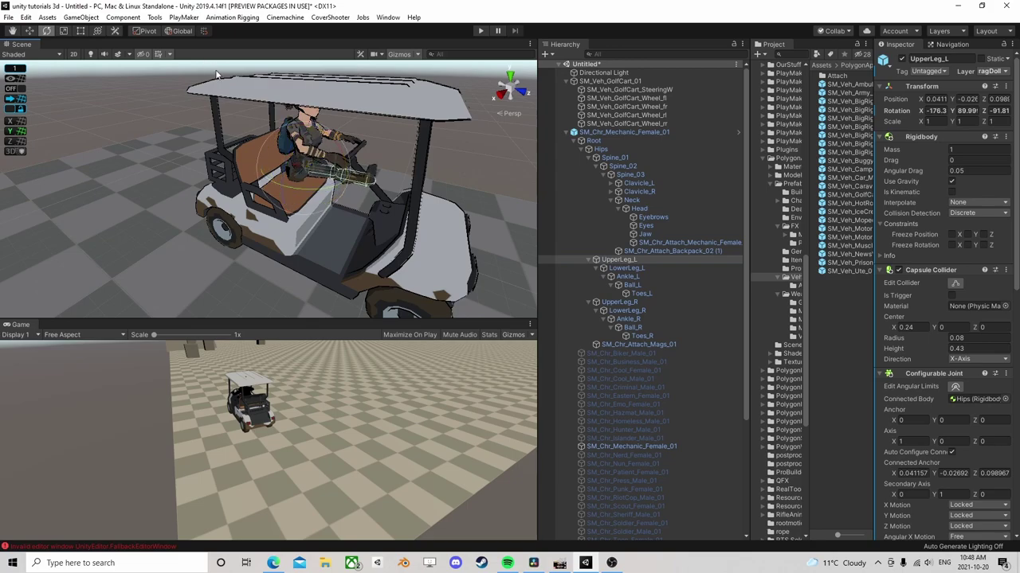
click(638, 278)
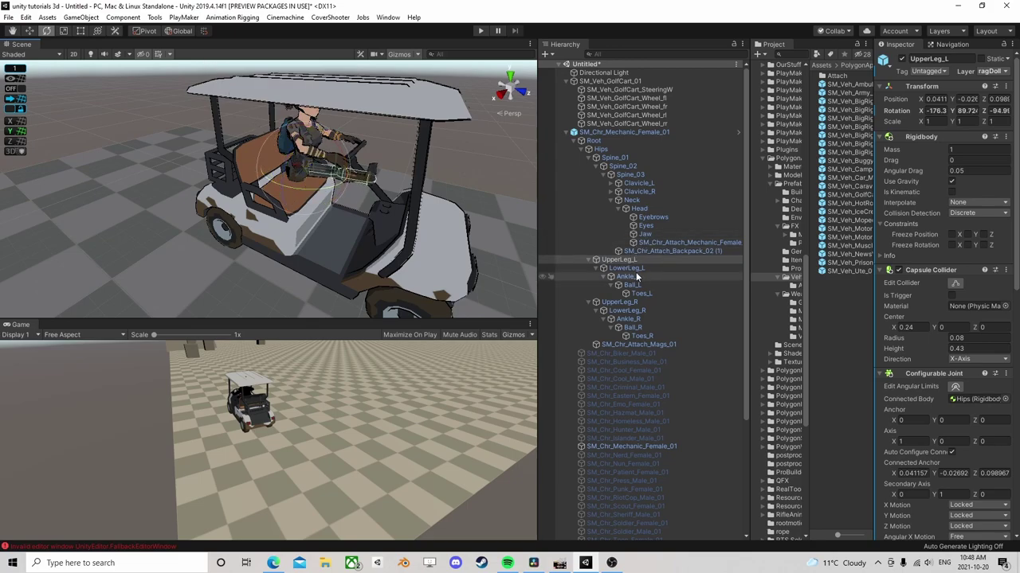
click(639, 269)
drag(369, 149, 479, 244)
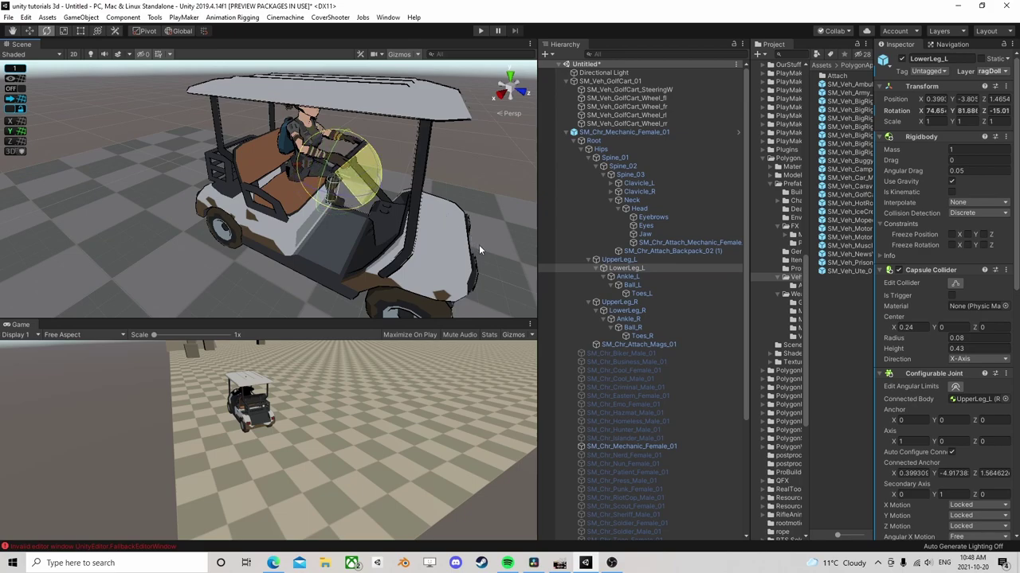
- Seat the right leg by rotating UpperLeg_R forward and LowerLeg_R down to about X 70, Y 61, Z -22
click(620, 302)
drag(336, 164, 234, 70)
drag(328, 182, 429, 280)
click(641, 319)
click(637, 311)
right_drag(422, 259, 284, 223)
middle_drag(447, 227, 371, 213)
right_drag(371, 215, 212, 192)
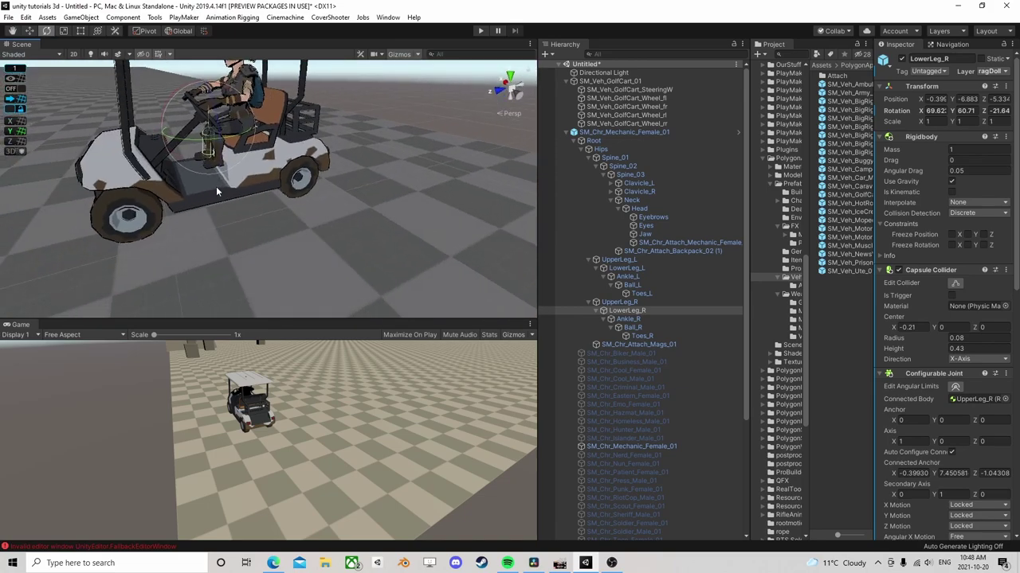
right_drag(393, 160, 275, 161)
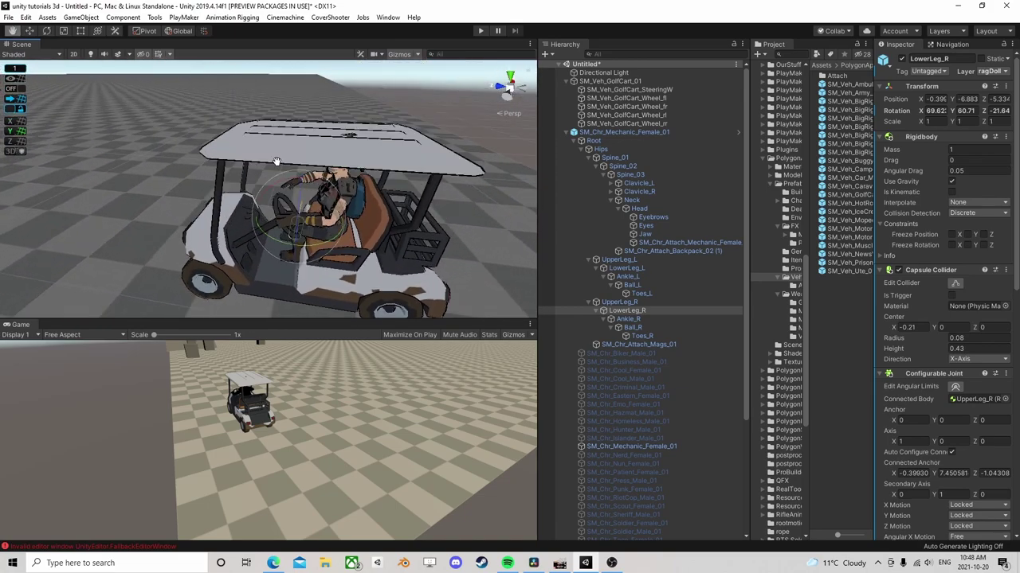
mouse_move(379, 227)
middle_down()
mouse_move(373, 203)
mouse_move(372, 216)
middle_up()
alt+drag(376, 199, 420, 195)
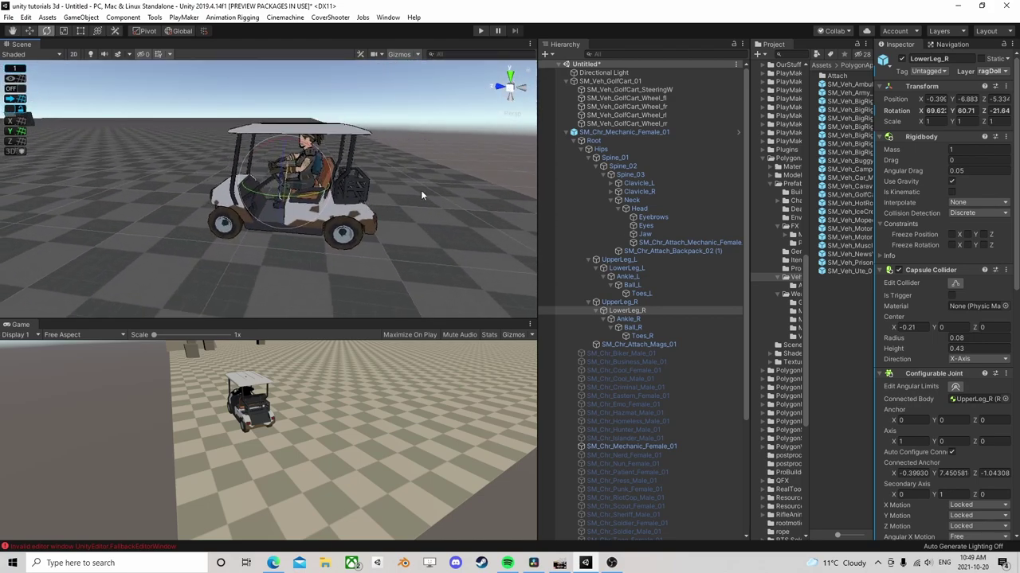
- Collapse the mechanic's hierarchy and remove the Sphere Collider from all four golf cart wheels
click(573, 134)
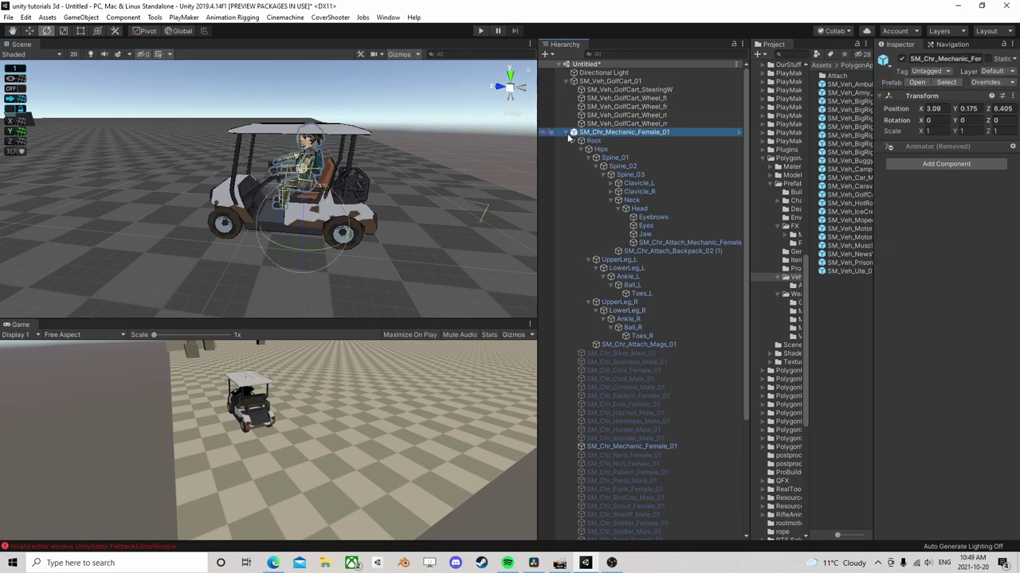
click(568, 134)
click(610, 83)
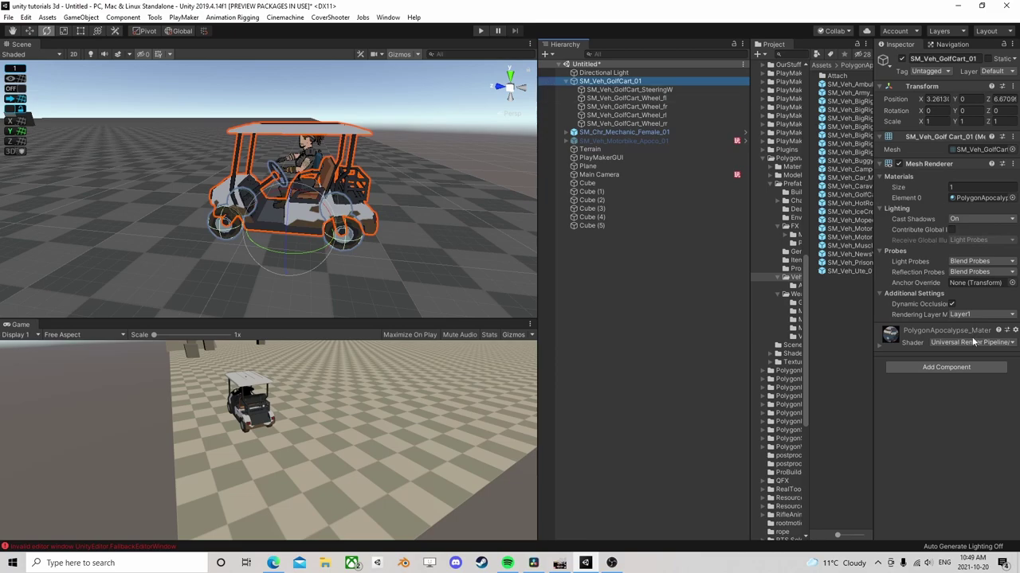
click(619, 98)
shift+click(627, 124)
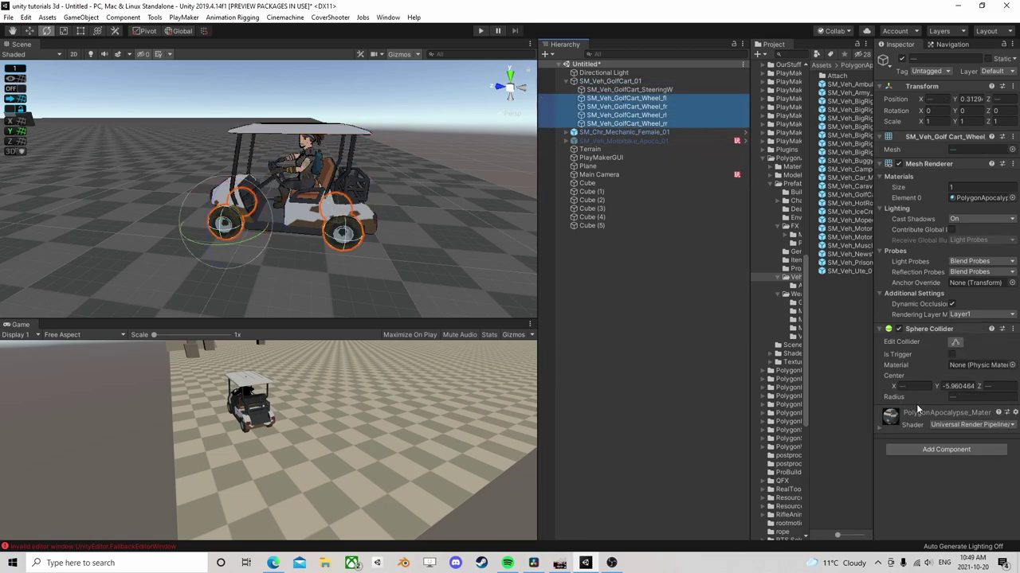
right_click(922, 332)
click(924, 352)
- Add a Wheel Collider component to all four golf cart wheels
click(951, 368)
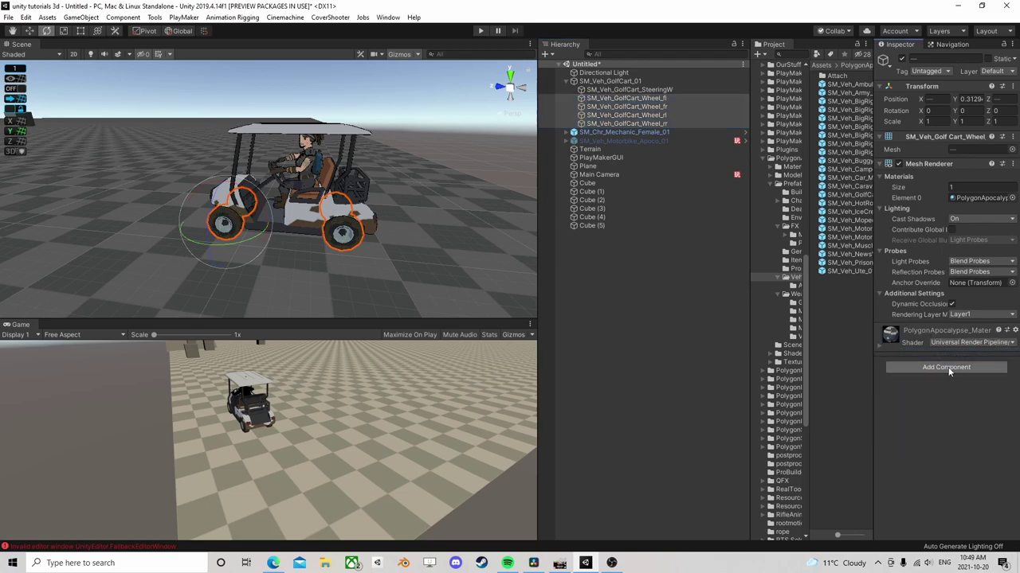
text(whe)
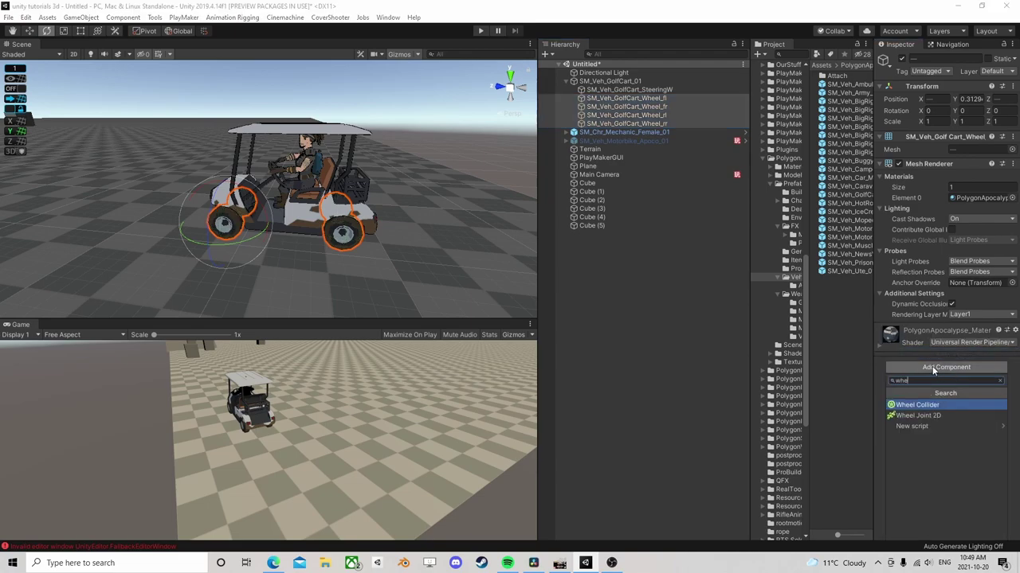
click(932, 404)
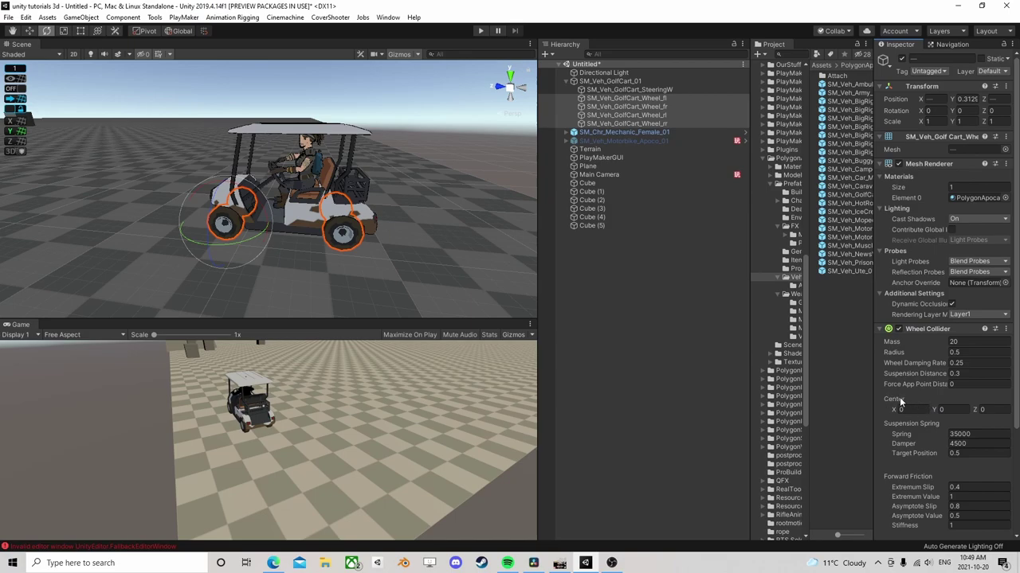
- Check the front-left wheel's collider up close, and remove the Wheel Collider from all four wheels
click(599, 89)
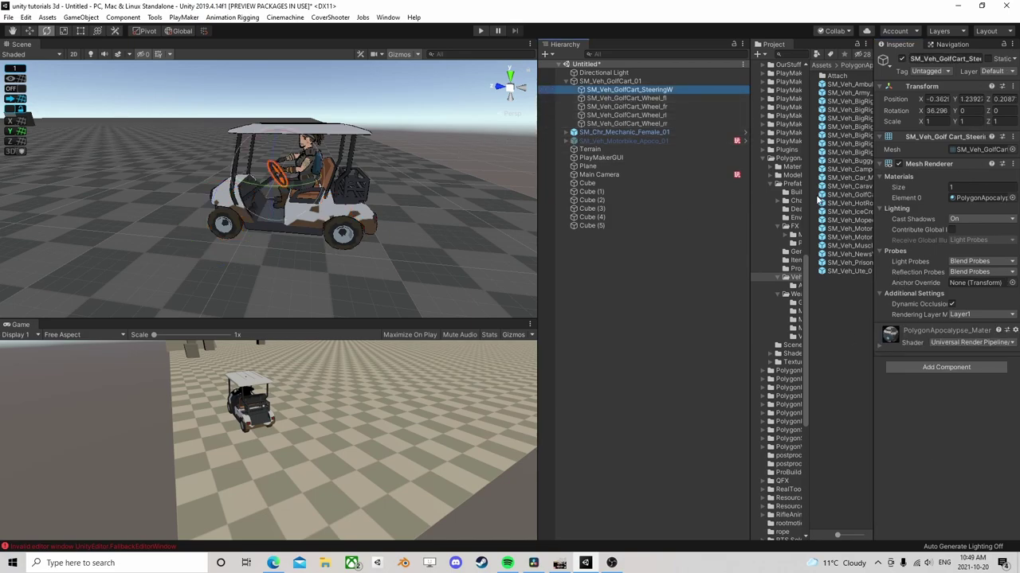
click(614, 98)
key(f)
alt+drag(324, 220, 304, 229)
key(f)
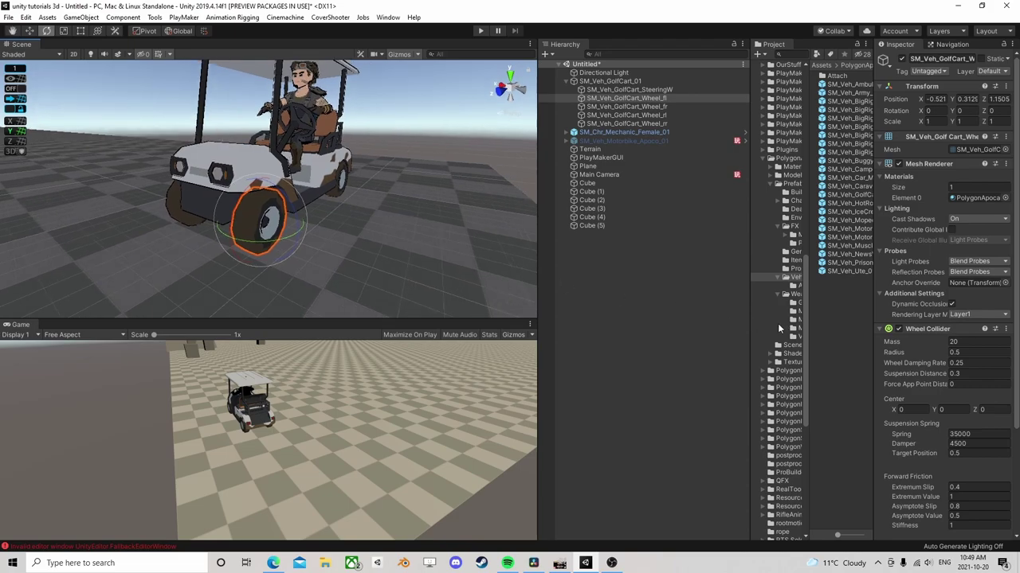
middle_drag(322, 217, 285, 256)
alt+drag(396, 170, 241, 229)
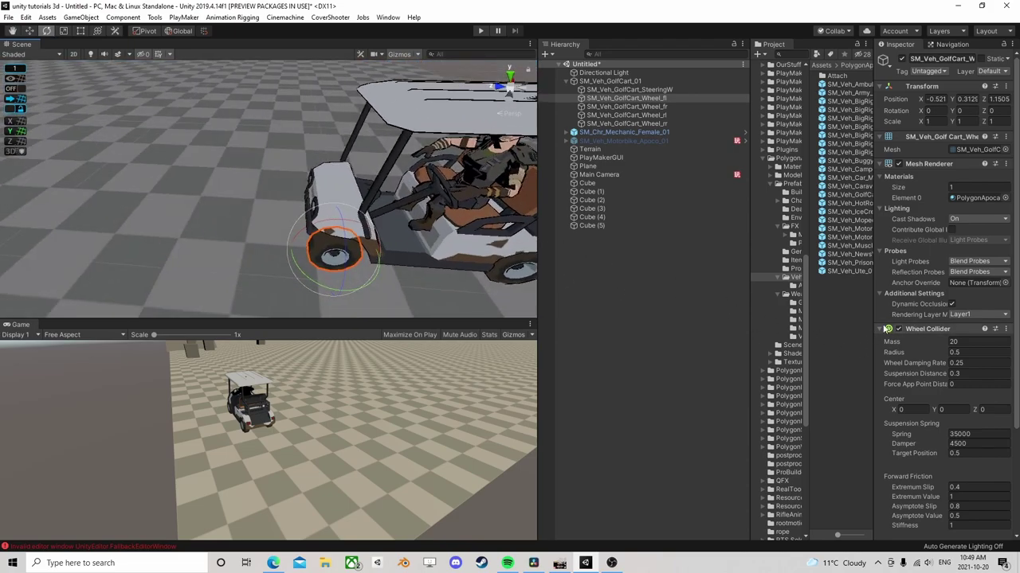
shift+click(631, 122)
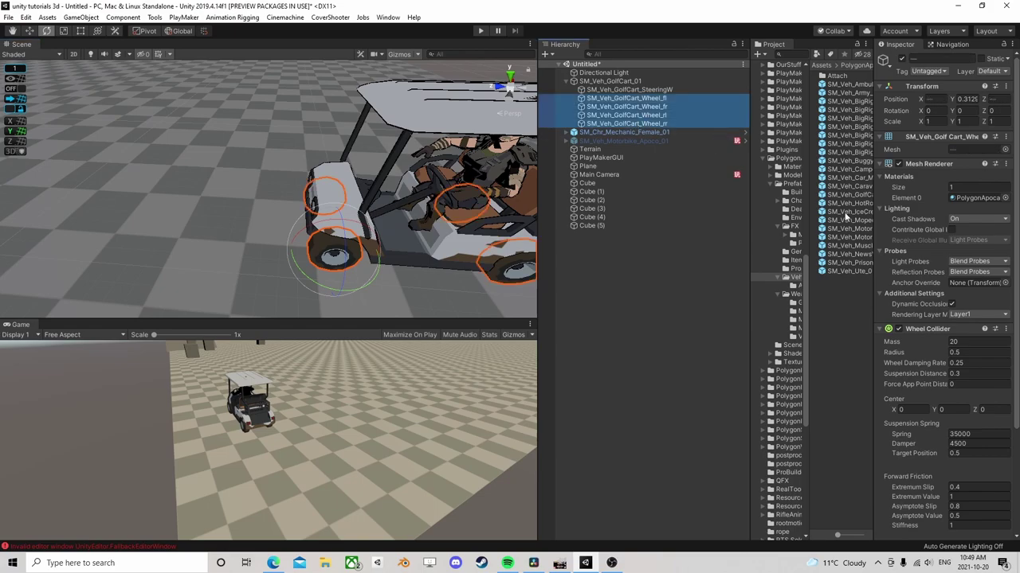
right_click(922, 331)
click(928, 348)
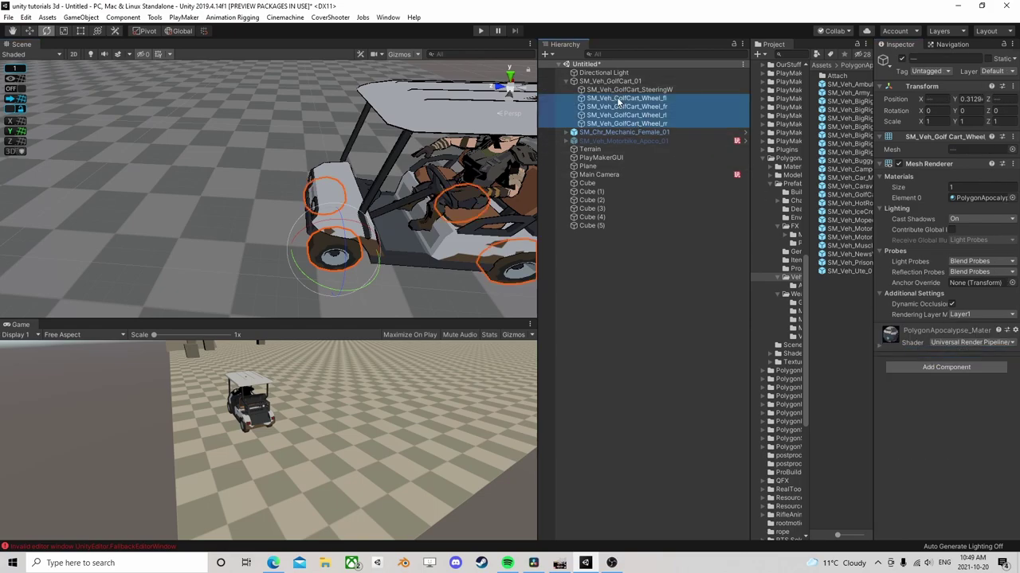
- Create an empty child object under the front-left wheel and give it a Wheel Collider with a radius of 5.09
right_click(618, 102)
click(661, 197)
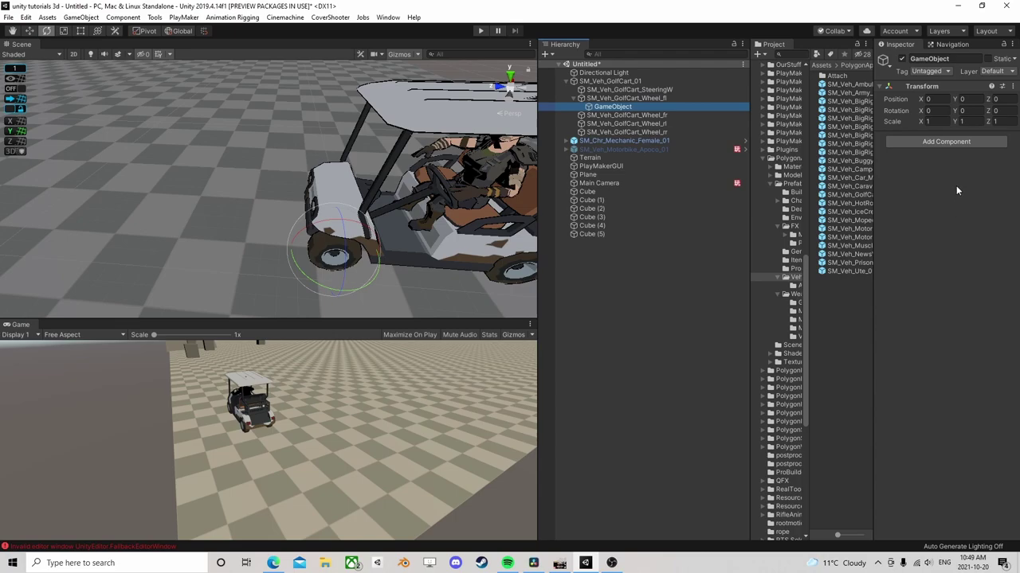
click(946, 142)
click(917, 180)
right_drag(428, 216, 334, 122)
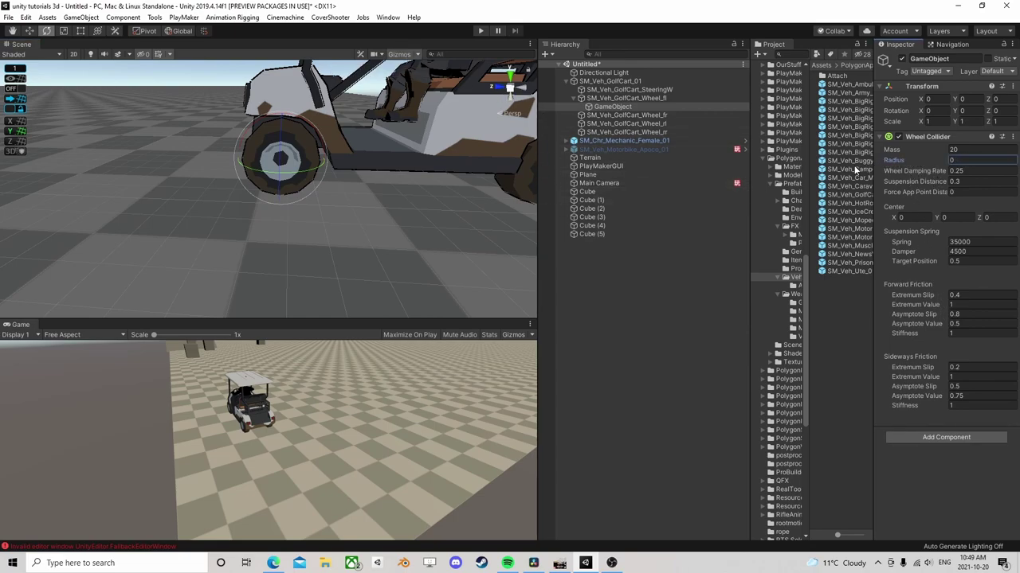
- Clear the error messages from the Console and close it
click(134, 547)
click(351, 111)
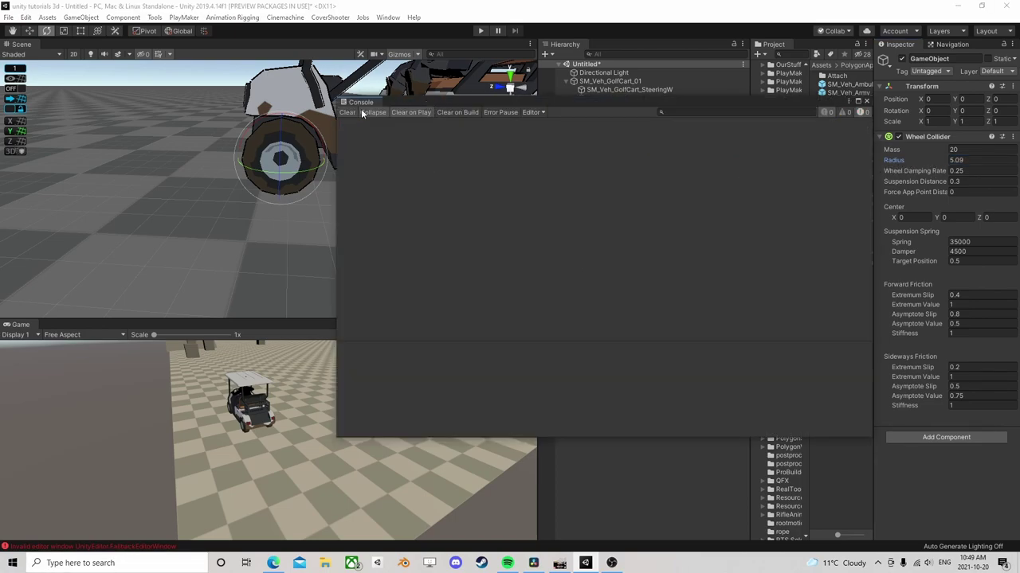
click(866, 101)
- Move the front-left wheel's child object away from the cart, to about X -2.615, Y 1.891, Z 0.81
click(621, 107)
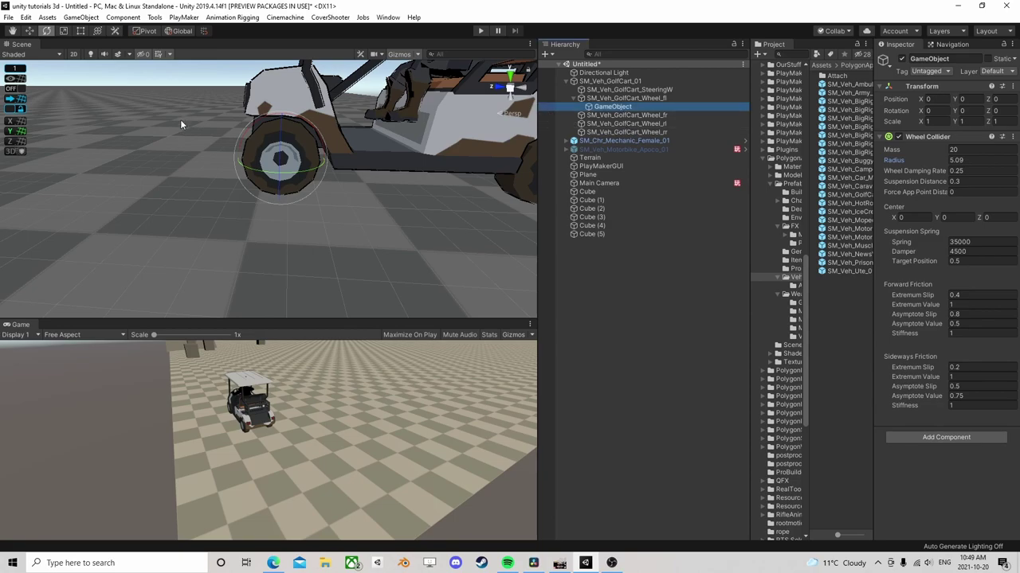
key(f)
click(29, 31)
drag(281, 187, 226, 236)
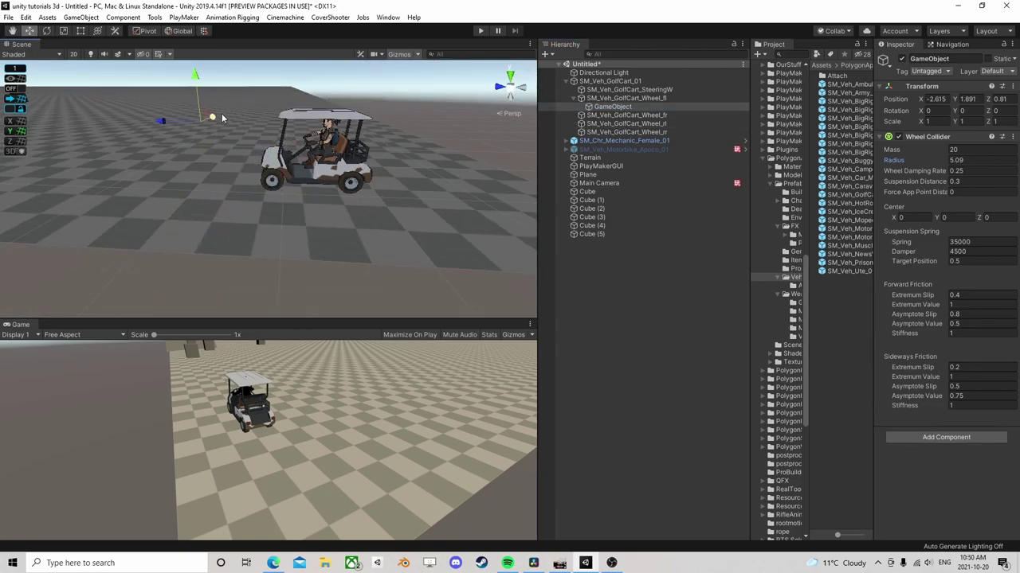
- Raise the child object's Wheel Collider radius to 99.47, and delete the child object from the front-left wheel
click(635, 97)
click(636, 107)
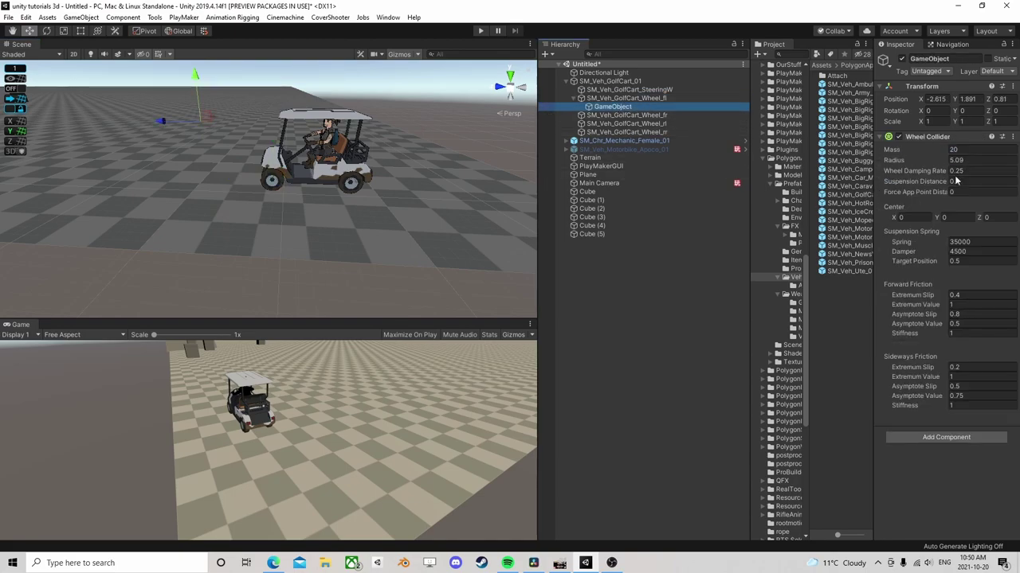
drag(912, 162, 902, 162)
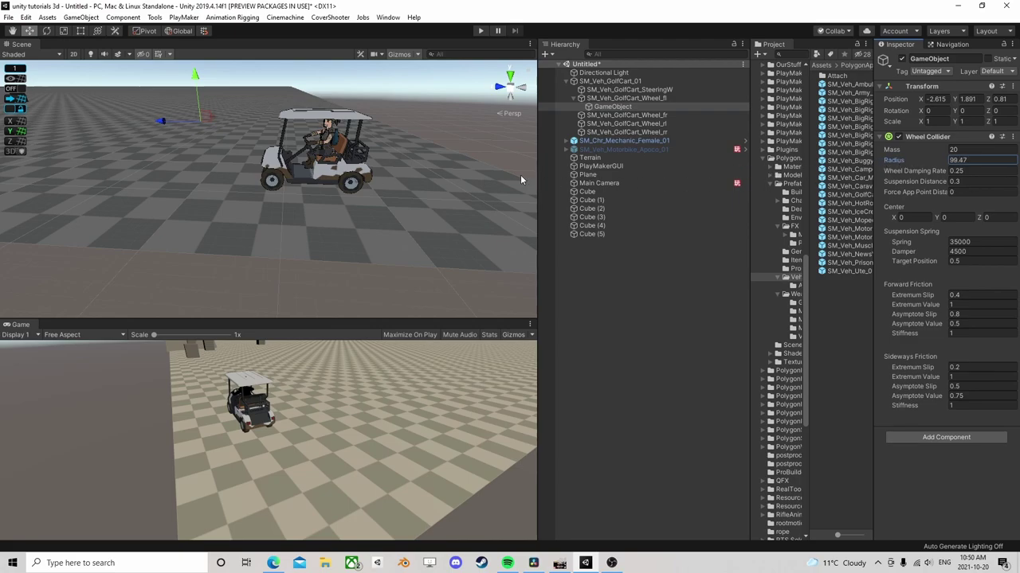
drag(487, 264, 882, 261)
click(611, 107)
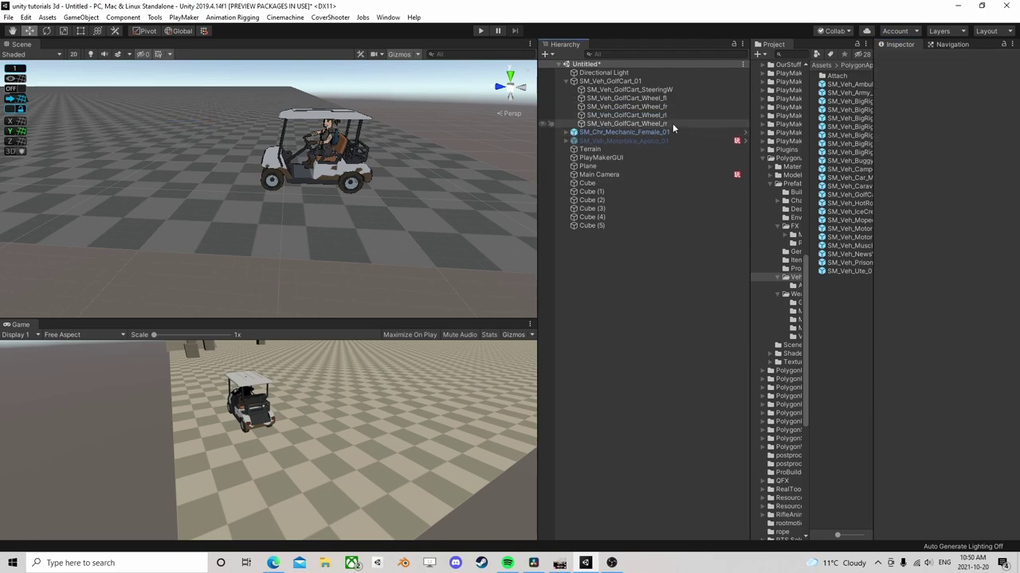
key(Delete)
- Select the golf cart's parent object, SM_Veh_GolfCart_01
right_drag(349, 143, 333, 123)
middle_drag(336, 134, 349, 148)
scroll(349, 148, up, 2)
click(605, 80)
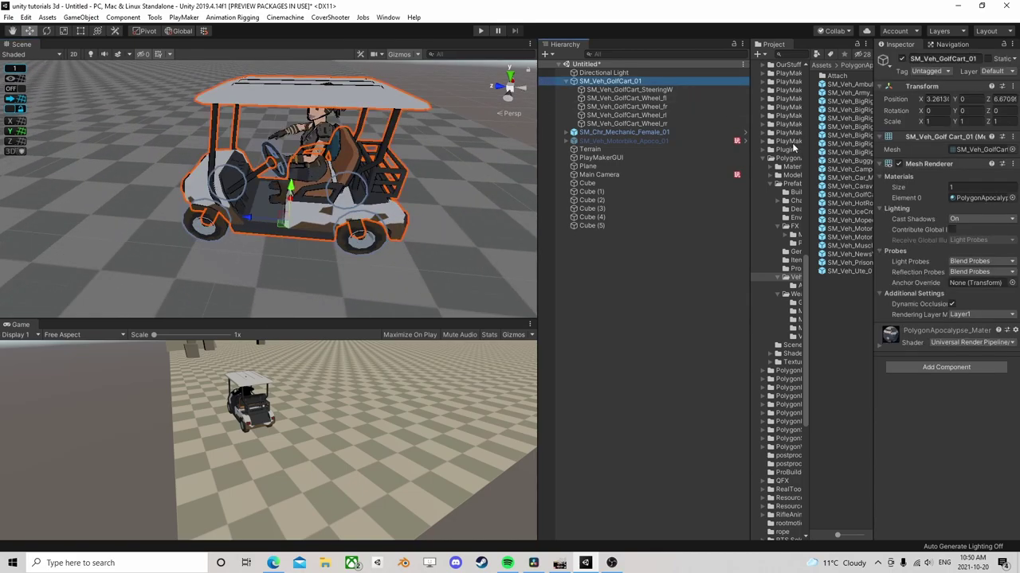
- Create an empty child object under the golf cart and add a Box Collider to it
right_click(629, 82)
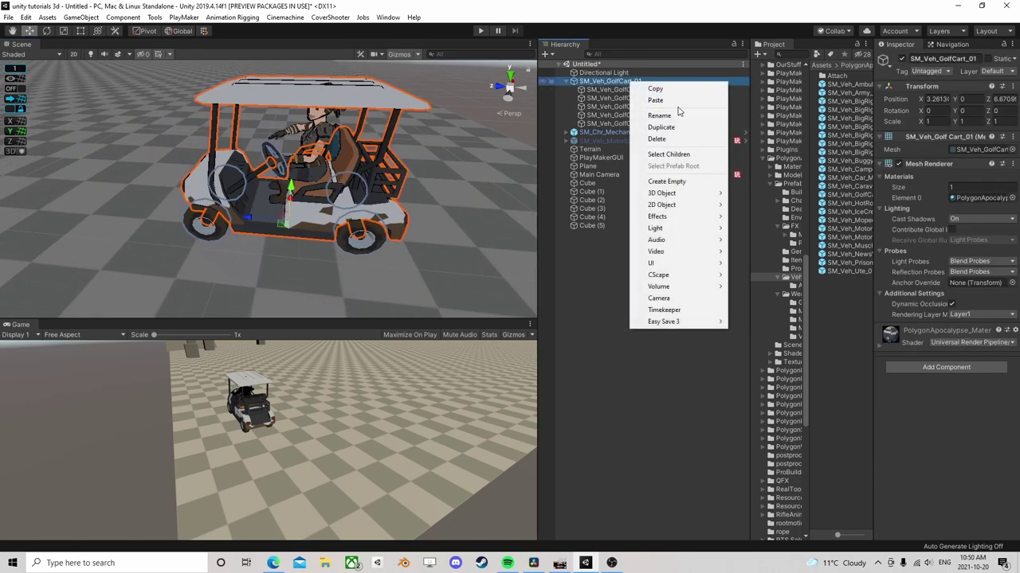
click(679, 181)
click(916, 141)
text(whe)
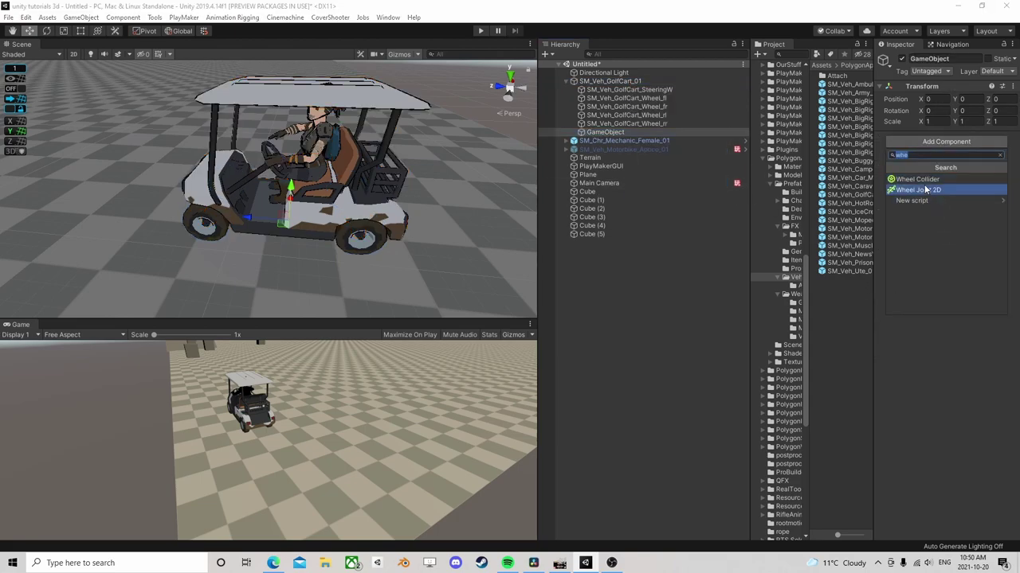
text(box)
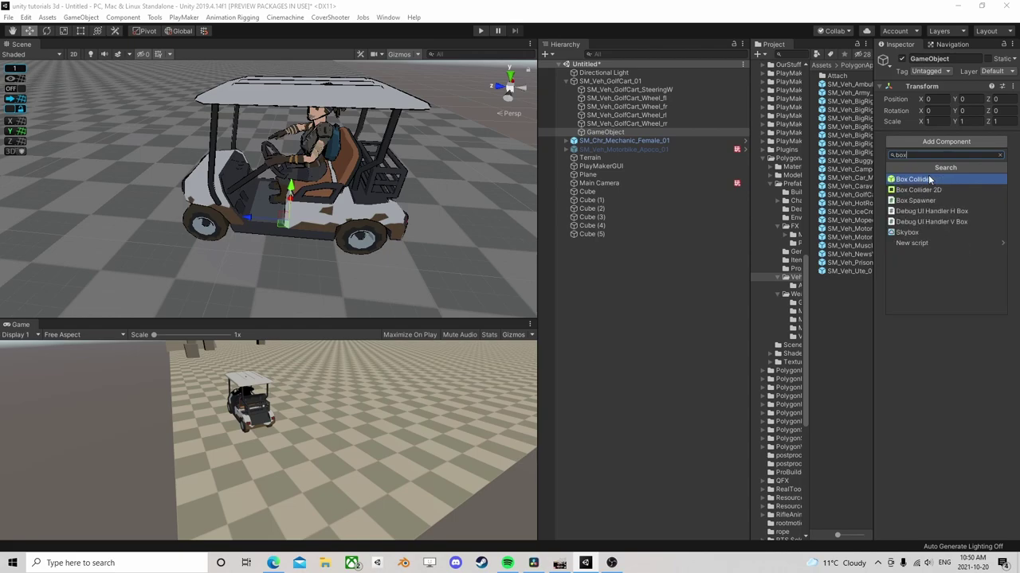
click(924, 179)
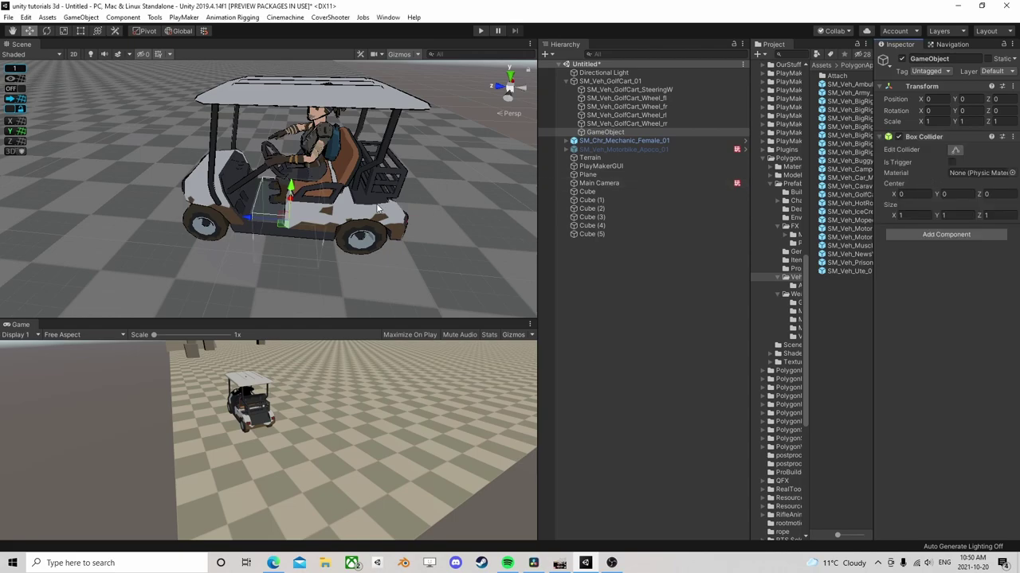
- Fit the Box Collider to the cart's lower body with size 0.95 × 0.39 × 3.15 and centre Y 0.15, raising its object to about Y 0.334
right_drag(372, 204, 379, 151)
middle_drag(371, 259, 376, 190)
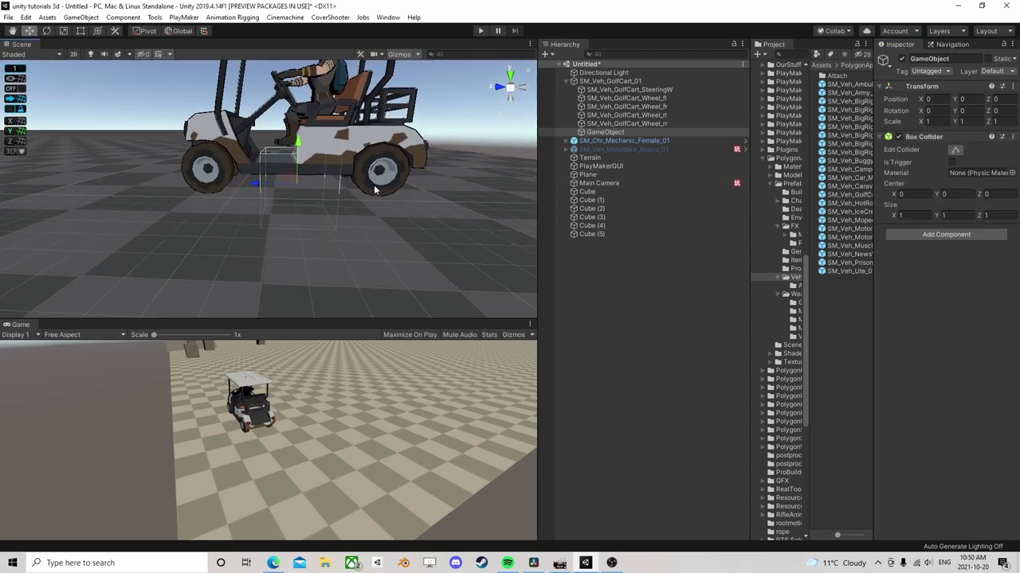
drag(305, 146, 301, 142)
drag(895, 219, 1008, 224)
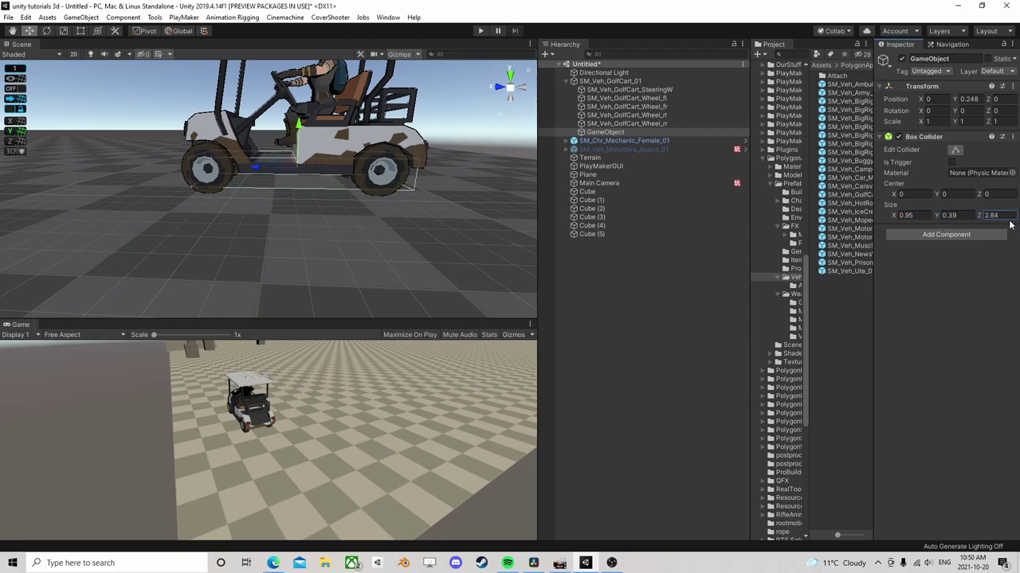
drag(938, 197, 941, 195)
drag(301, 123, 300, 118)
- Select the cart's front-left wheel and open the list of components that can be added to it
right_drag(436, 129, 353, 225)
alt+drag(355, 228, 388, 213)
alt+drag(281, 188, 350, 225)
click(630, 98)
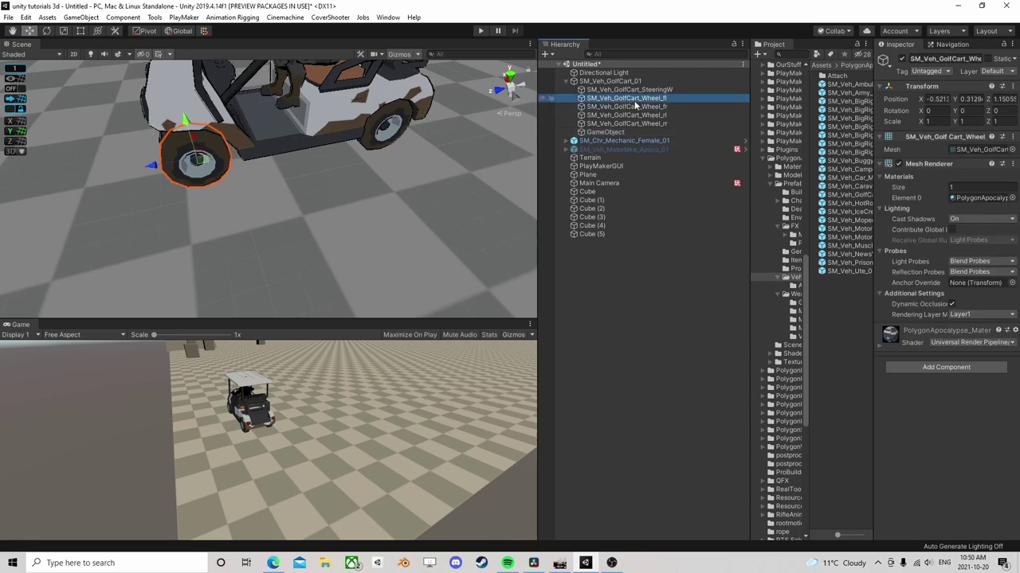
click(963, 368)
- Add a Rigidbody with a mass of 5000 to the golf cart's parent object
click(914, 368)
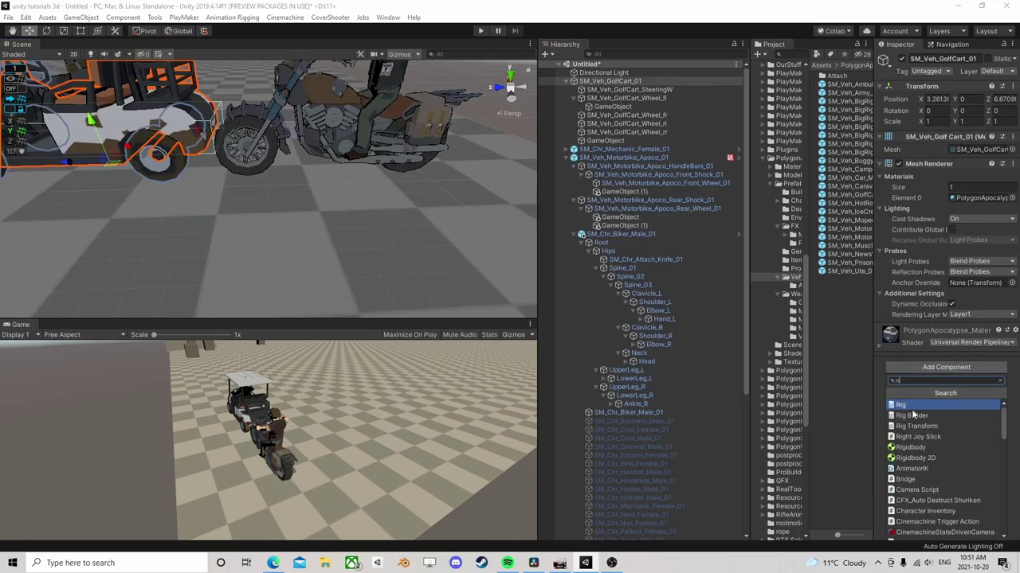
text(ri)
click(928, 447)
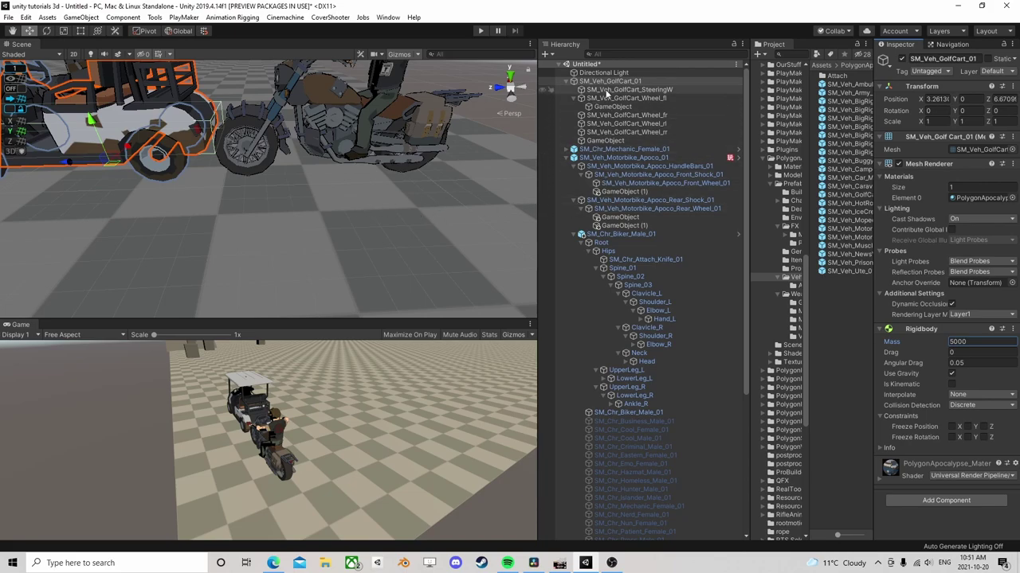
- Collapse the motorbike's hierarchy and deactivate the motorbike in the scene
click(607, 158)
click(574, 157)
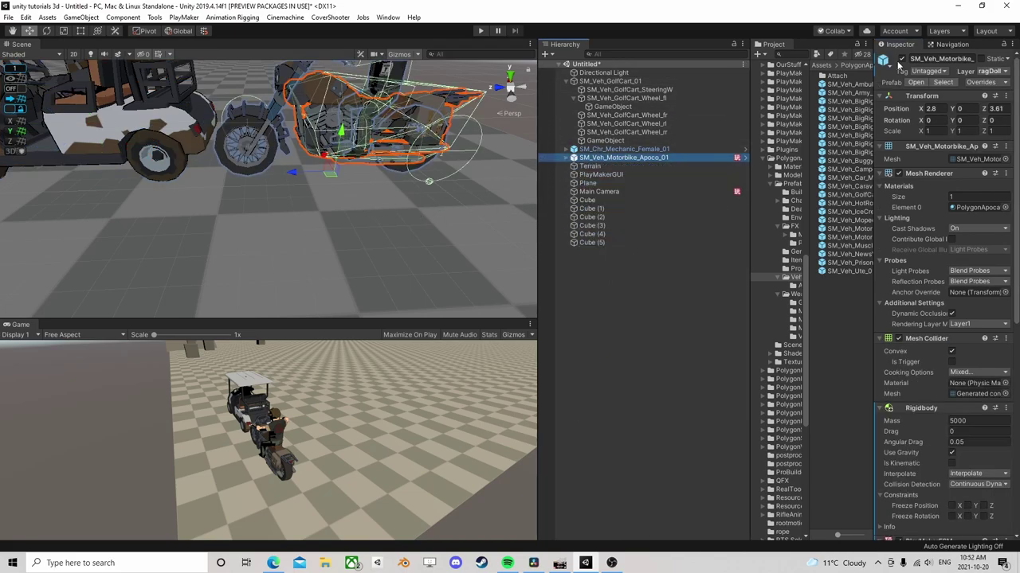
click(901, 61)
- Align the front-left wheel's Wheel Collider object with the wheel hub in side view, at about Y 0.064, Z -0.028
middle_drag(165, 151, 480, 226)
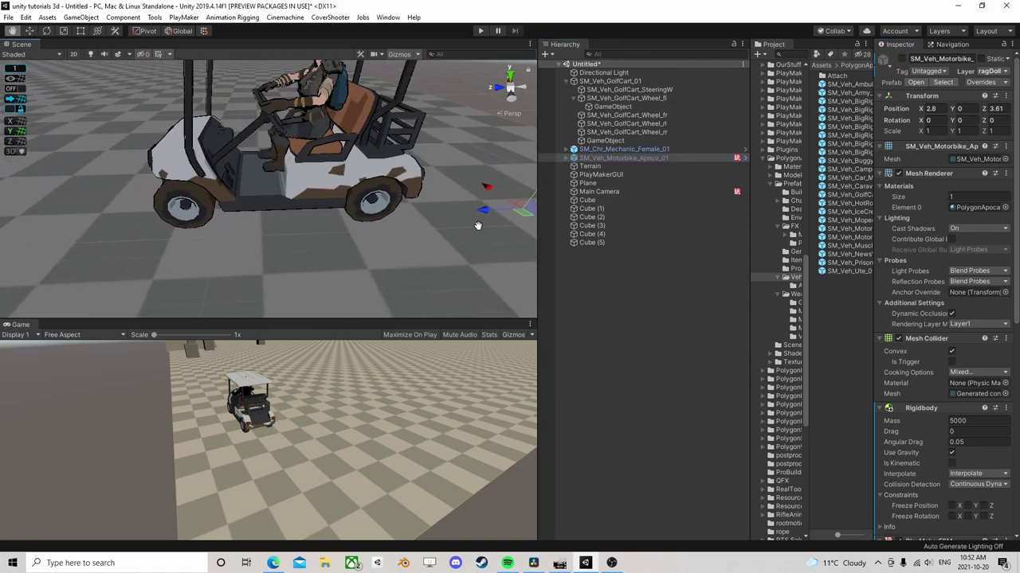
click(642, 108)
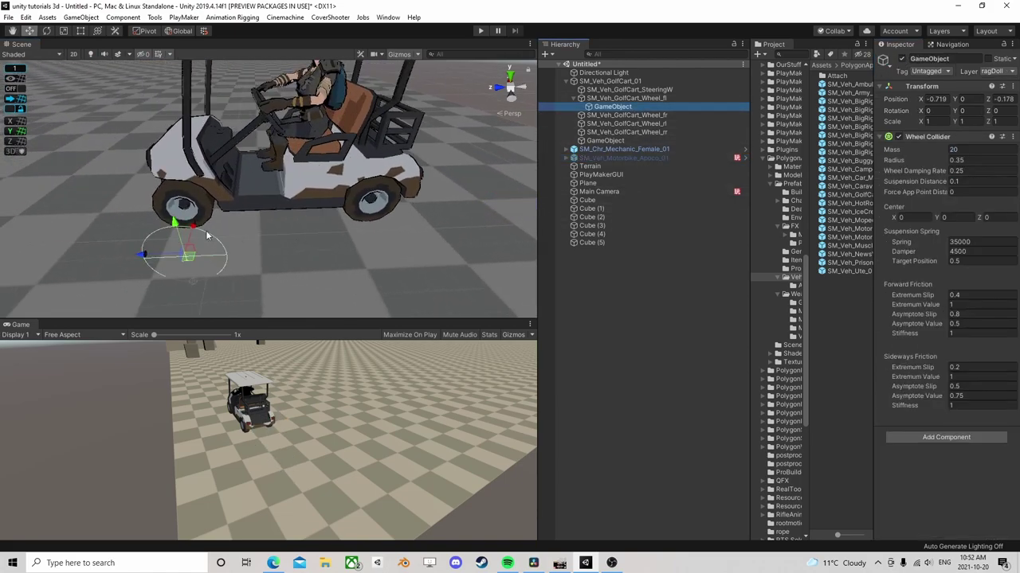
key(f)
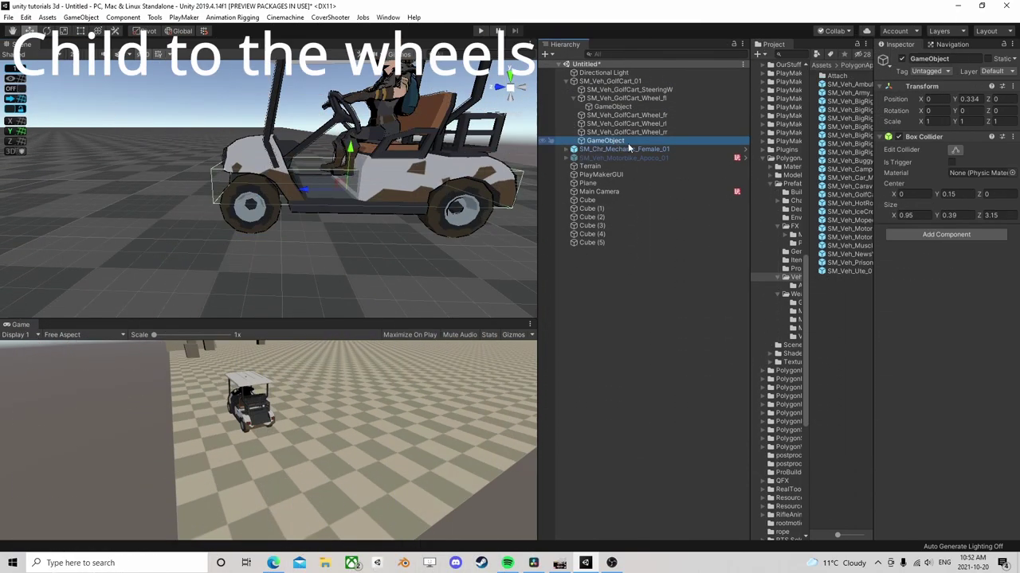
drag(259, 200, 265, 174)
middle_drag(278, 167, 304, 111)
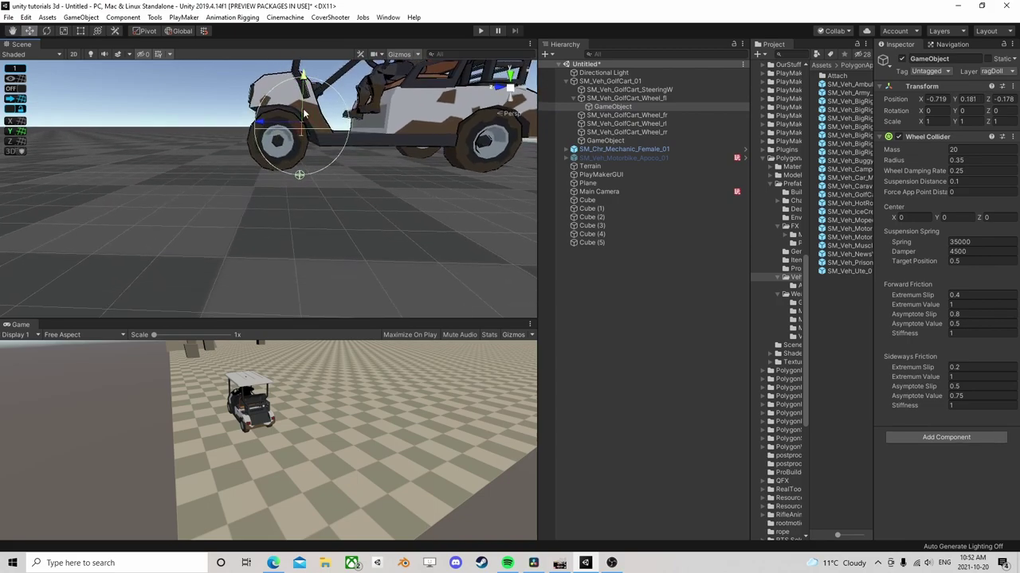
drag(297, 134, 279, 150)
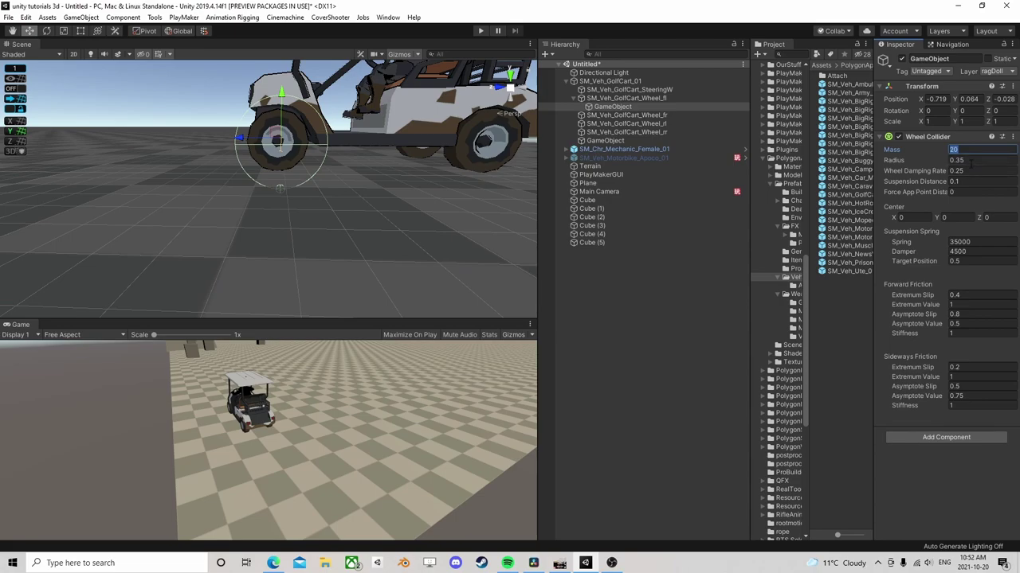
- Set the front-left Wheel Collider's radius to 0.25 and shift its object sideways to about X -0.2, against the wheel
text(.25)
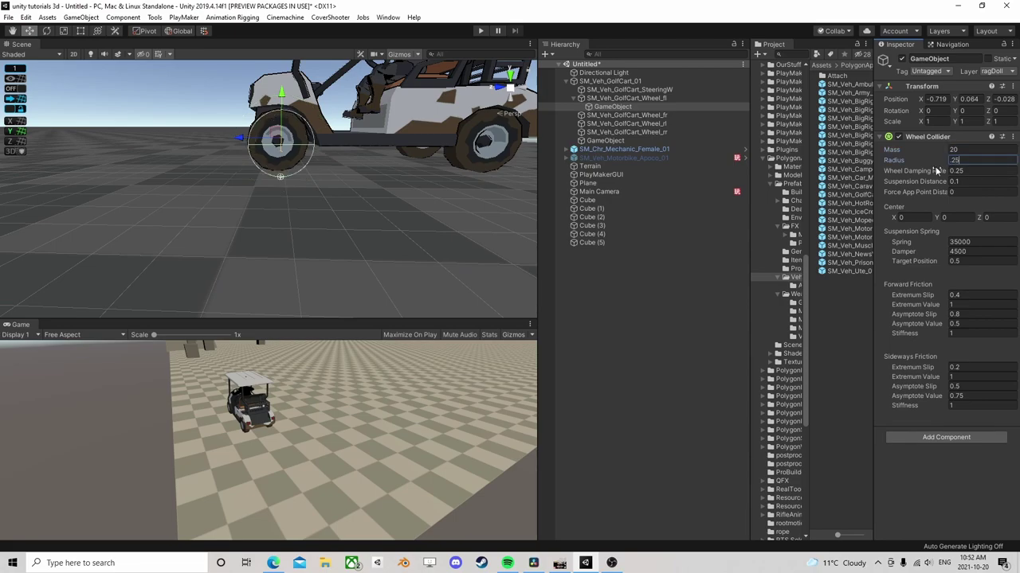
right_drag(173, 219, 257, 222)
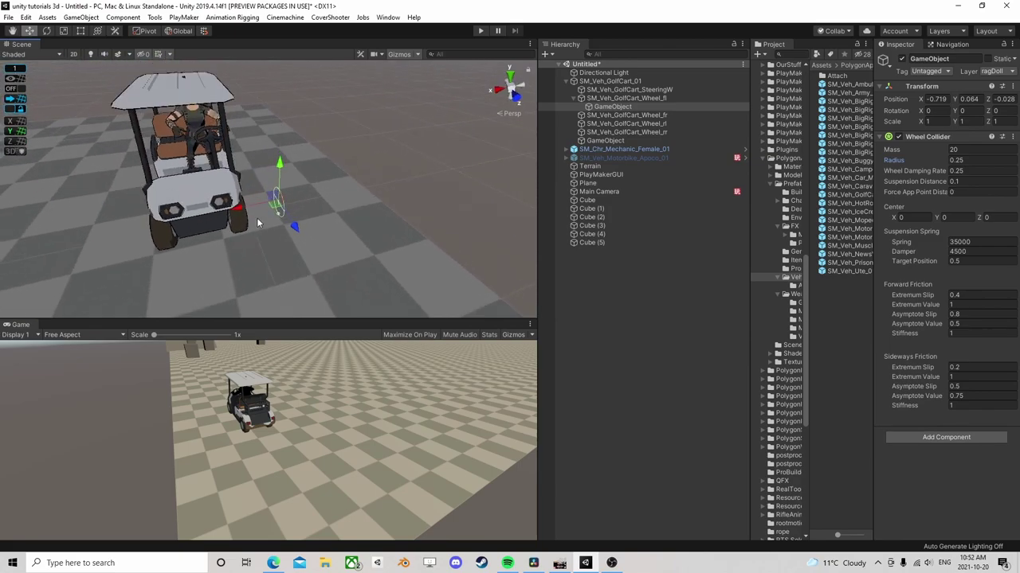
drag(236, 213, 208, 218)
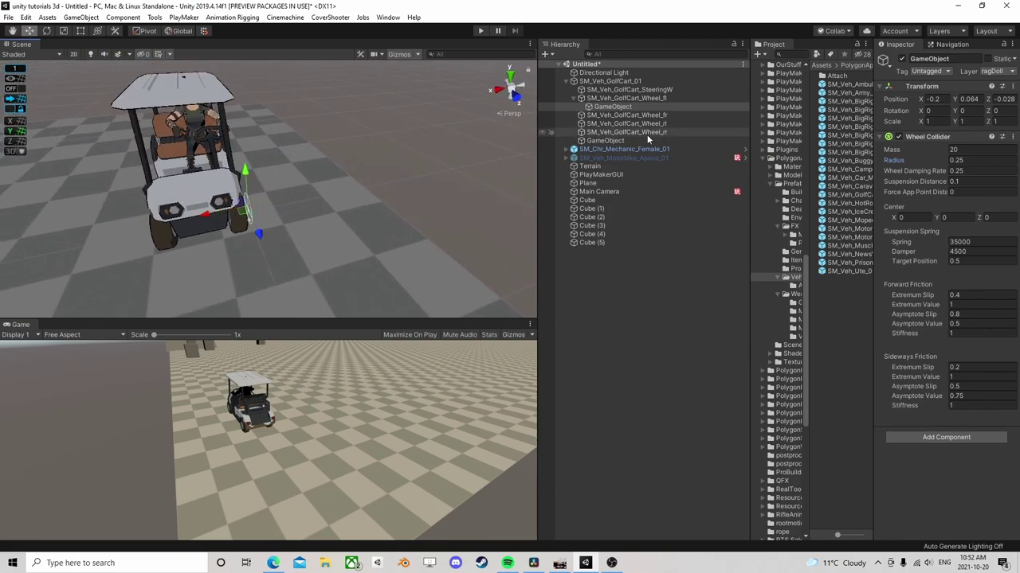
- Duplicate the front-left wheel's collider object, parent the copy to the front-right wheel, and move it across to that wheel
click(620, 106)
key(ctrl+d)
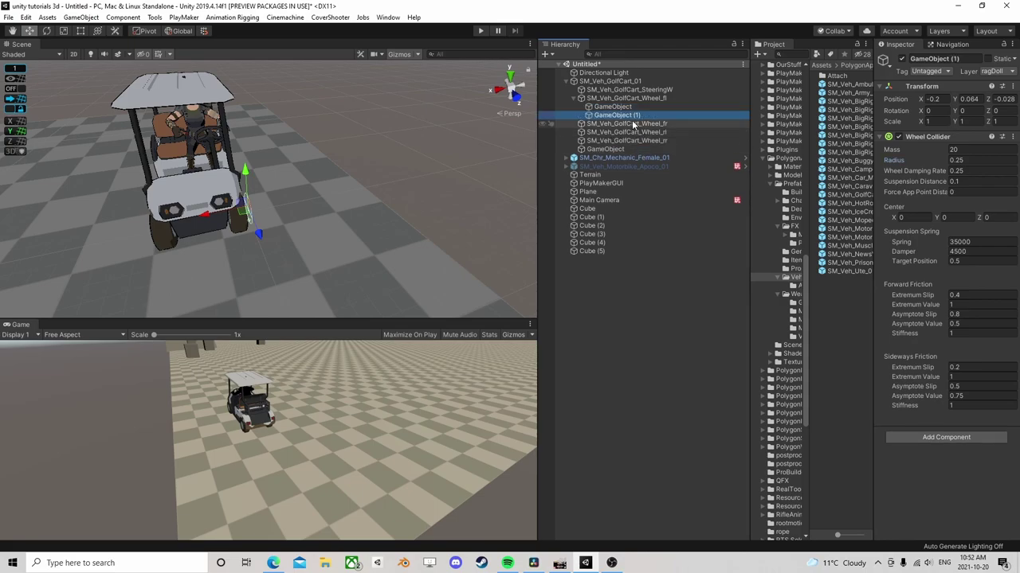
mouse_move(620, 117)
mouse_down()
mouse_move(642, 128)
mouse_move(629, 124)
mouse_up()
drag(209, 220, 128, 242)
- Duplicate the front-right wheel's collider object and parent the copy to the rear-left wheel
middle_drag(225, 224, 321, 215)
click(619, 123)
key(ctrl+d)
drag(626, 148, 626, 136)
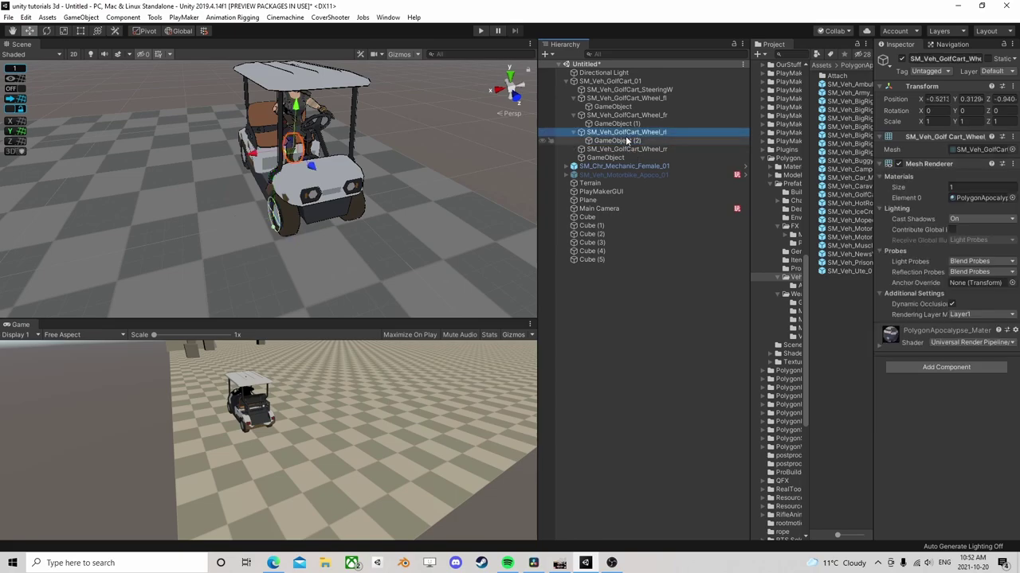
- Move the rear-left wheel's collider object onto its wheel, at about X -0.25, Y 0.064, Z -0.007
right_drag(403, 164, 257, 187)
middle_drag(383, 158, 272, 140)
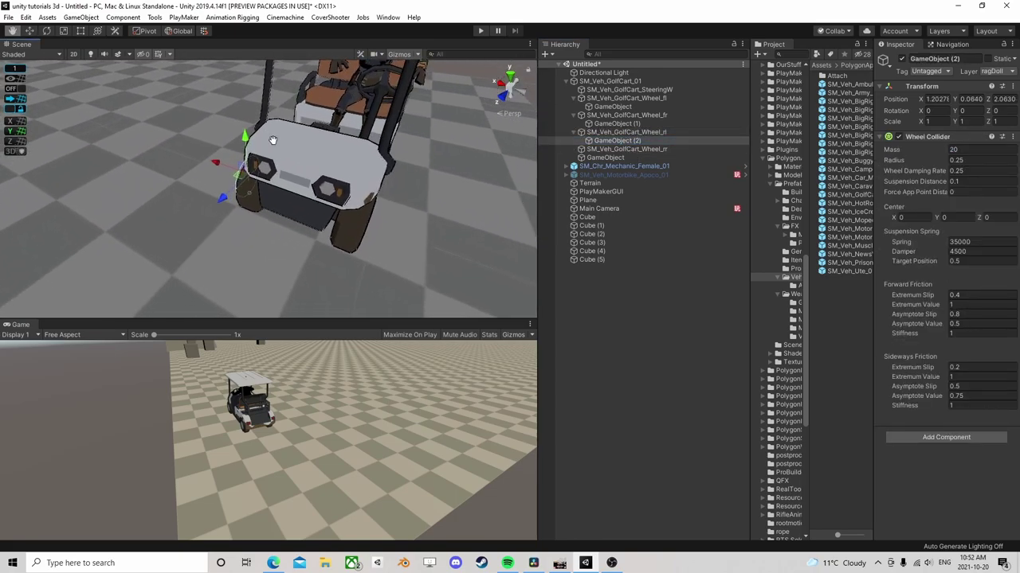
drag(214, 163, 298, 195)
middle_drag(305, 193, 226, 192)
drag(234, 231, 346, 155)
drag(288, 116, 297, 118)
- Duplicate the rear-left wheel's collider object and parent the copy to the rear-right wheel
click(626, 141)
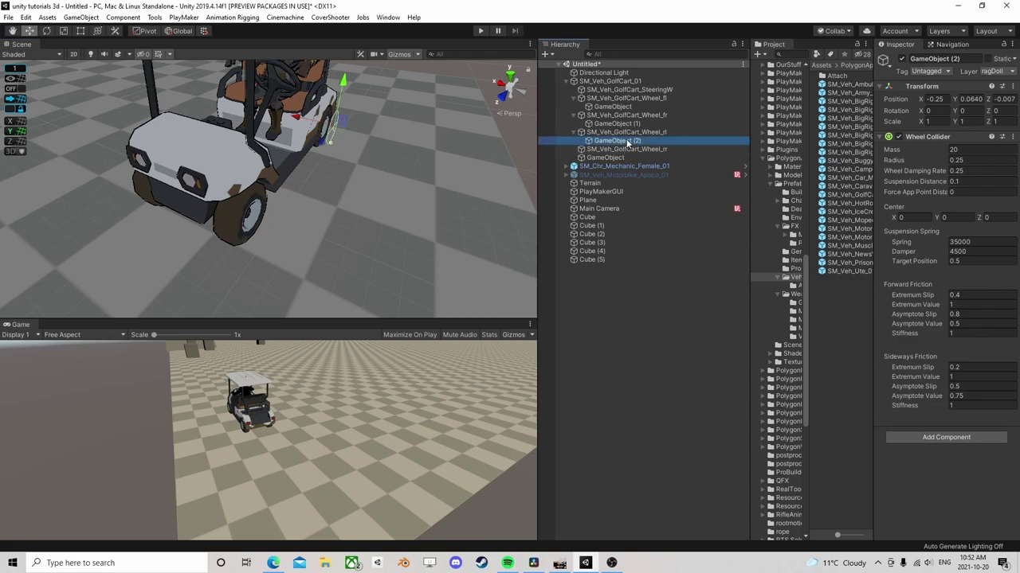
key(ctrl+d)
drag(614, 151, 619, 157)
alt+drag(285, 168, 339, 176)
middle_drag(340, 176, 411, 197)
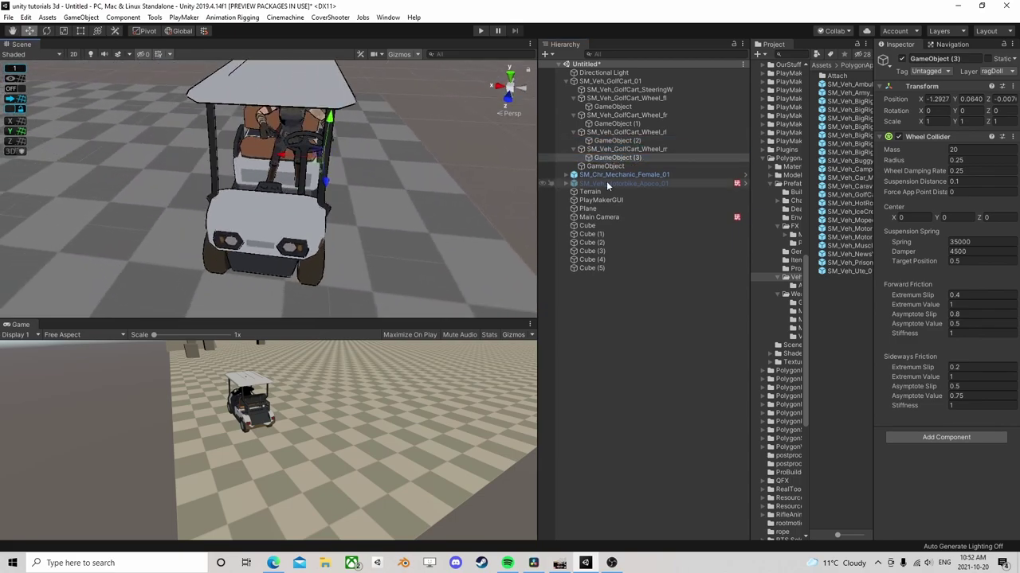
- Move the rear-right wheel's collider object across the cart onto its wheel, at about X 0.32
click(621, 148)
click(618, 156)
drag(269, 156, 194, 155)
middle_drag(196, 156, 269, 158)
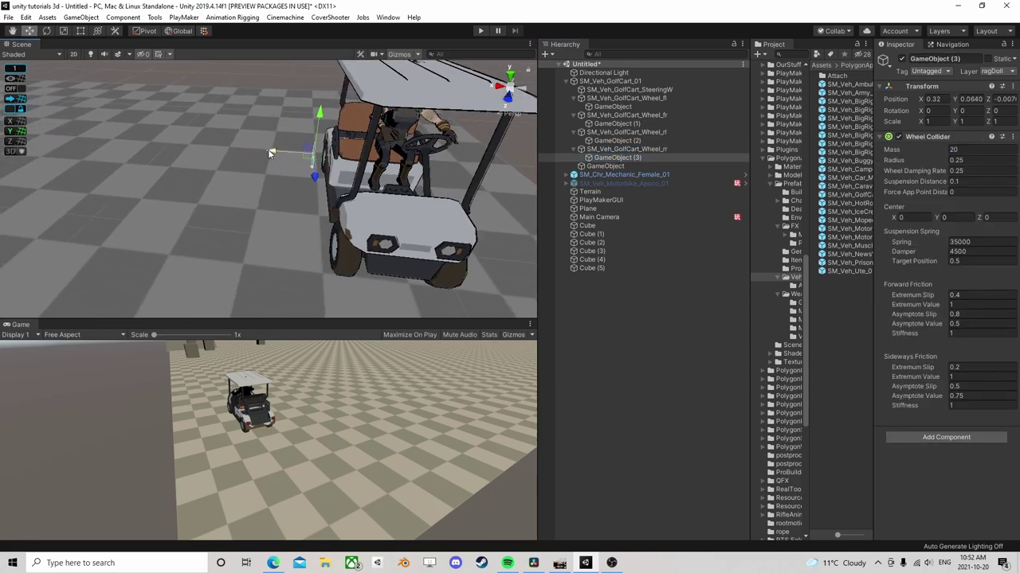
- Parent the mechanic character to the golf cart and collapse the four wheels in the hierarchy
click(643, 82)
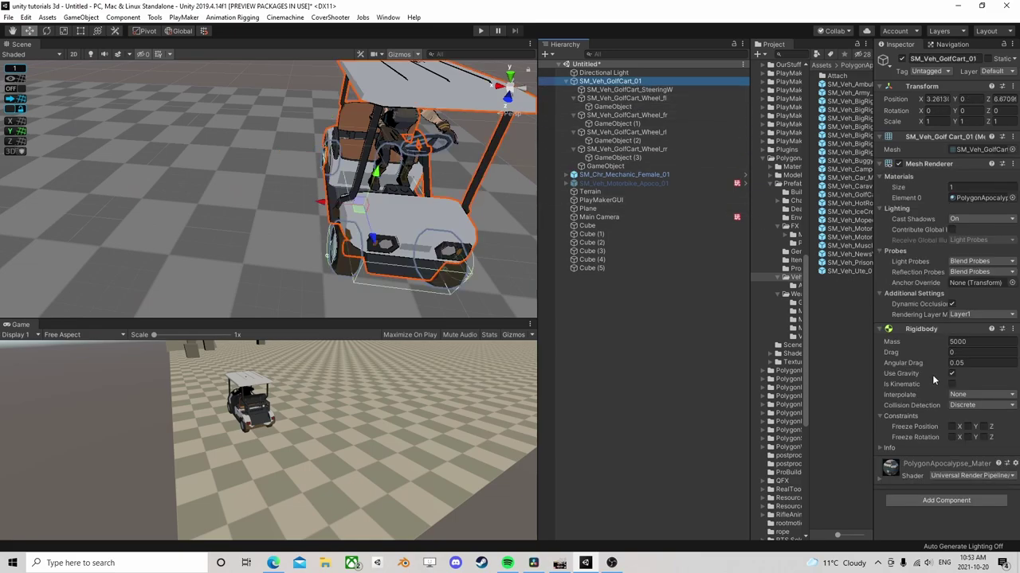
drag(623, 175, 601, 85)
click(573, 98)
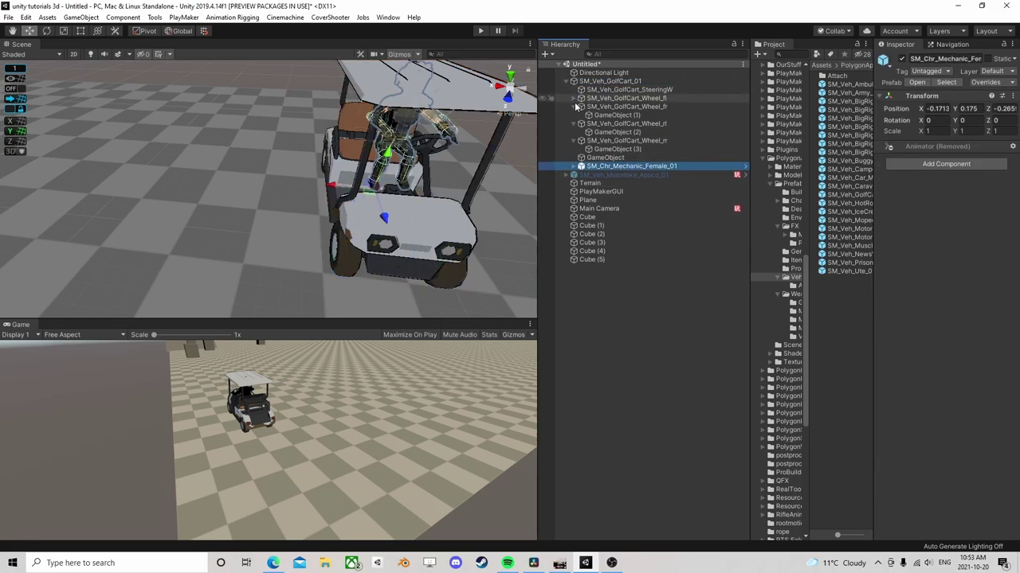
click(573, 106)
click(573, 115)
click(574, 124)
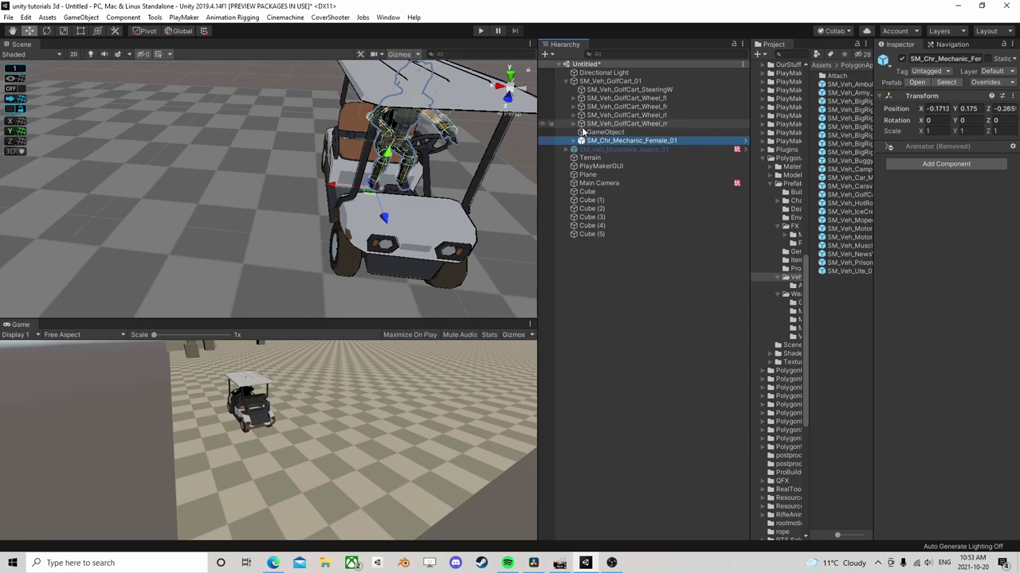
- Assign the golf cart as the Connected Body of the Configurable Joint on the mechanic's Hips
alt+click(572, 141)
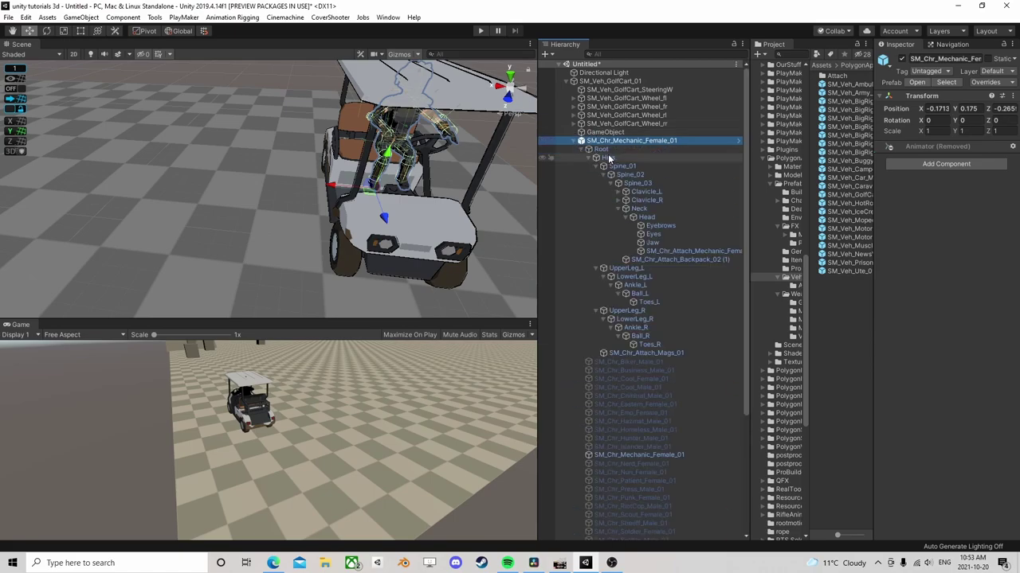
click(608, 157)
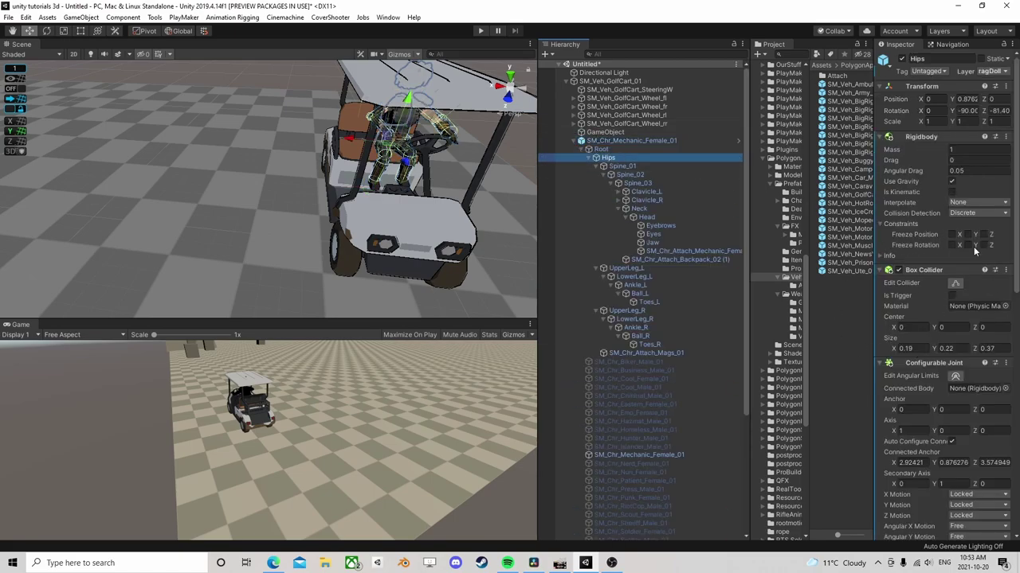
drag(611, 82, 927, 360)
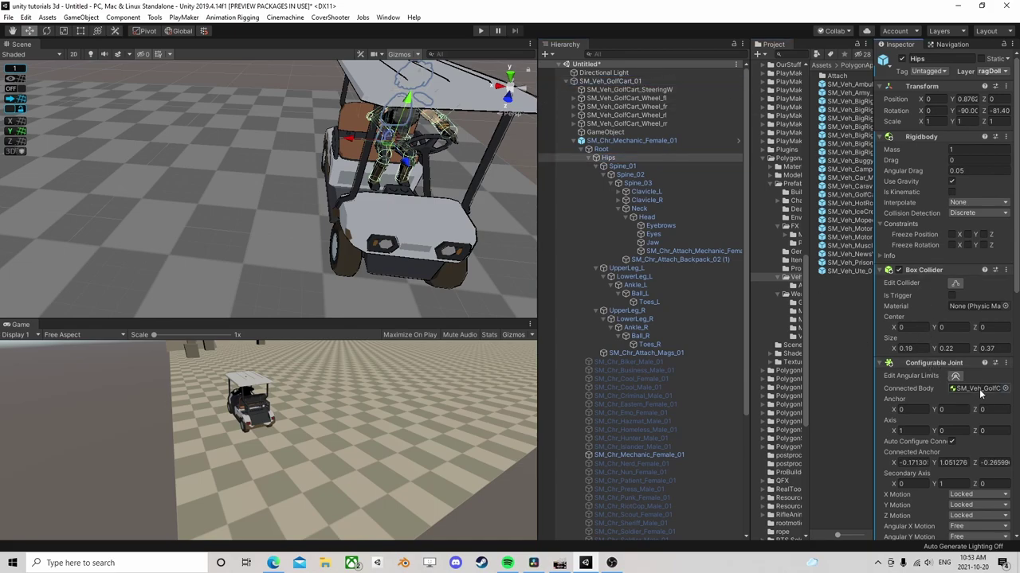
scroll(919, 389, down, 3)
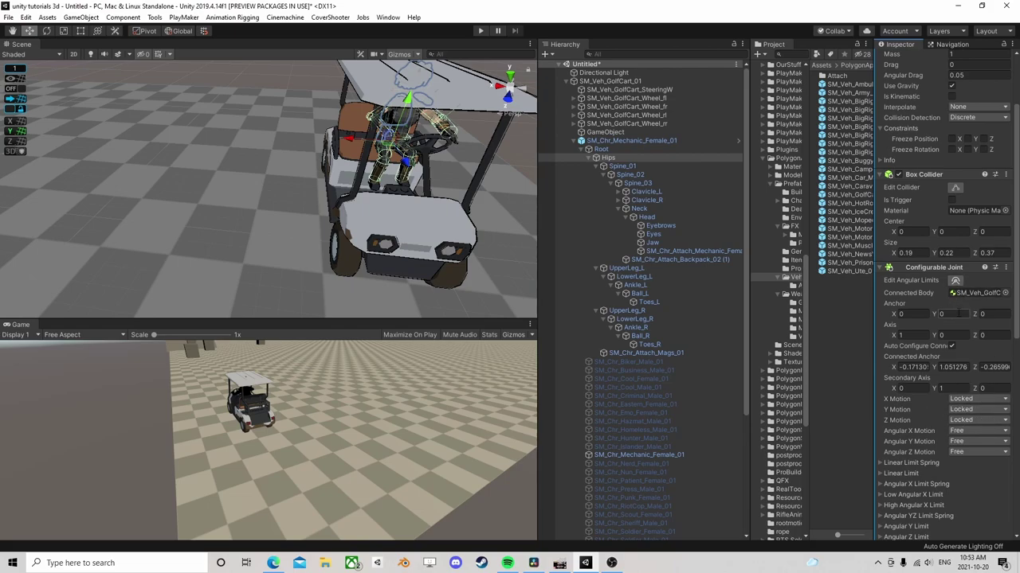
scroll(454, 227, up, 3)
- Run the scene and move the golf cart along the ground to test its physics with the seated ragdoll
alt+drag(237, 216, 466, 192)
scroll(465, 191, down, 4)
middle_drag(398, 229, 470, 178)
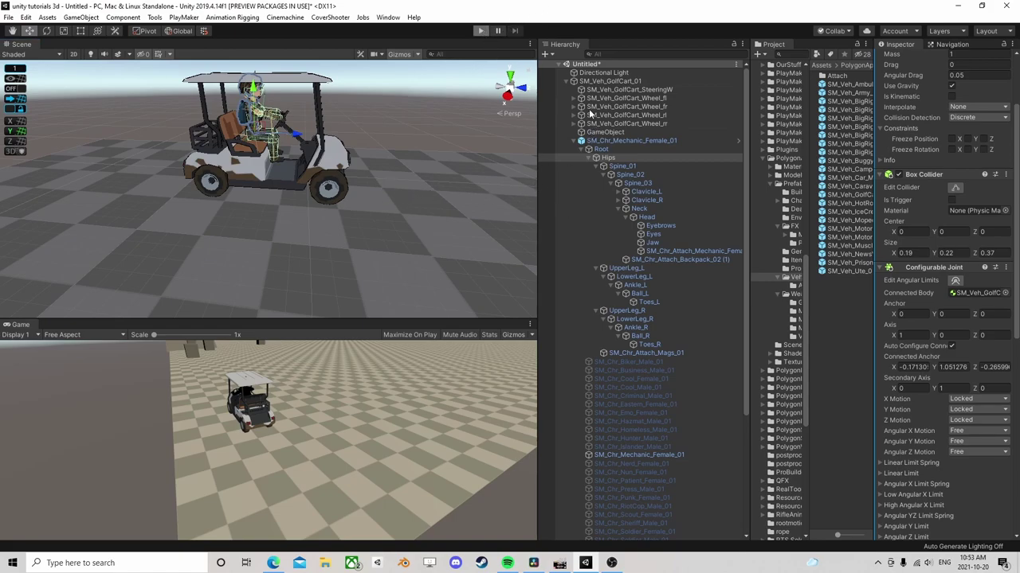
click(594, 80)
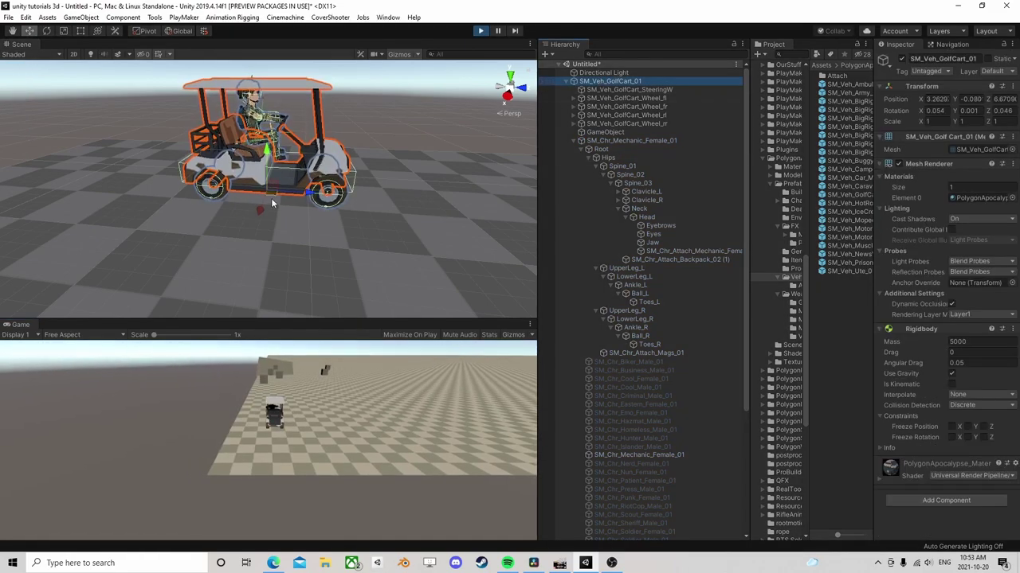
mouse_move(271, 201)
mouse_down()
mouse_move(402, 217)
mouse_move(414, 294)
mouse_move(388, 191)
mouse_move(372, 209)
mouse_move(342, 200)
mouse_move(324, 218)
mouse_move(273, 231)
mouse_move(345, 238)
mouse_move(279, 200)
mouse_up()
- Turn the running golf cart to about 13.6° around Y, and lift it to about Y 3.95 for a drop test
click(46, 31)
scroll(58, 90, down, 4)
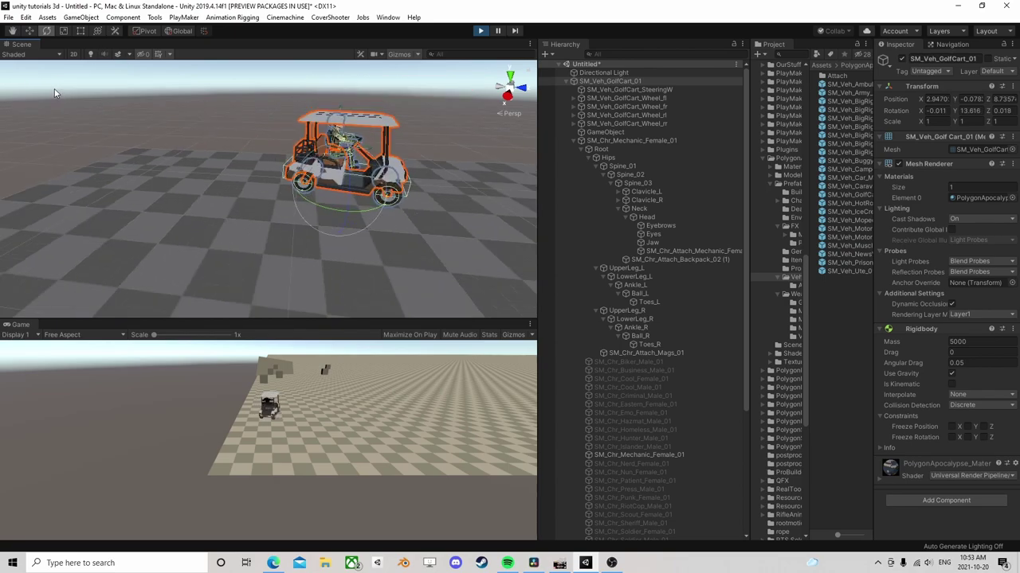
click(30, 31)
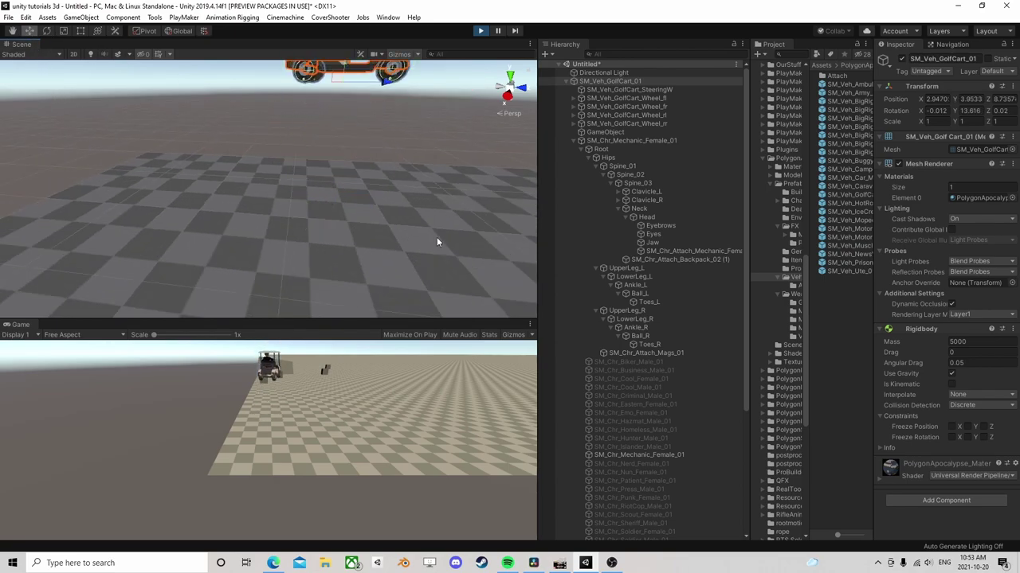
- Test the golf cart's drop and its movement along the ground in the running scene, and stop the run
drag(321, 193, 311, 248)
scroll(306, 248, down, 5)
right_drag(279, 190, 347, 205)
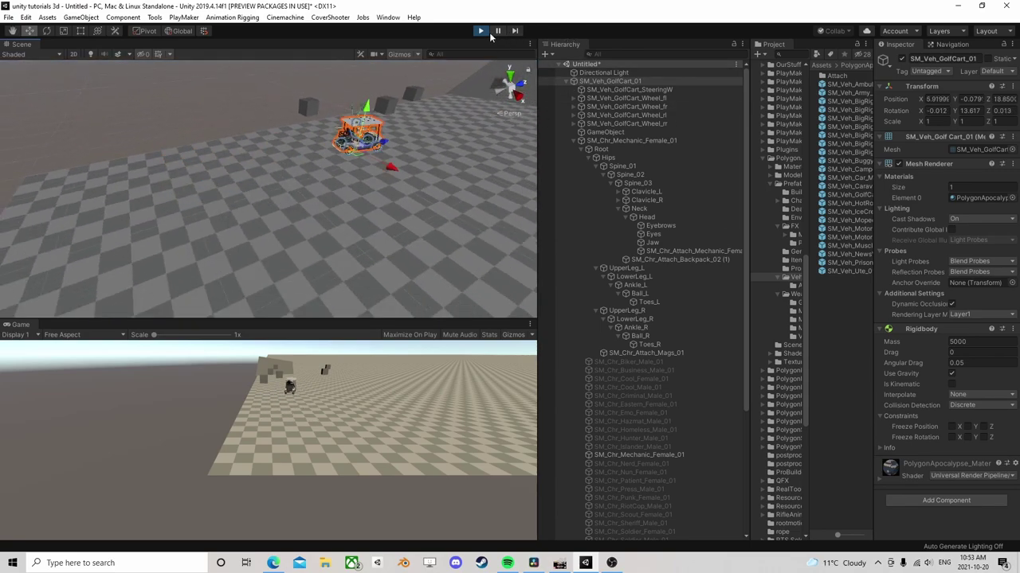
click(480, 33)
- Select the golf cart and collapse its mechanic character in the hierarchy
click(607, 90)
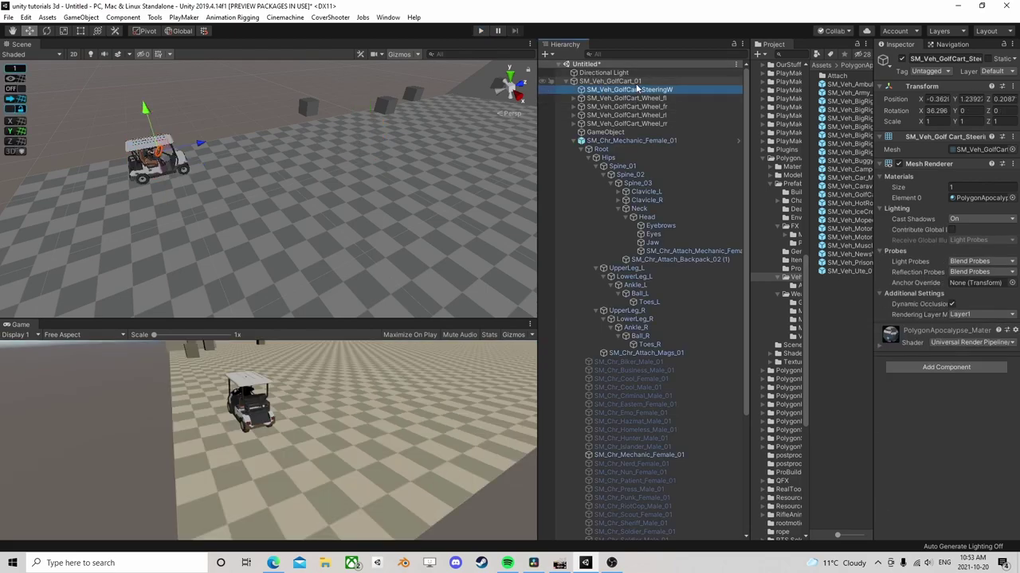
click(613, 81)
click(580, 141)
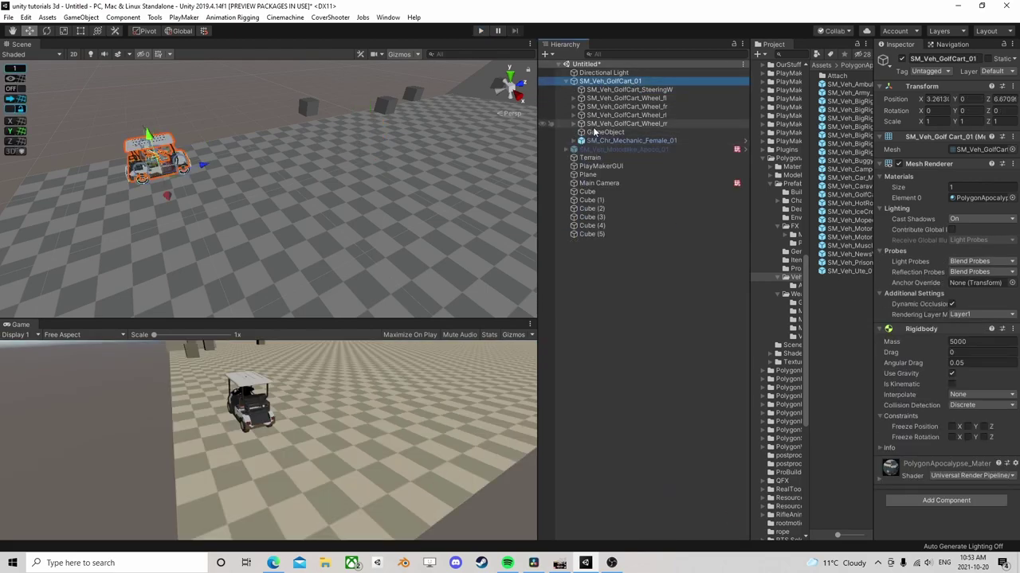
- Check the W-key drive FSM on the motorbike, and copy that PlayMakerFSM component, the one following "ground"
click(621, 149)
scroll(944, 349, down, 5)
click(998, 283)
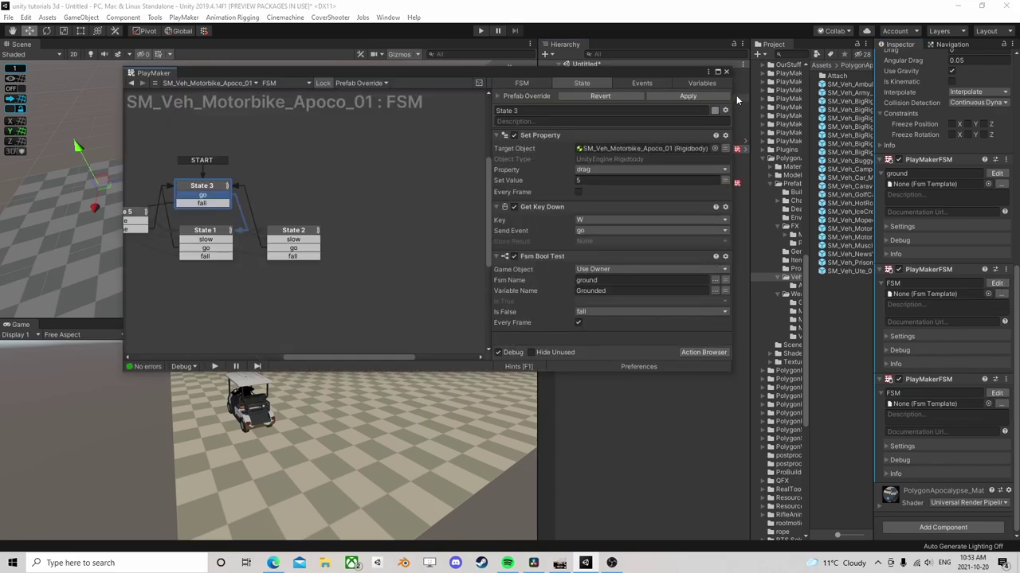
click(726, 72)
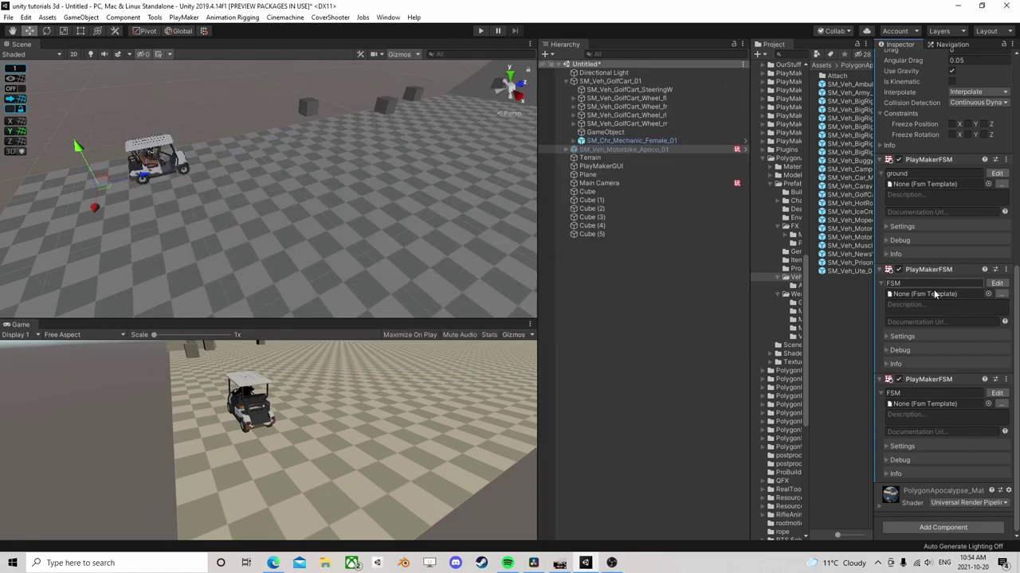
right_click(927, 274)
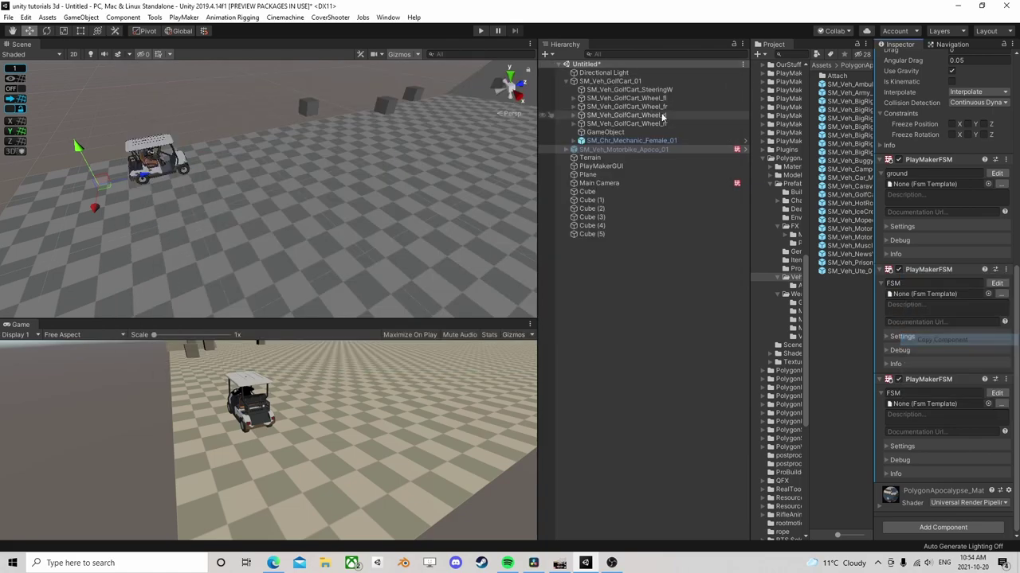
- Paste the copied PlayMakerFSM onto the golf cart as a new component
click(608, 82)
right_click(920, 165)
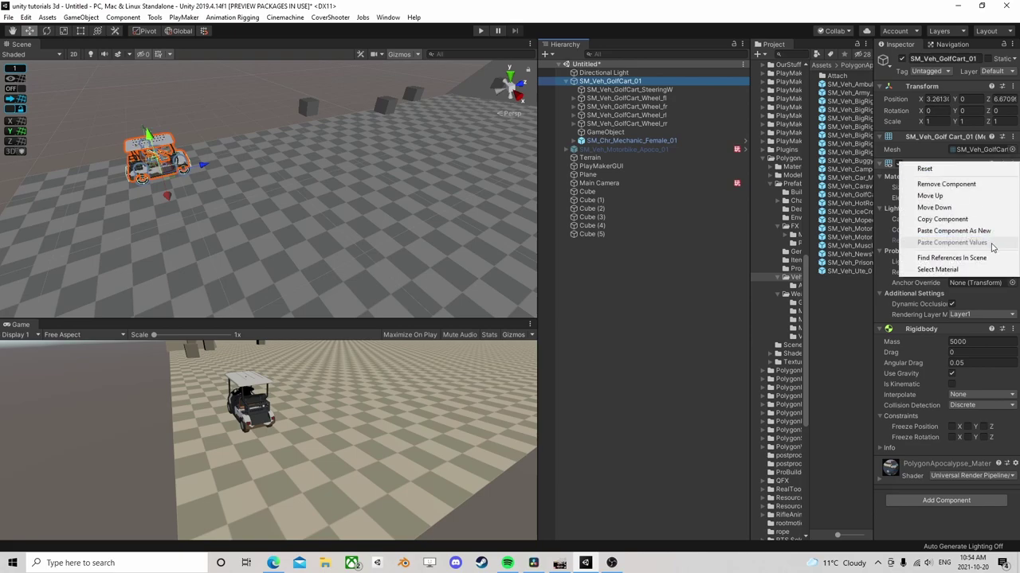
click(962, 231)
scroll(961, 235, down, 2)
- Open the golf cart's FSM for editing and delete the motorbike drag Set Property actions from State 3 and State 1
click(997, 394)
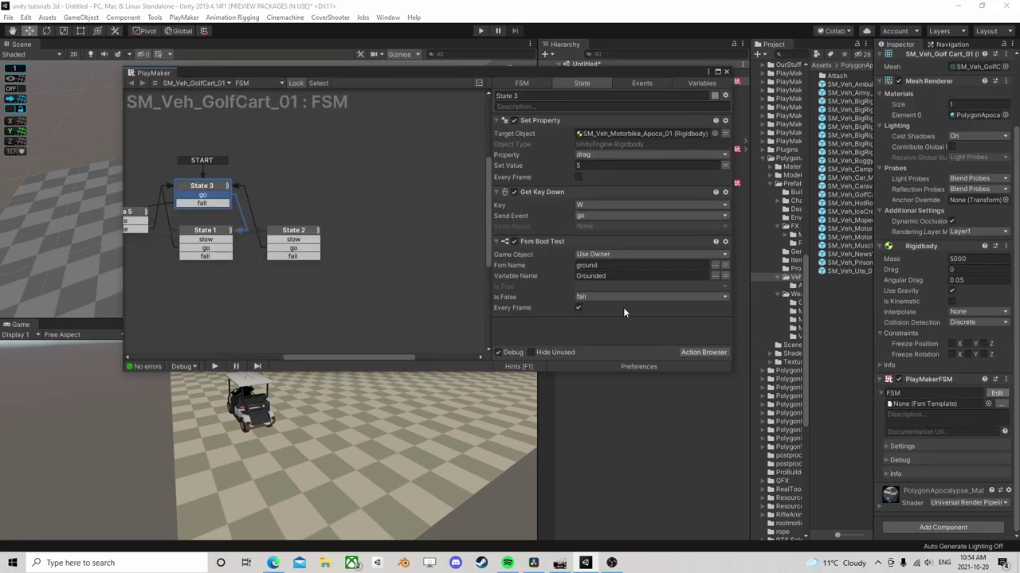
click(550, 120)
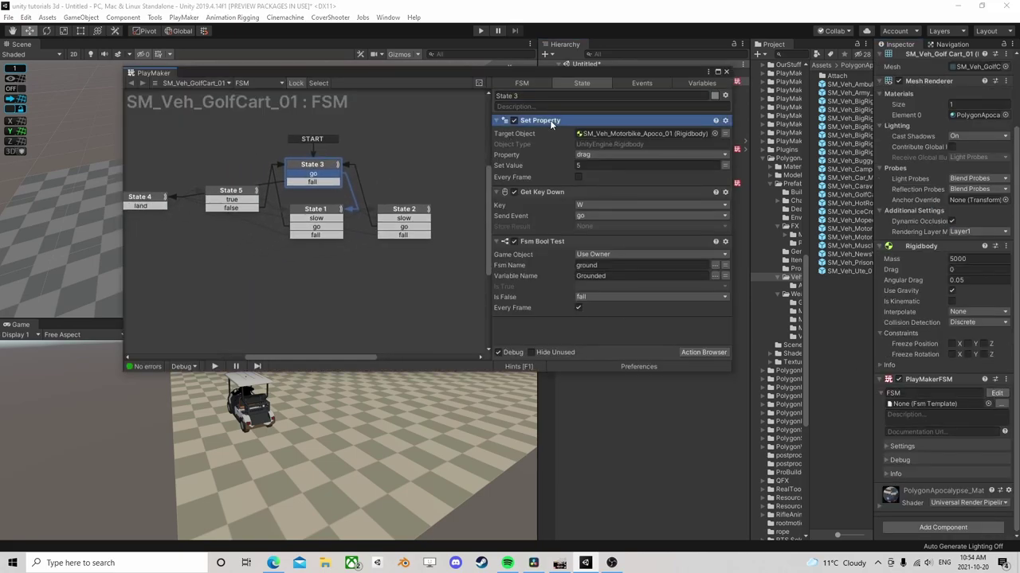
key(Delete)
click(316, 209)
click(531, 129)
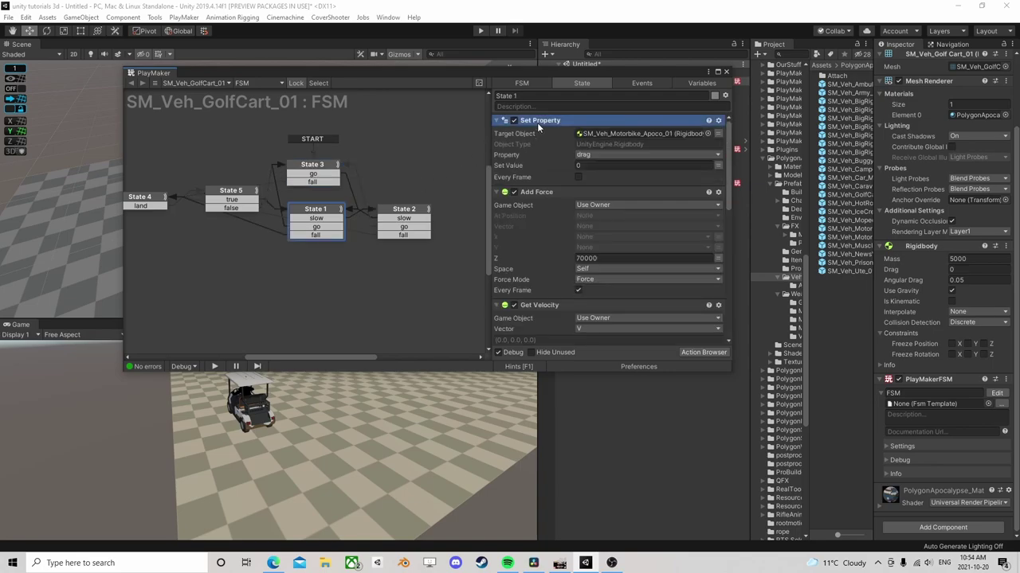
key(Delete)
- Delete the drag Set Property and the Fsm Bool Test actions from State 4
click(425, 219)
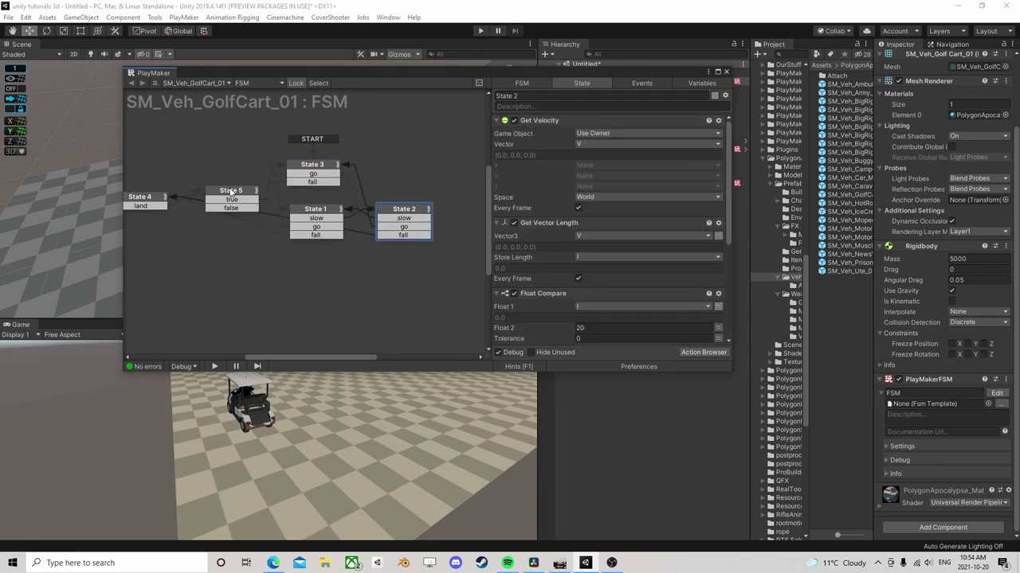
click(231, 191)
click(140, 200)
click(533, 204)
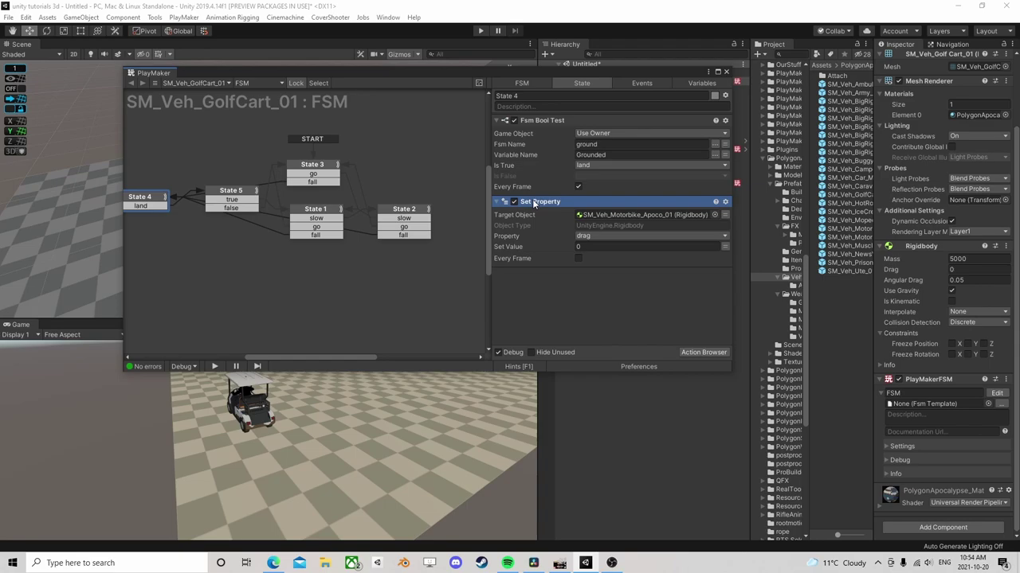
key(Delete)
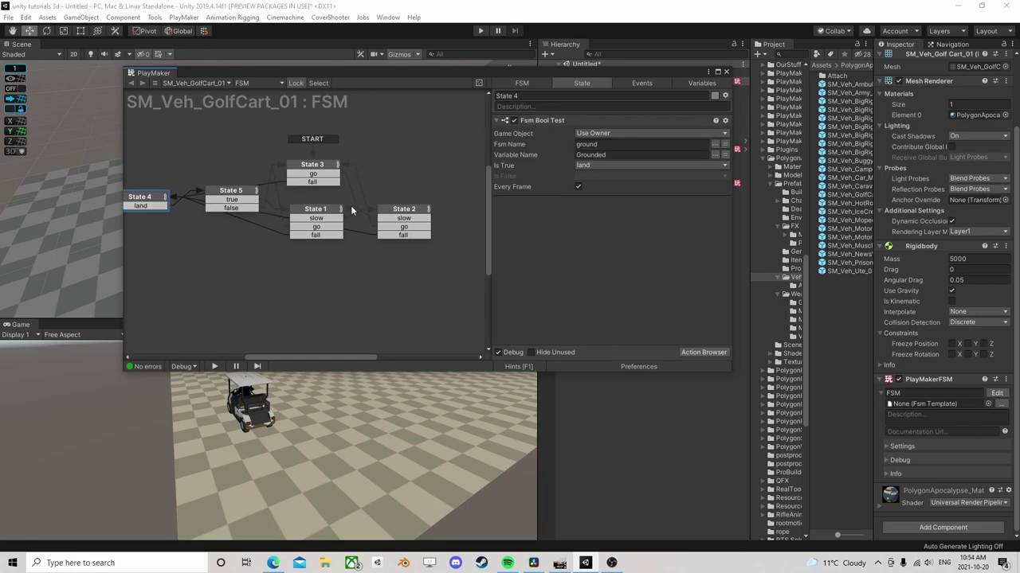
click(560, 121)
key(Delete)
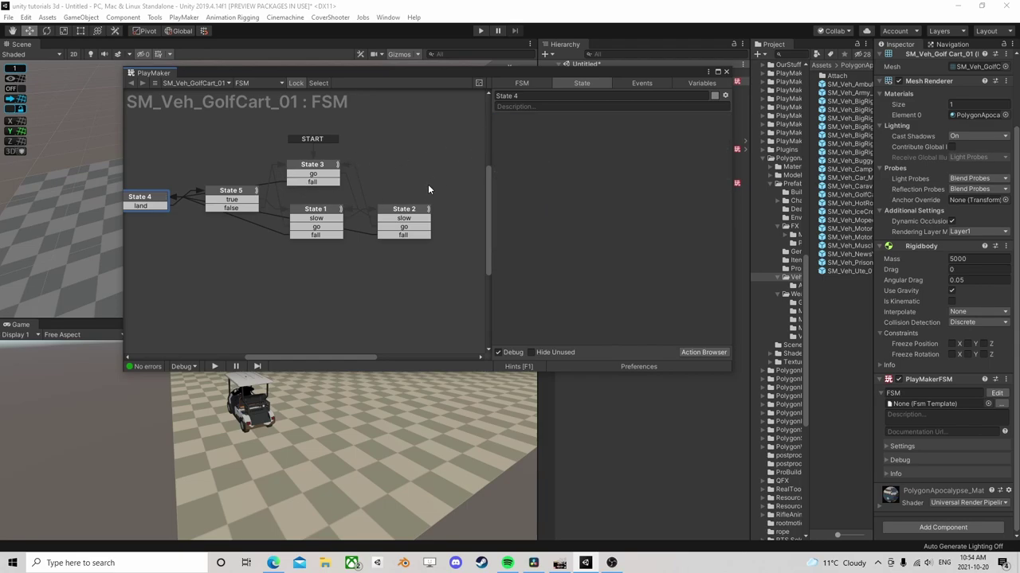
- Delete the ground Fsm Bool Test actions from State 1 and State 2
click(322, 213)
scroll(544, 222, down, 5)
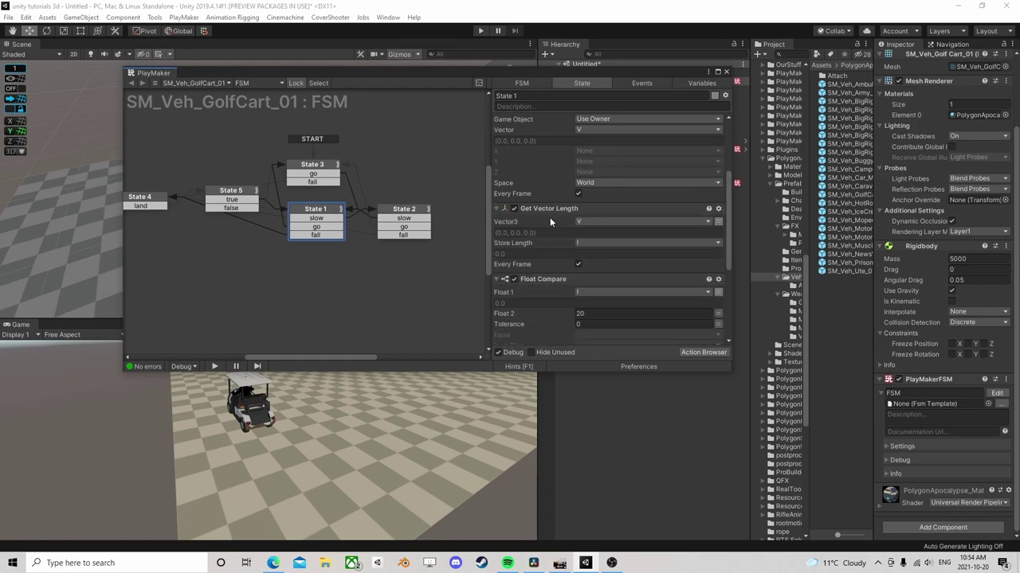
scroll(546, 271, down, 5)
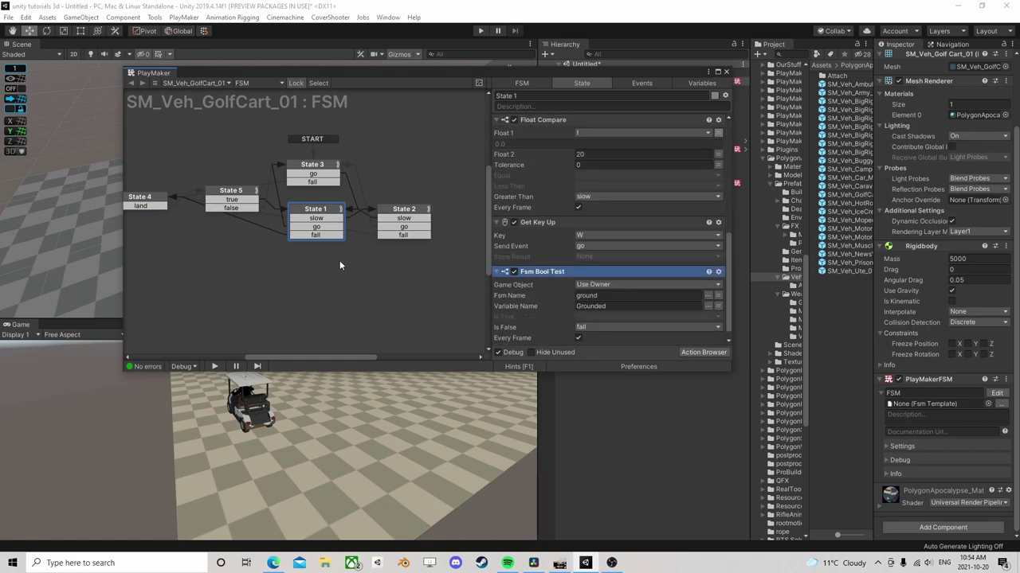
click(410, 213)
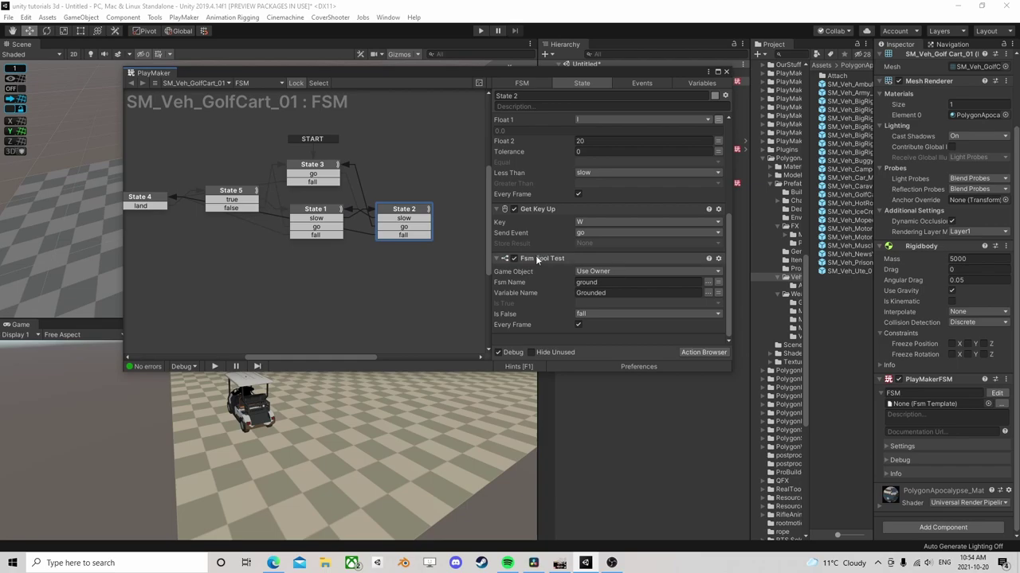
scroll(540, 267, up, 3)
- Check the remaining states, delete the ground Fsm Bool Test from State 3, and close the FSM editor
click(229, 195)
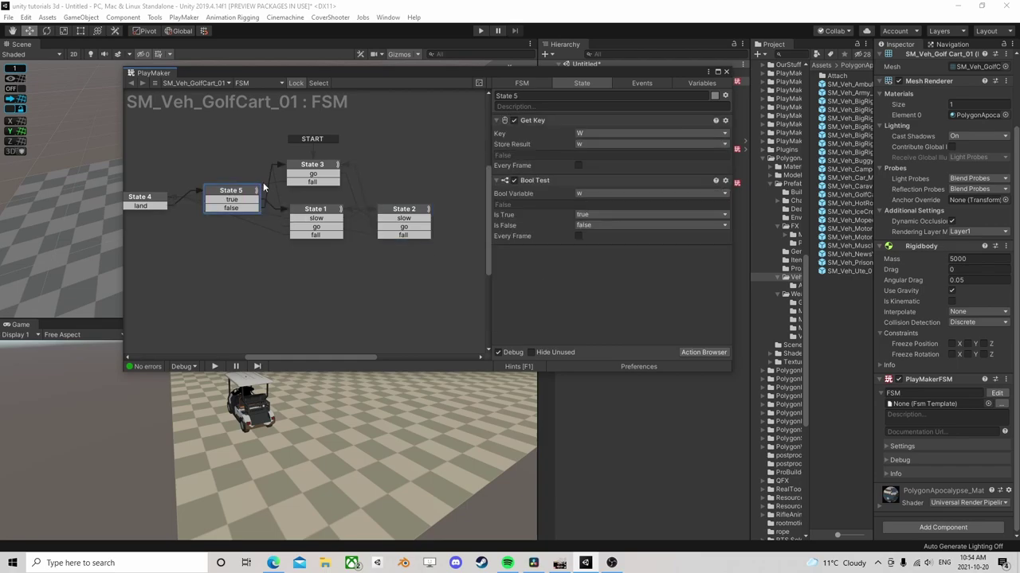
click(308, 219)
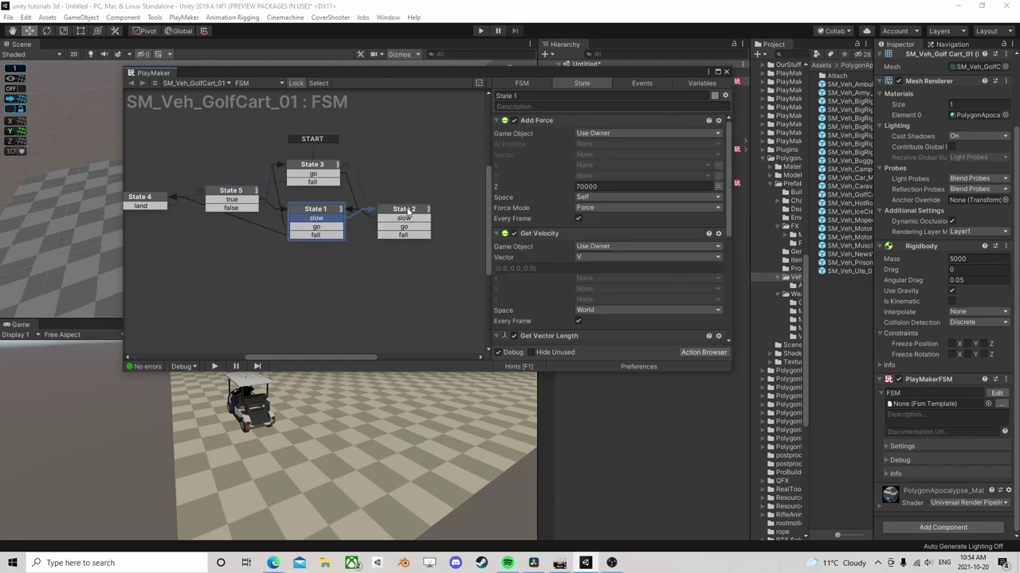
scroll(558, 238, down, 5)
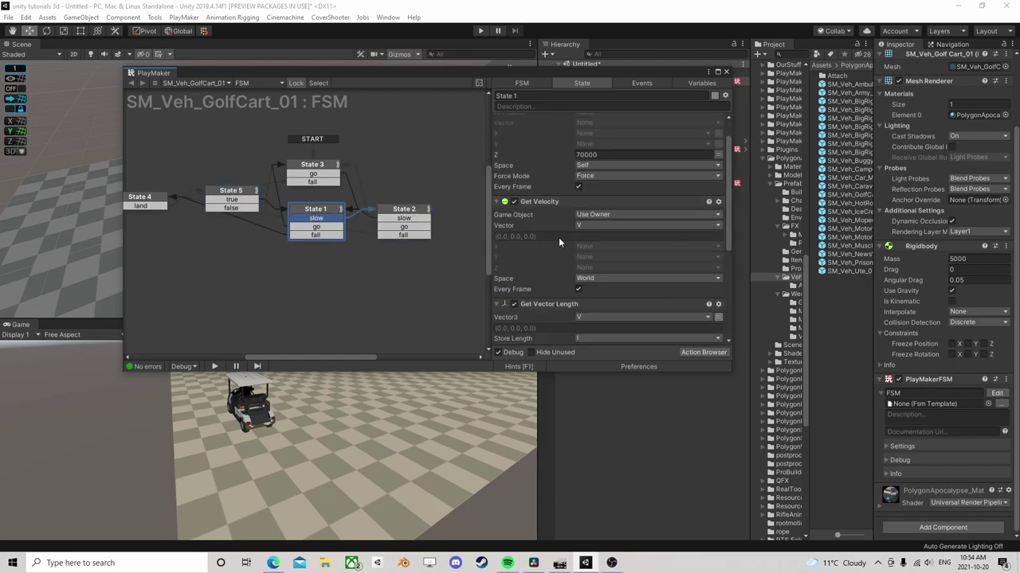
click(405, 214)
click(323, 172)
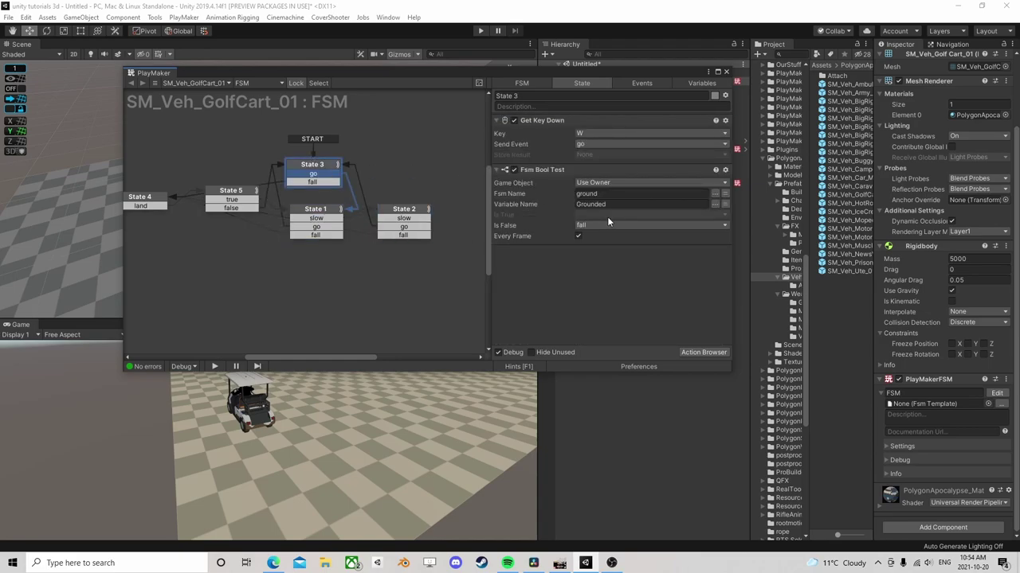
click(540, 169)
key(Delete)
click(726, 72)
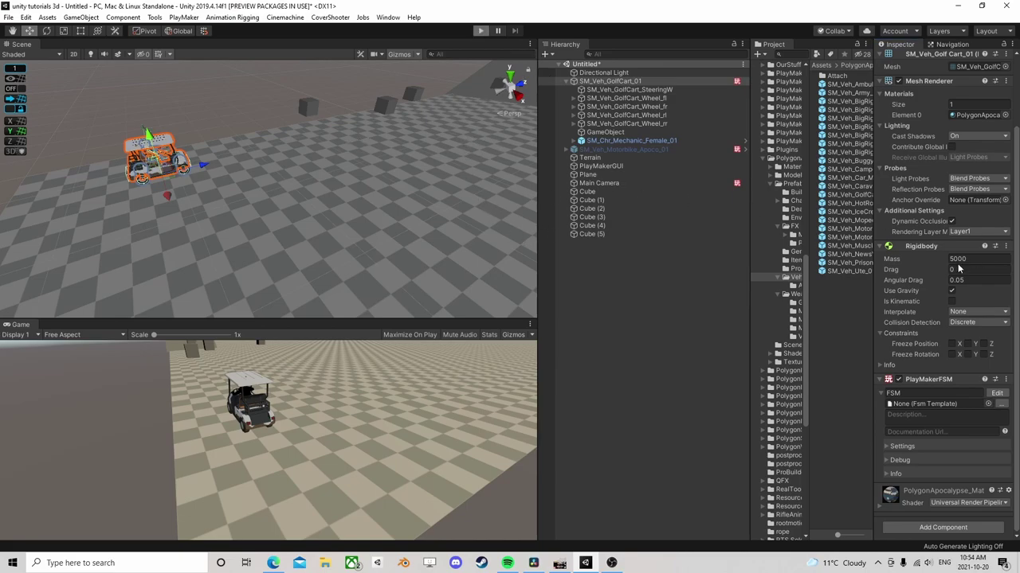
- Run the scene, try driving the golf cart, and examine it and its driver from the side
key(ctrl+p)
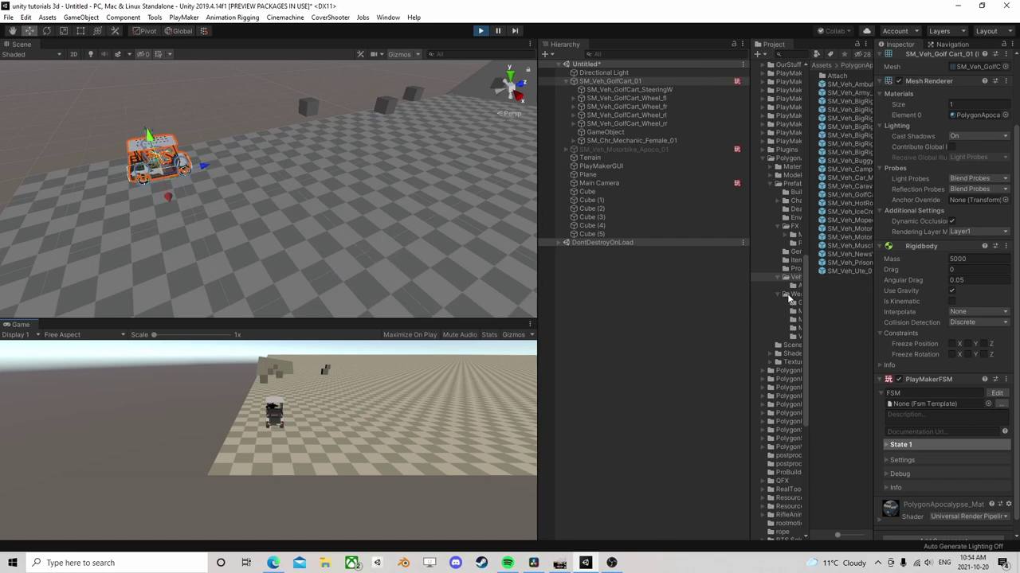
scroll(244, 198, up, 10)
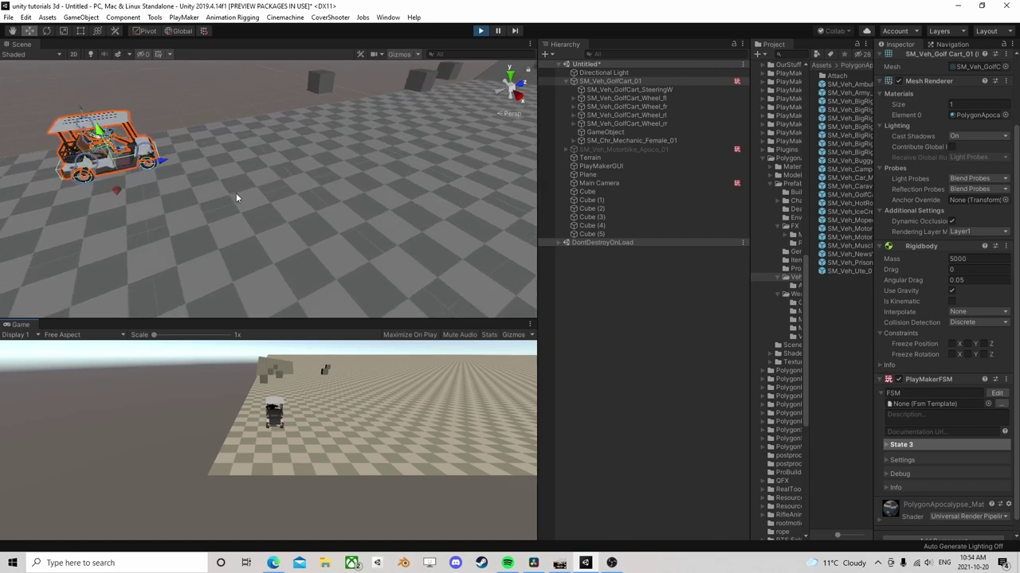
scroll(236, 192, down, 5)
scroll(296, 190, up, 5)
right_drag(299, 189, 239, 135)
scroll(239, 136, up, 2)
middle_drag(237, 134, 233, 161)
alt+drag(232, 161, 239, 161)
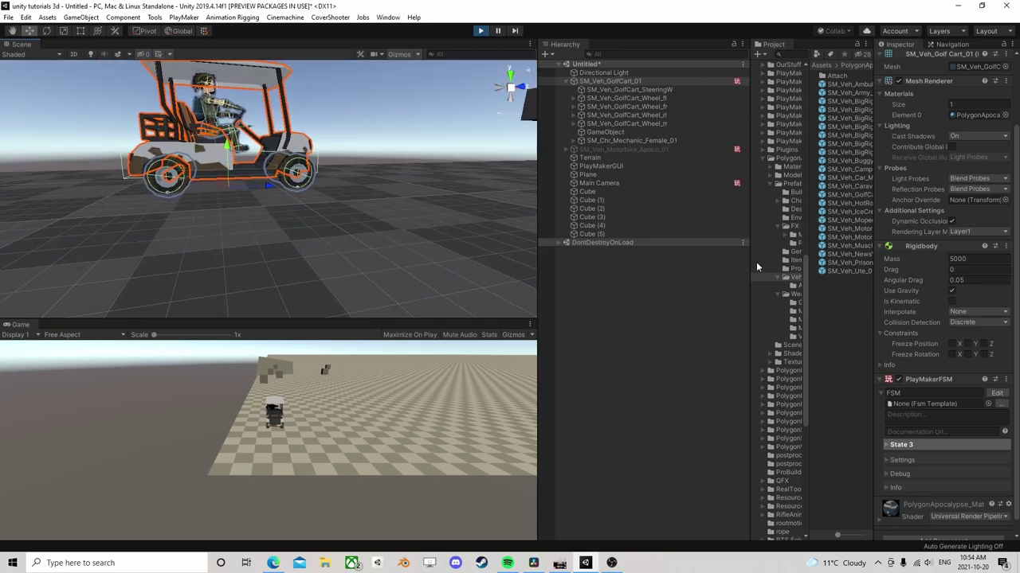
- Open the running cart's FSM, set State 1's Add Force Z to 80000, and test the drive
click(997, 394)
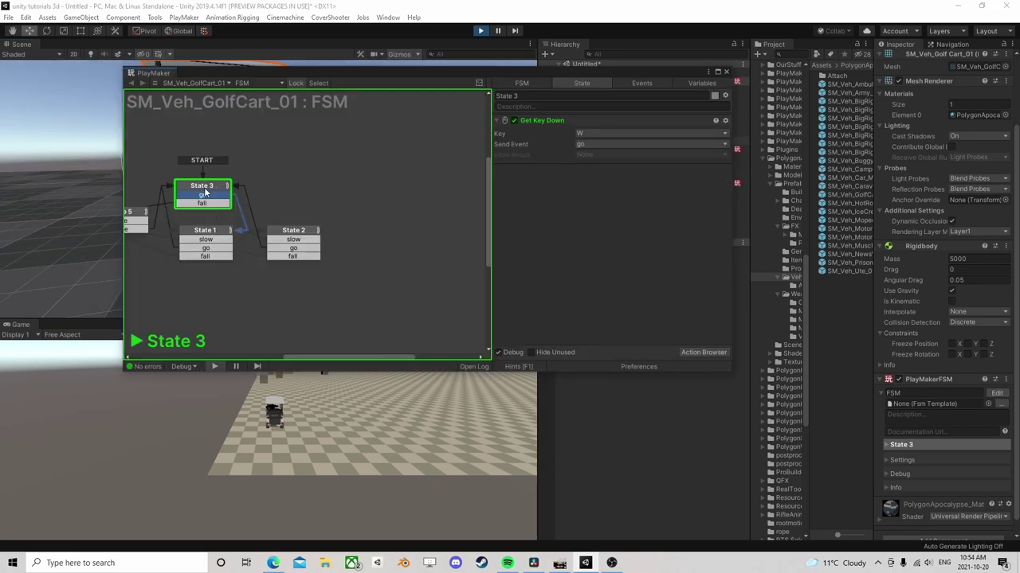
click(215, 228)
drag(440, 77, 657, 68)
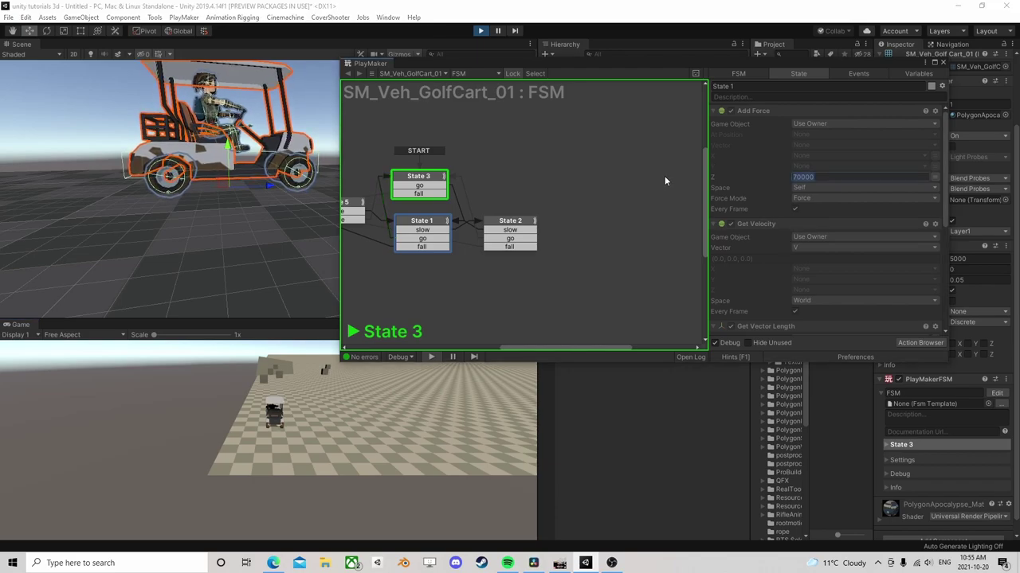
text(80000)
click(425, 457)
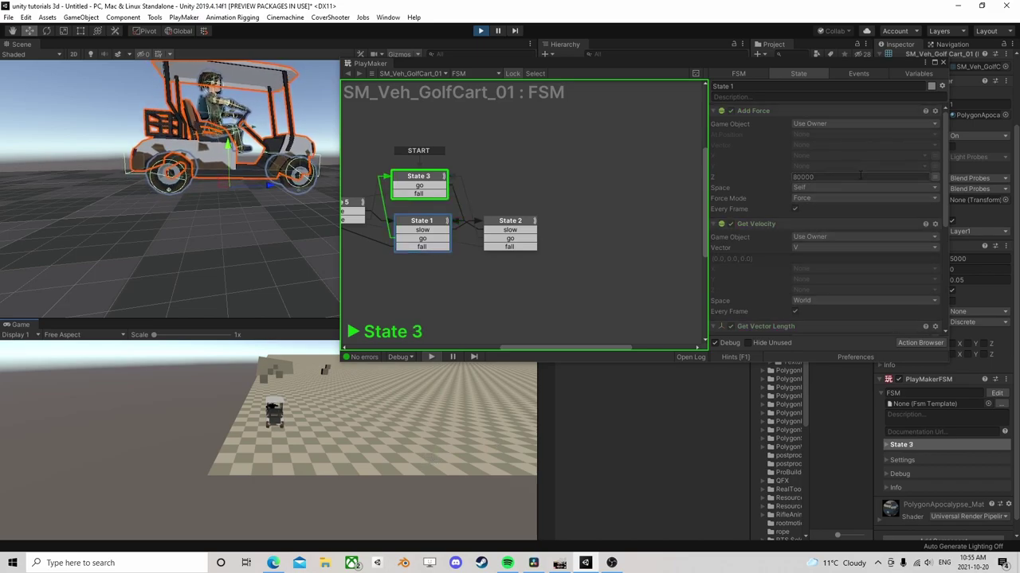
- Raise State 1's Add Force Z to 100000 and try driving the cart again
text(10000)
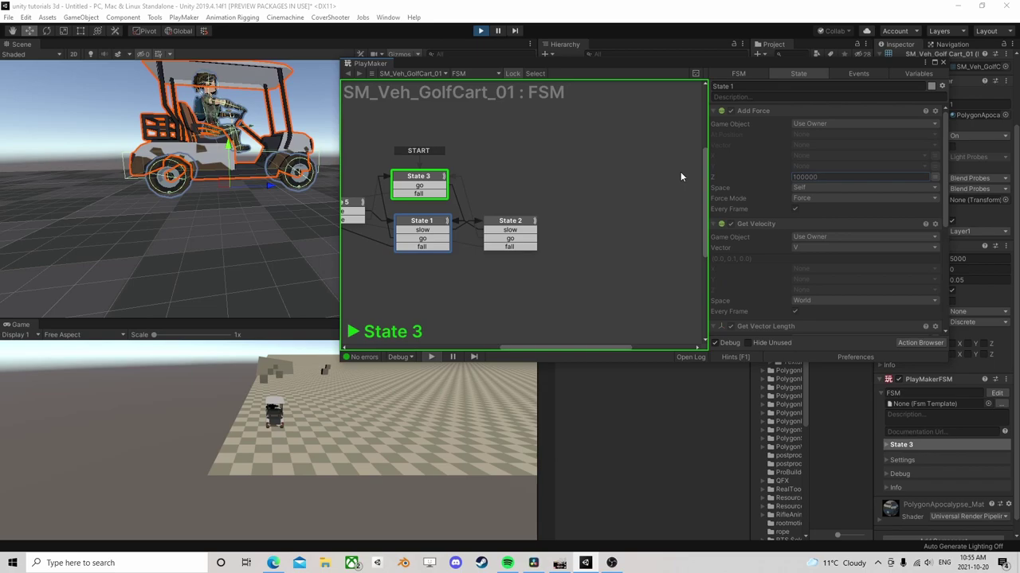
text(0)
key(Return)
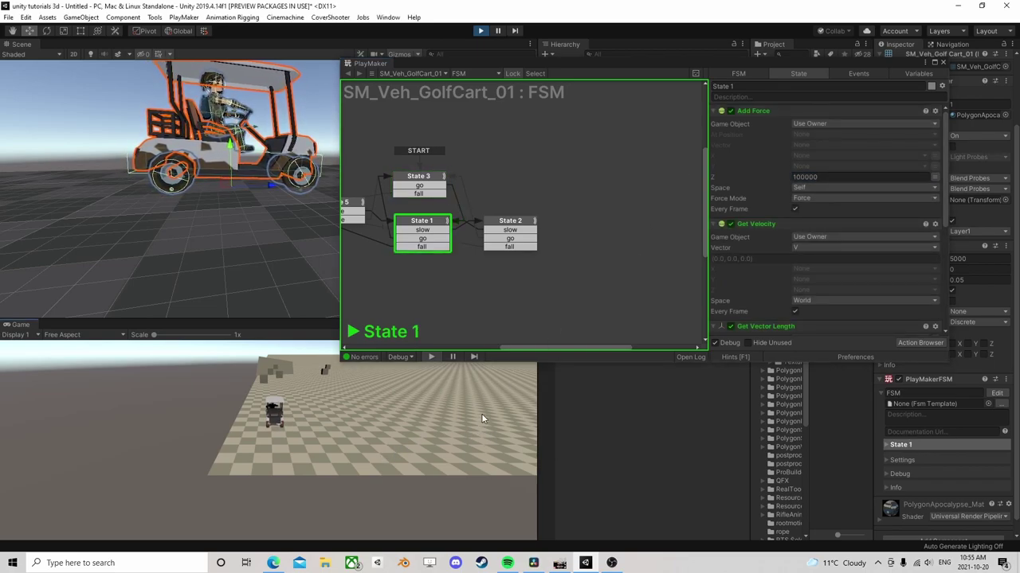
- Raise State 1's Add Force Z to 180000 and drive the cart forward while watching it in the scene
click(793, 177)
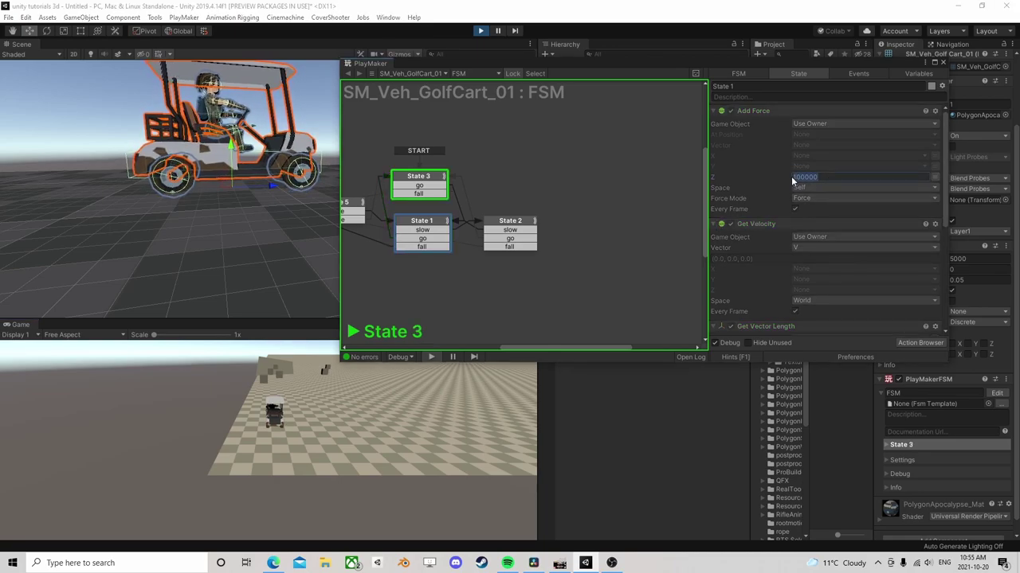
text(13)
click(302, 415)
key(w)
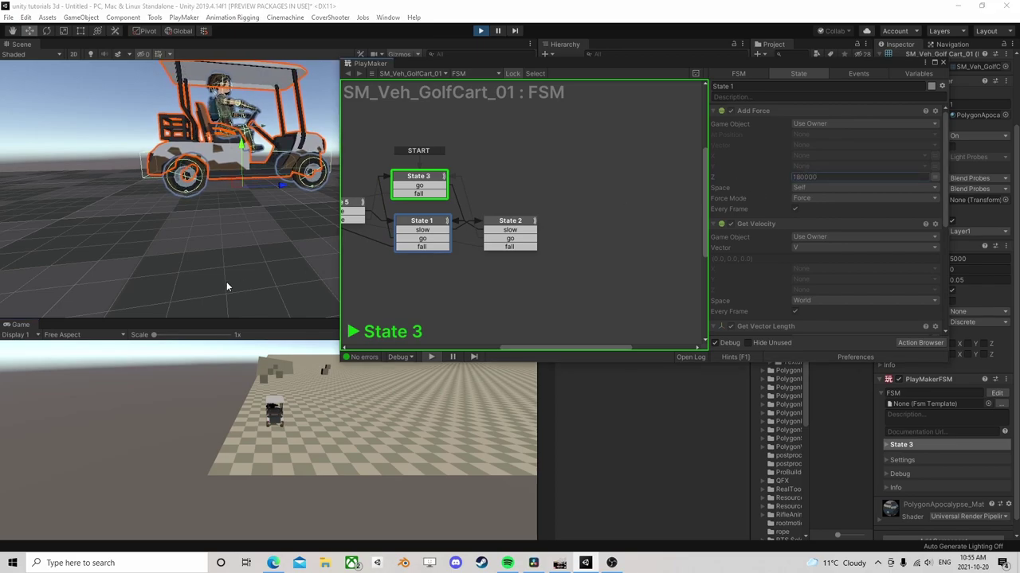
right_drag(242, 284, 260, 248)
middle_drag(196, 210, 254, 254)
click(314, 409)
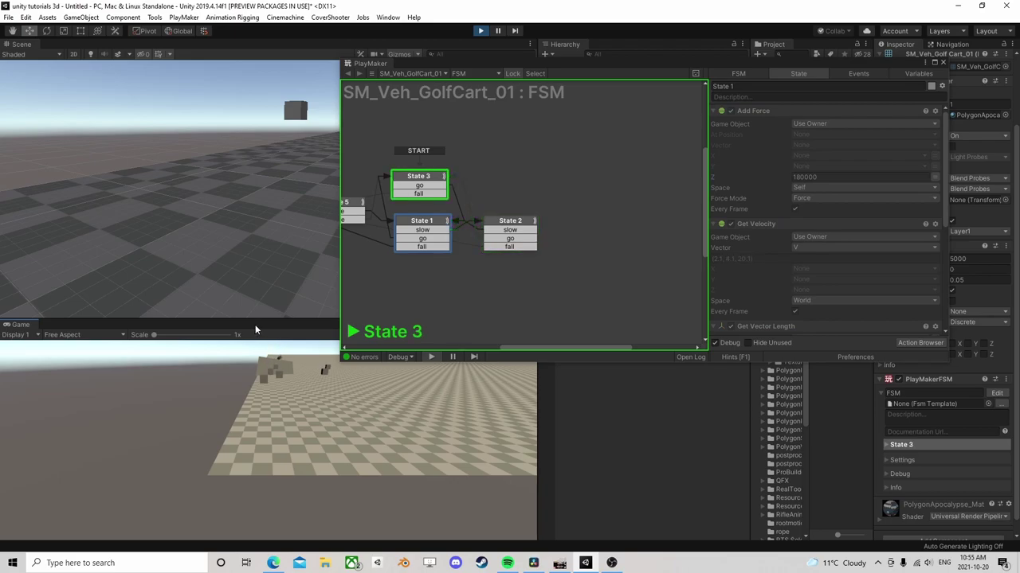
- Stop the run, move the FSM editor clear of the cart's properties, and set the cart's Rigidbody mass to 1000
click(480, 31)
drag(619, 67, 352, 119)
click(965, 259)
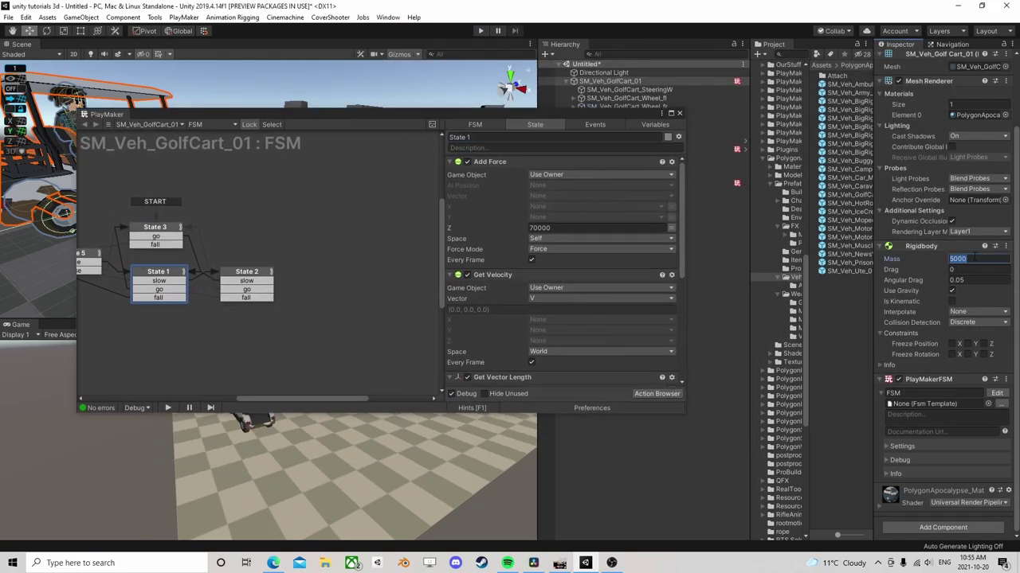
text(15)
text(00)
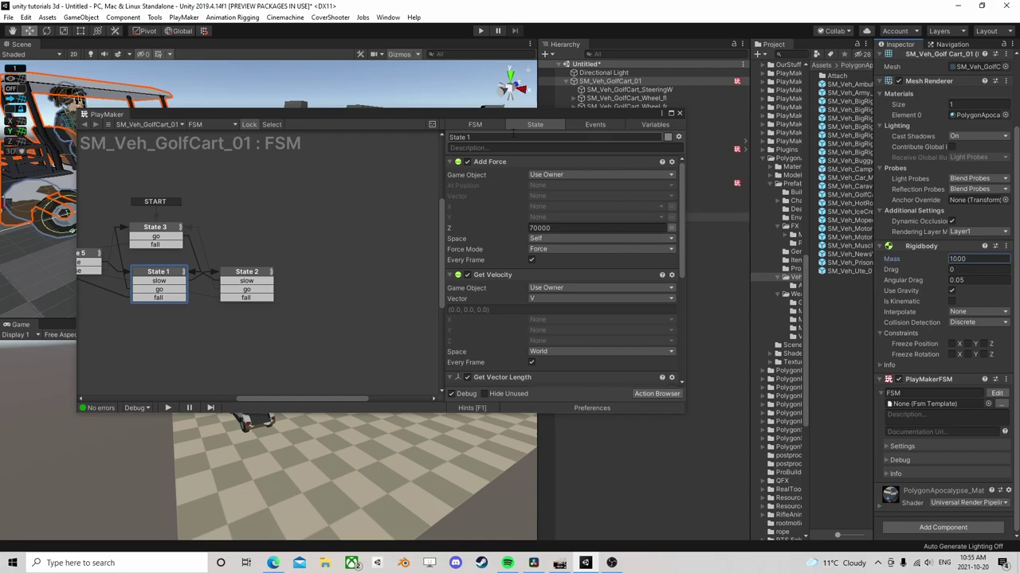
- Move the FSM editor clear of the scene view and run the scene to test the drive with the new mass
drag(504, 115, 795, 147)
click(877, 259)
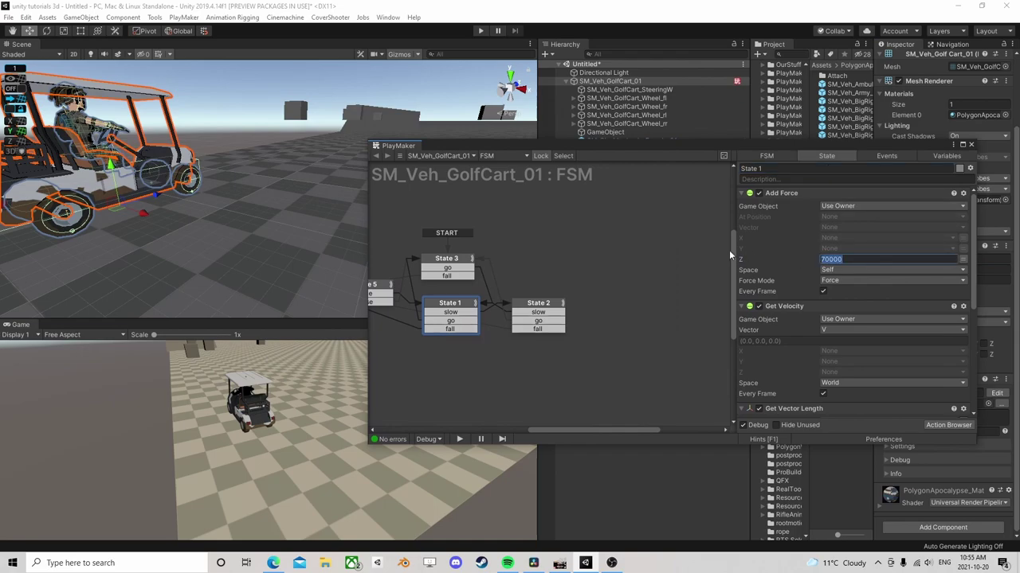
click(472, 32)
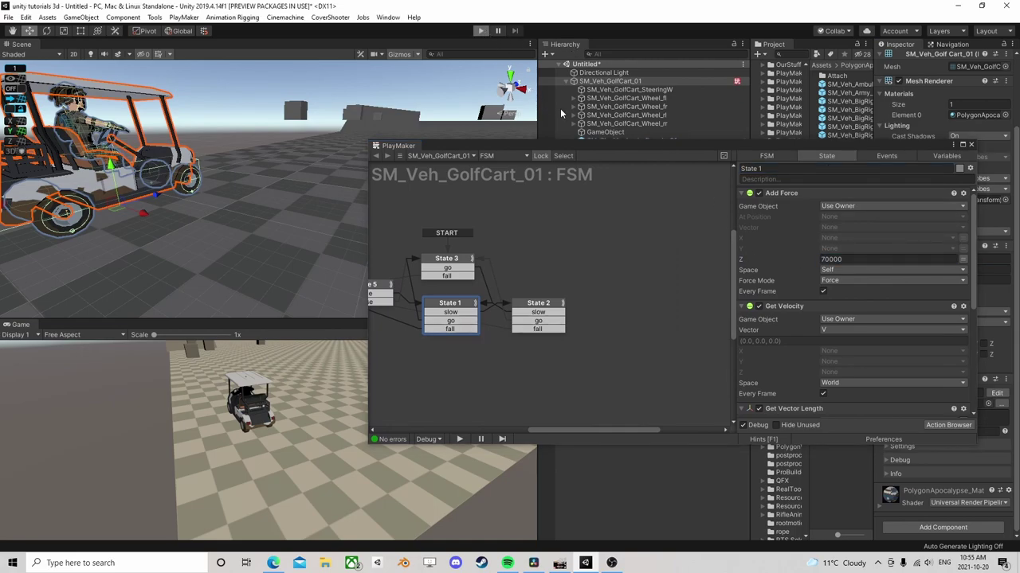
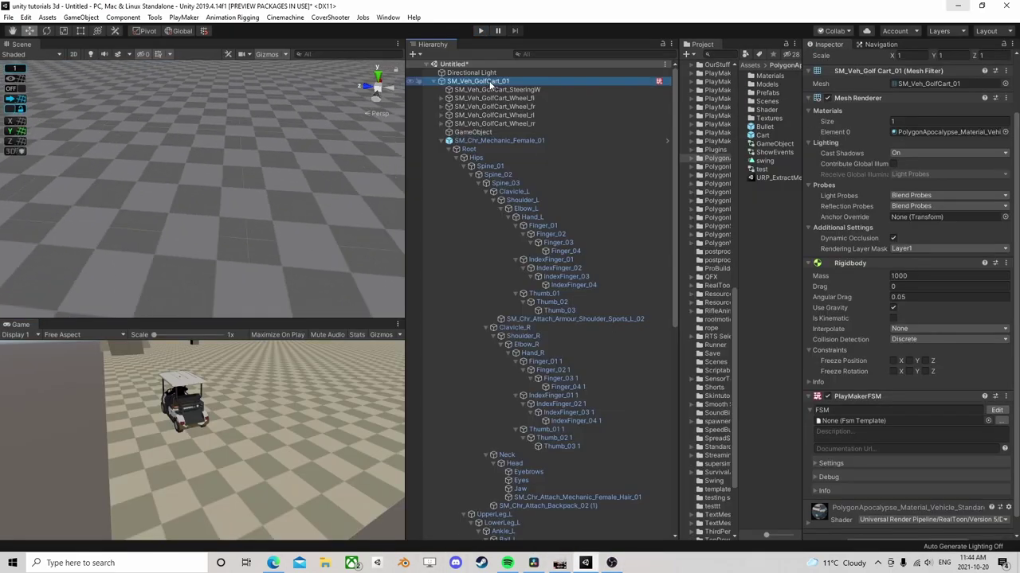
- Frame the golf cart in the scene and inspect the seated mechanic up close
double_click(490, 83)
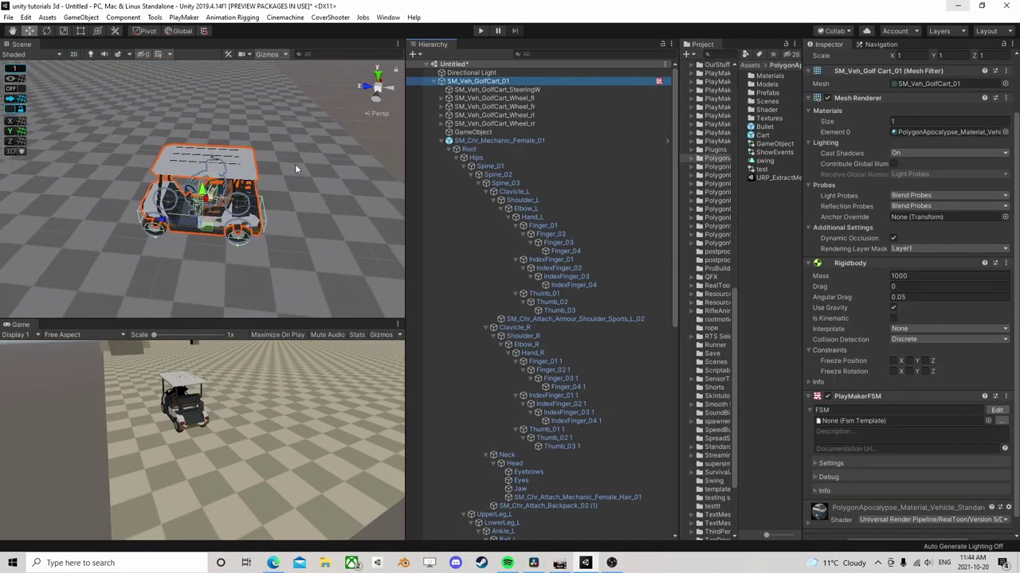
scroll(291, 167, up, 5)
scroll(266, 223, up, 5)
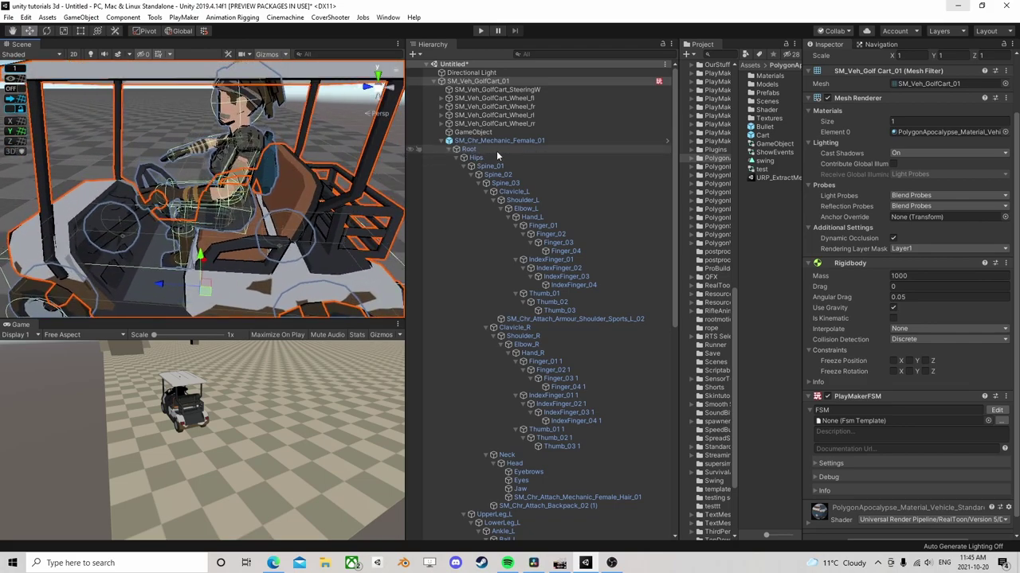
click(183, 18)
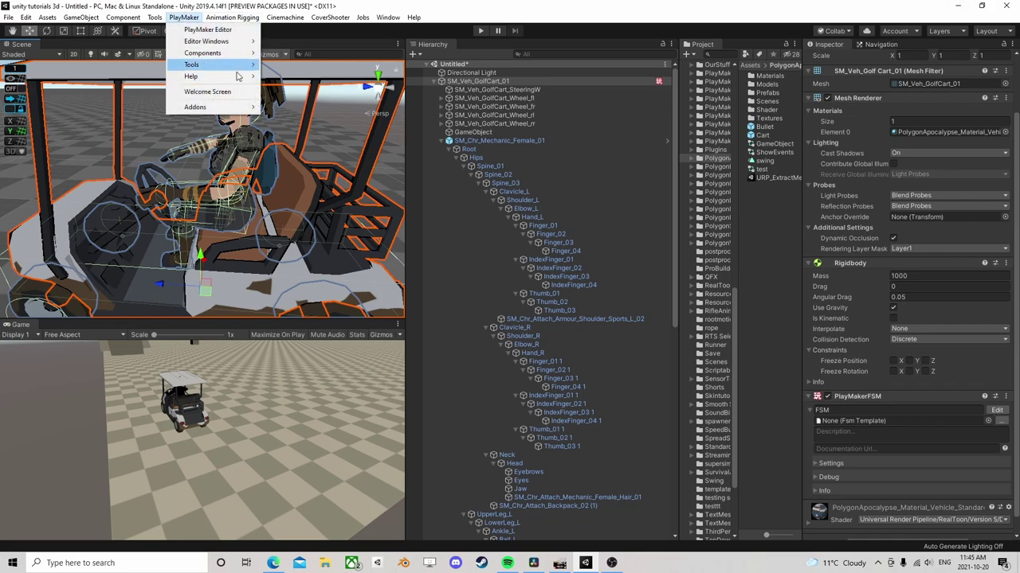
mouse_move(188, 110)
mouse_move(290, 154)
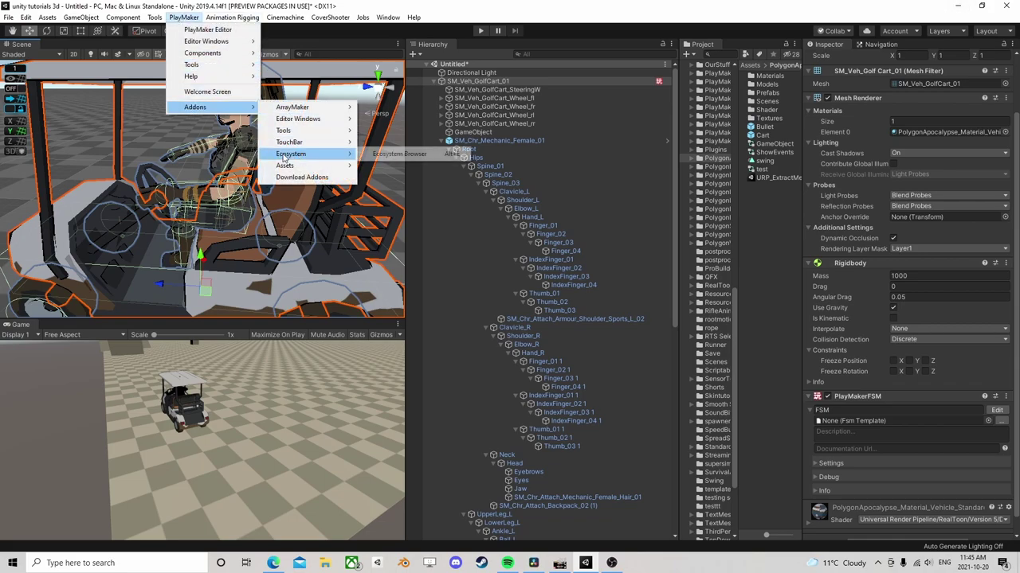
click(440, 4)
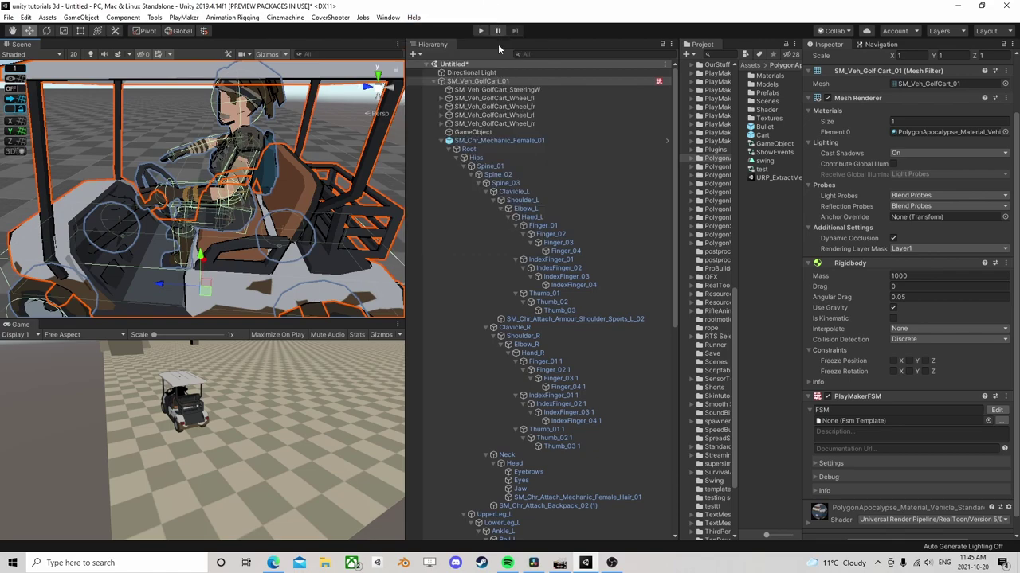
- Review the golf cart's existing drive FSM and close its editor
scroll(935, 368, down, 1)
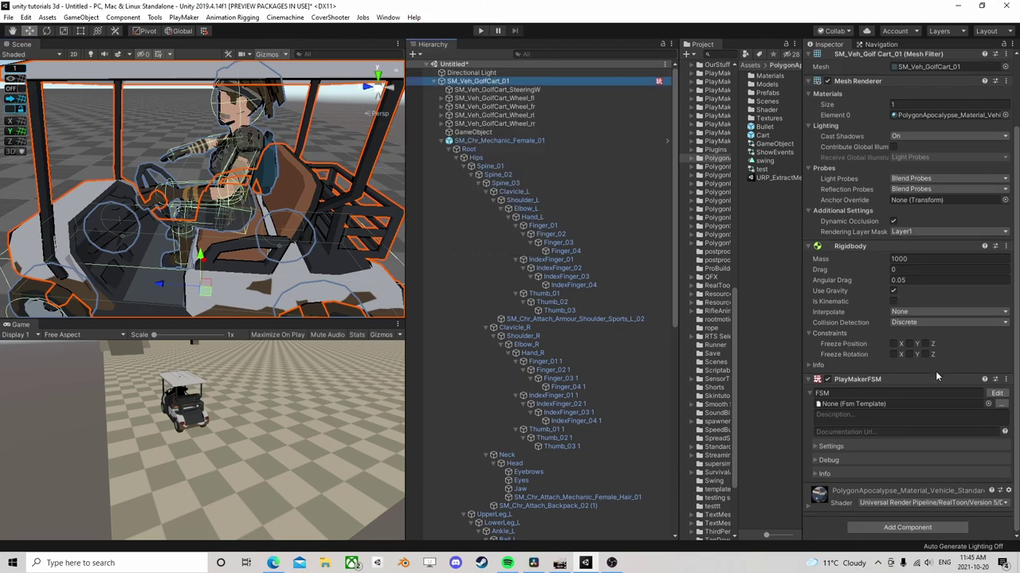
click(997, 395)
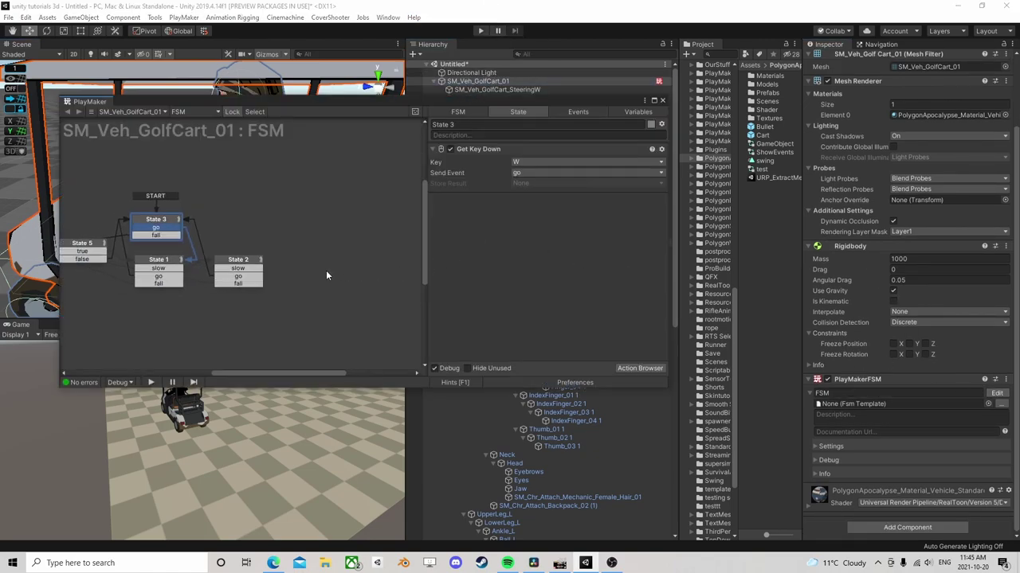
click(662, 100)
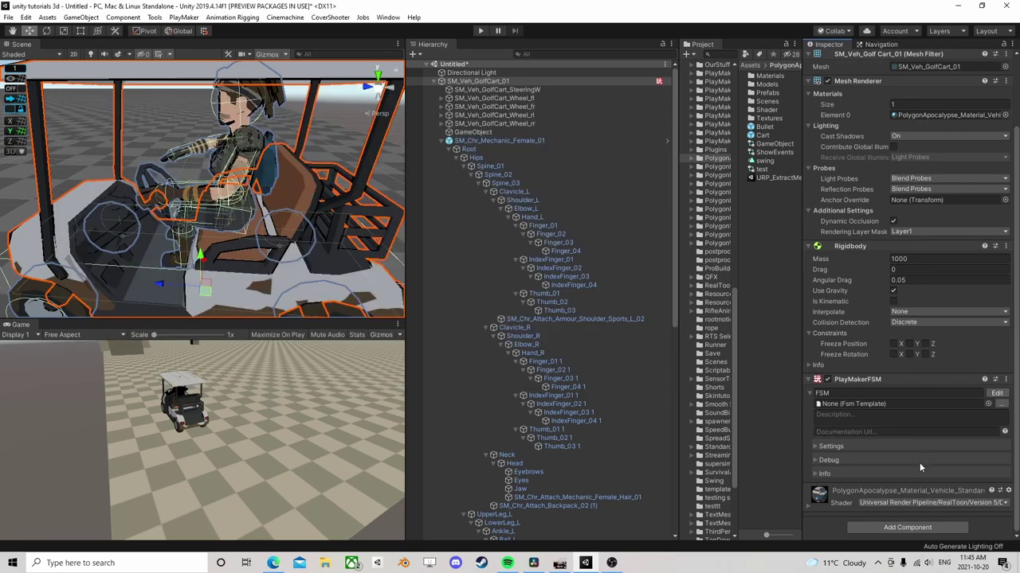
- Add a second PlayMaker FSM component to the golf cart and open it for editing
click(937, 529)
click(879, 438)
scroll(846, 406, down, 5)
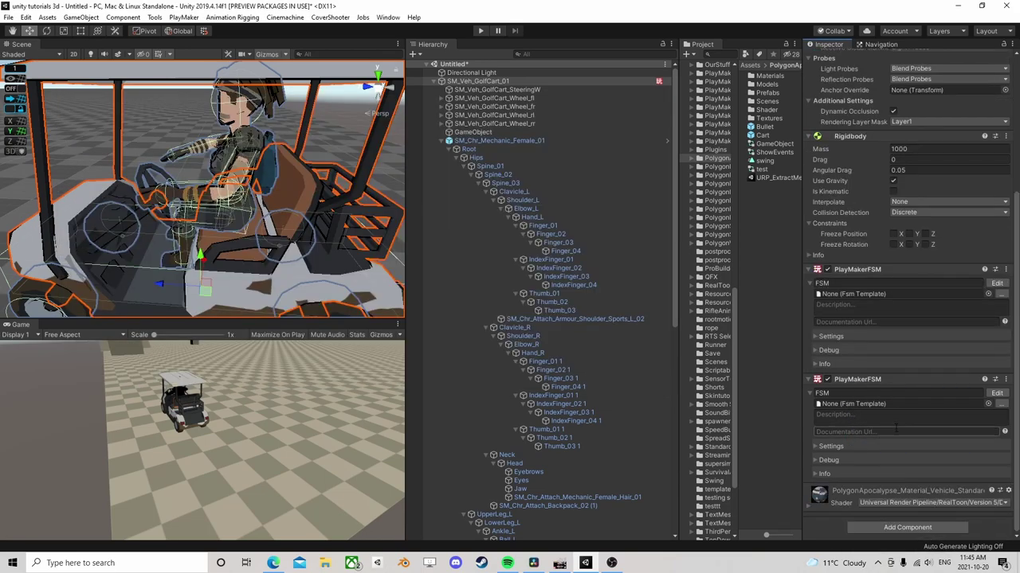
click(997, 393)
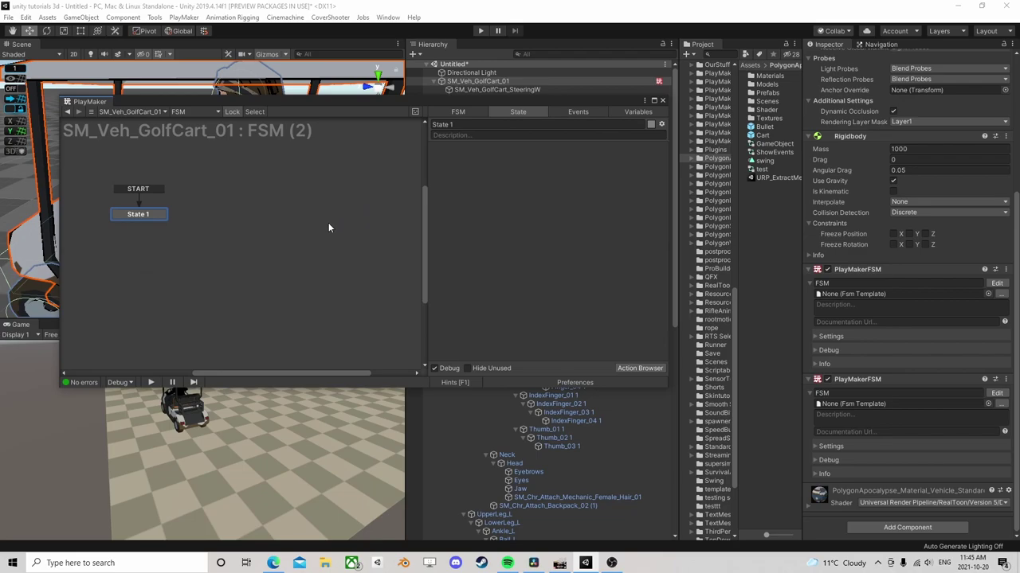
- Add a second state with a Set Configurable Joint Drives action to the new FSM, and close the editor
middle_drag(326, 228, 223, 209)
right_click(280, 207)
click(629, 367)
text(set)
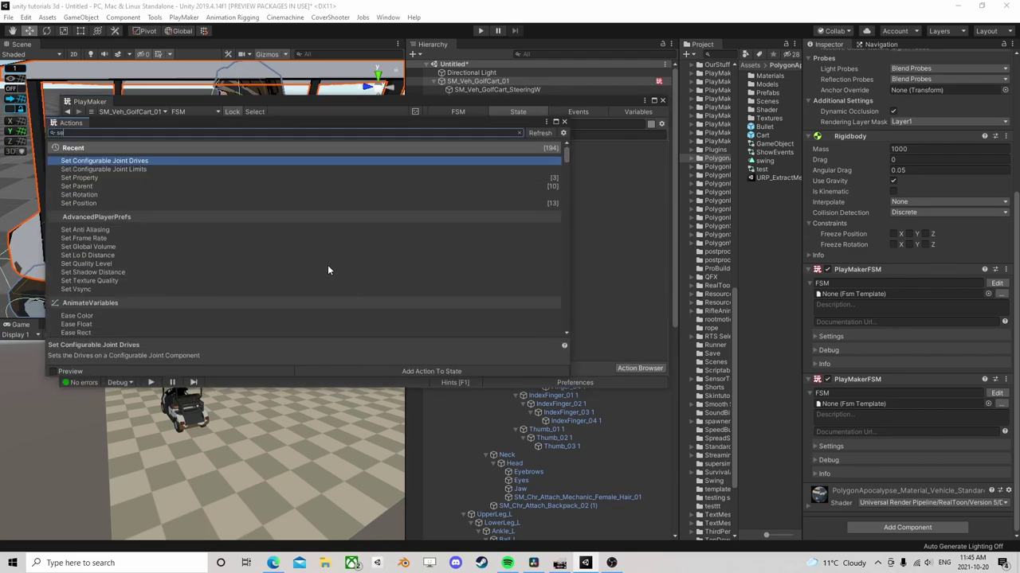
double_click(109, 163)
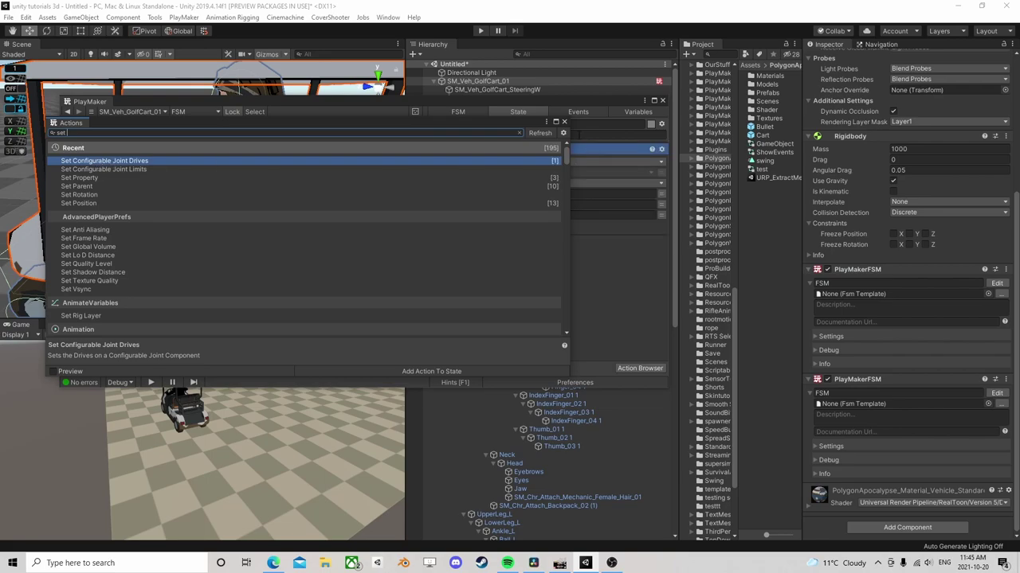
click(563, 124)
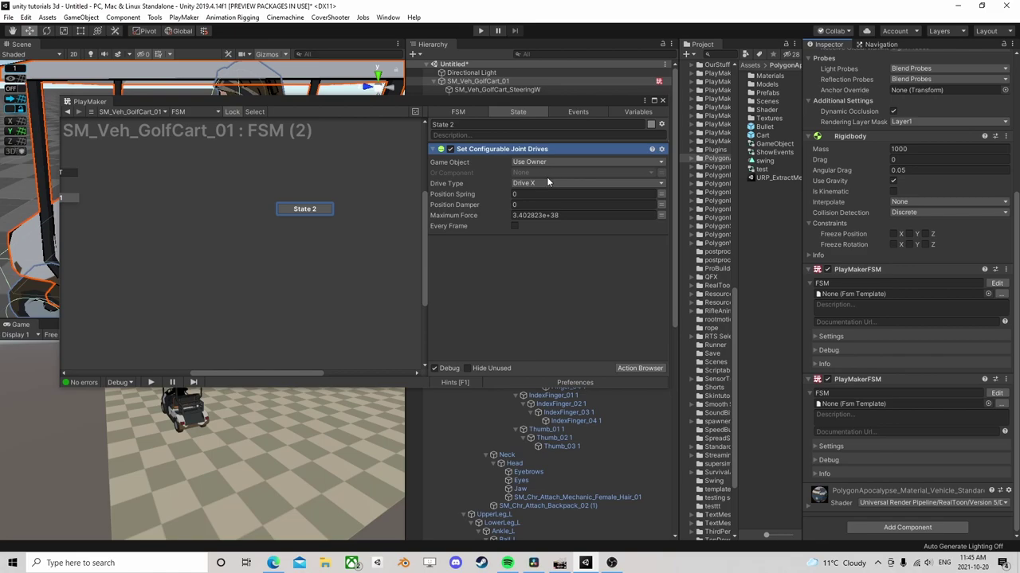
middle_drag(212, 221, 317, 215)
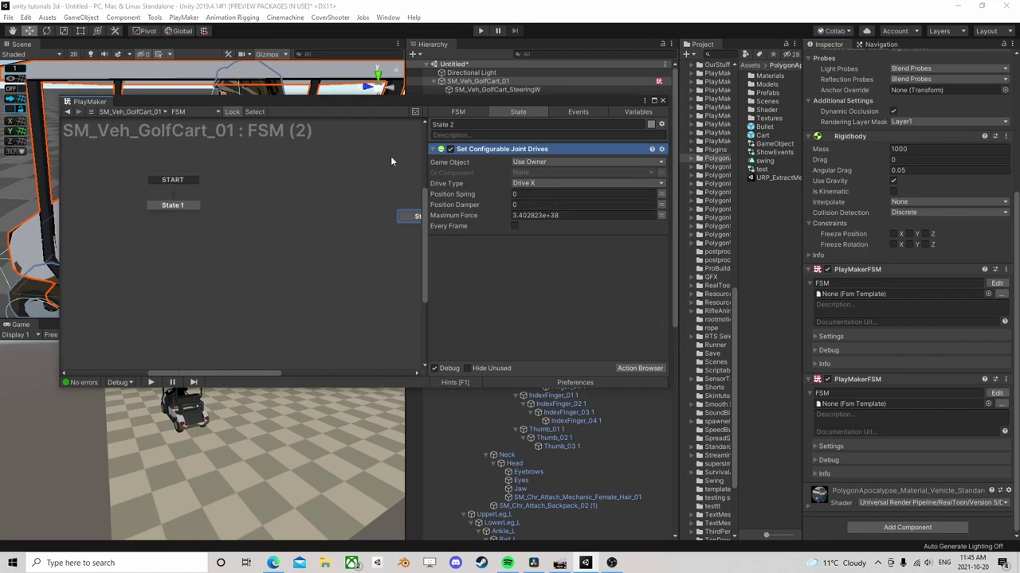
click(662, 101)
- Select the cube obstacle in the scene to examine its tag, and bring the view back to the golf cart
scroll(234, 186, down, 5)
middle_drag(234, 187, 205, 199)
right_drag(257, 179, 164, 119)
click(164, 118)
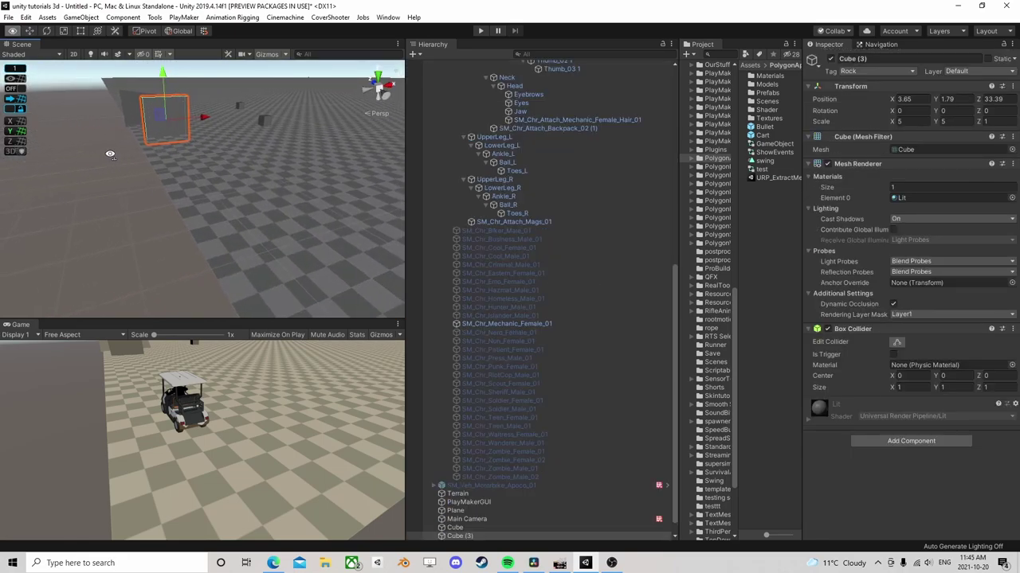
right_drag(108, 154, 435, 125)
right_drag(183, 168, 382, 191)
middle_drag(227, 239, 243, 246)
right_drag(243, 245, 334, 175)
scroll(478, 159, up, 15)
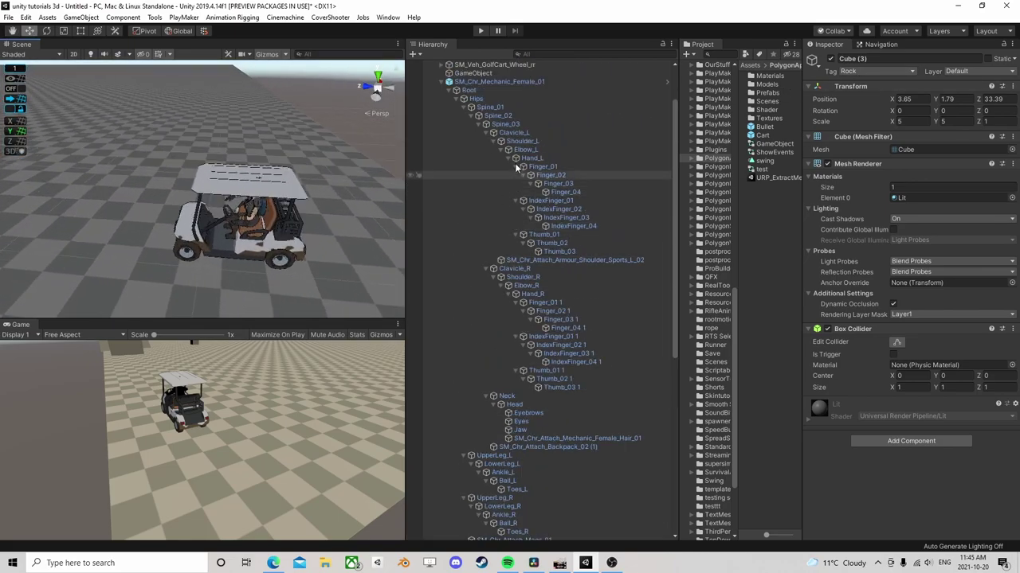
- Reopen the golf cart's second FSM and add a Collision Event action to State 1
click(476, 81)
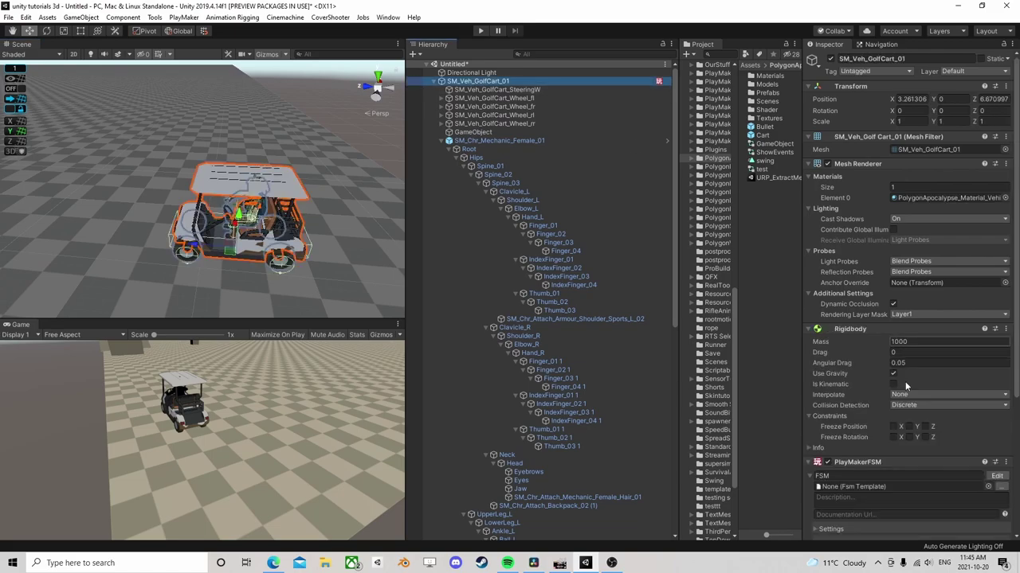
scroll(986, 400, down, 5)
click(994, 395)
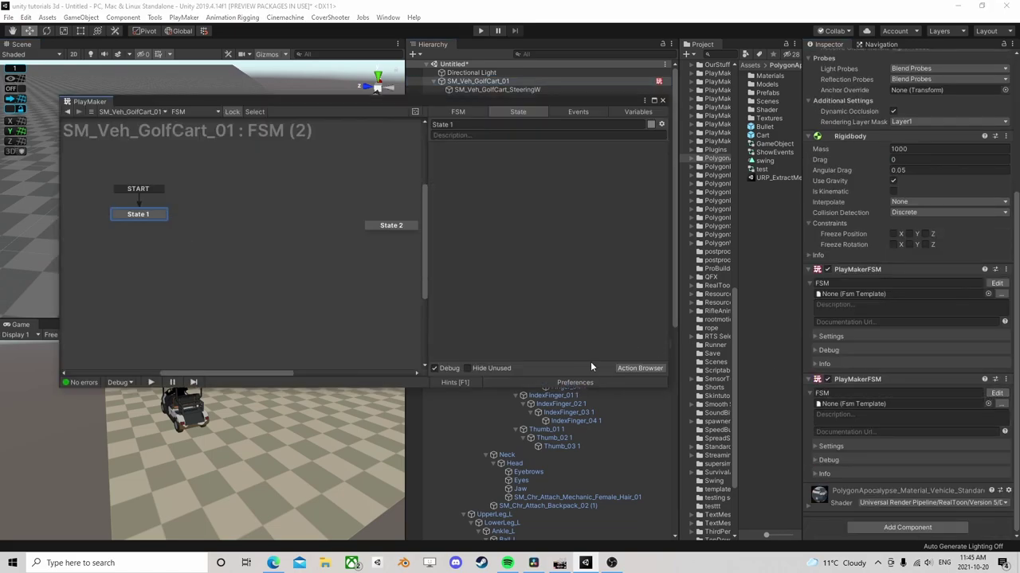
click(633, 368)
text(coll)
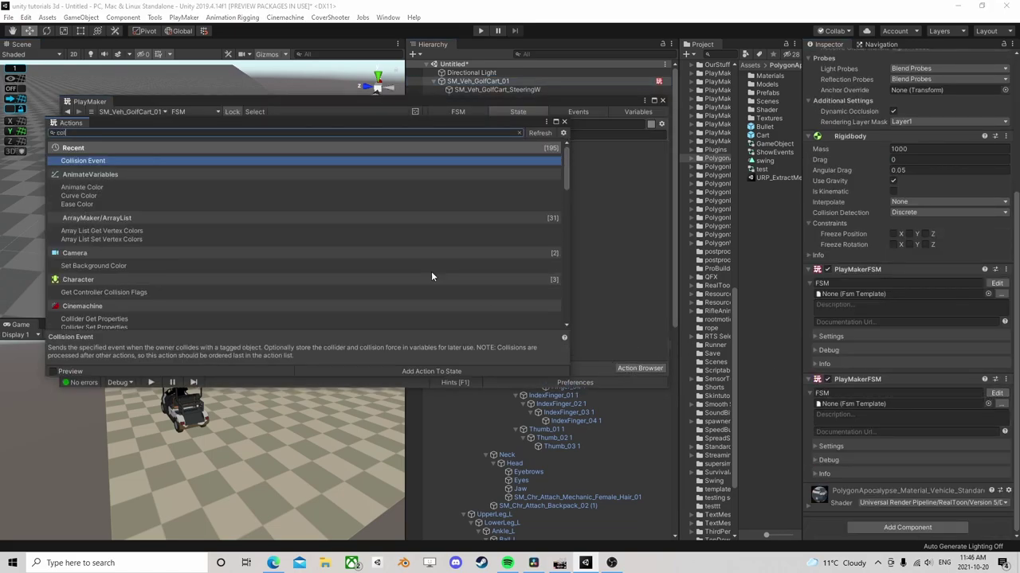
double_click(88, 161)
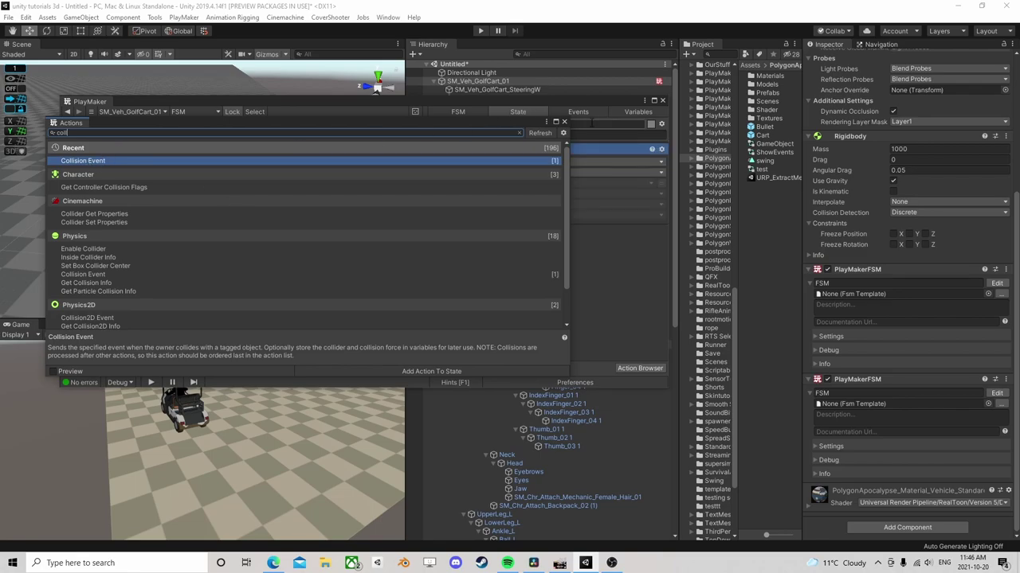
click(564, 121)
- Set the Collision Event's collide tag to Rock and have it send a new event named hit
click(522, 183)
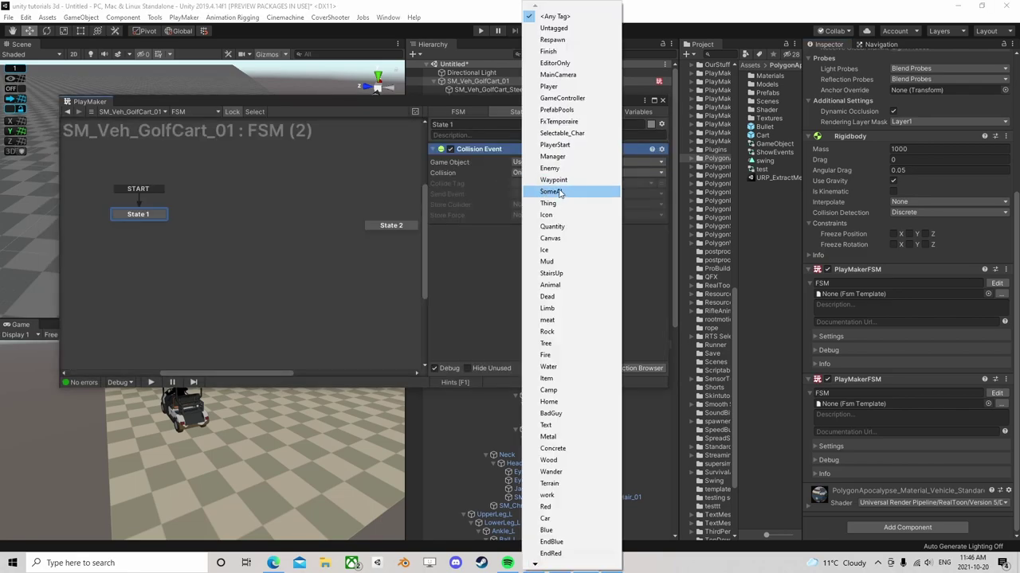
click(562, 332)
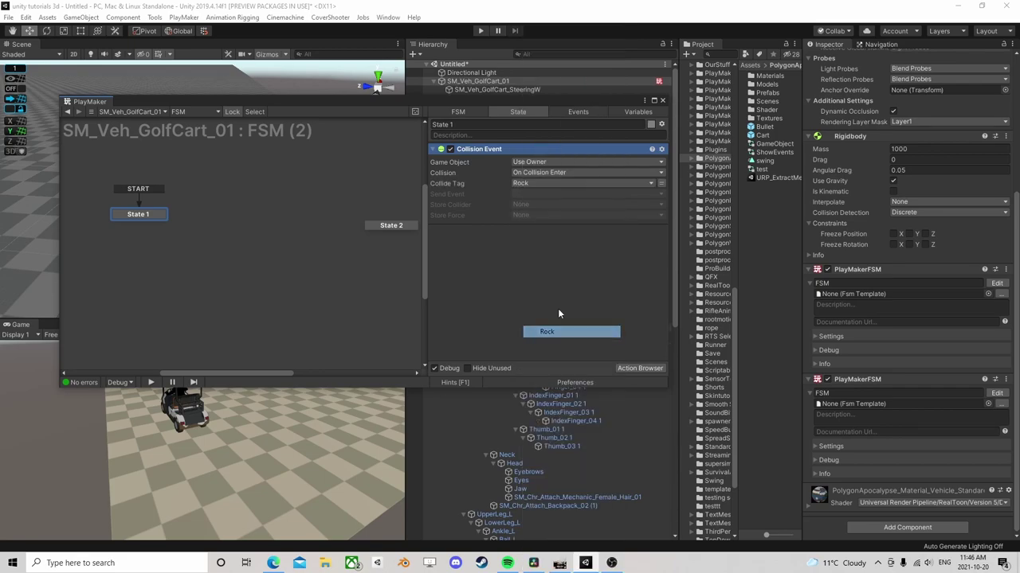
click(532, 195)
click(548, 259)
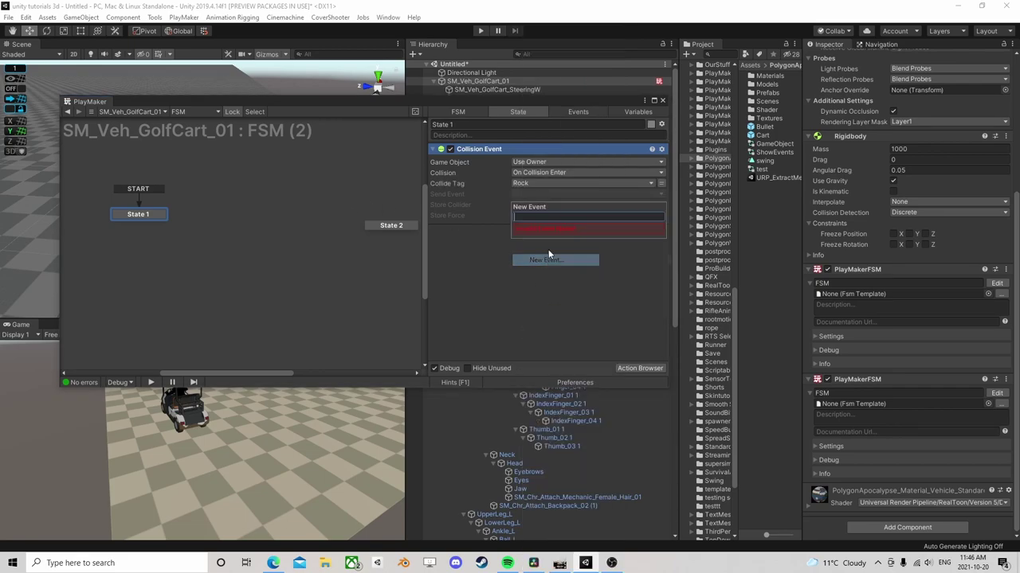
text(hit)
key(Return)
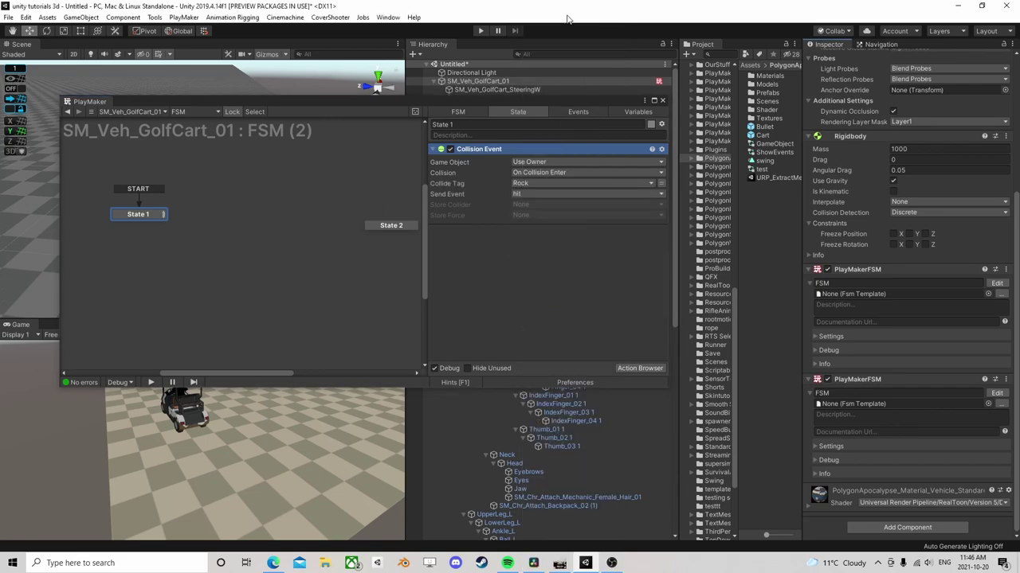
- Store the collision force in a new variable named Force
click(517, 215)
click(529, 255)
text(Force)
key(Return)
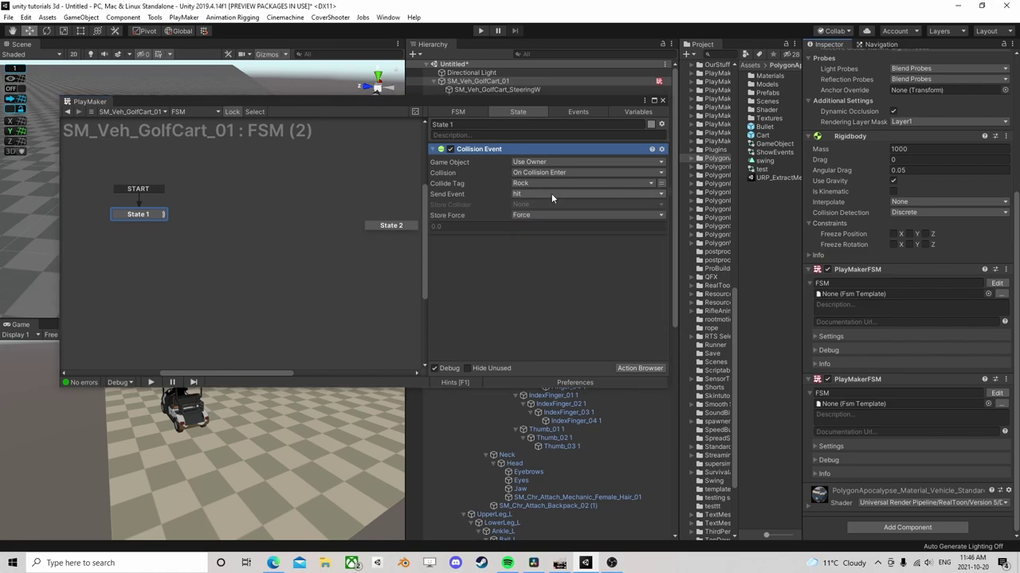
- Add a hit transition to State 1 and connect it to a new state beside it
right_click(134, 215)
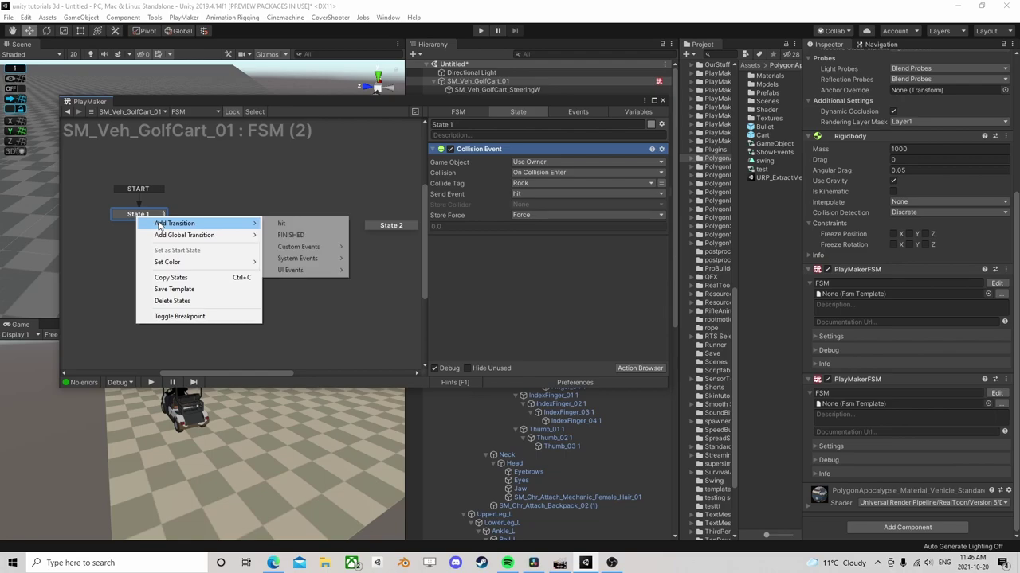
click(283, 221)
drag(139, 223, 253, 221)
- Add a Float Compare action to State 3 and use the Force variable as Float 1
click(637, 368)
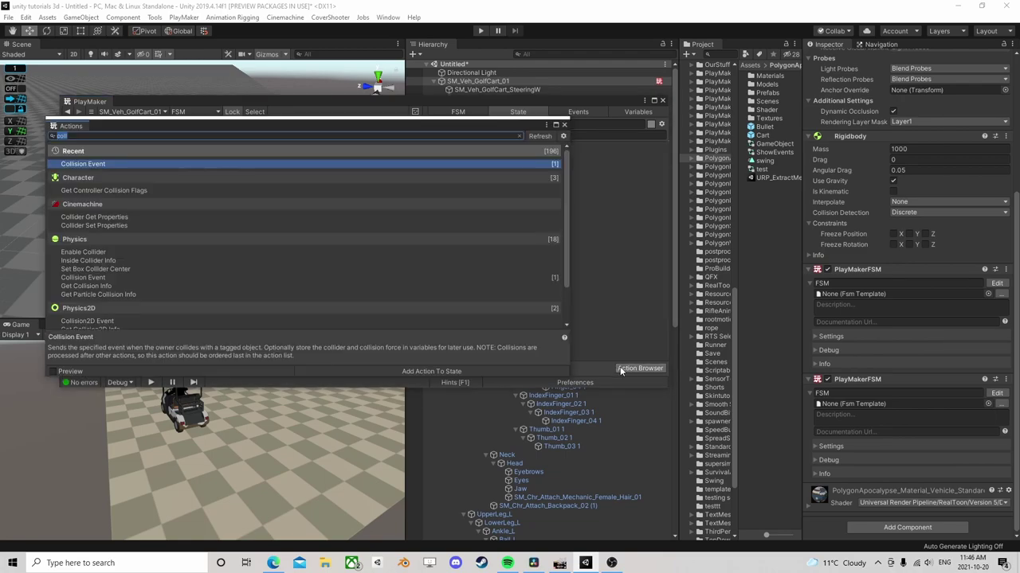
text(float)
key(Return)
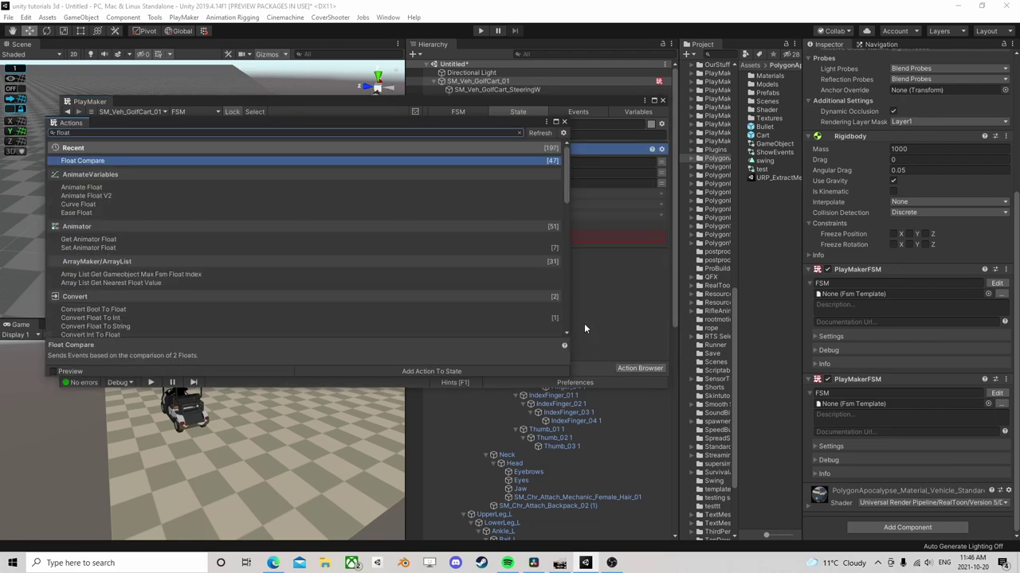
click(564, 122)
click(565, 162)
- Set Float Compare's Float 2 to 15 and send a new skip event for both Less Than and Equal
click(526, 183)
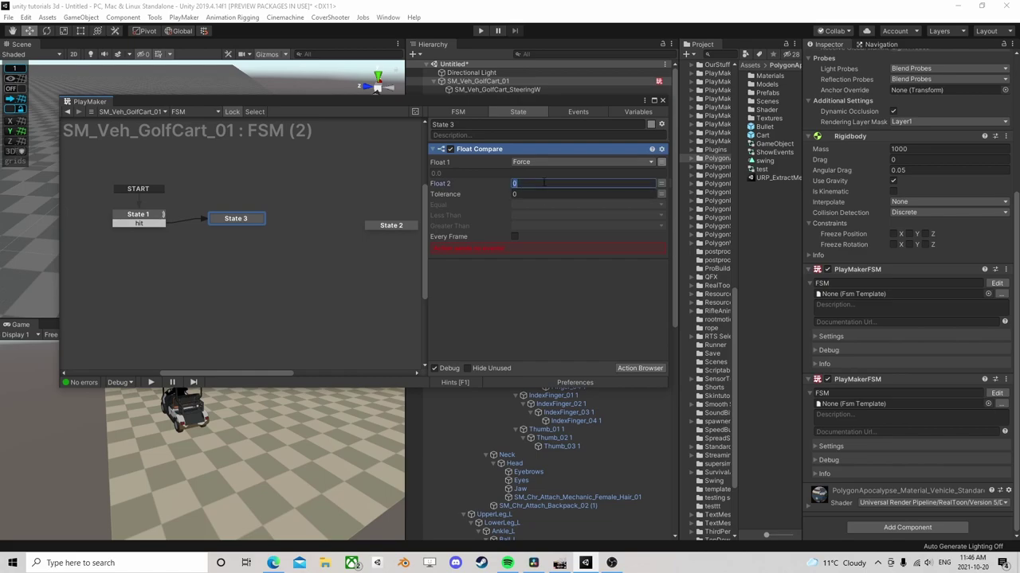
click(525, 212)
click(551, 289)
text(ski)
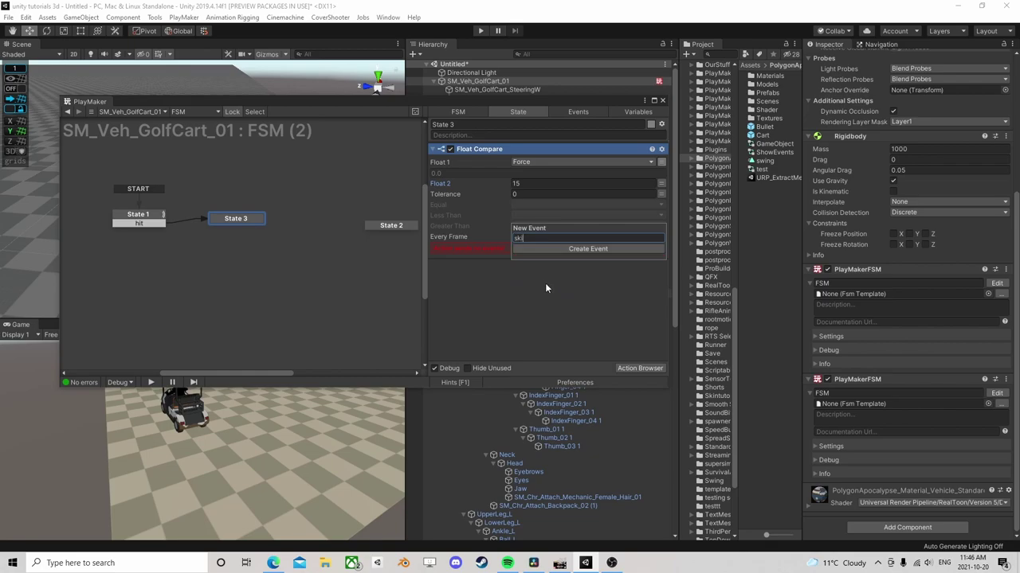
text(p)
key(Return)
click(525, 210)
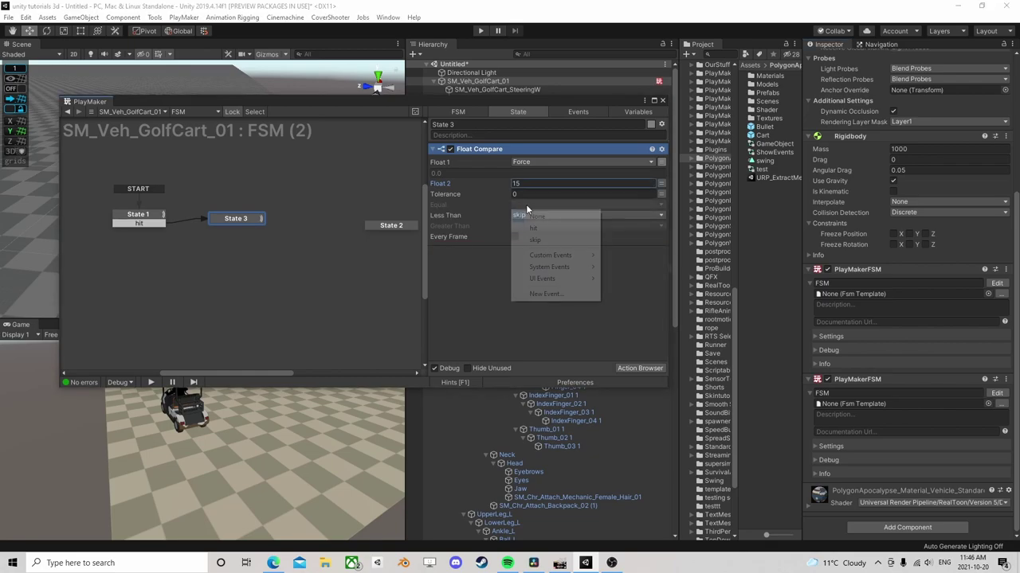
click(536, 240)
- Add a skip transition to State 3 and connect it back to State 1
right_click(233, 221)
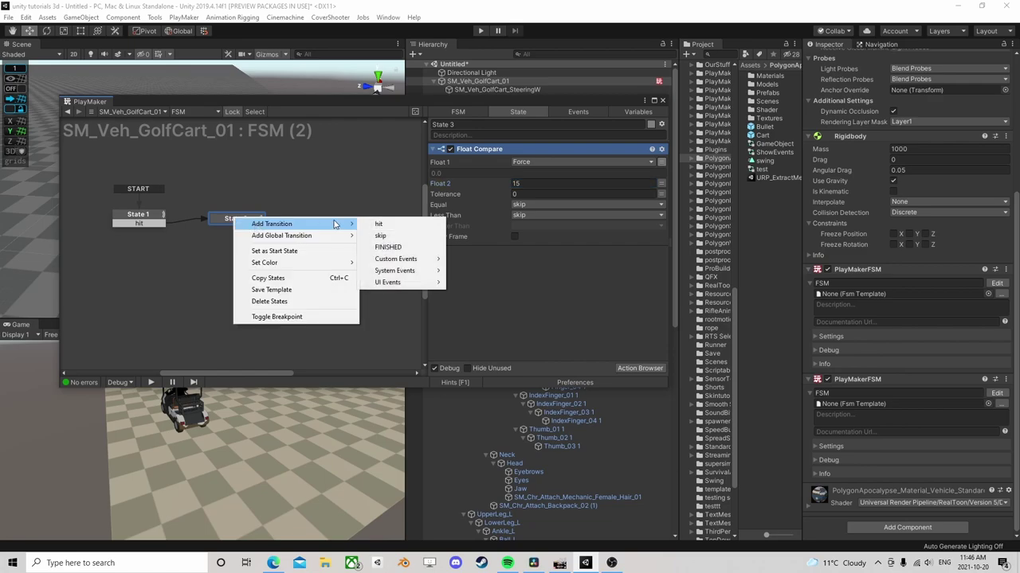
click(374, 232)
drag(235, 227, 140, 220)
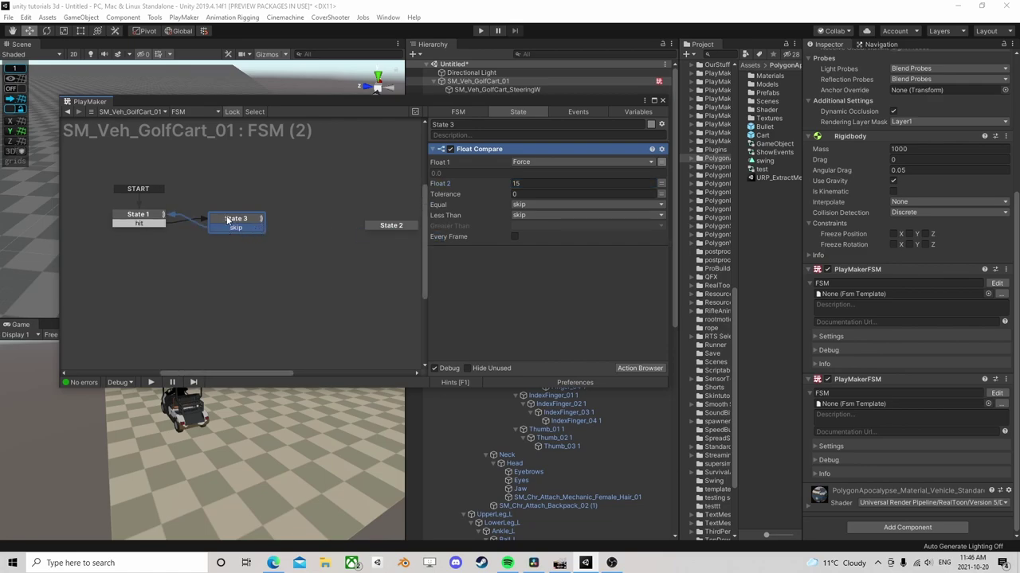
- Create a new event named crash for Float Compare's Greater Than result
click(527, 228)
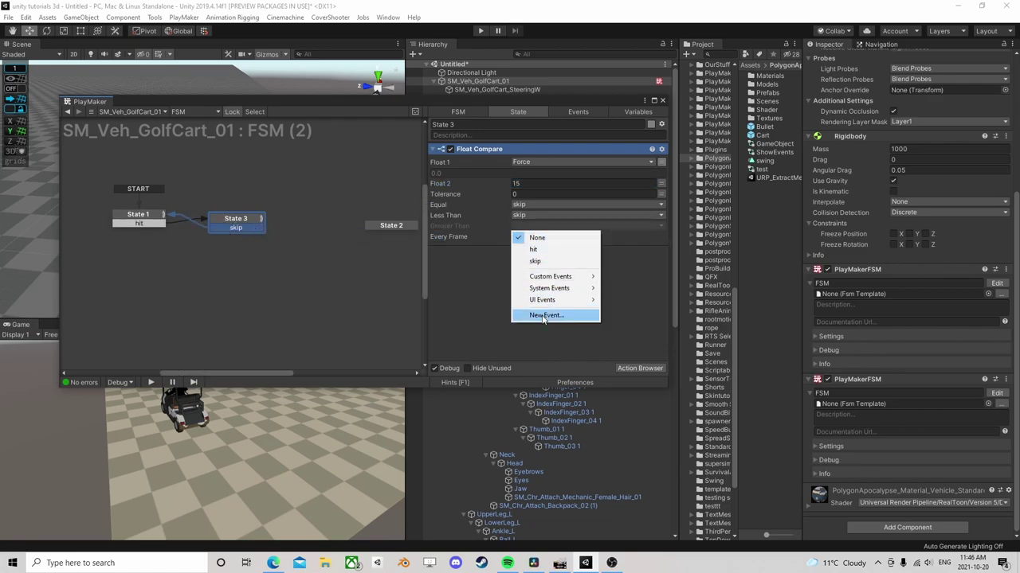
click(549, 314)
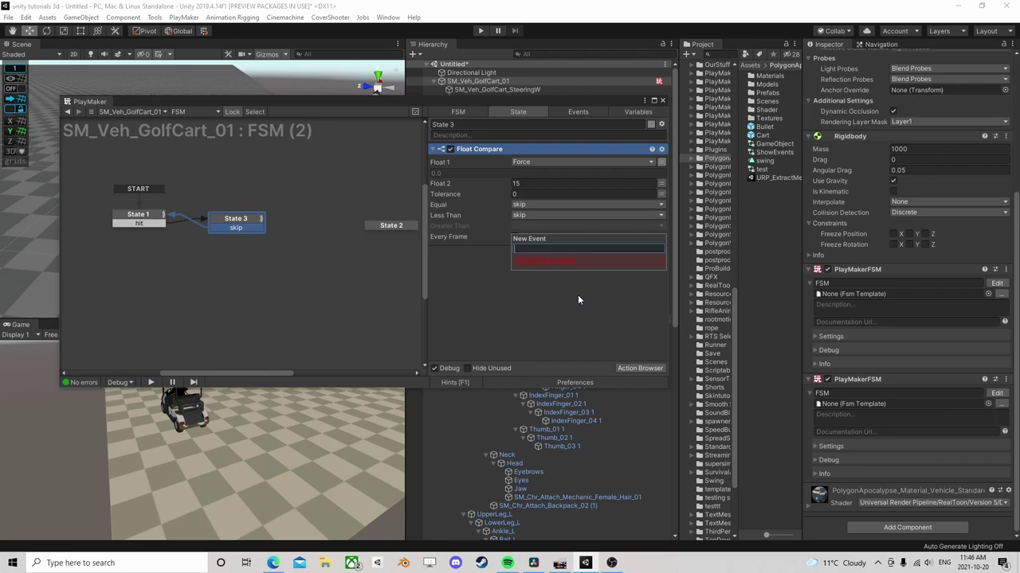
text(crash)
key(Return)
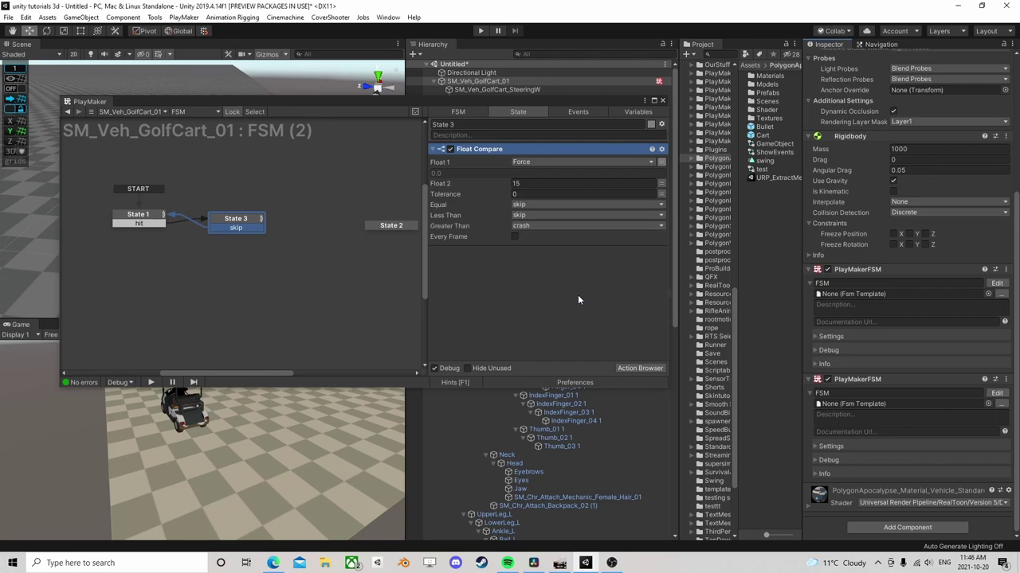
- Add a crash transition to State 3 and connect it to a new state beside it
right_click(247, 223)
mouse_move(297, 227)
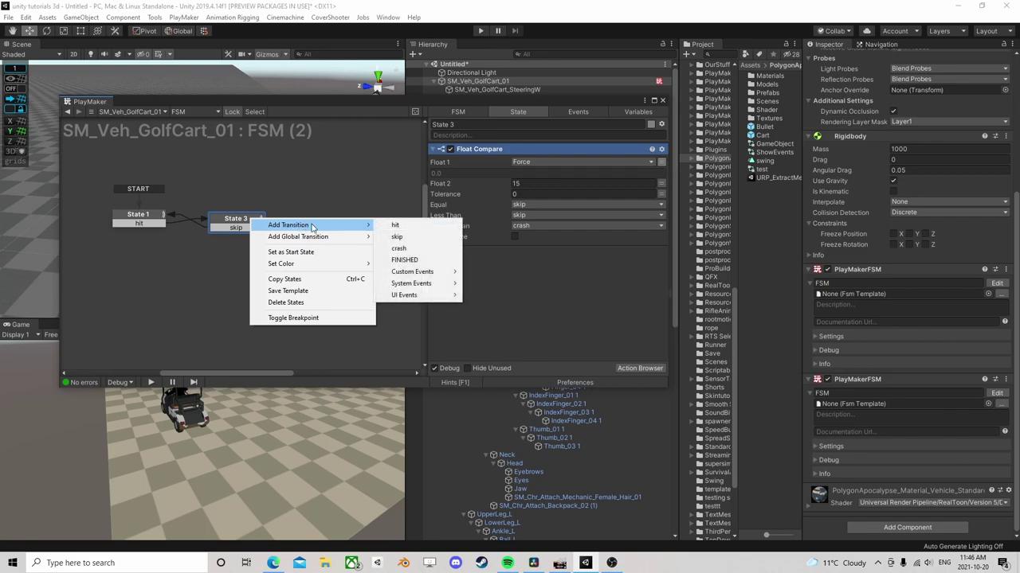
click(418, 249)
drag(258, 241, 321, 220)
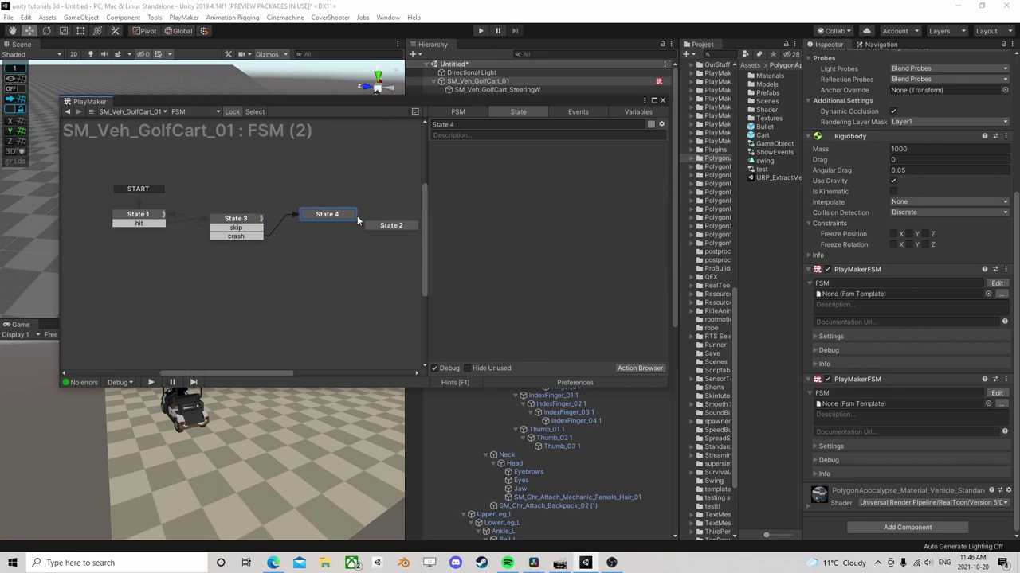
- Add a Set Parent action to State 4 and specify SM_Chr_Mechanic_Female_01 as its game object
mouse_move(460, 105)
mouse_down()
mouse_move(414, 115)
mouse_move(469, 104)
mouse_up()
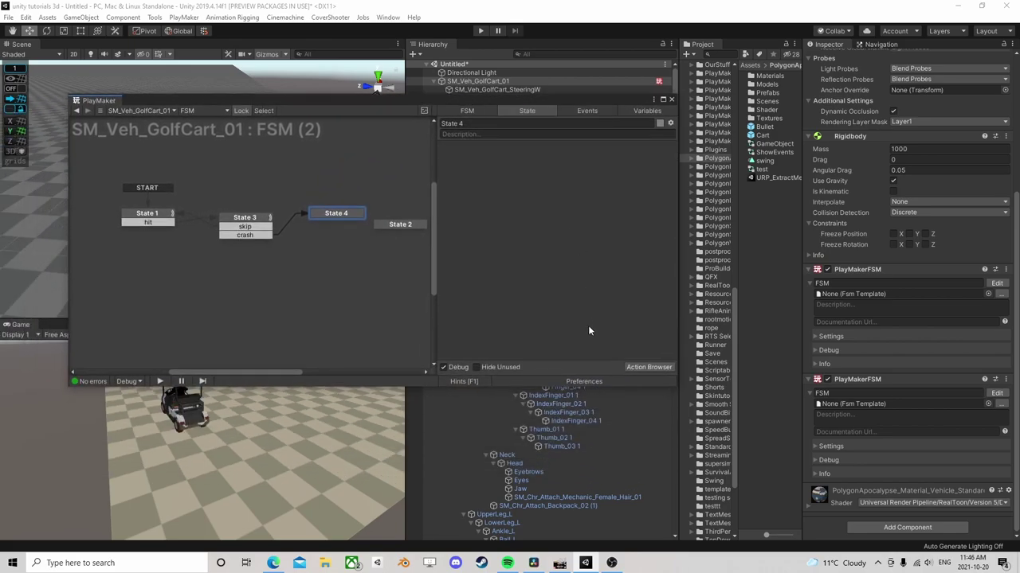
click(647, 367)
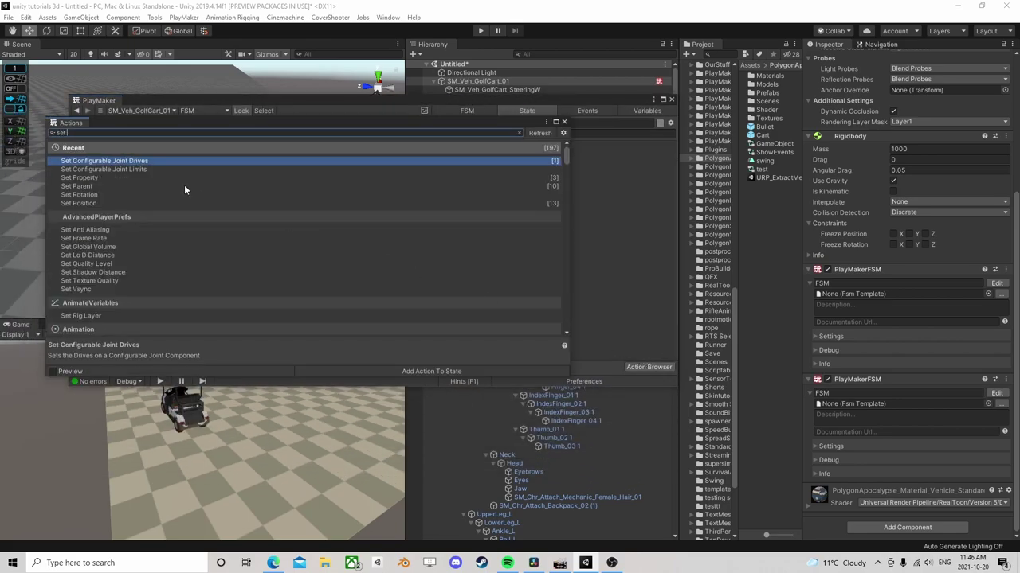
double_click(80, 187)
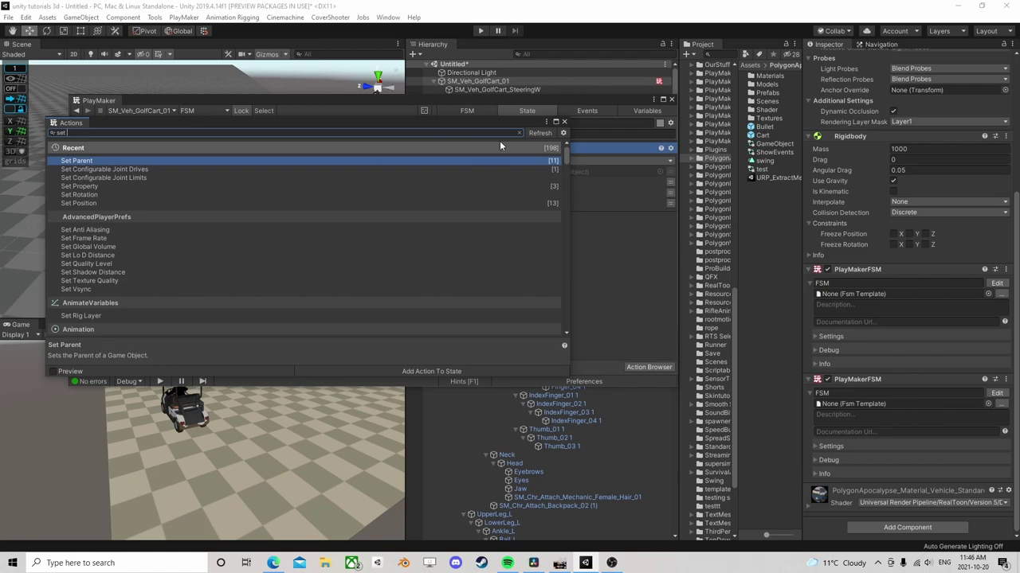
click(565, 122)
drag(572, 102, 342, 81)
click(369, 132)
click(310, 153)
drag(490, 141, 339, 139)
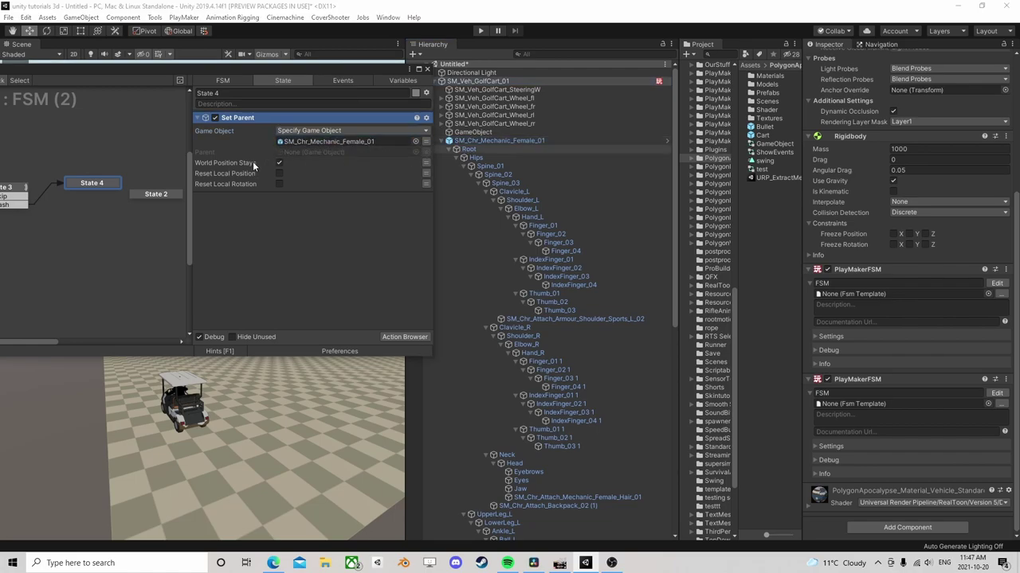
- Add a FINISHED transition to State 4 and connect it to State 2, placed directly below State 4
ctrl+drag(90, 188, 89, 209)
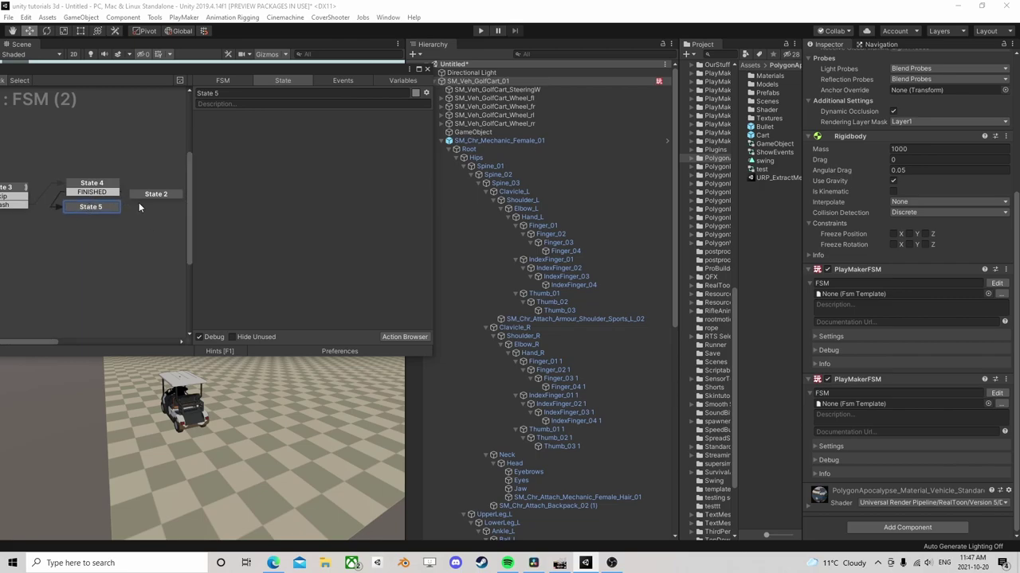
click(146, 194)
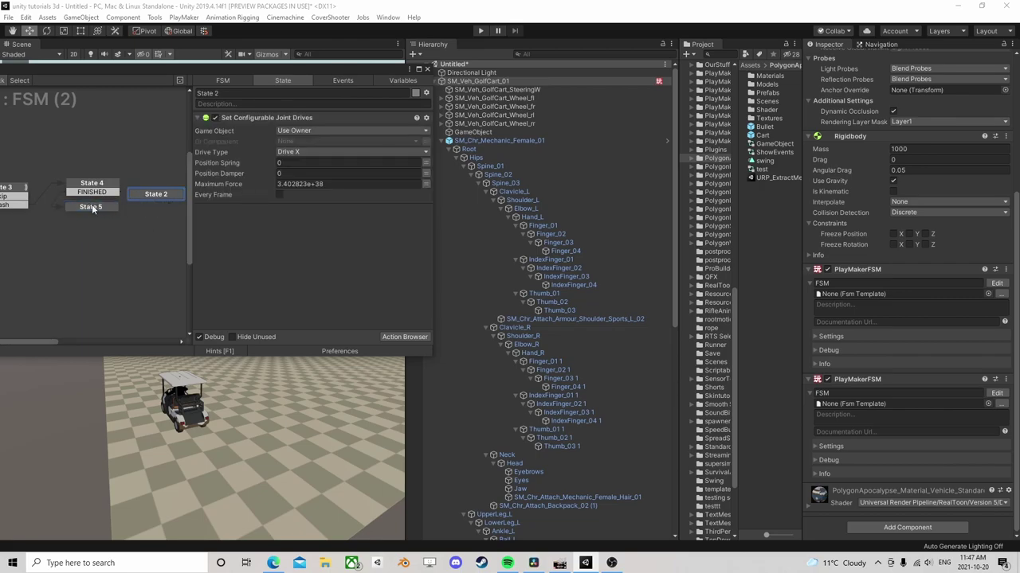
click(93, 208)
key(Delete)
click(154, 194)
drag(153, 191, 100, 203)
- Specify the ragdoll's Hips as the game object of State 2's Set Configurable Joint Drives action
click(312, 131)
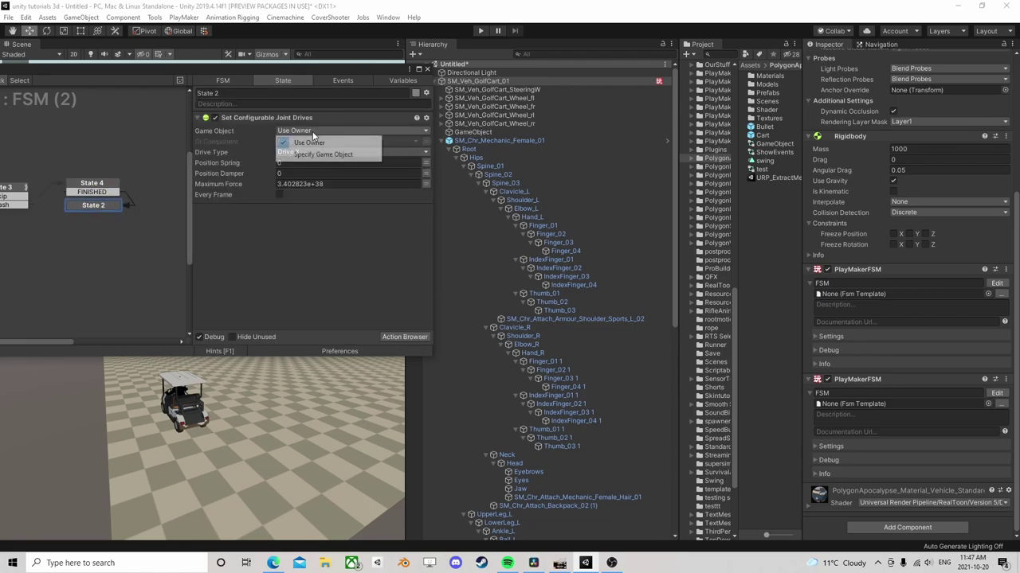
click(327, 156)
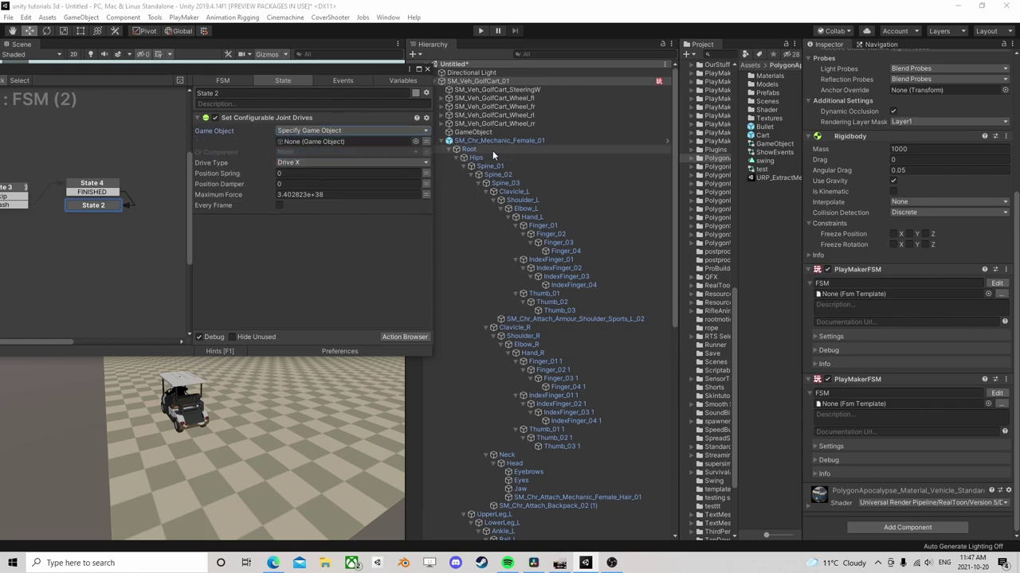
drag(477, 157, 357, 149)
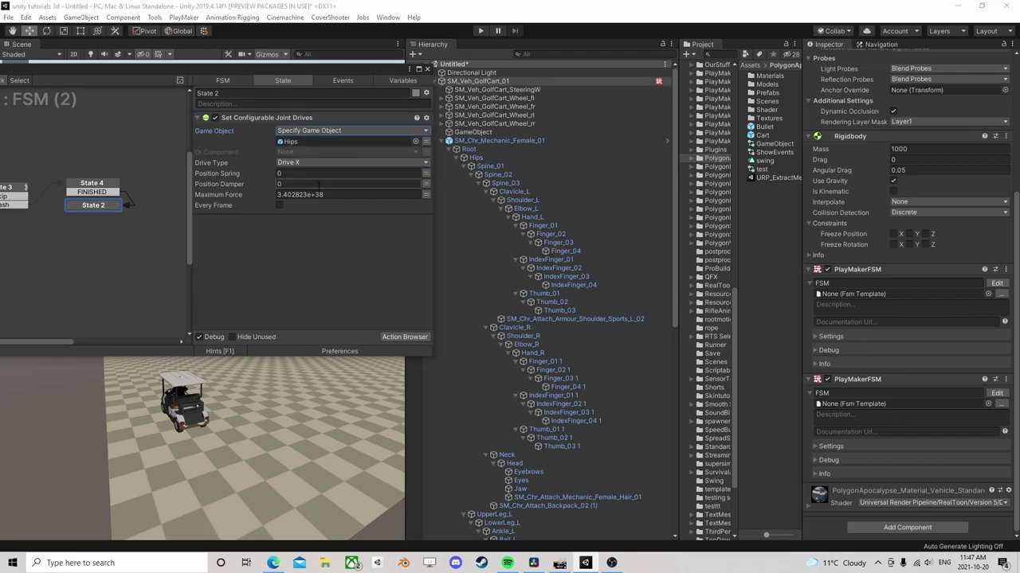
- Duplicate State 2's joint drives action, setting the original's drive type to Drive Angular X and the copy's to Drive Angular YZ
right_click(254, 120)
click(302, 192)
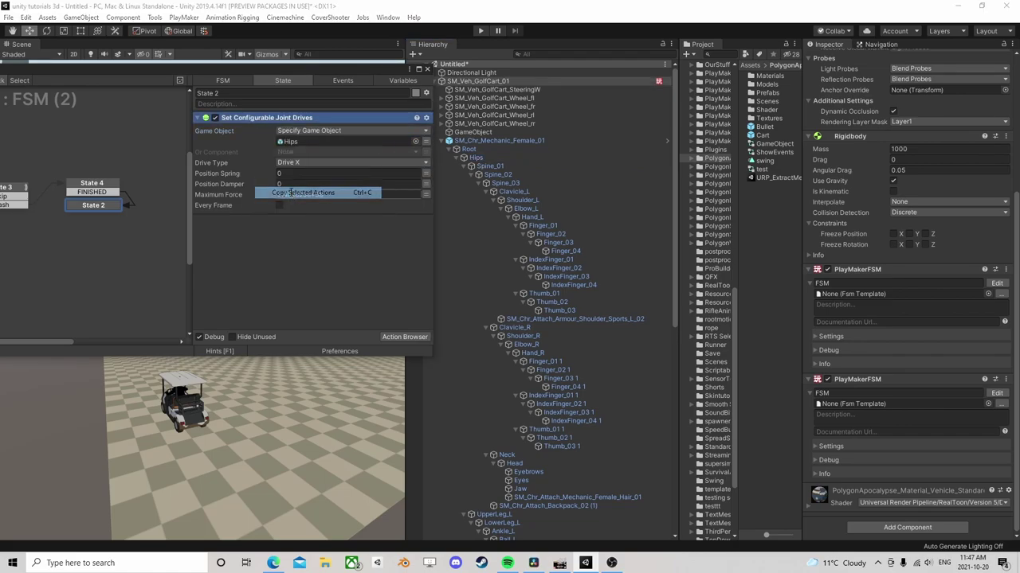
right_click(259, 223)
click(295, 331)
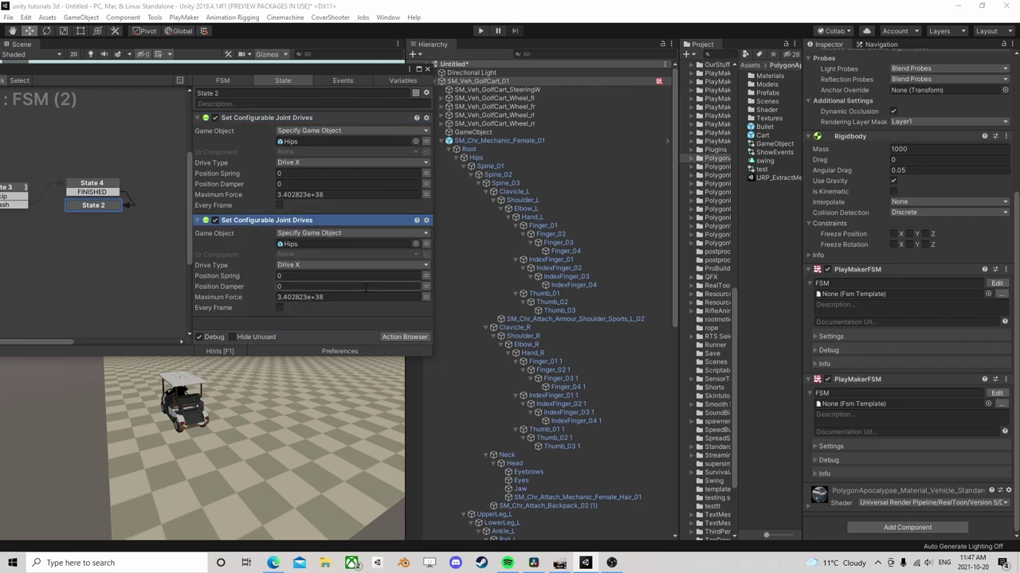
click(311, 264)
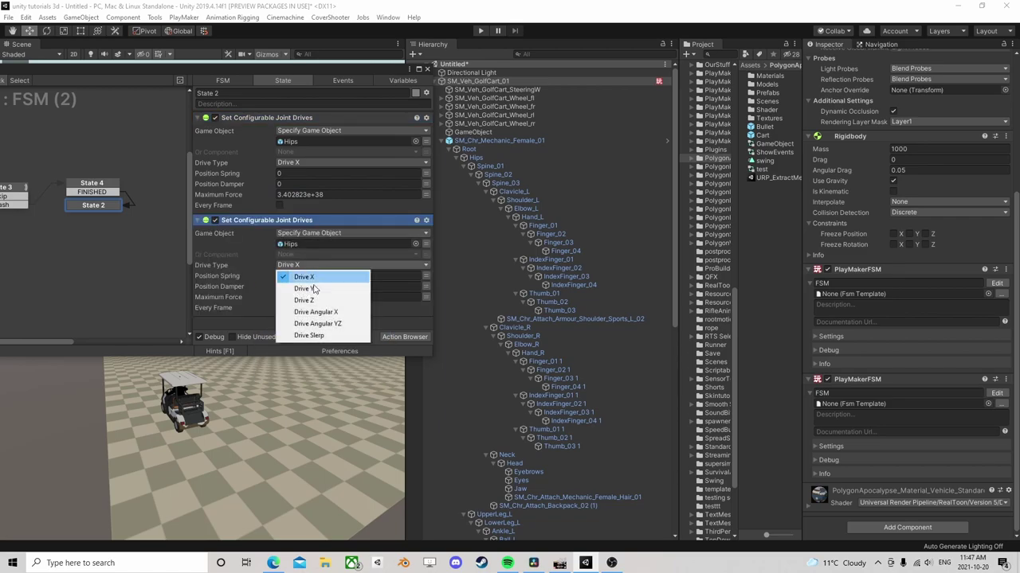
click(319, 326)
click(302, 165)
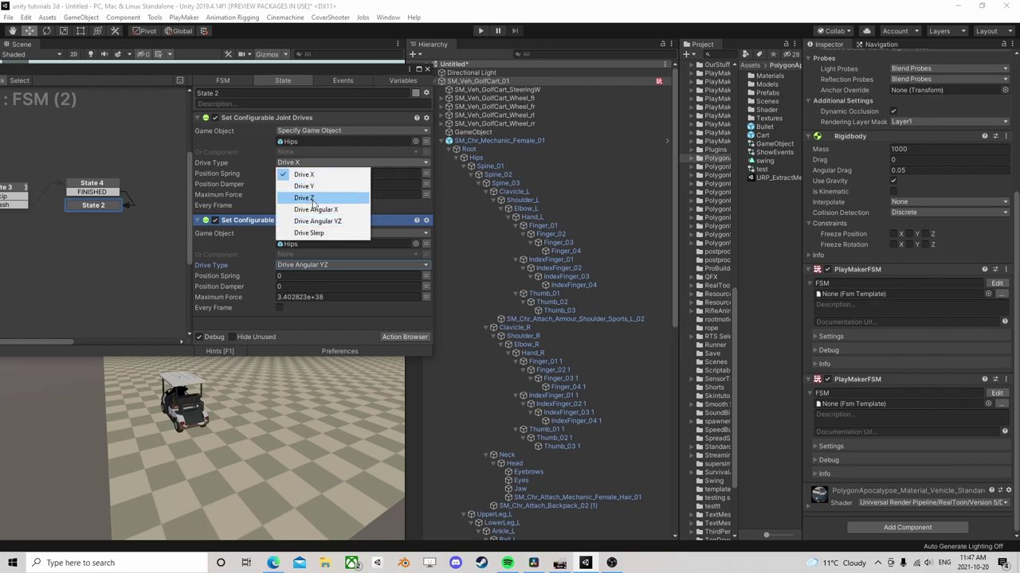
click(319, 204)
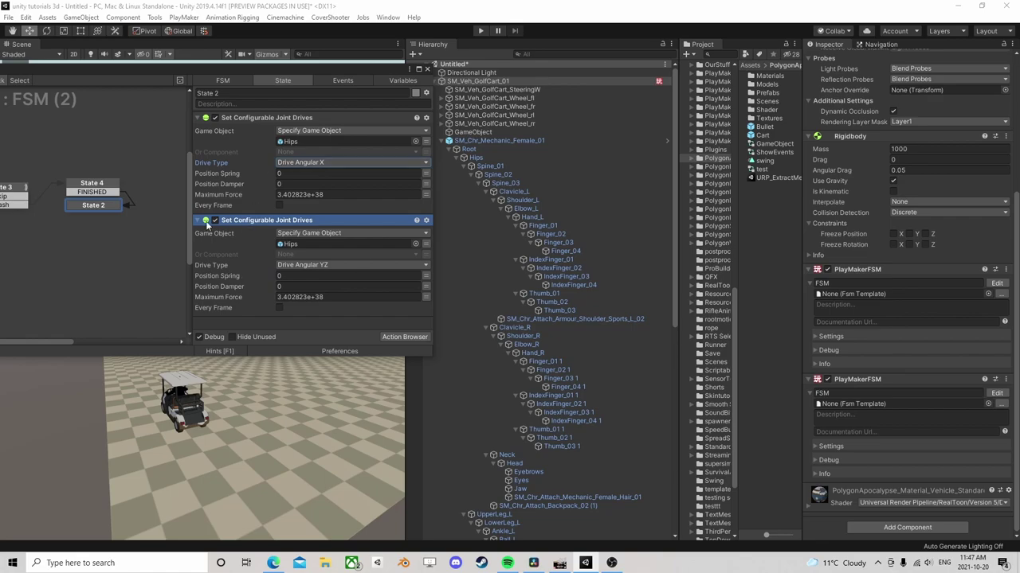
- Add a FINISHED transition to State 2
right_click(87, 207)
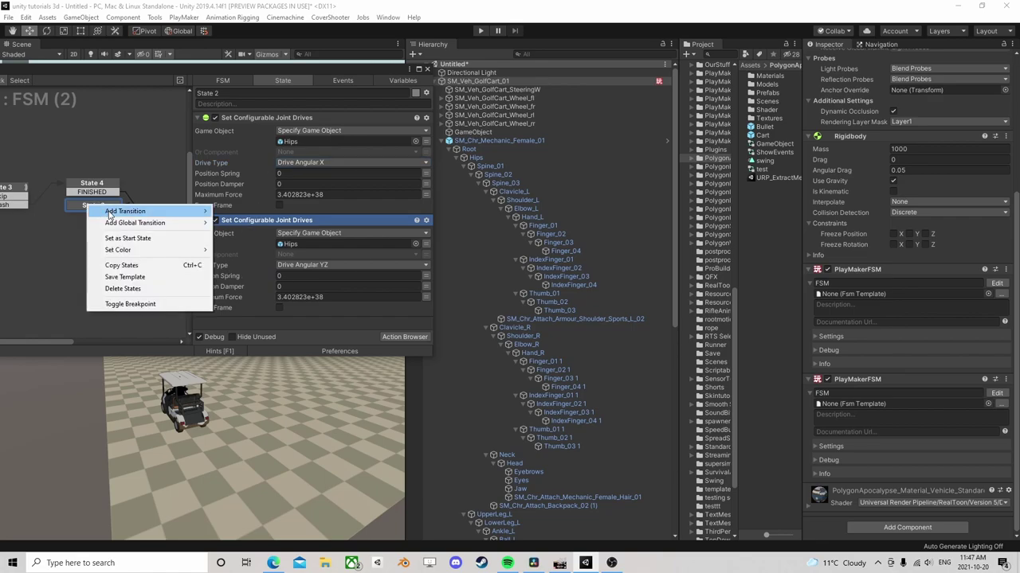
mouse_move(160, 209)
click(247, 245)
ctrl+drag(114, 215, 85, 229)
key(Delete)
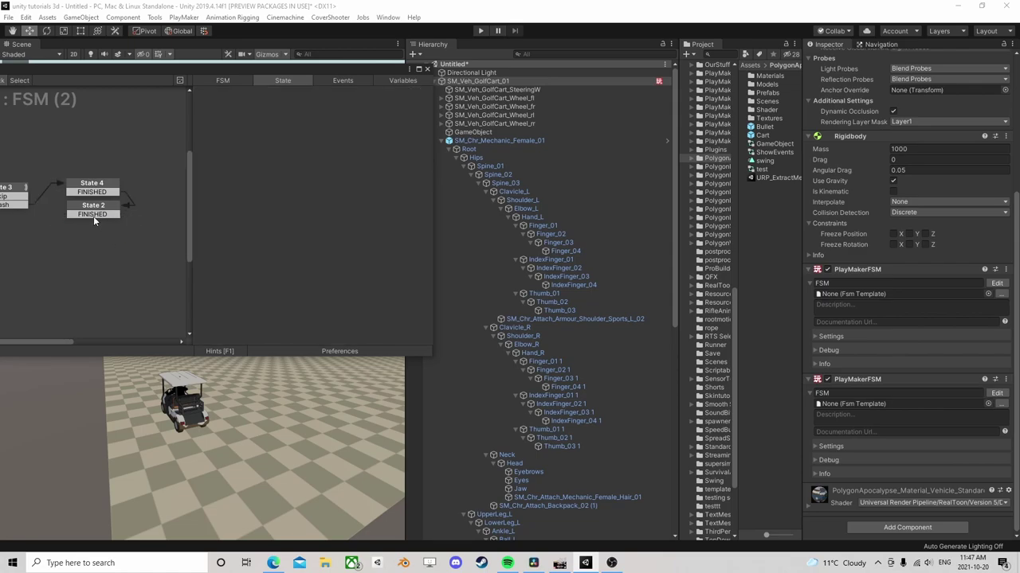
- Paste a copy of State 2 below it as its linked next state and set both joint drive actions to Spine_02
right_click(92, 206)
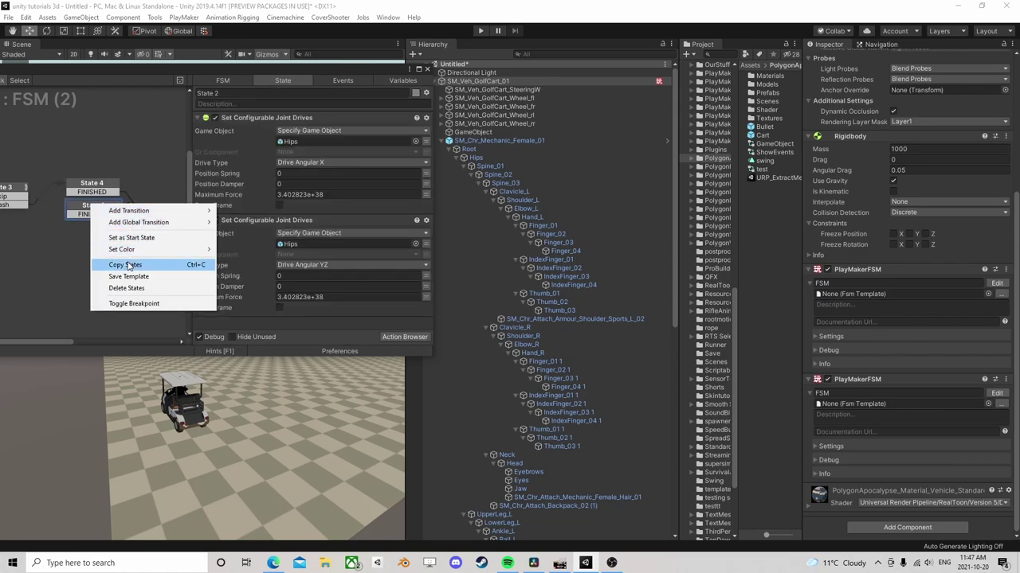
click(119, 264)
right_click(65, 232)
click(87, 246)
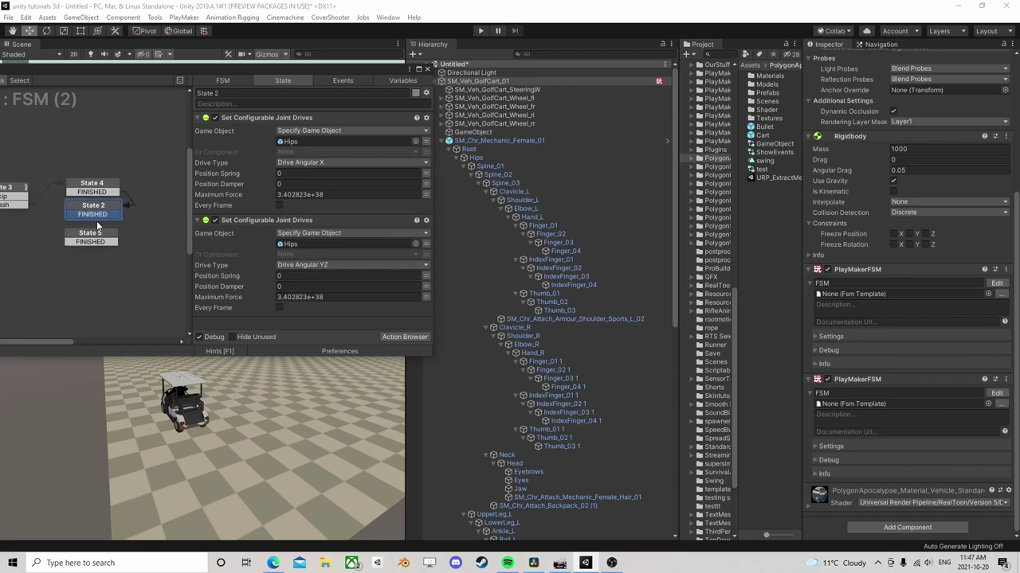
drag(94, 239, 98, 235)
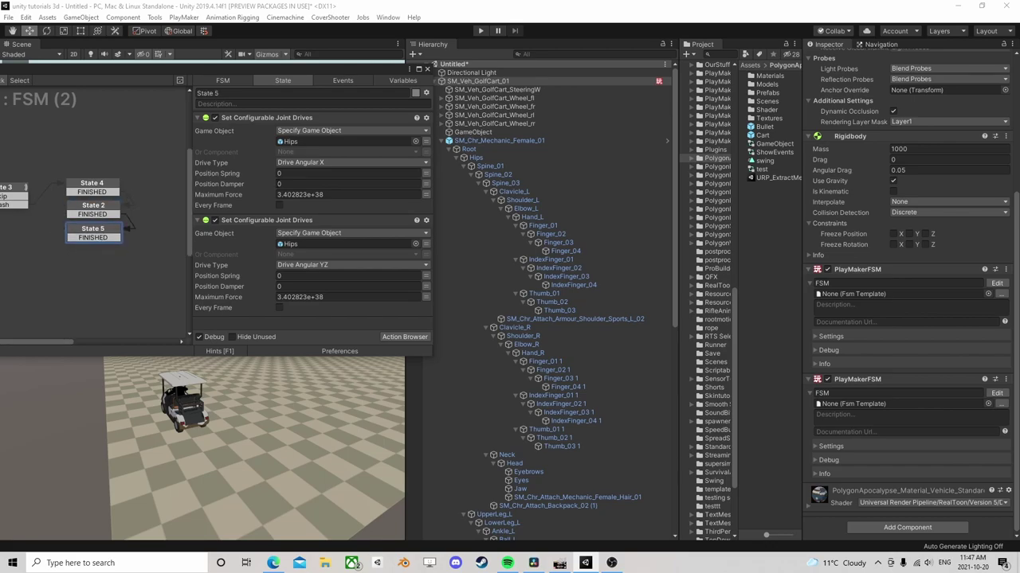
drag(504, 175, 304, 141)
- Copy State 2 and State 5, paste them below, and connect State 5 to the first copy
drag(137, 260, 50, 198)
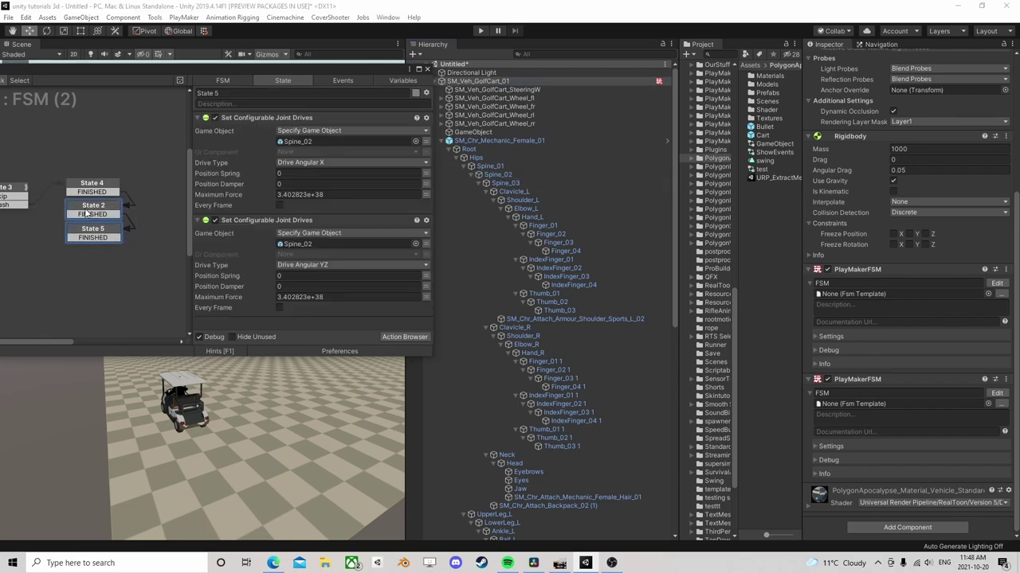
right_click(86, 210)
click(134, 272)
right_click(70, 257)
click(98, 276)
mouse_move(105, 266)
mouse_down()
mouse_move(109, 252)
mouse_move(99, 257)
mouse_up()
click(98, 257)
click(104, 230)
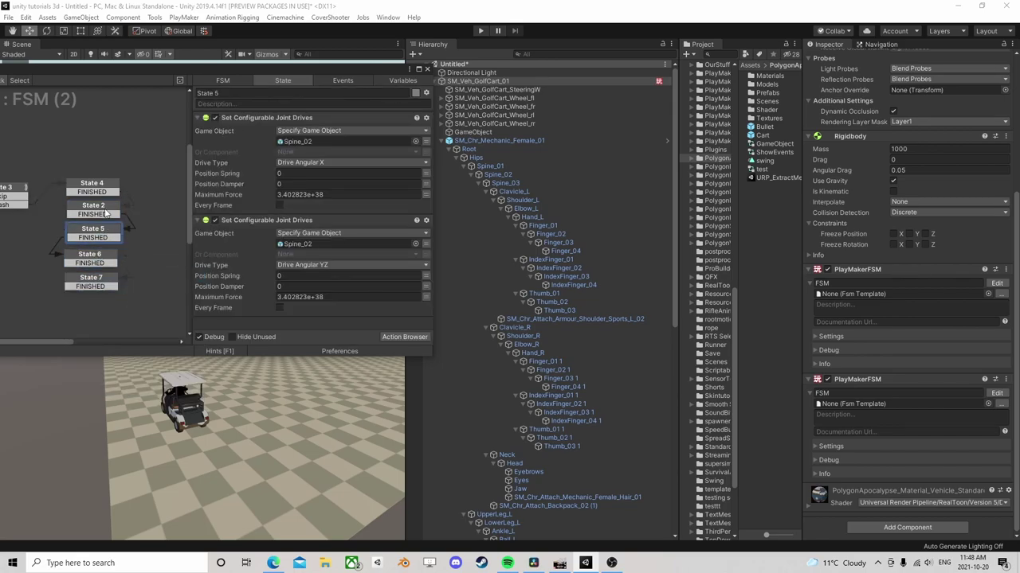
- Set both joint drive actions to Shoulder_L in State 6 and to Elbow_L in State 7
click(95, 255)
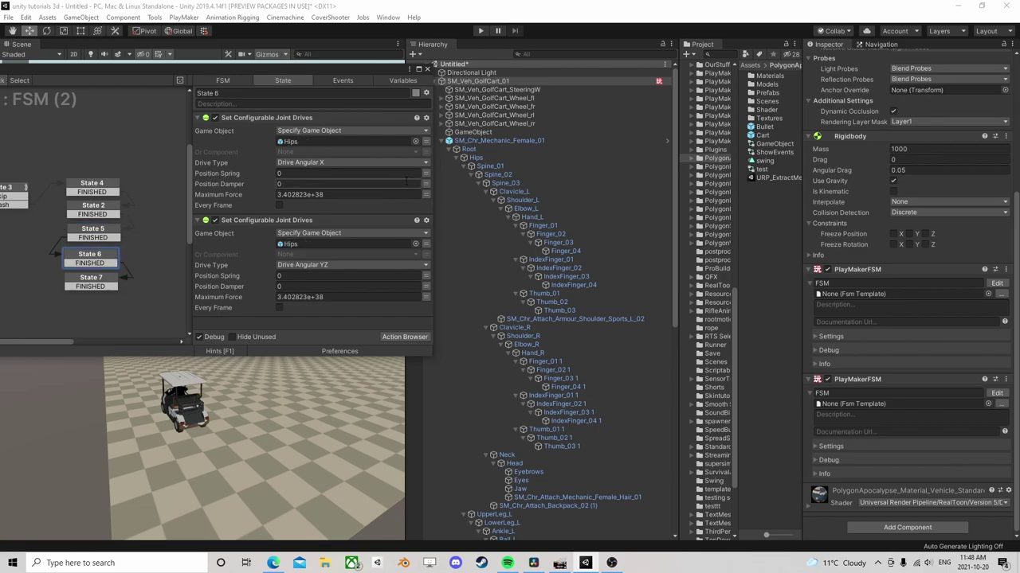
drag(519, 201, 329, 140)
drag(522, 200, 323, 244)
click(91, 282)
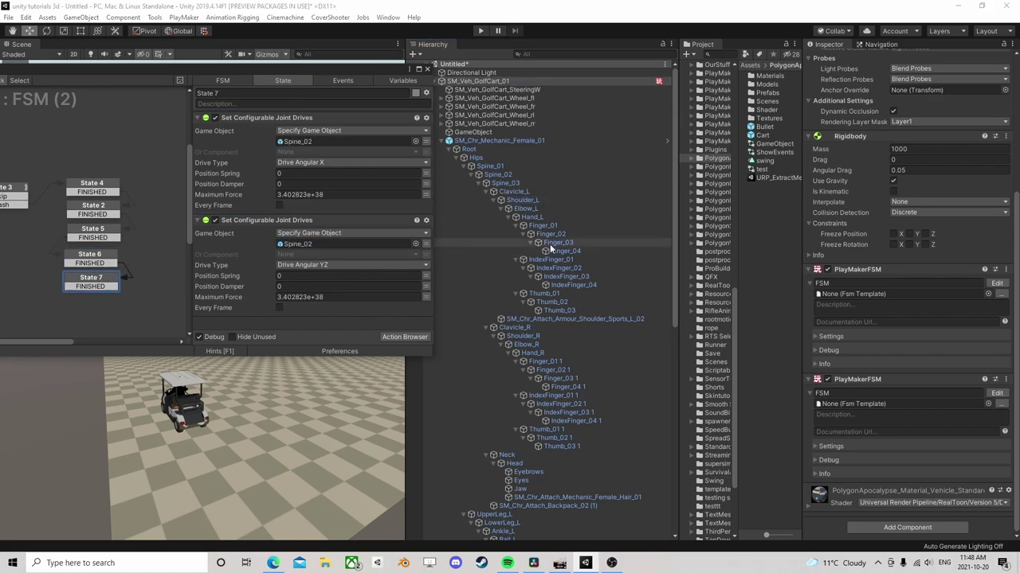
drag(497, 175, 333, 148)
drag(522, 208, 327, 244)
drag(134, 299, 53, 195)
right_click(96, 207)
click(110, 182)
click(100, 183)
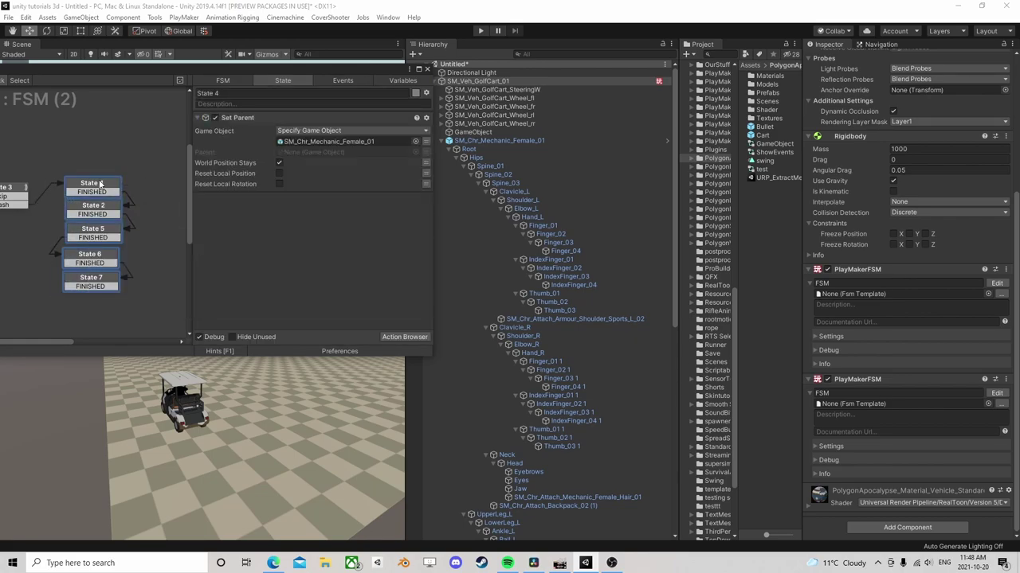
- Copy States 2, 5, 6 and 7, paste them below, and connect State 7 to the first copy
drag(156, 300, 48, 202)
right_click(102, 207)
click(127, 266)
right_click(60, 309)
click(103, 326)
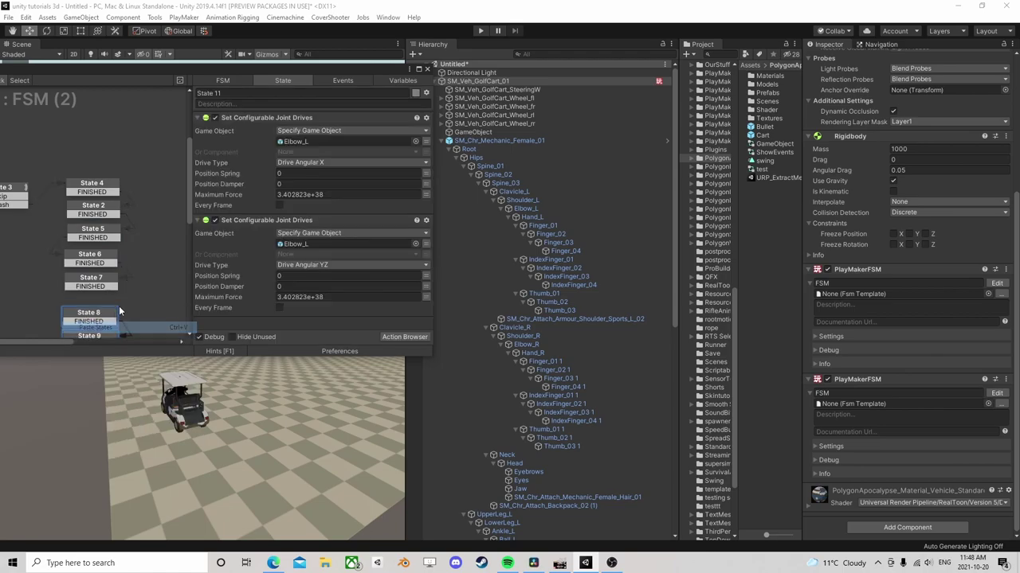
click(110, 234)
drag(102, 269, 101, 257)
click(103, 238)
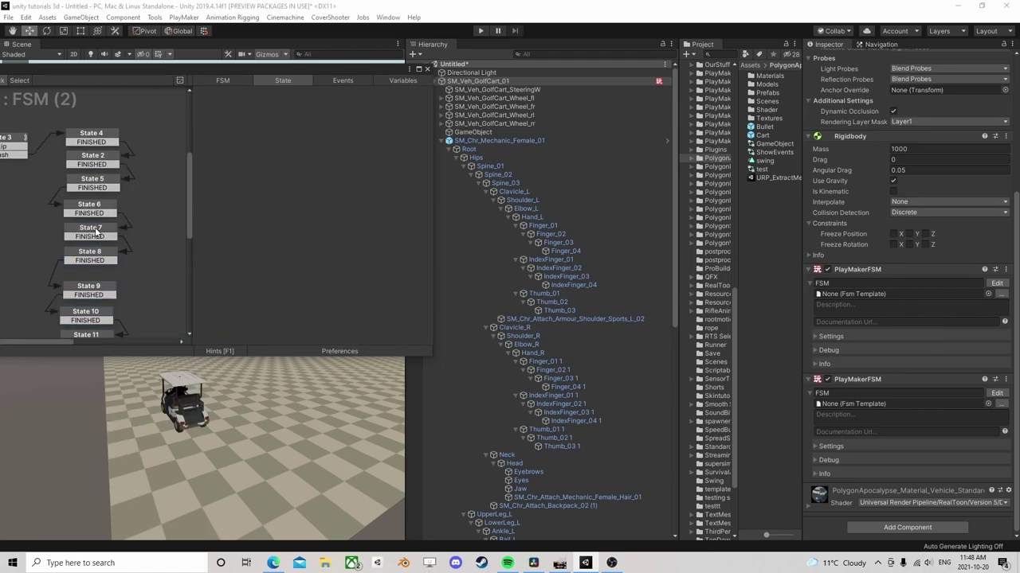
- Set State 8's Drive Angular X action to Shoulder_R and its Drive Angular YZ action to Elbow_R
click(102, 260)
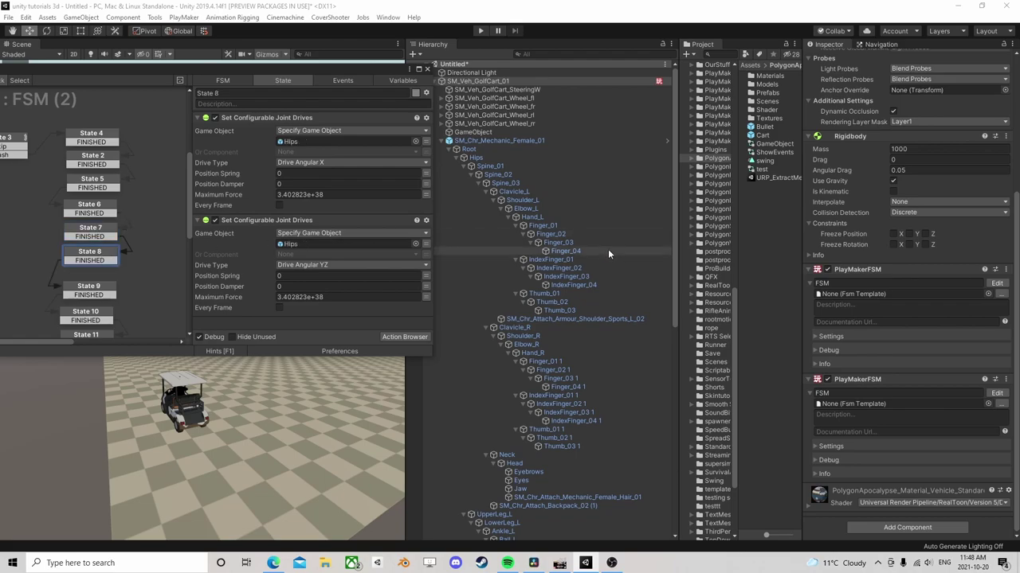
scroll(536, 243, down, 2)
scroll(537, 244, down, 1)
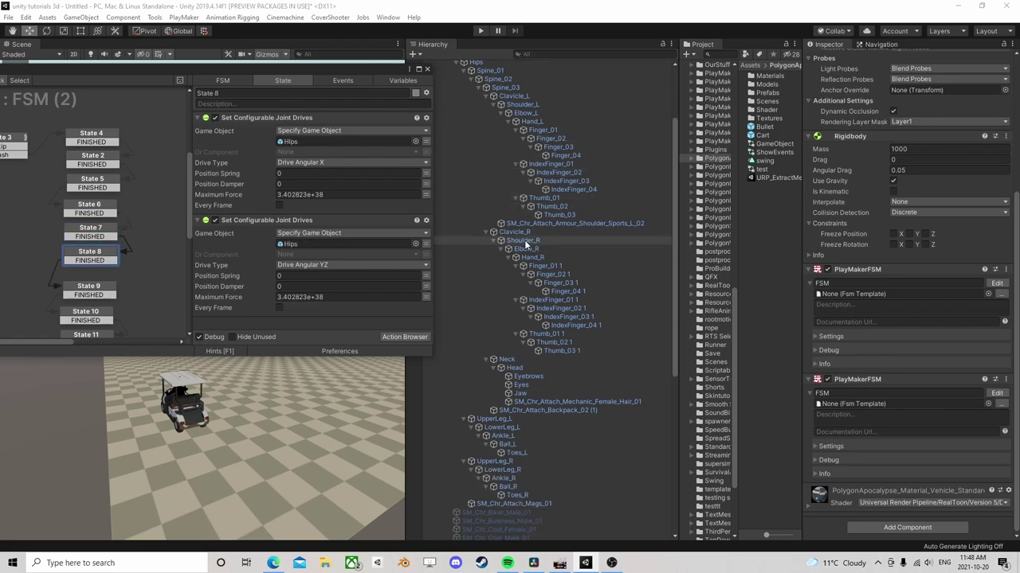
drag(529, 246, 372, 152)
drag(525, 249, 349, 244)
- Set both joint drive actions to Head in State 9
click(81, 291)
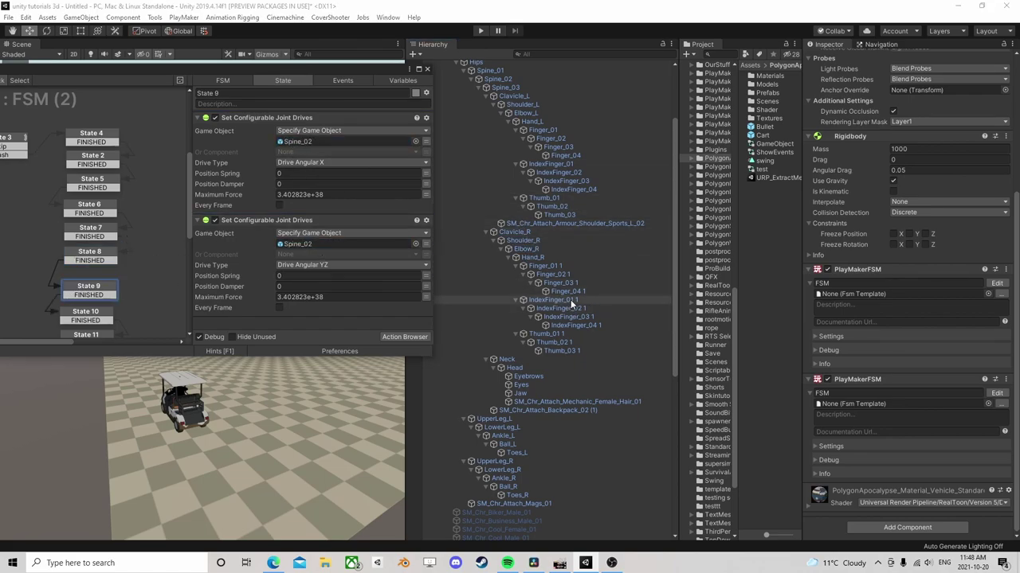
scroll(568, 302, down, 3)
click(516, 273)
drag(521, 278, 325, 143)
drag(518, 274, 345, 255)
- Review the joint targets in States 2 and 5 through 8, and set State 8's Drive Angular YZ action to Shoulder_R
click(82, 254)
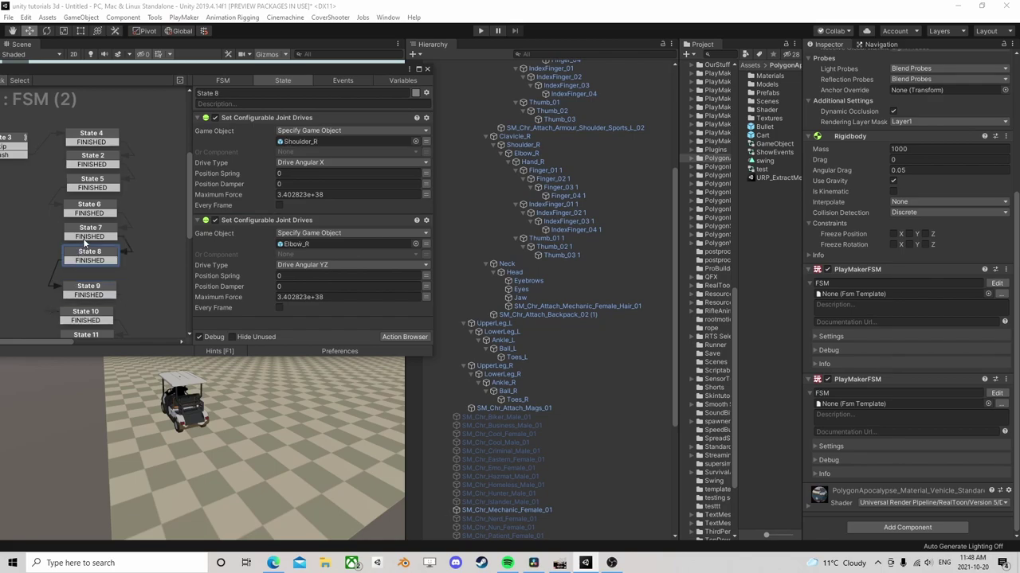
click(104, 162)
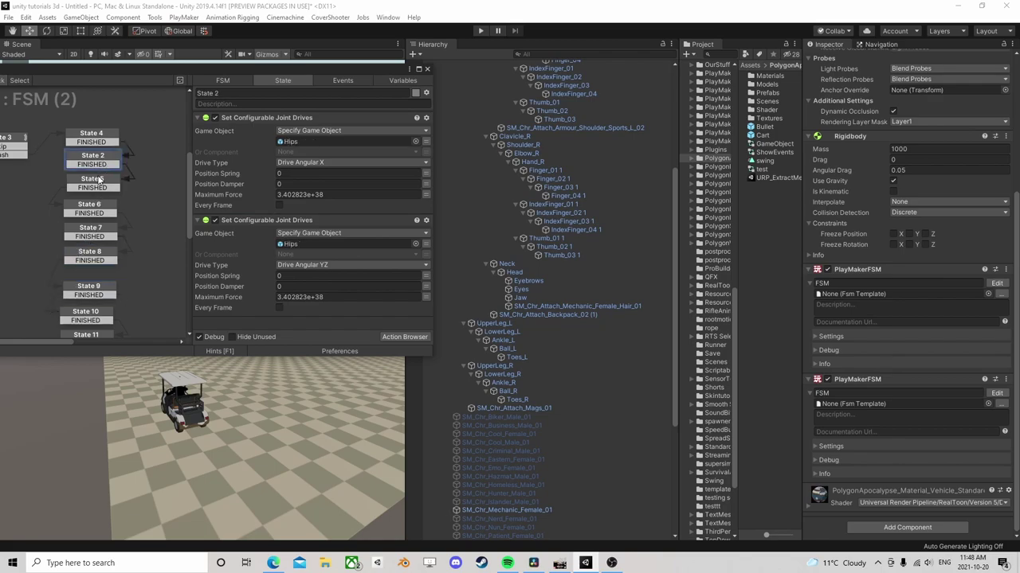
click(97, 183)
click(99, 207)
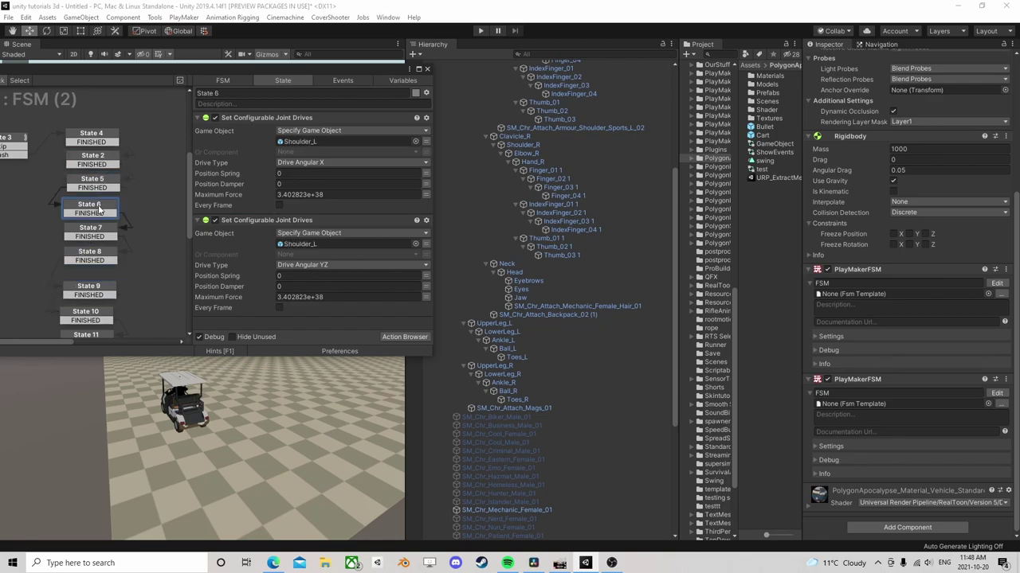
click(96, 235)
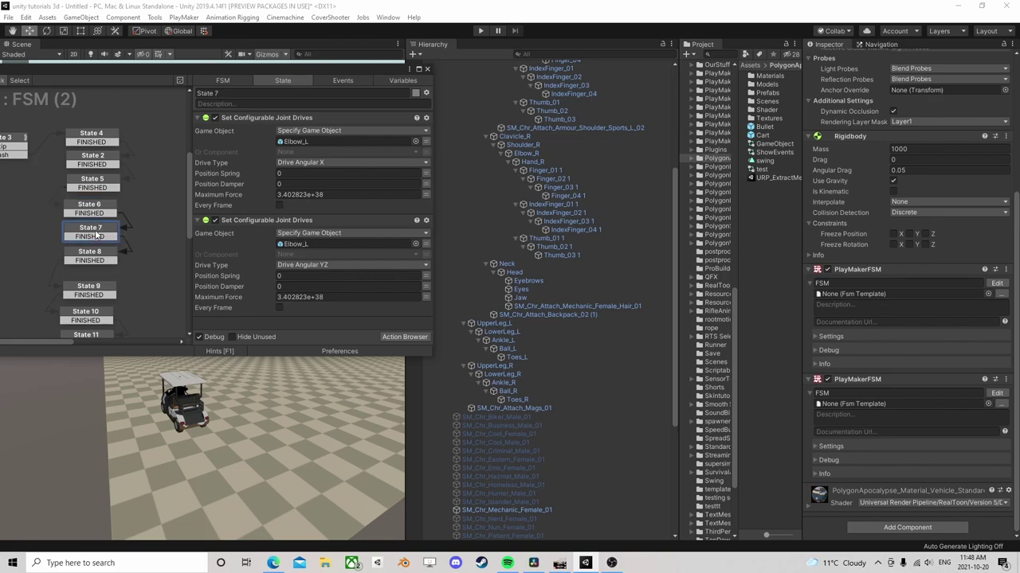
click(86, 255)
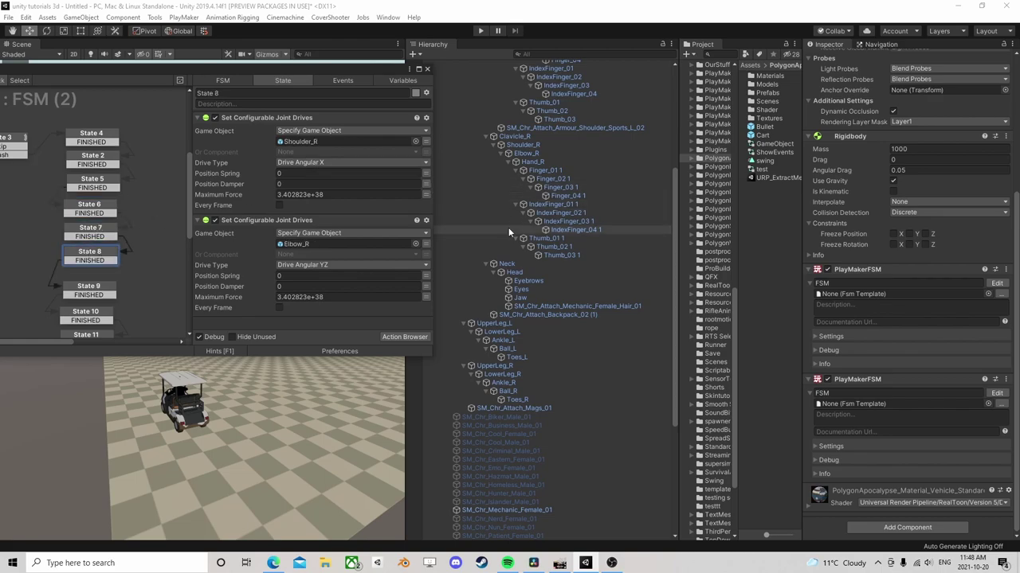
scroll(557, 232, up, 2)
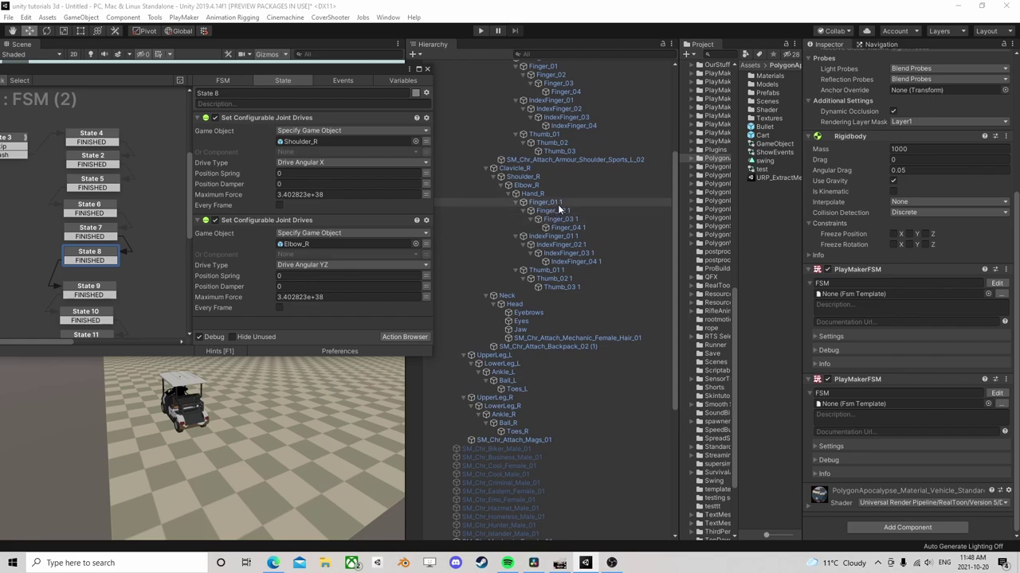
click(528, 177)
drag(528, 182, 327, 245)
- Set both joint drive actions to Elbow_R in State 9 and move the state closer to State 8
click(89, 290)
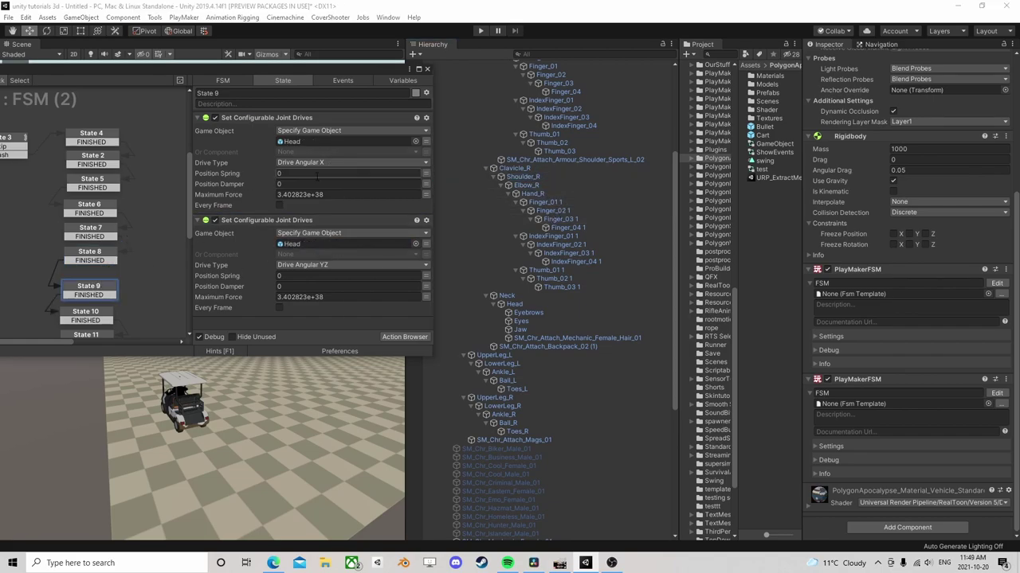
drag(526, 185, 322, 144)
drag(525, 184, 301, 246)
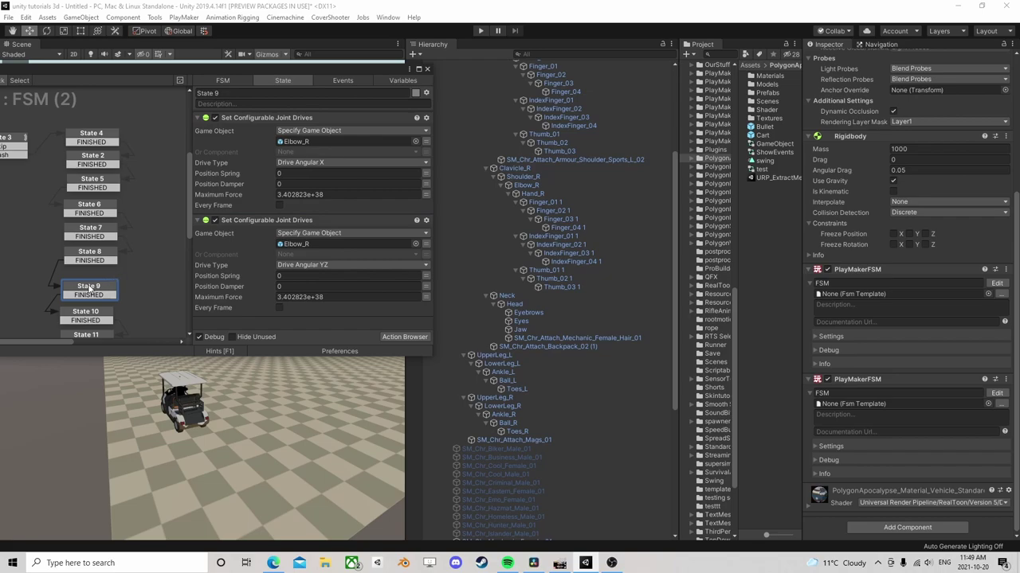
drag(89, 290, 89, 280)
- Set both joint drive actions to Head in State 10 and to UpperLeg_L in State 11
click(86, 314)
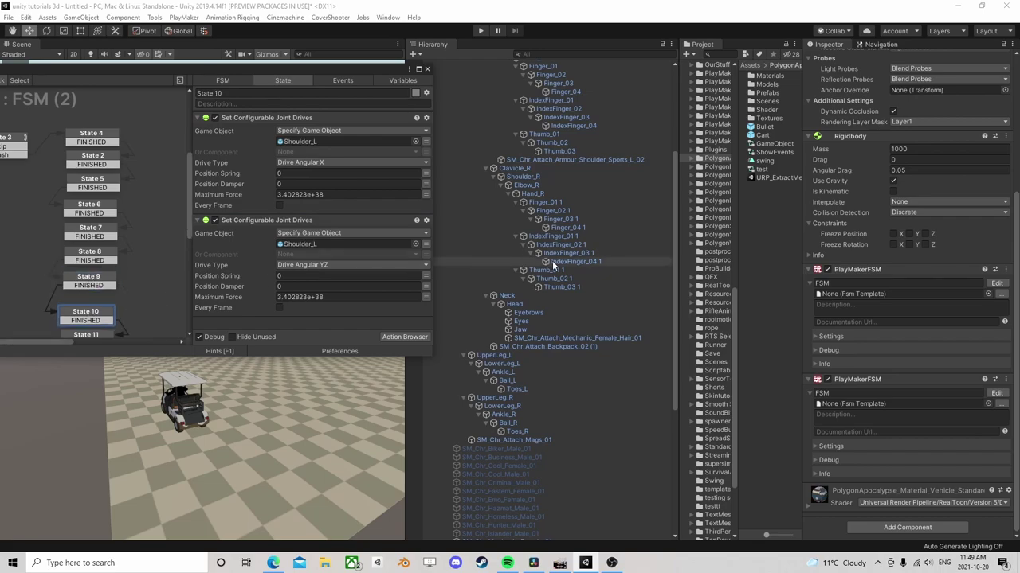
drag(516, 304, 319, 244)
middle_drag(112, 252, 91, 123)
click(69, 206)
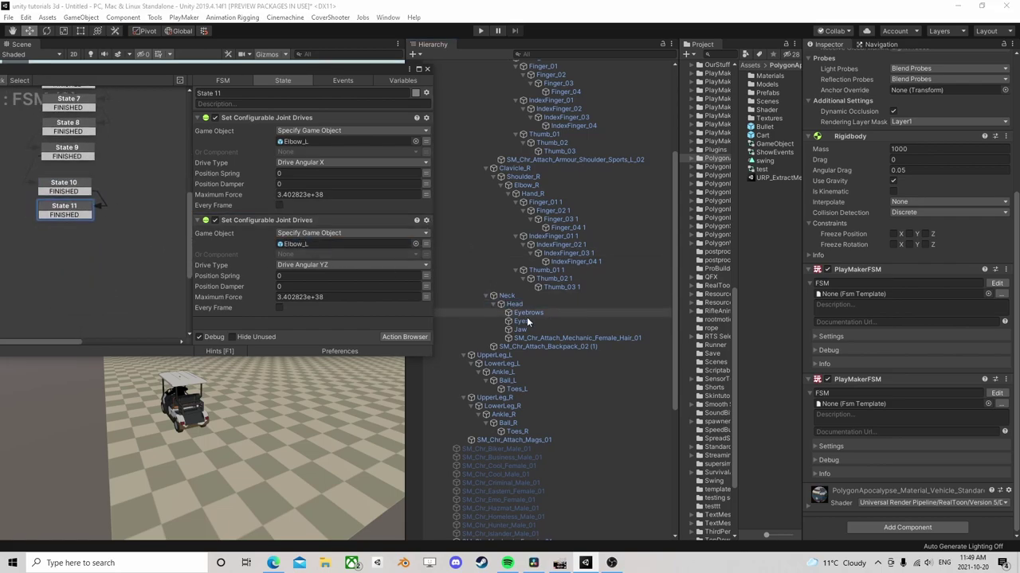
scroll(528, 317, down, 2)
click(501, 325)
drag(501, 325, 318, 142)
mouse_move(501, 324)
mouse_down()
mouse_move(370, 278)
mouse_move(311, 244)
mouse_up()
- Copy States 10 and 11, paste them below, and connect State 11 to the first copy
mouse_move(113, 234)
mouse_down()
mouse_move(53, 177)
mouse_move(29, 170)
mouse_up()
right_click(68, 185)
click(88, 245)
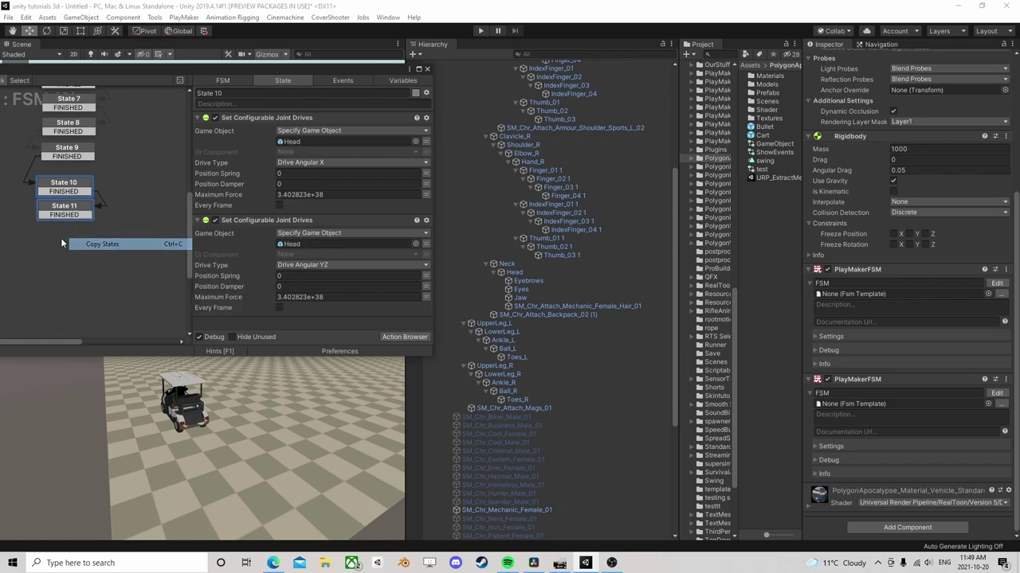
right_click(34, 232)
click(61, 252)
drag(70, 216, 70, 239)
- Set both joint drive actions to LowerLeg_L in State 12 and to UpperLeg_R in State 13
click(70, 239)
drag(501, 332, 318, 244)
click(62, 263)
drag(498, 367, 311, 142)
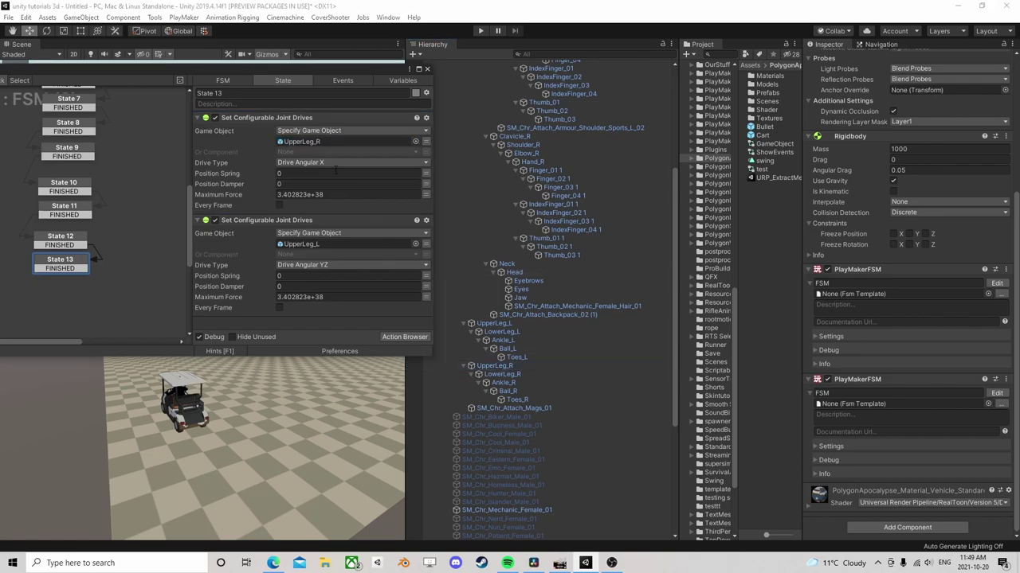
drag(339, 205, 318, 245)
- Copy State 13, paste it below, and connect State 13 to the copy
click(79, 286)
click(64, 263)
right_click(64, 263)
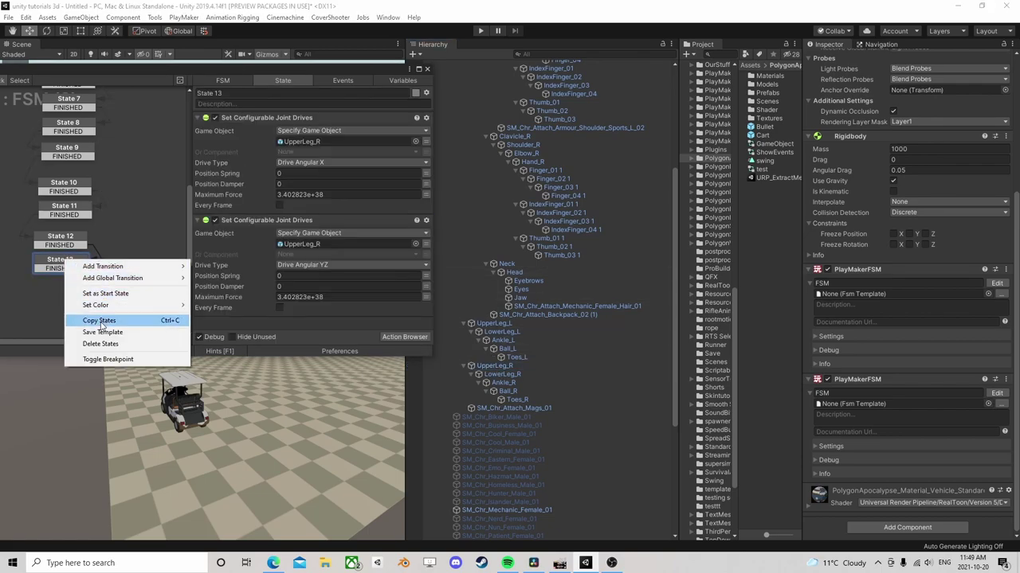
click(80, 324)
right_click(46, 293)
click(64, 309)
drag(77, 268, 74, 300)
- Set both joint drive actions to LowerLeg_R in State 14 and delete its FINISHED transition
click(72, 298)
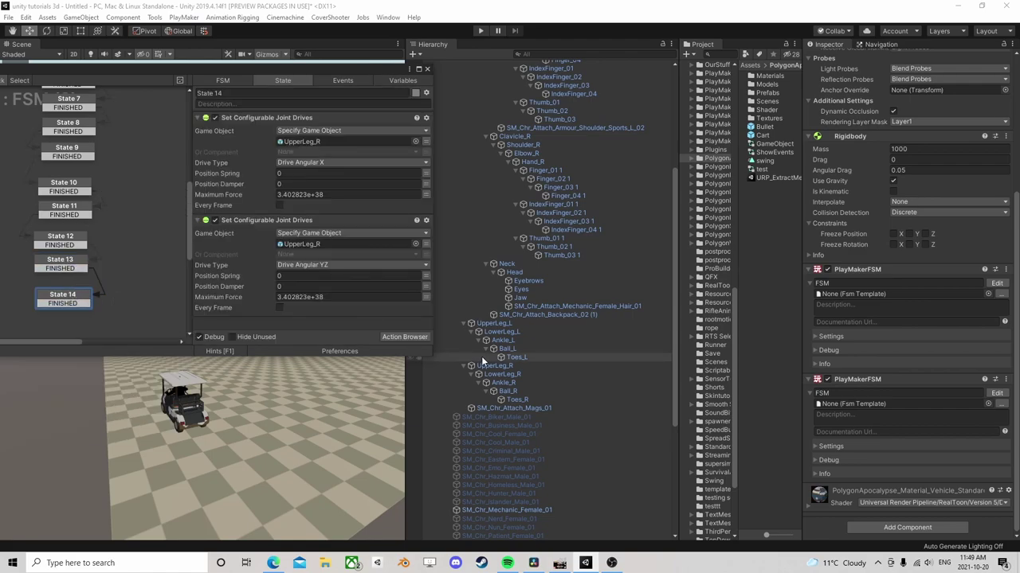
drag(510, 379, 345, 145)
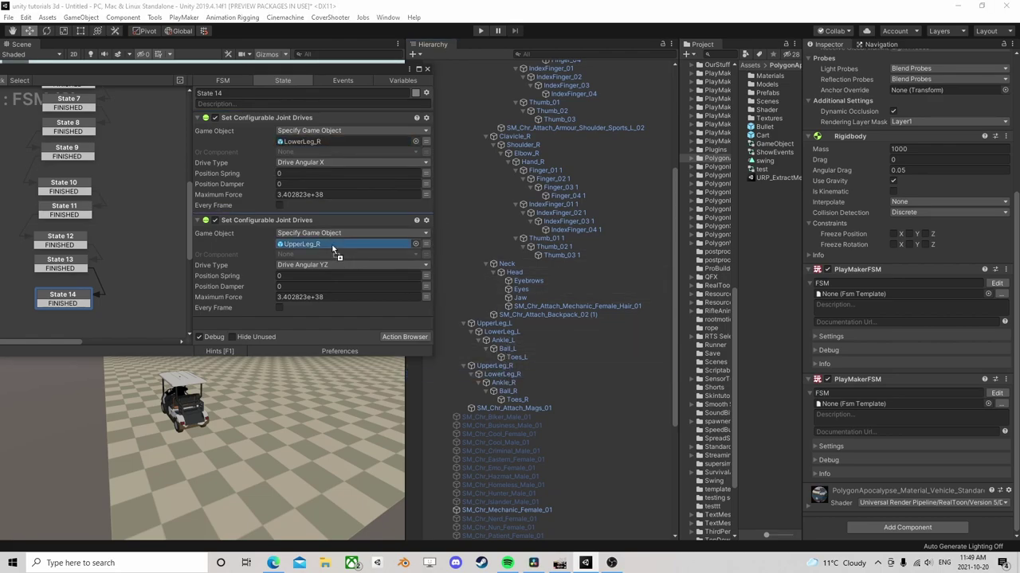
right_click(69, 309)
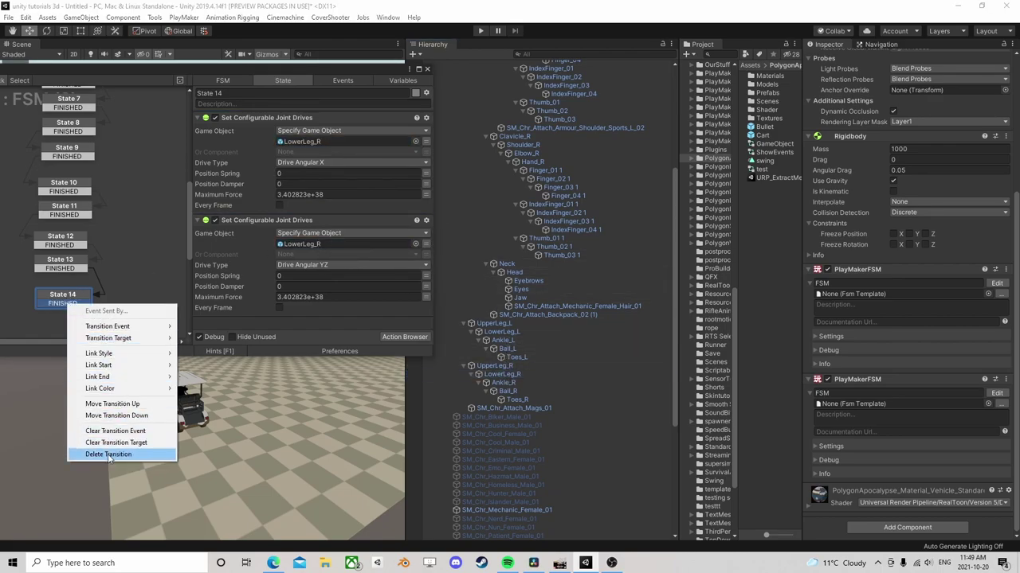
click(100, 453)
- Close the FSM editor and playtest driving the golf cart into the wall, examining the mechanic ragdoll's reaction up close in the Scene view
click(427, 69)
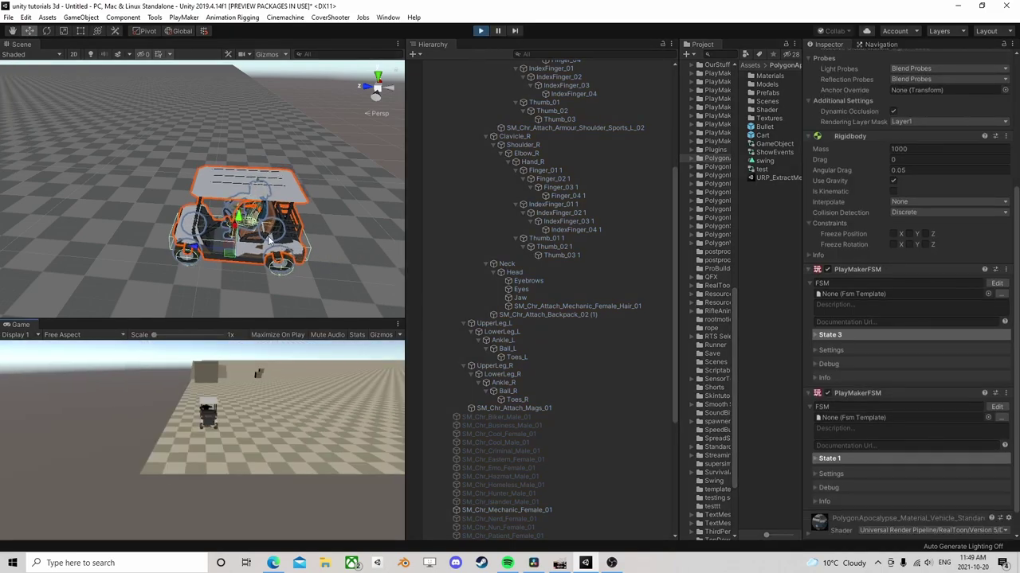
scroll(160, 213, down, 5)
middle_drag(160, 213, 375, 215)
scroll(188, 208, up, 3)
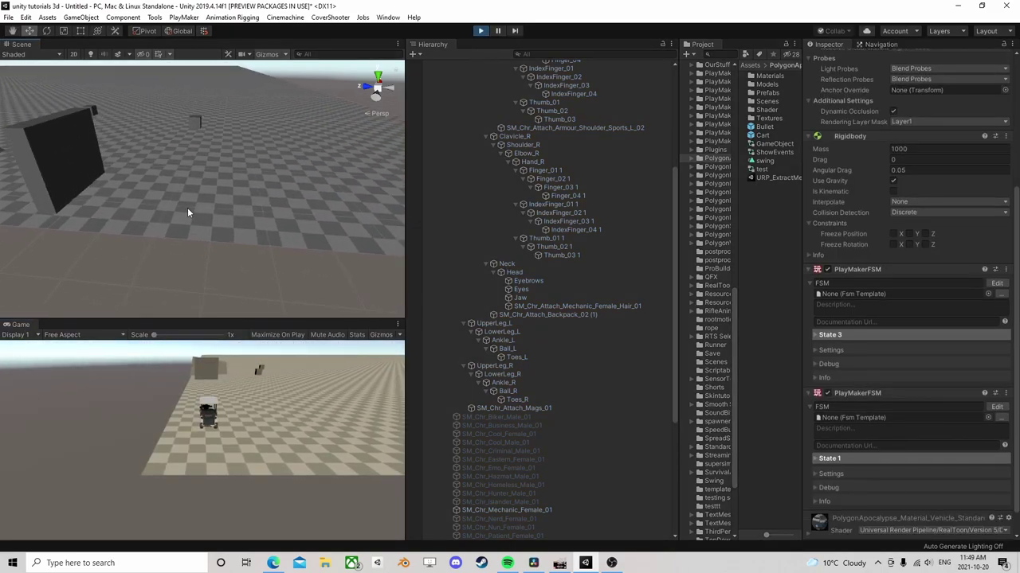
right_drag(188, 208, 140, 217)
scroll(137, 239, down, 1)
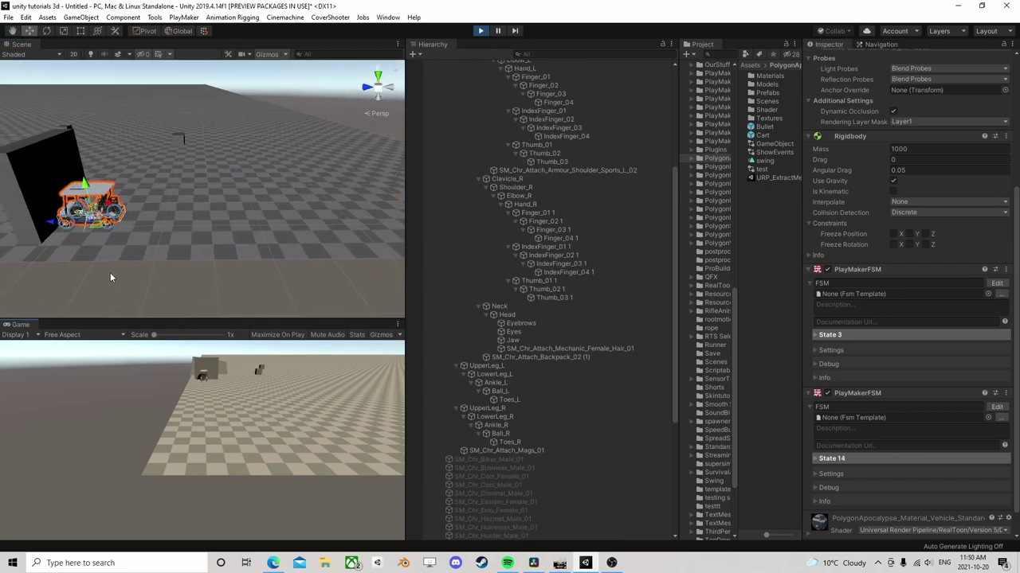
click(151, 288)
scroll(120, 275, up, 3)
middle_drag(113, 274, 247, 251)
scroll(257, 251, up, 8)
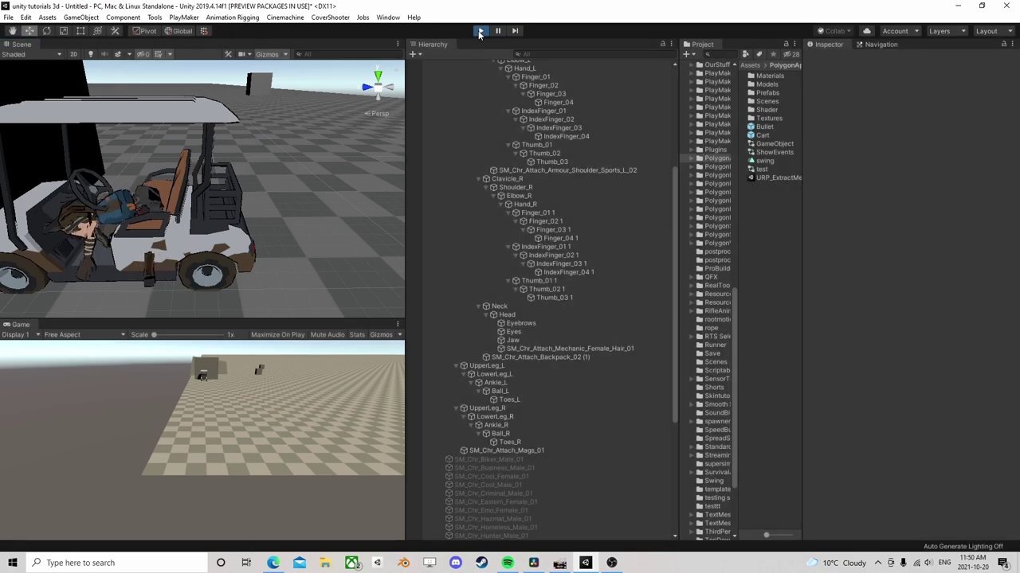
click(479, 31)
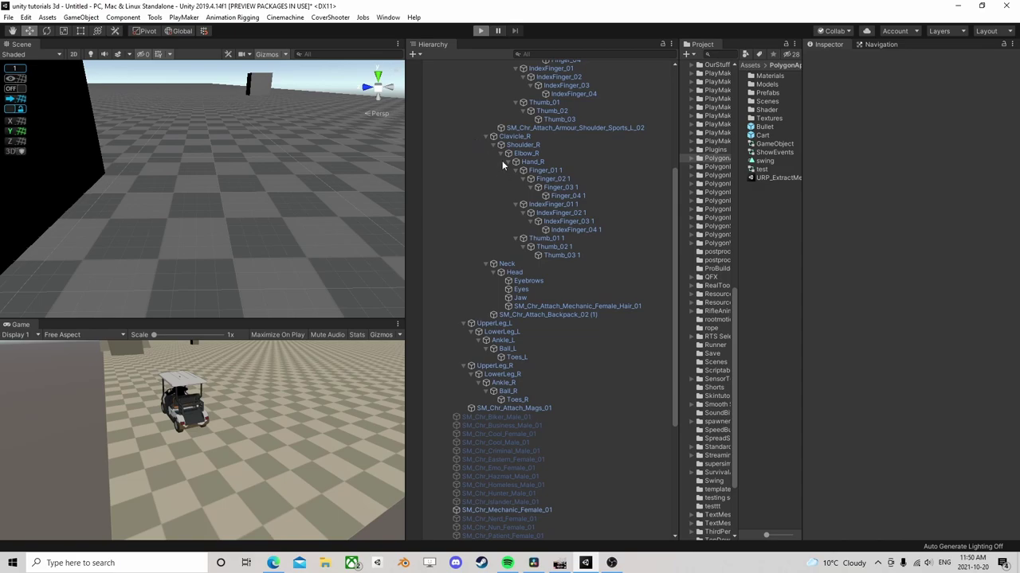
key(ctrl+p)
key(ctrl+p)
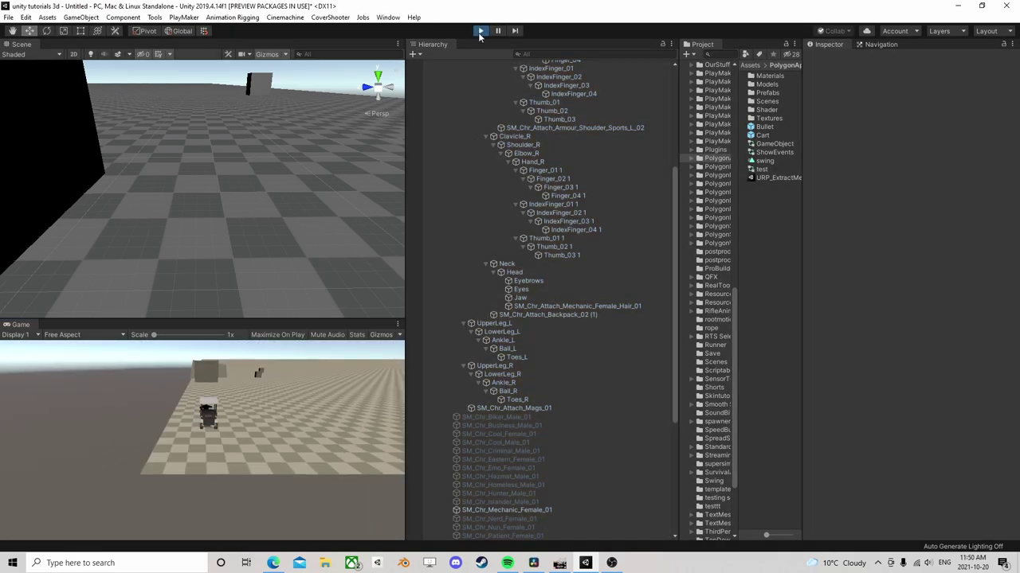
- Open the golf cart's collision FSM for editing, select State 4, and move the editor clear of the object hierarchy
scroll(546, 148, up, 5)
click(489, 126)
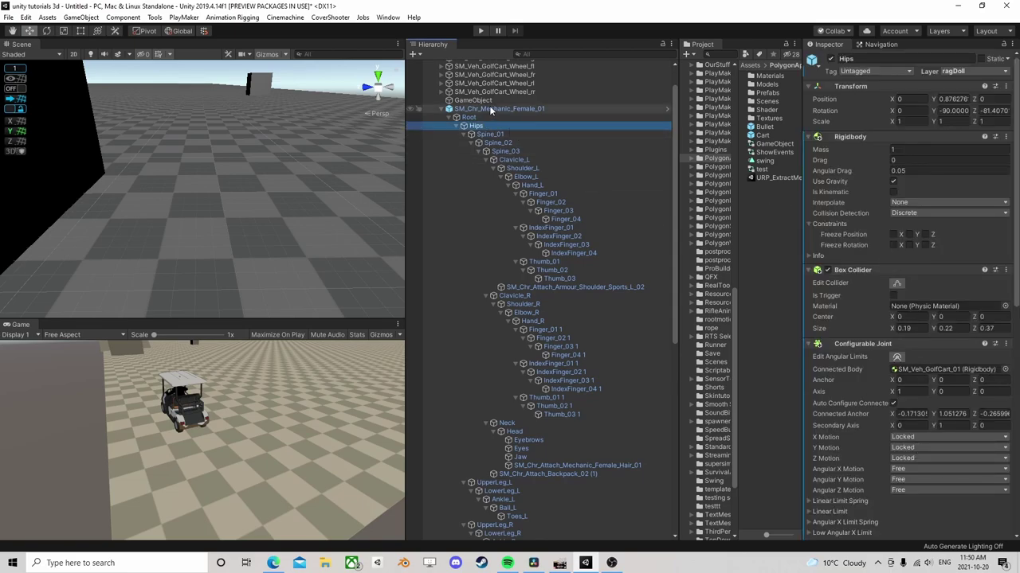
scroll(490, 110, up, 1)
click(482, 81)
scroll(948, 390, down, 5)
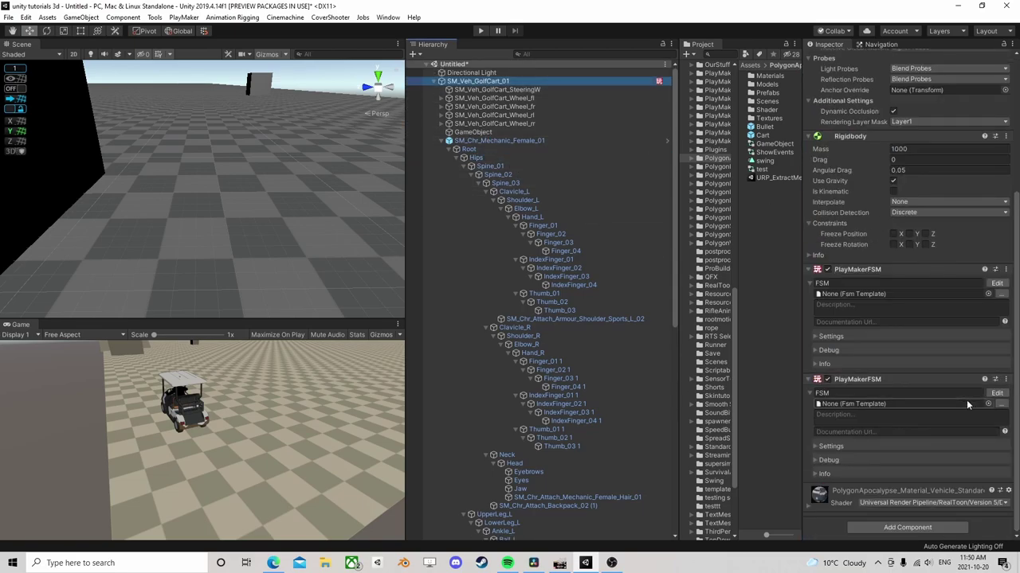
click(974, 393)
click(995, 393)
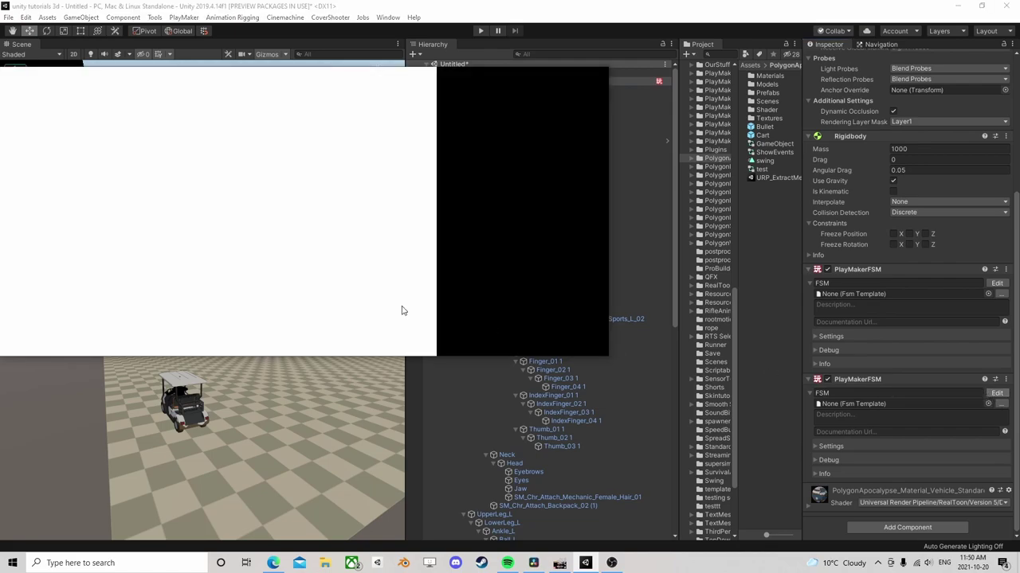
click(192, 198)
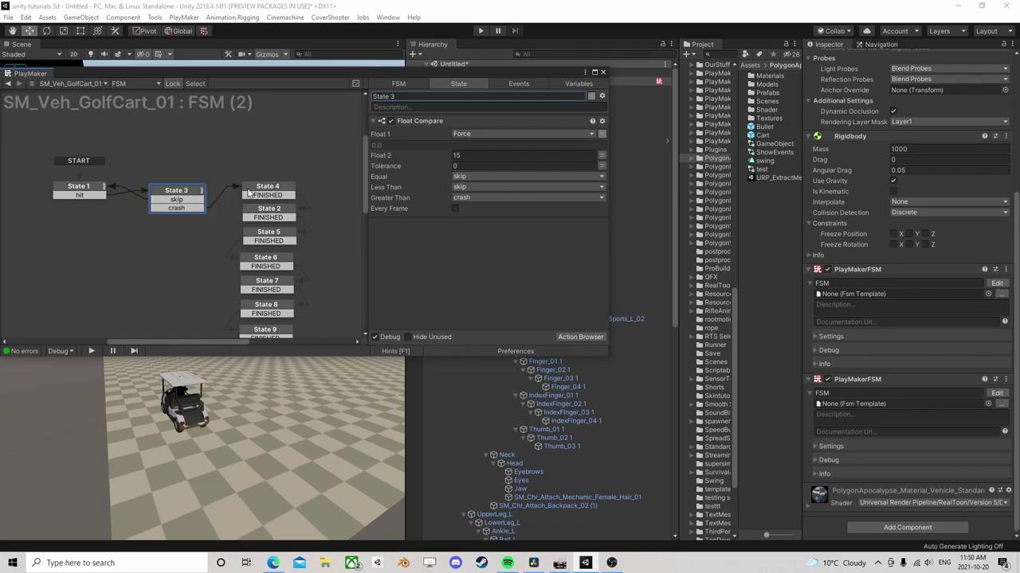
click(258, 190)
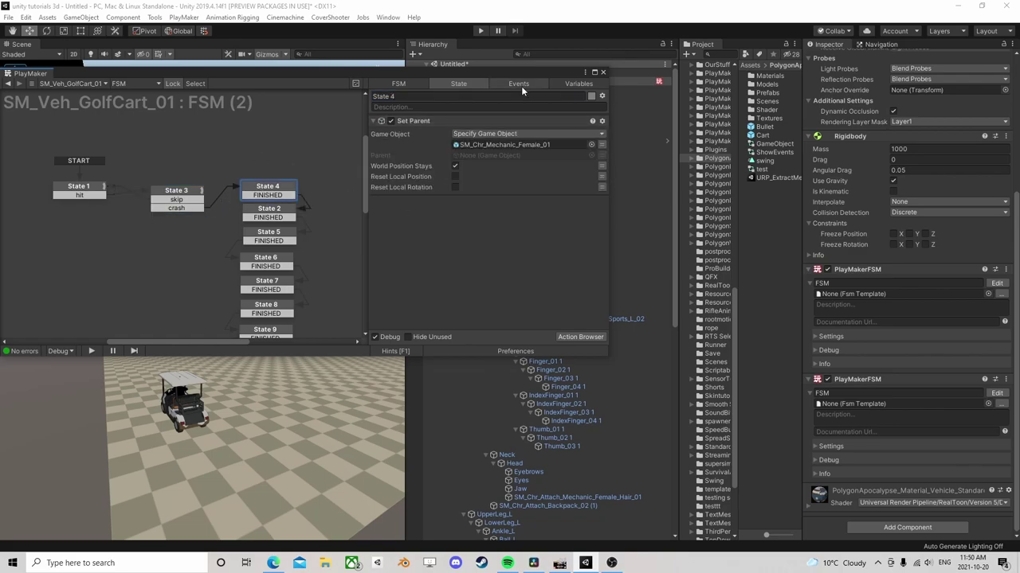
drag(518, 77, 324, 69)
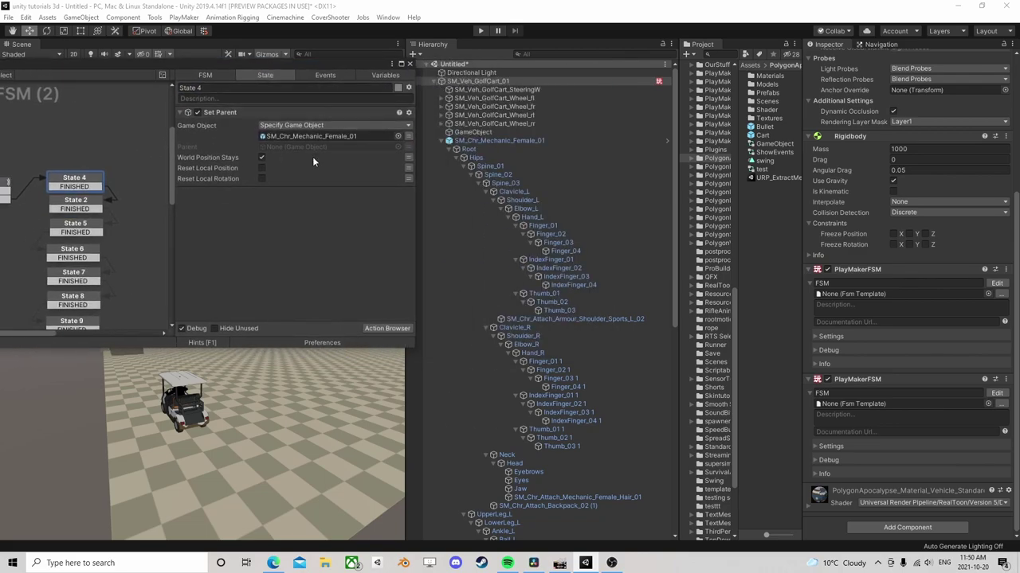
- Add the Set Configurable Joint Limits and Set Configurable Joint Drives actions to State 4
click(379, 329)
click(121, 178)
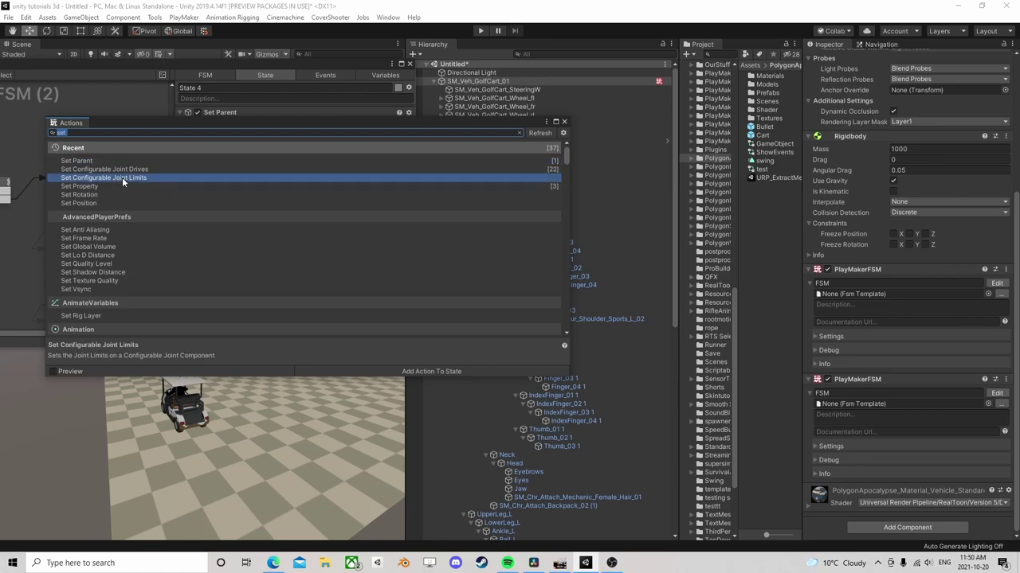
double_click(122, 175)
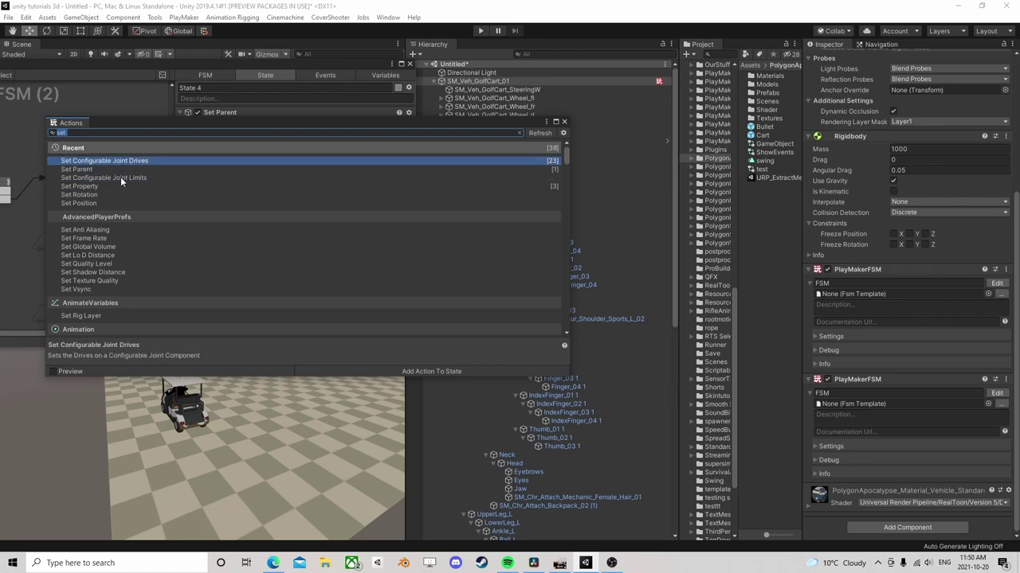
click(564, 122)
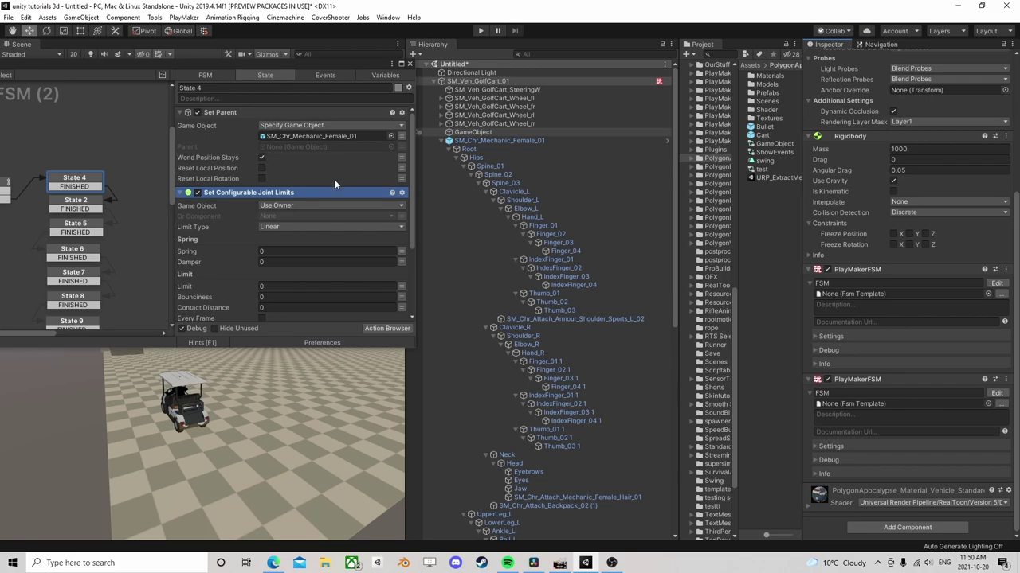
scroll(323, 203, down, 2)
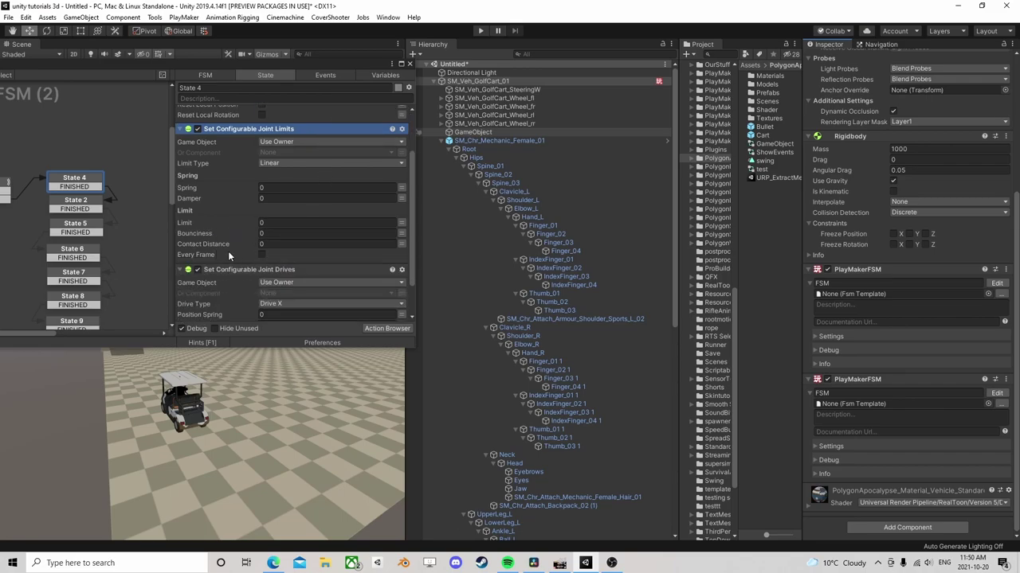
- Remove the Set Configurable Joint Limits and Set Configurable Joint Drives actions from State 4
click(259, 162)
click(233, 170)
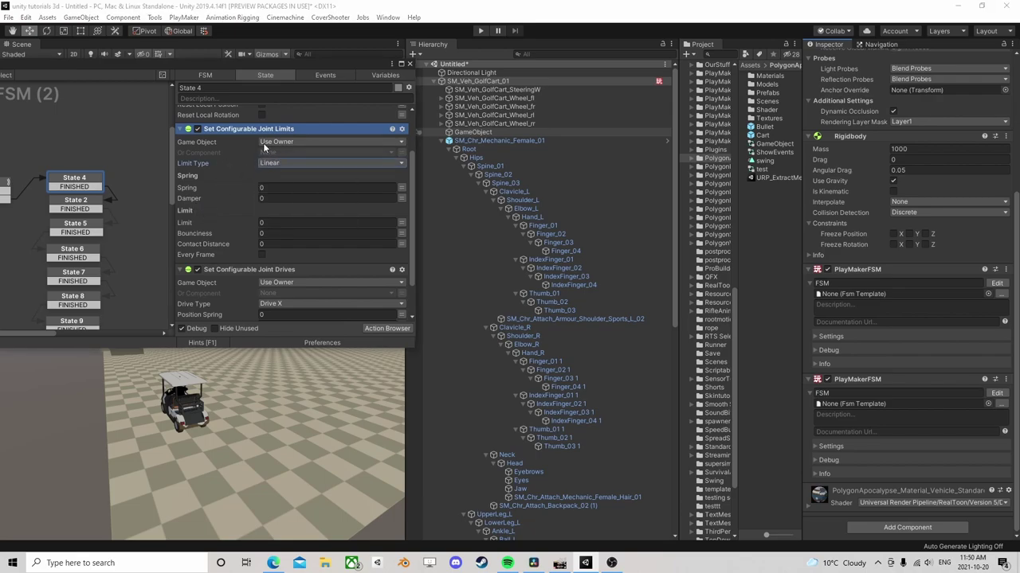
right_click(242, 131)
click(286, 323)
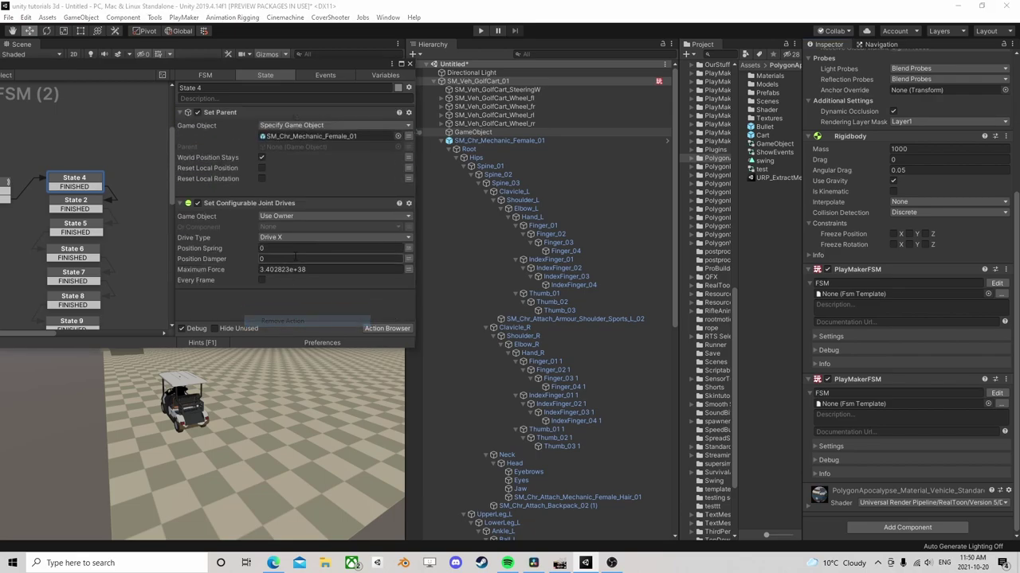
click(277, 229)
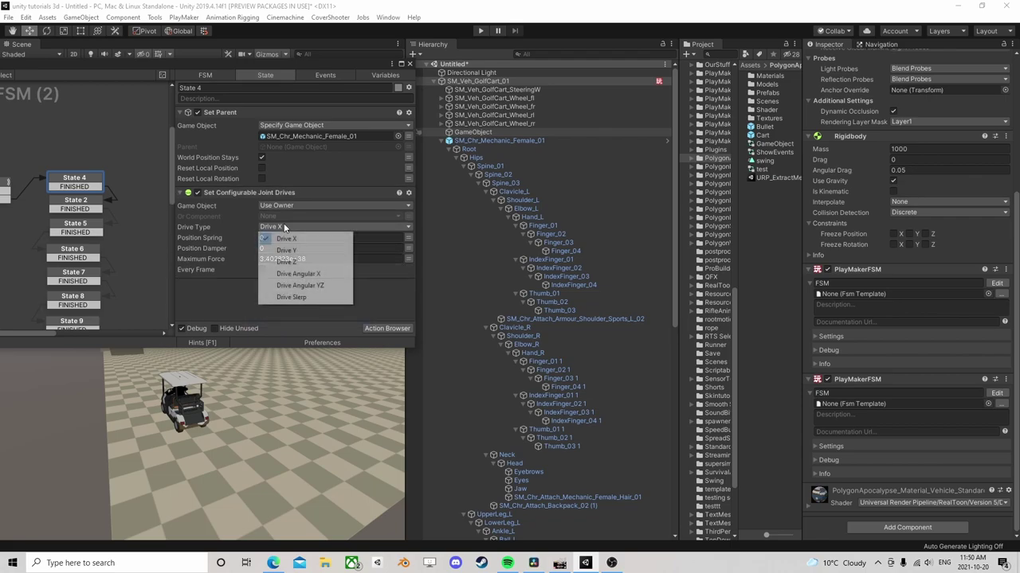
click(267, 227)
click(281, 216)
click(215, 223)
right_click(226, 194)
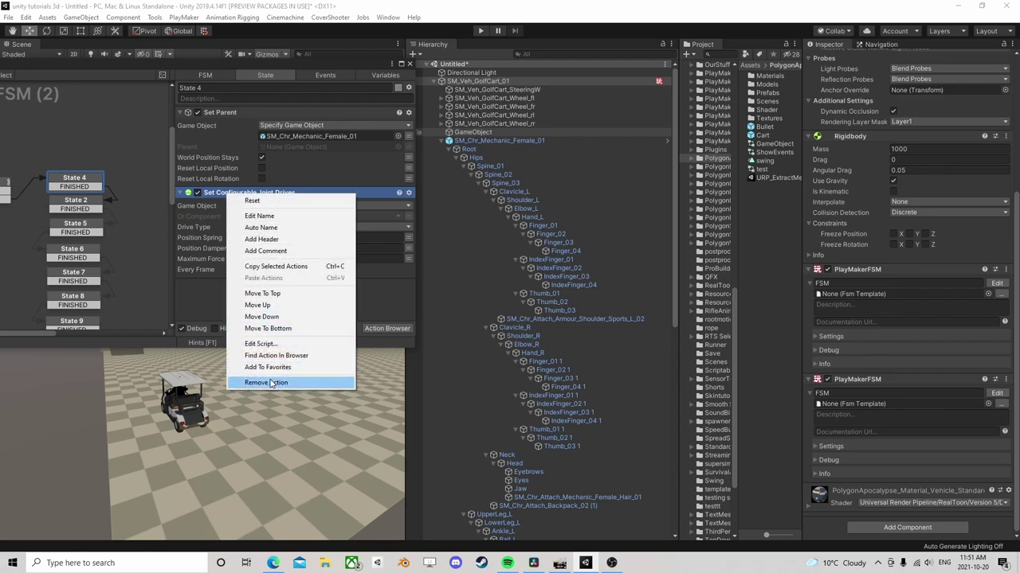
click(266, 382)
- Add a Set Property action for the Hips' Configurable Joint to State 4, setting xMotion to Free
click(476, 157)
drag(863, 151, 244, 217)
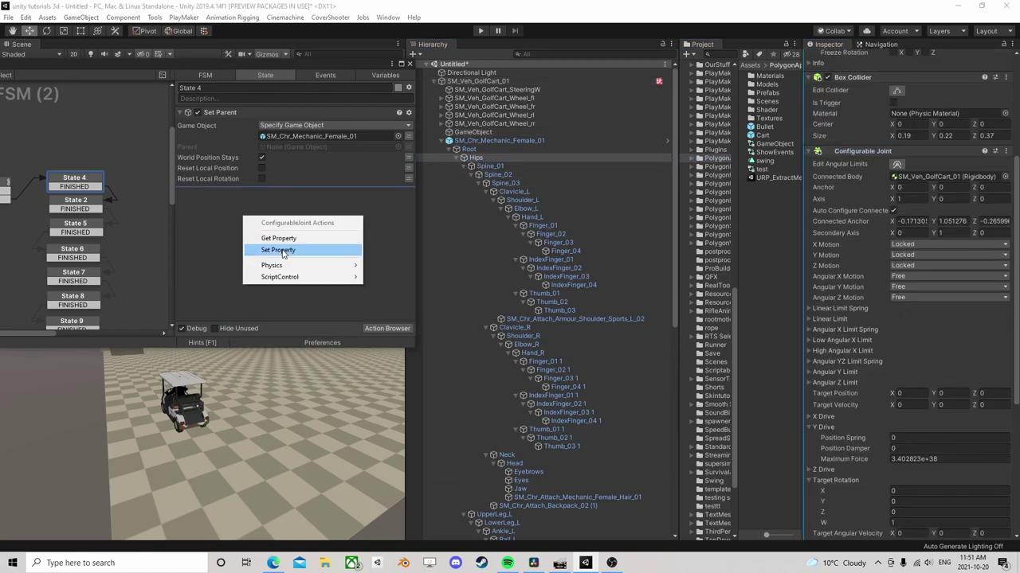
click(283, 252)
click(294, 226)
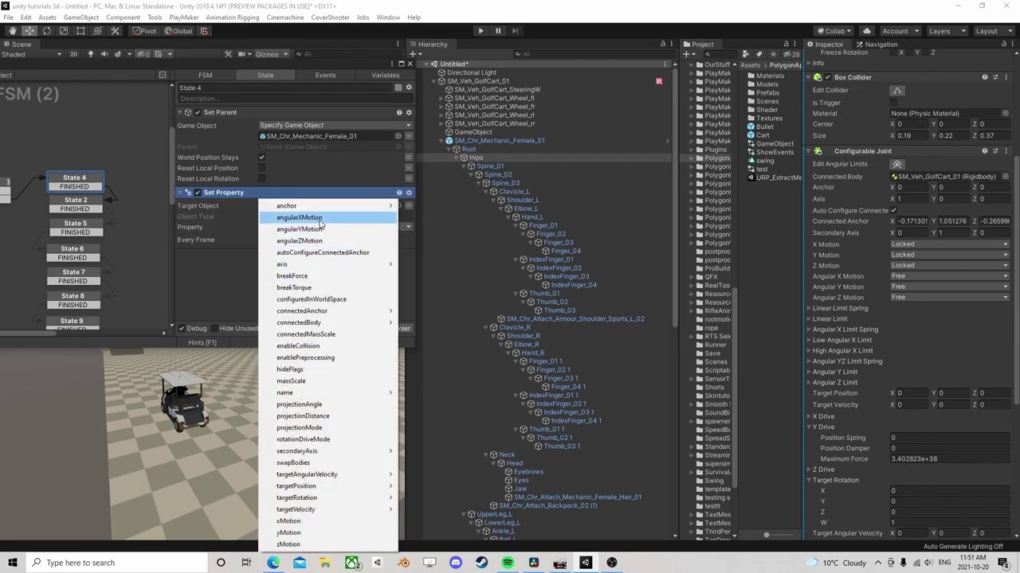
click(319, 218)
click(318, 238)
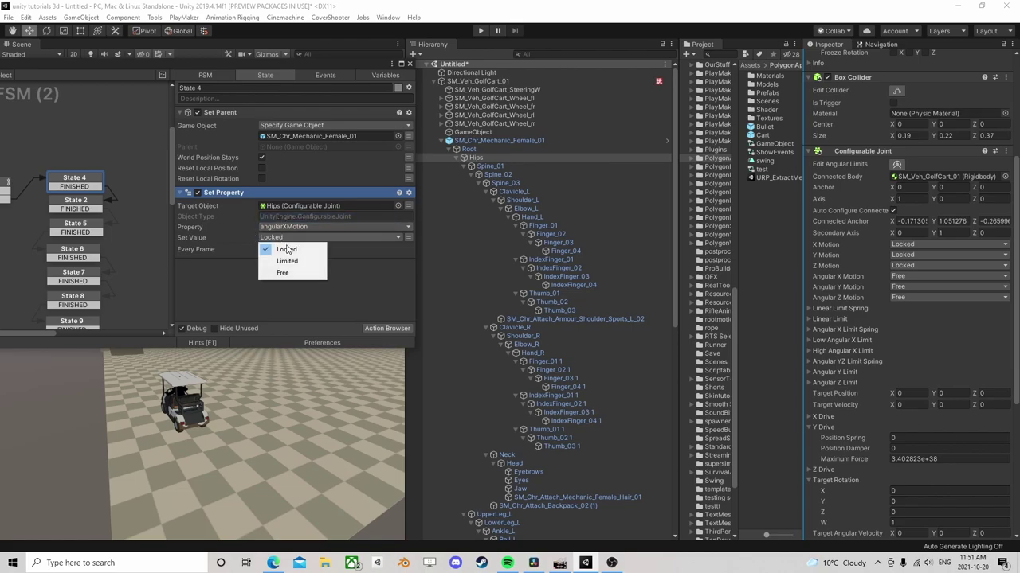
click(292, 274)
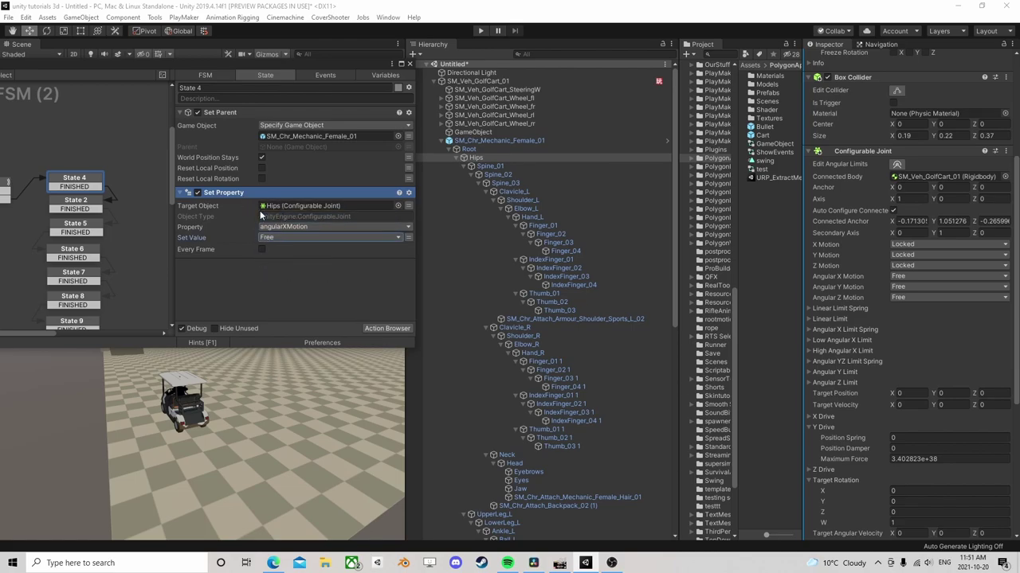
click(277, 228)
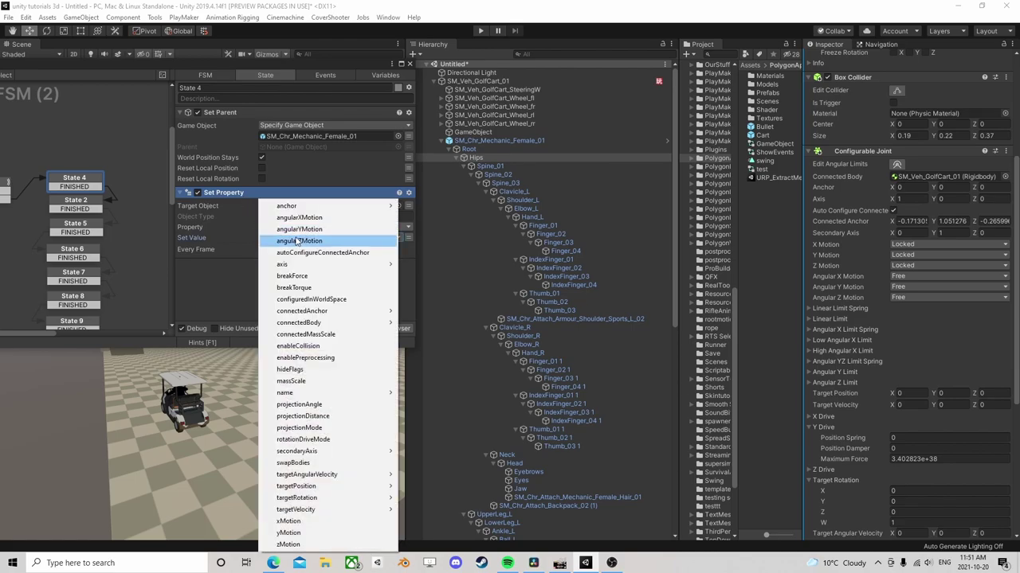
click(308, 521)
click(277, 237)
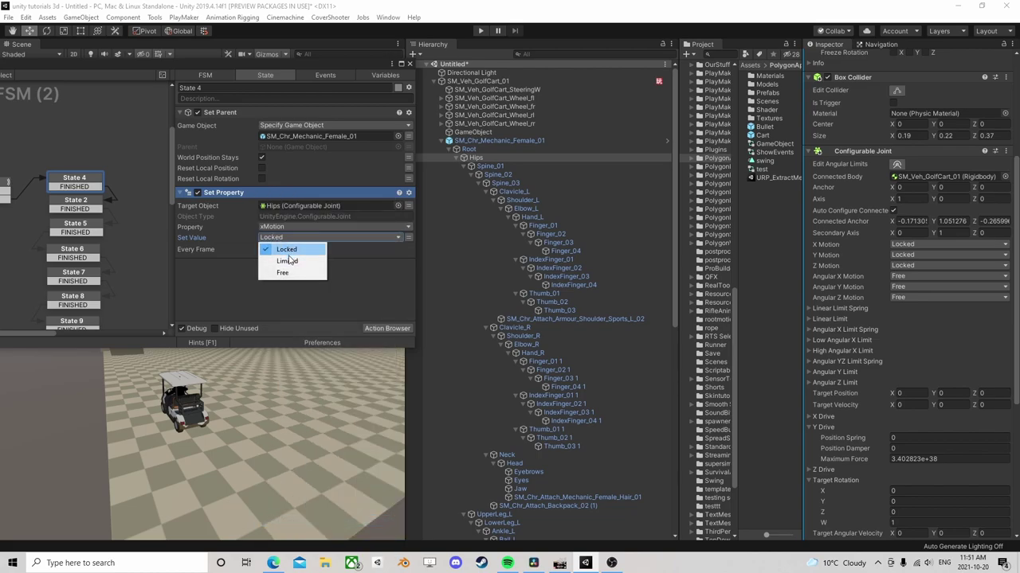
click(286, 273)
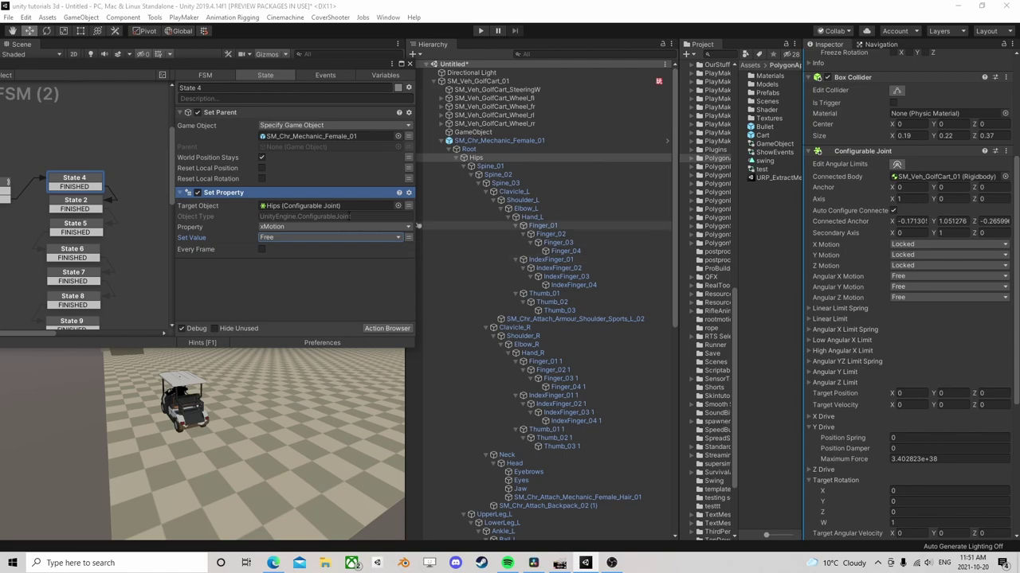
- Duplicate the Hips Set Property action in State 4 and change the copy to set yMotion to Free
right_click(251, 206)
click(247, 266)
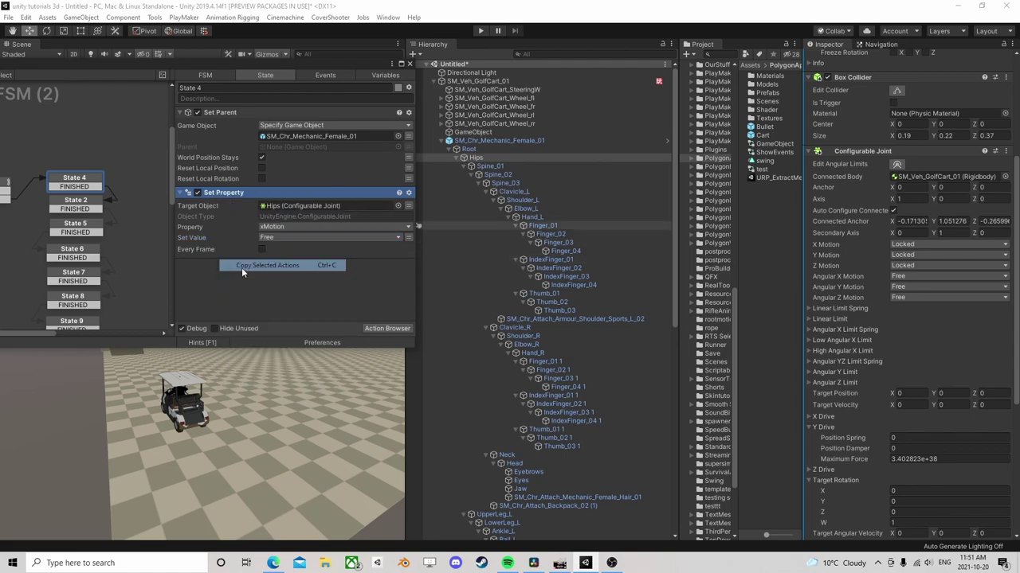
right_click(253, 285)
click(245, 381)
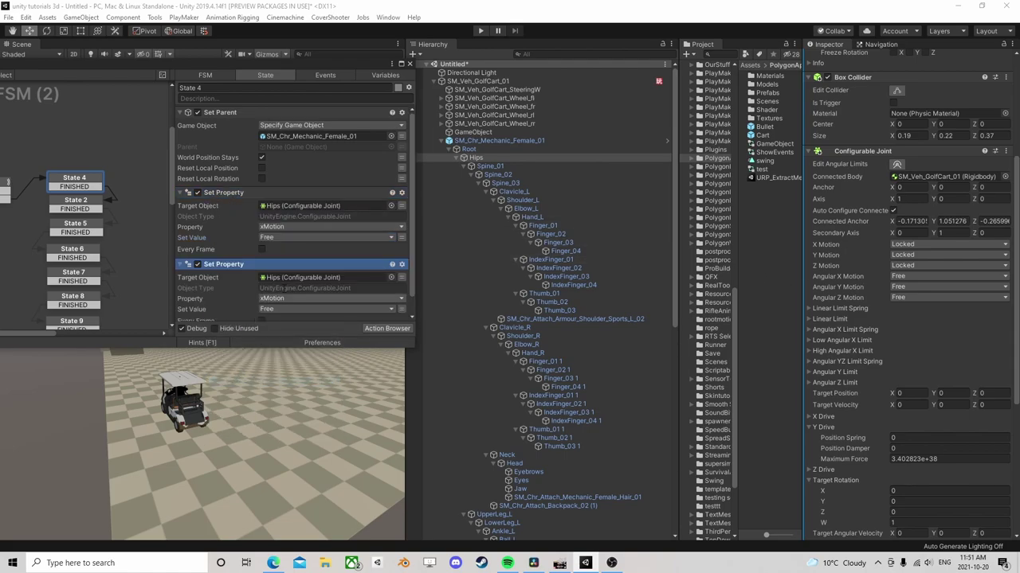
click(286, 278)
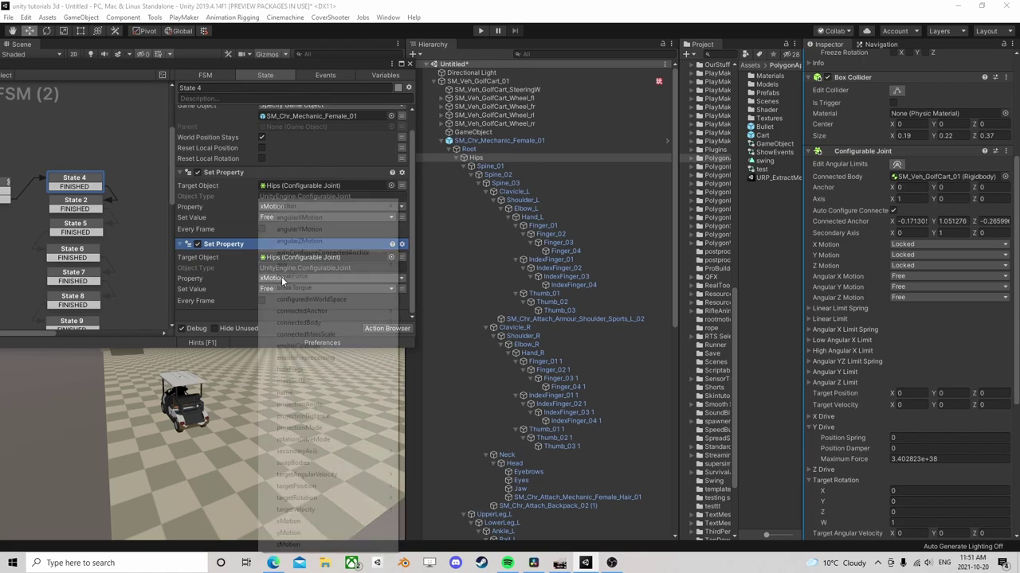
click(293, 529)
click(285, 282)
click(226, 287)
click(284, 290)
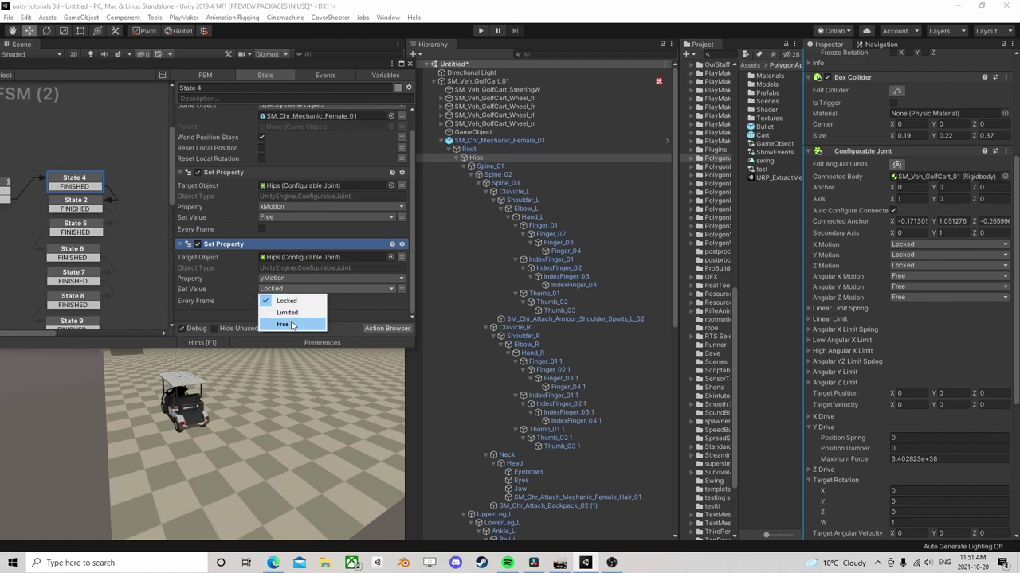
click(282, 324)
- Paste another Hips Set Property action into State 4 and make it set zMotion to Free
right_click(233, 314)
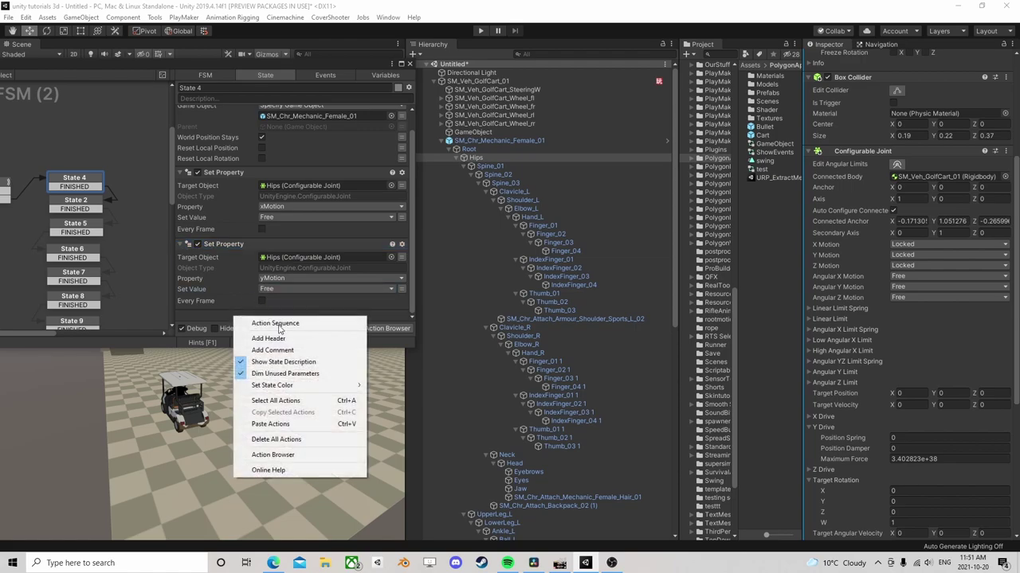
click(275, 424)
click(282, 279)
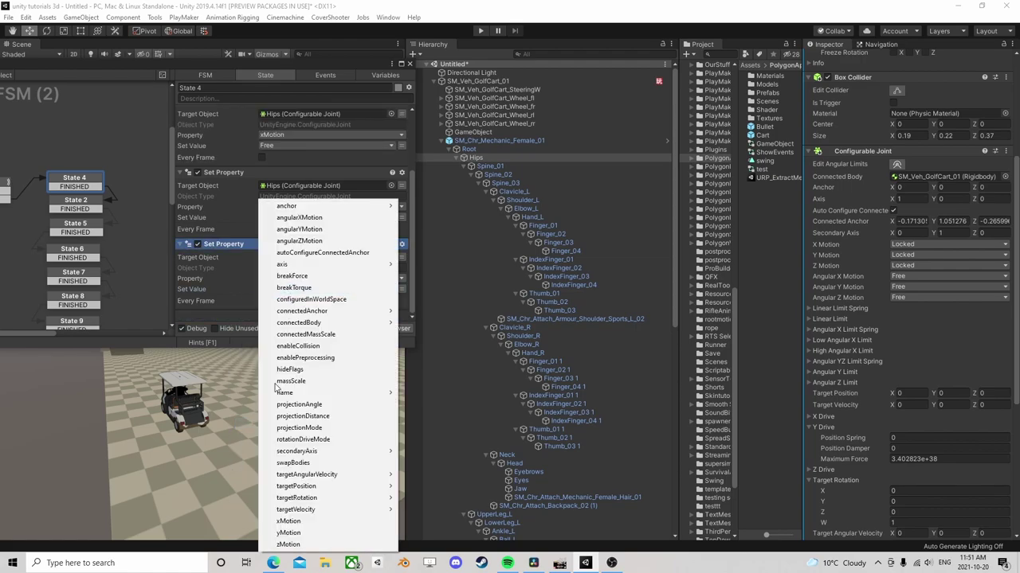
click(283, 548)
click(287, 289)
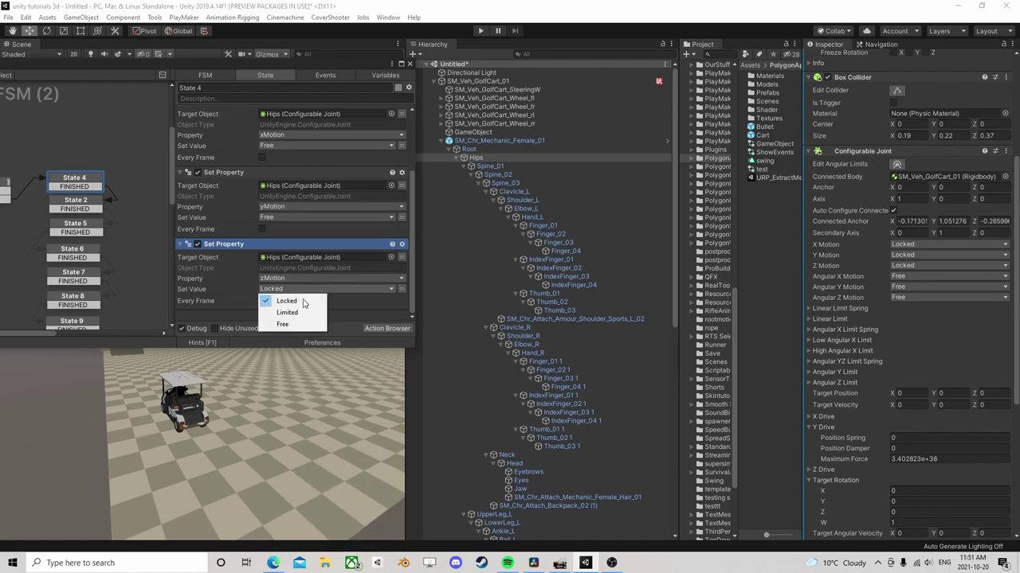
click(283, 324)
- Close the FSM editor and playtest driving the golf cart into the wall, checking that the mechanic is released
click(409, 63)
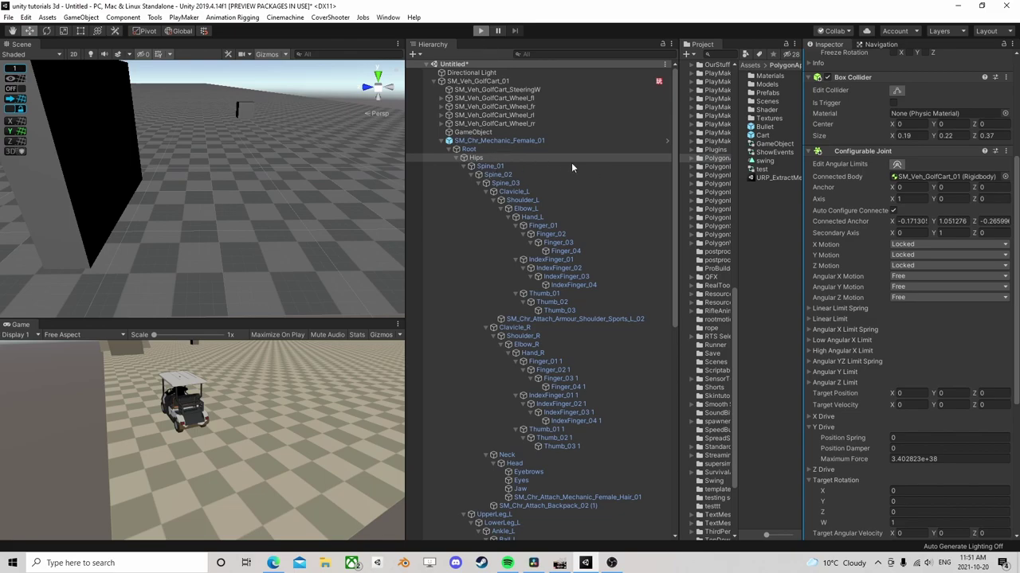
key(ctrl+p)
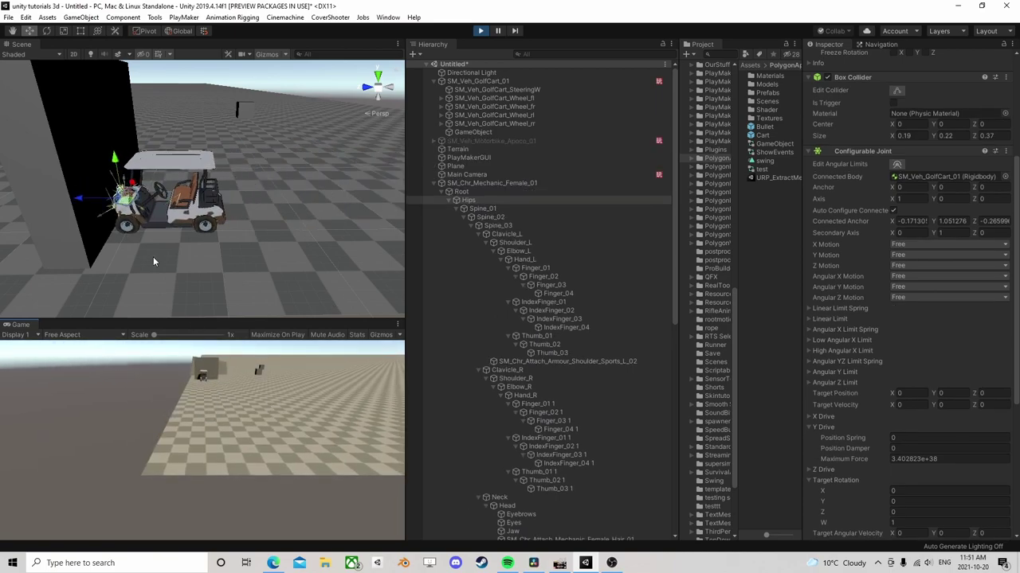
click(480, 31)
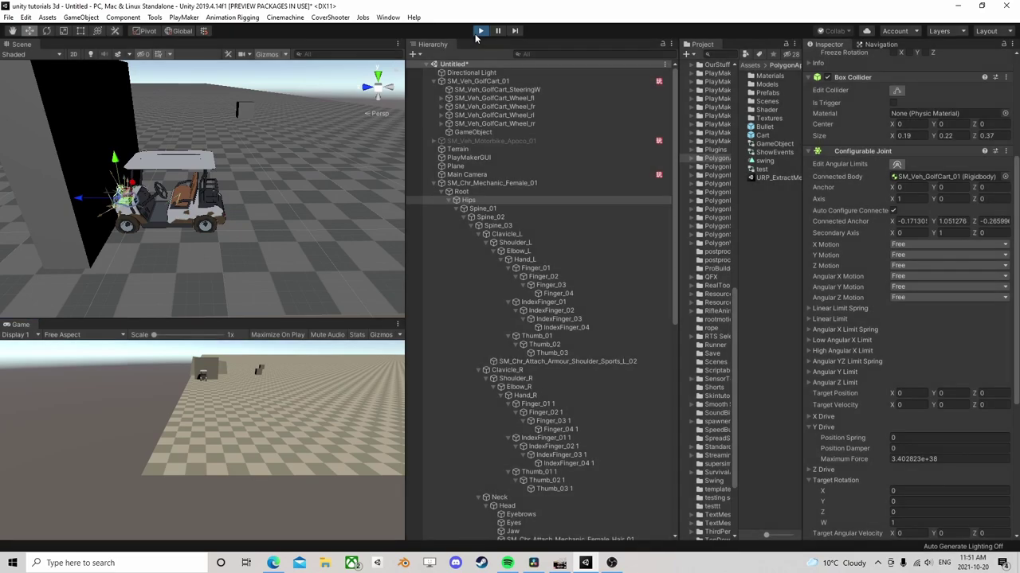
- Select the Directional Light, restart the playtest, and collapse the golf cart's hierarchy while driving it at the wall
click(486, 74)
key(ctrl+p)
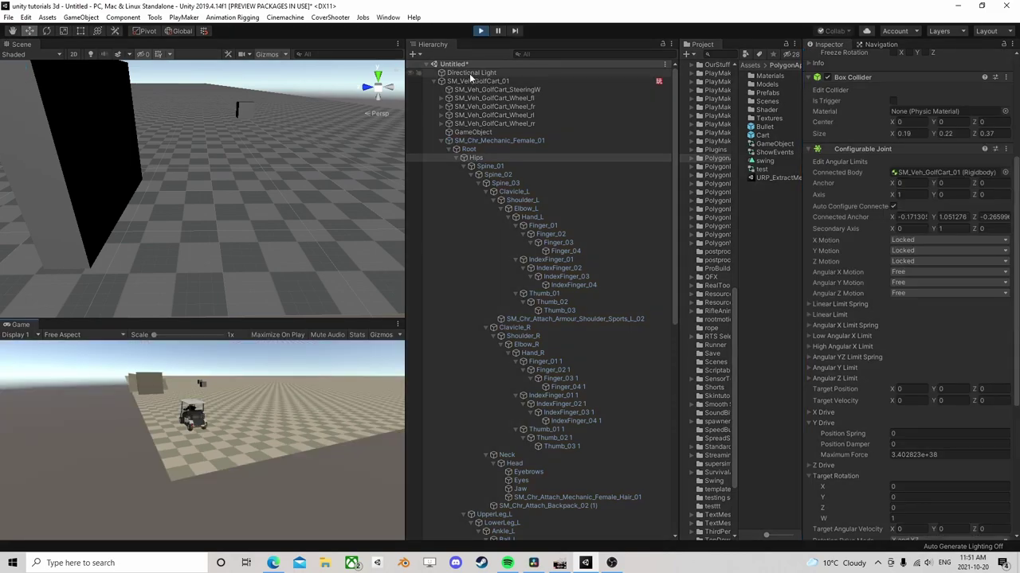
click(440, 81)
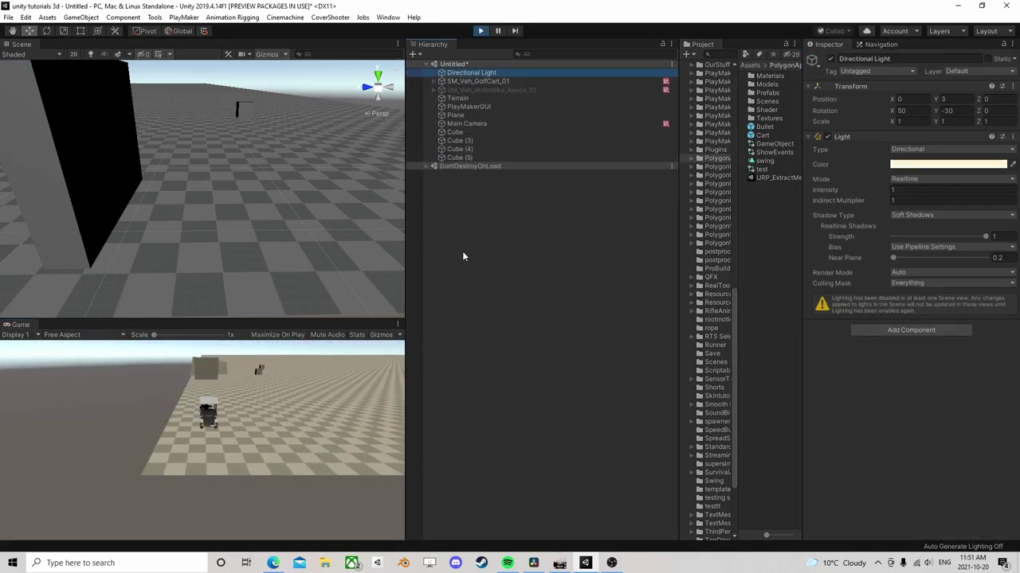
click(462, 247)
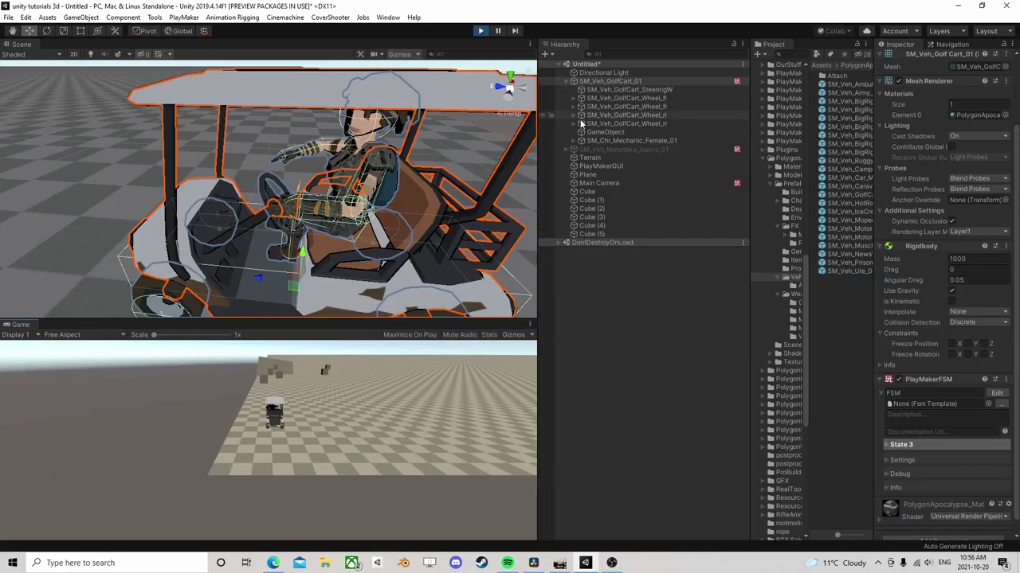
- Expand the mechanic's bones during play, frame the whole golf cart in the Scene view, and select Elbow_R
alt+click(573, 141)
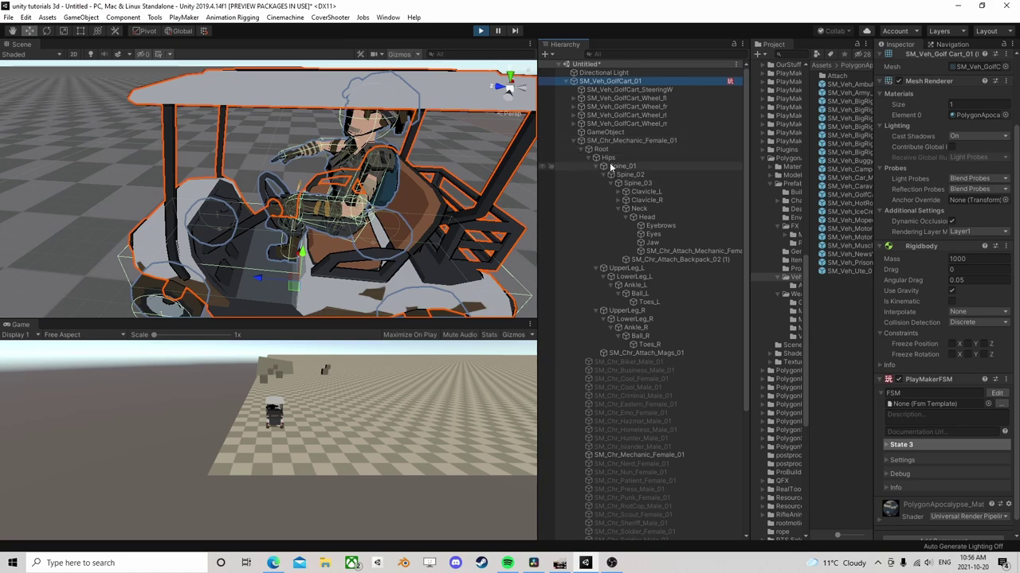
scroll(377, 194, down, 3)
middle_drag(383, 191, 383, 179)
alt+drag(382, 178, 384, 203)
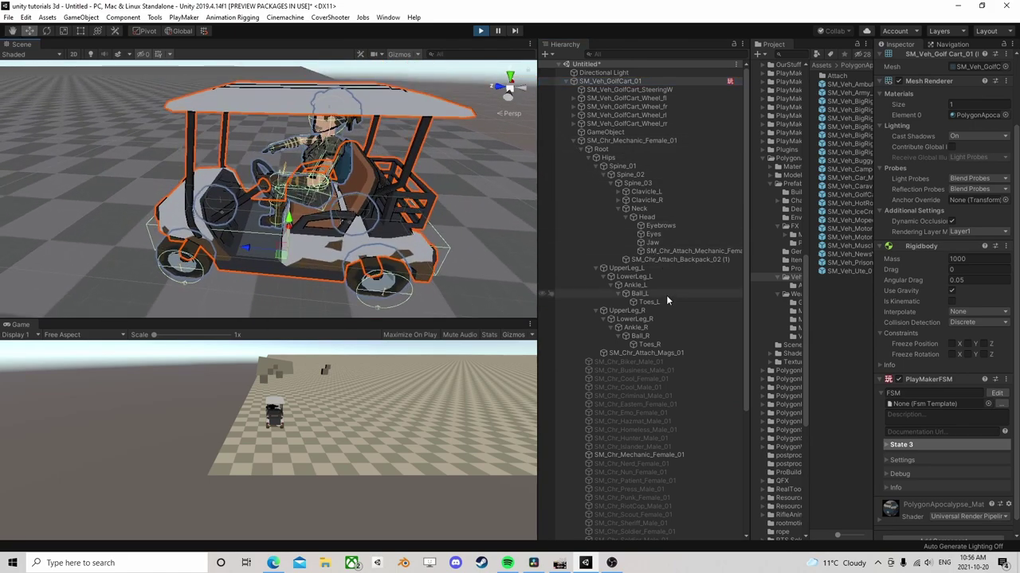
alt+click(621, 200)
click(658, 216)
- Set Elbow_R's position spring to 10 for Angular X Drive and 50 for Angular YZ Drive during play
scroll(915, 271, down, 10)
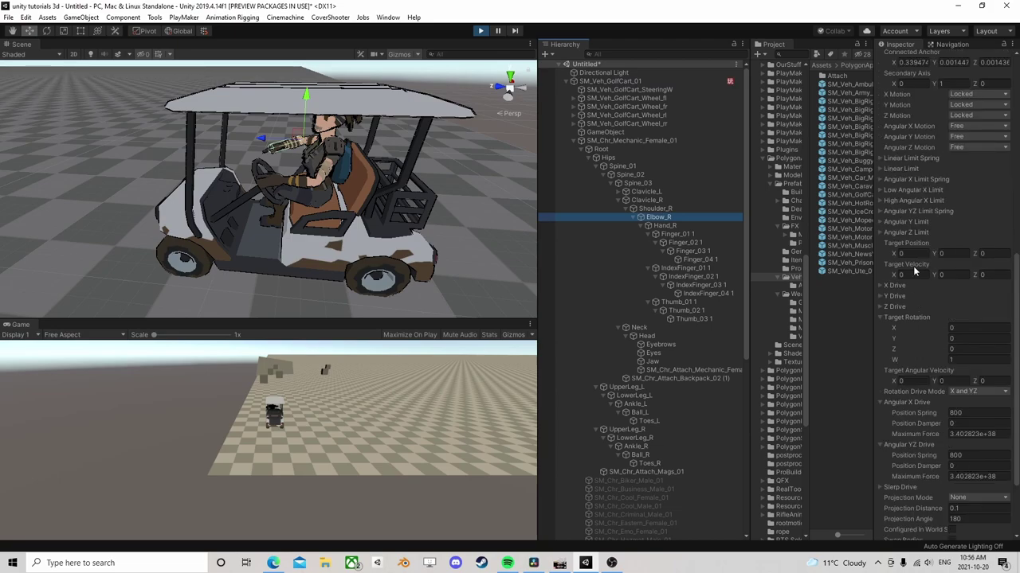
scroll(913, 266, down, 3)
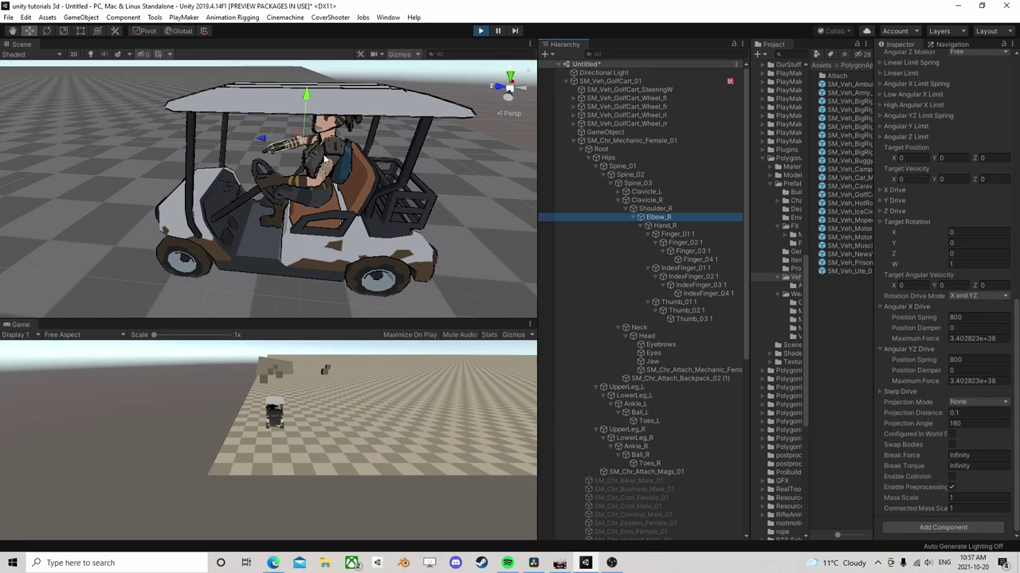
drag(935, 319, 767, 323)
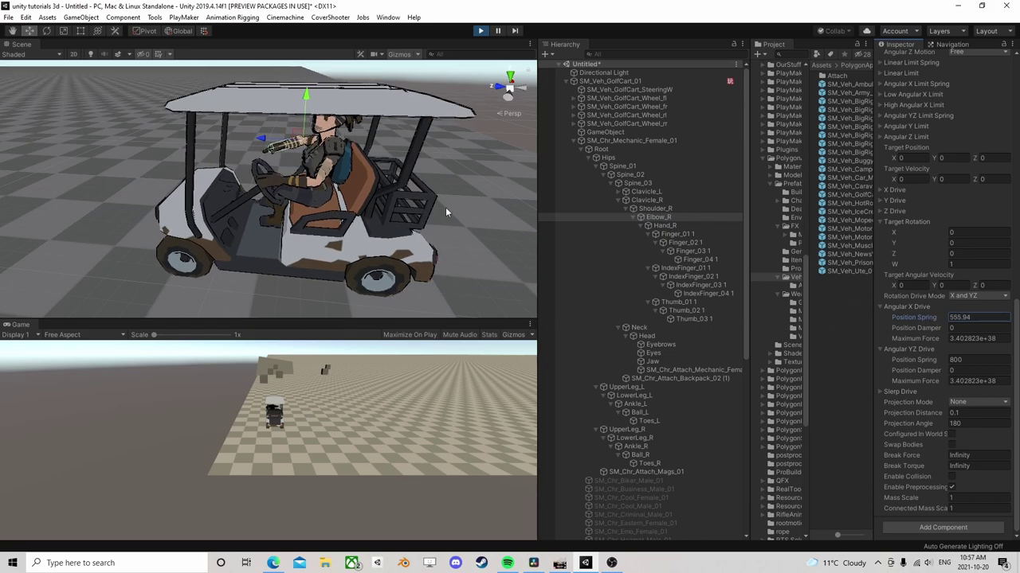
drag(738, 192, 629, 183)
text(50)
text(10)
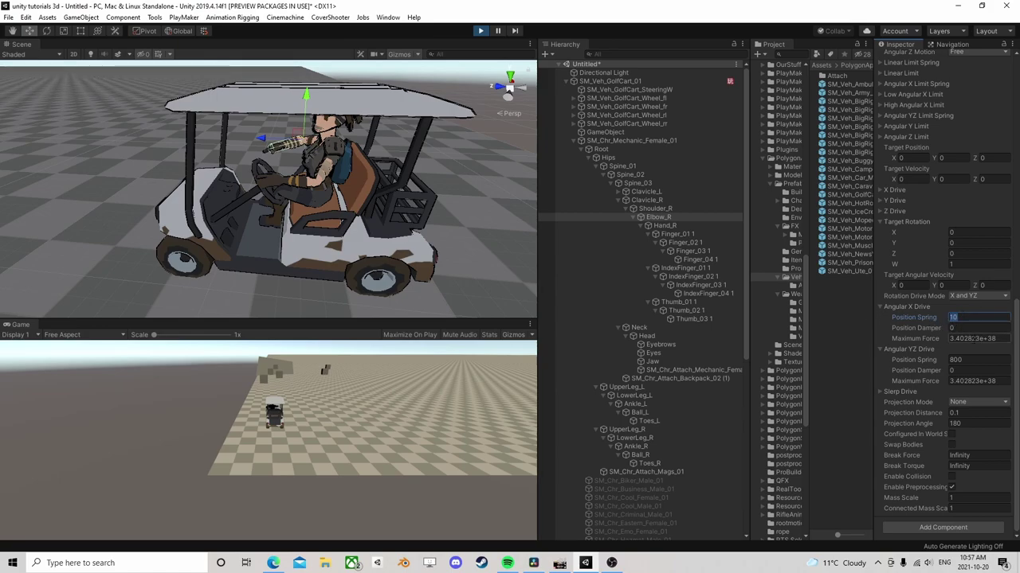
drag(930, 361, 478, 278)
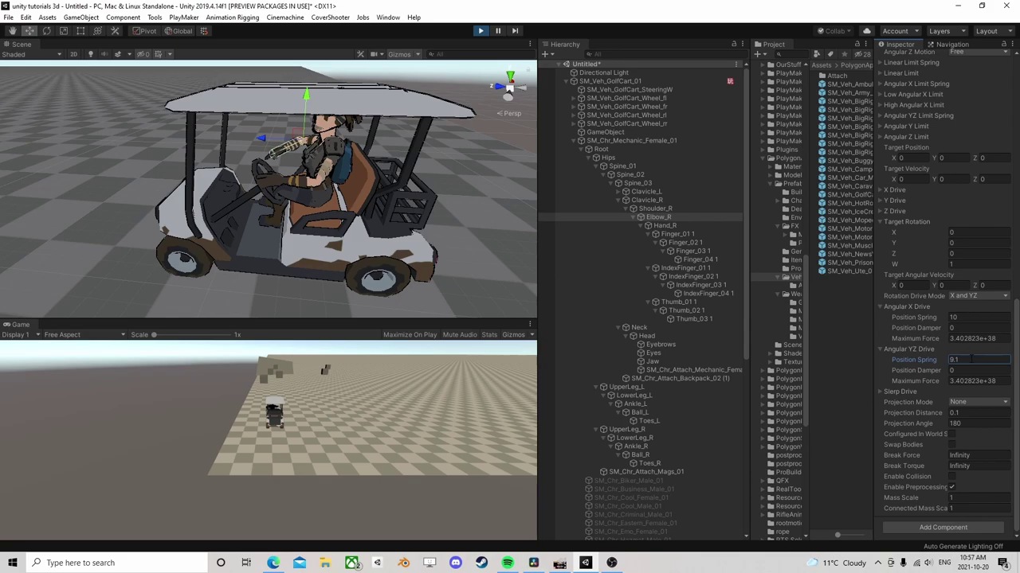
text(50)
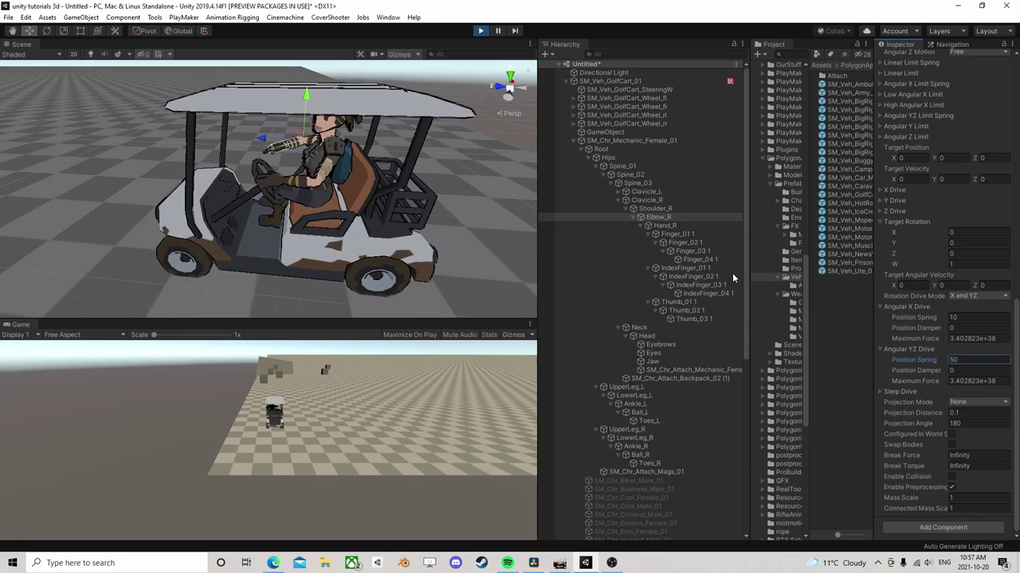
- Select the mechanic's jointed bones together: Spine_02, Head, both shoulders and elbows, and both upper and lower legs
click(658, 218)
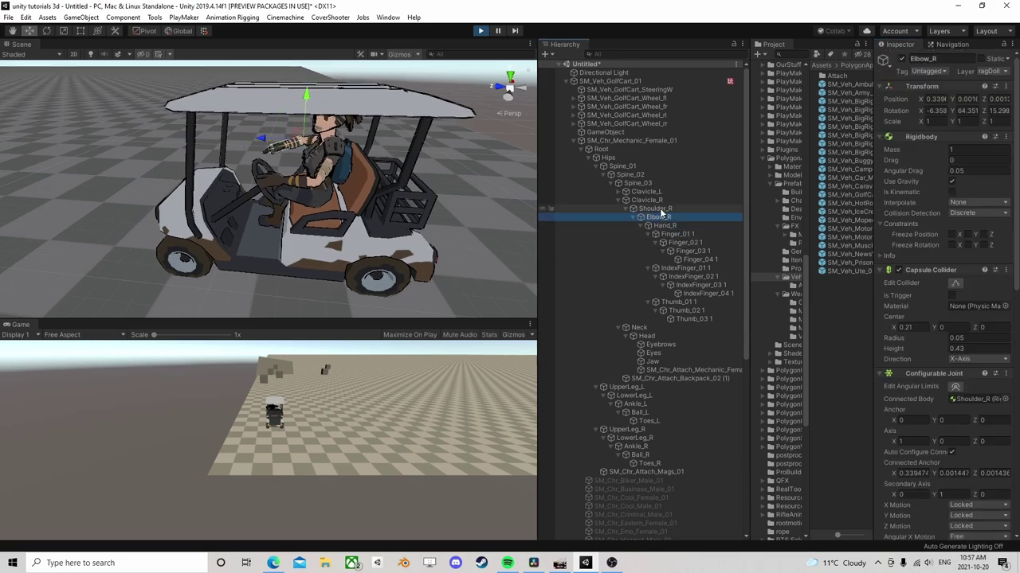
ctrl+click(660, 210)
ctrl+click(646, 336)
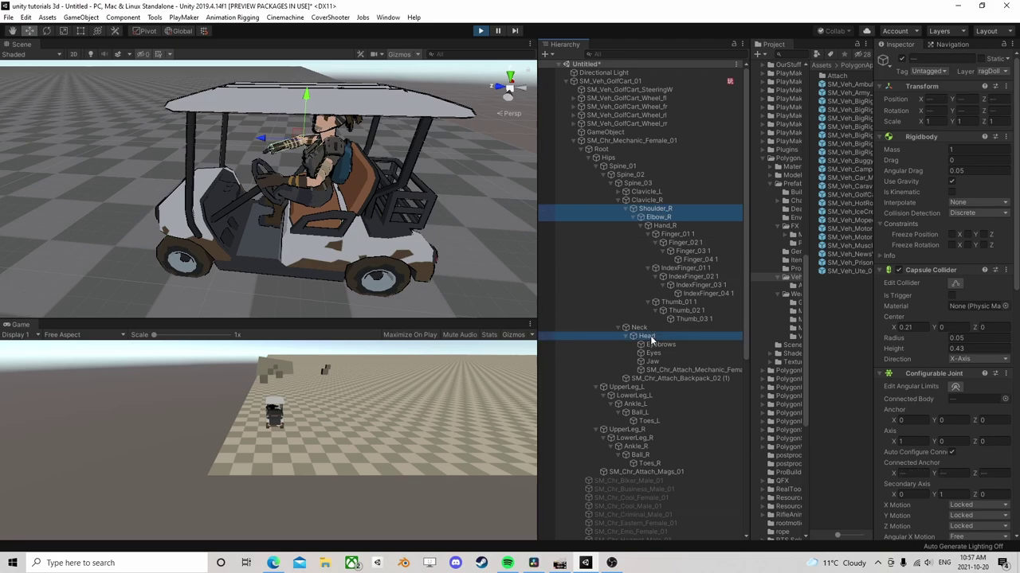
ctrl+click(626, 387)
ctrl+click(633, 396)
ctrl+click(628, 429)
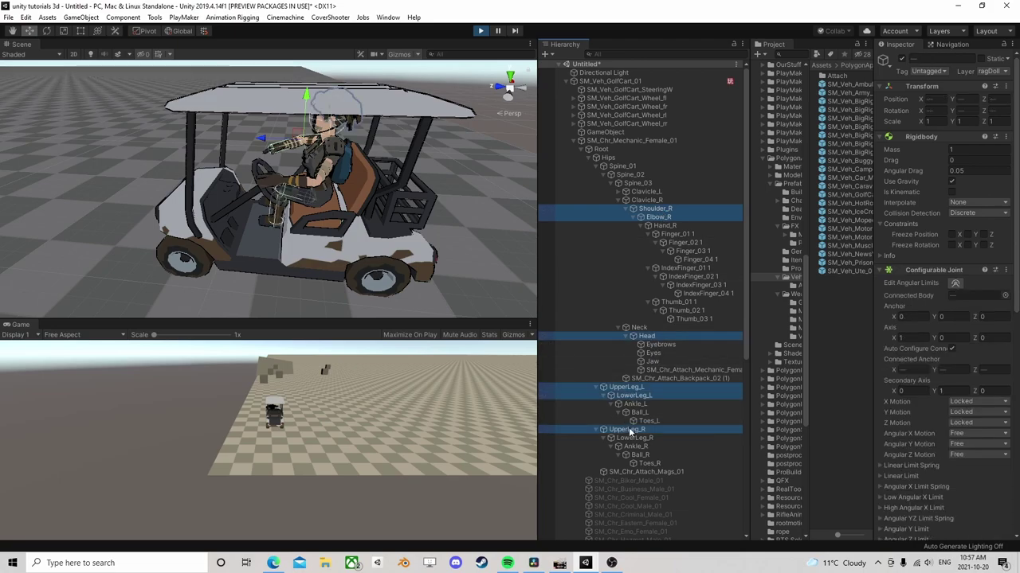
ctrl+click(632, 438)
ctrl+click(629, 174)
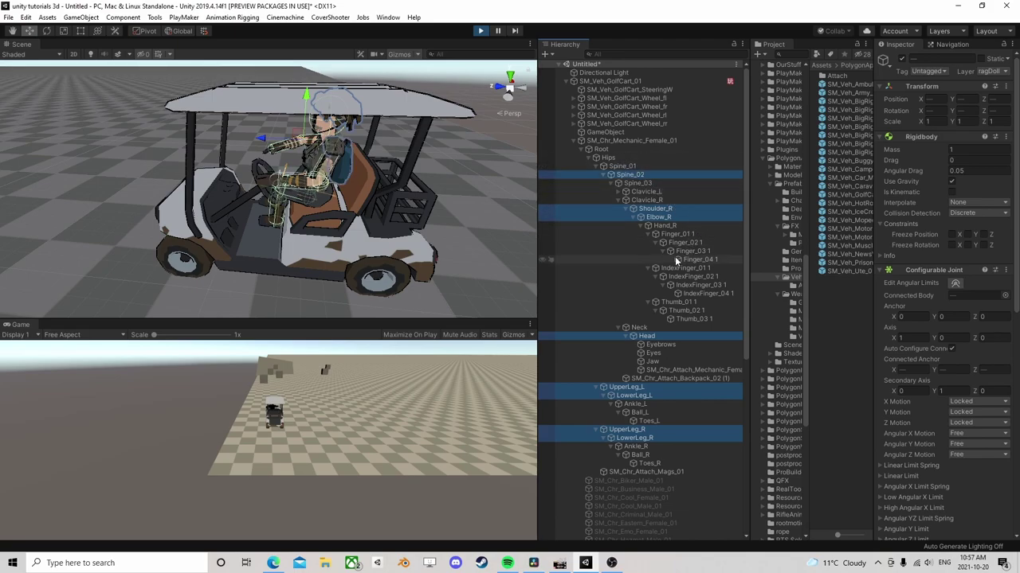
click(625, 192)
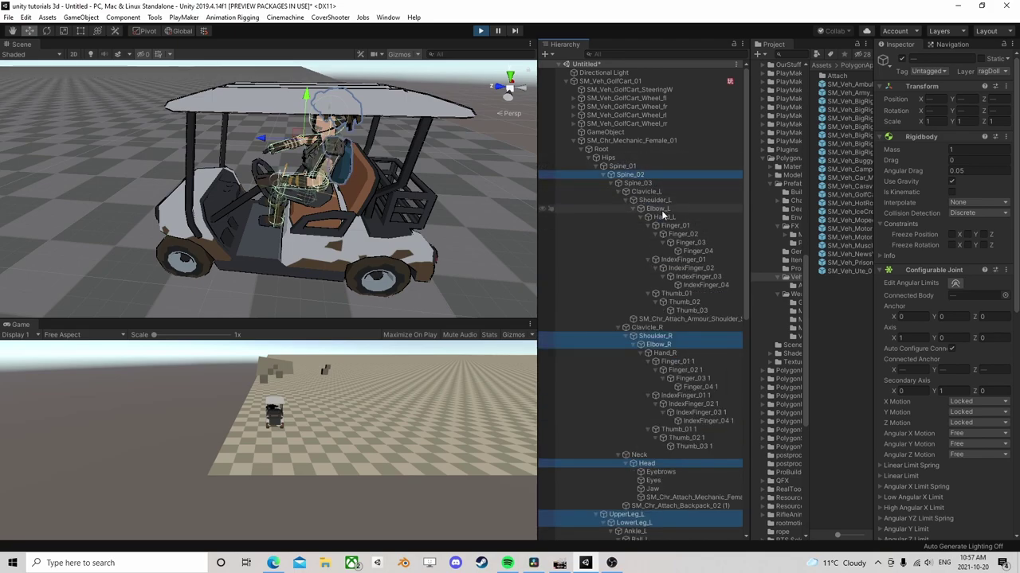
ctrl+click(658, 210)
ctrl+click(655, 200)
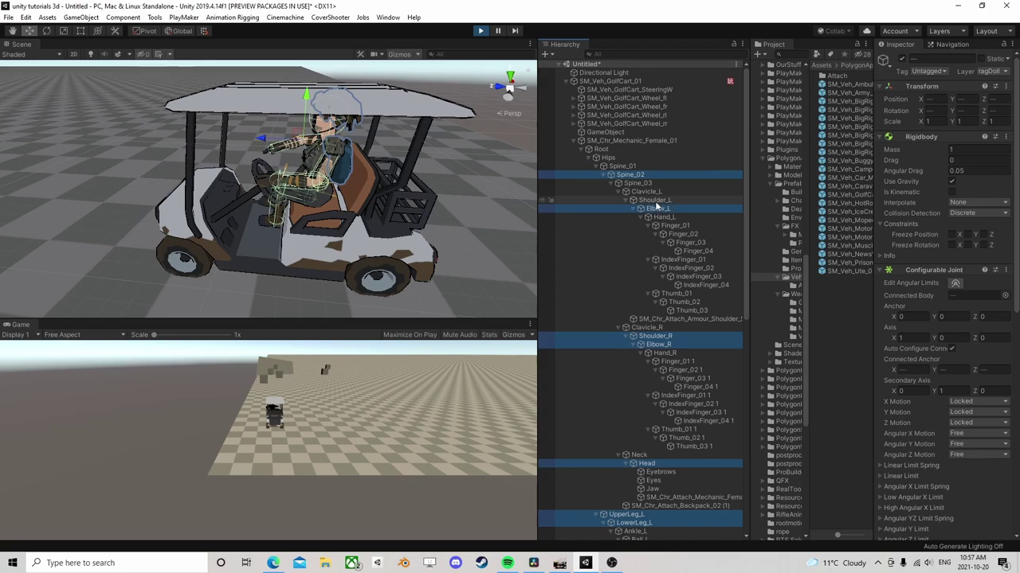
- Set the position spring to 50 for both Angular X Drive and Angular YZ Drive on the selected bones' joints during play
scroll(971, 333, down, 10)
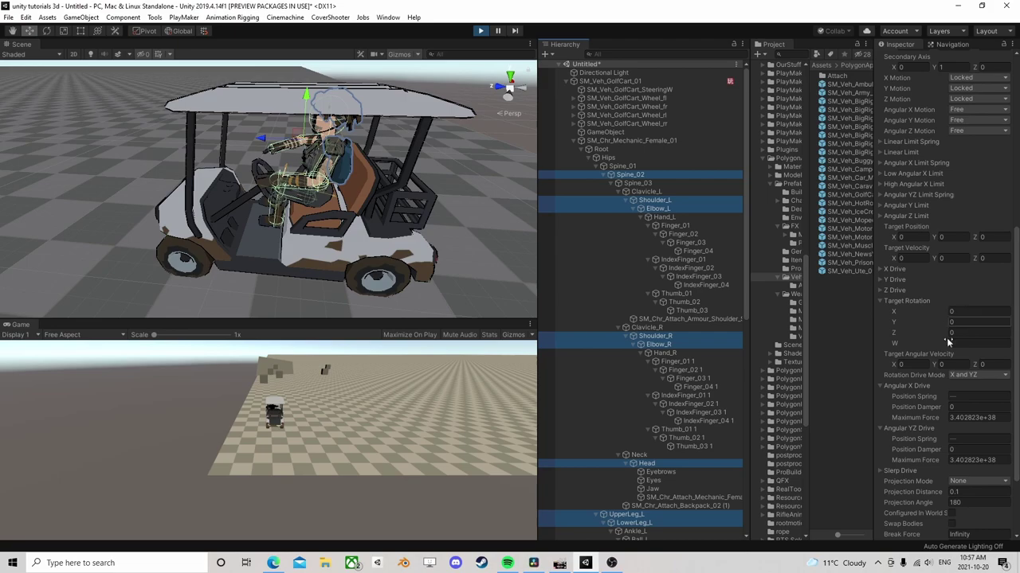
scroll(944, 346, down, 3)
click(972, 301)
text(50)
click(968, 342)
text(50)
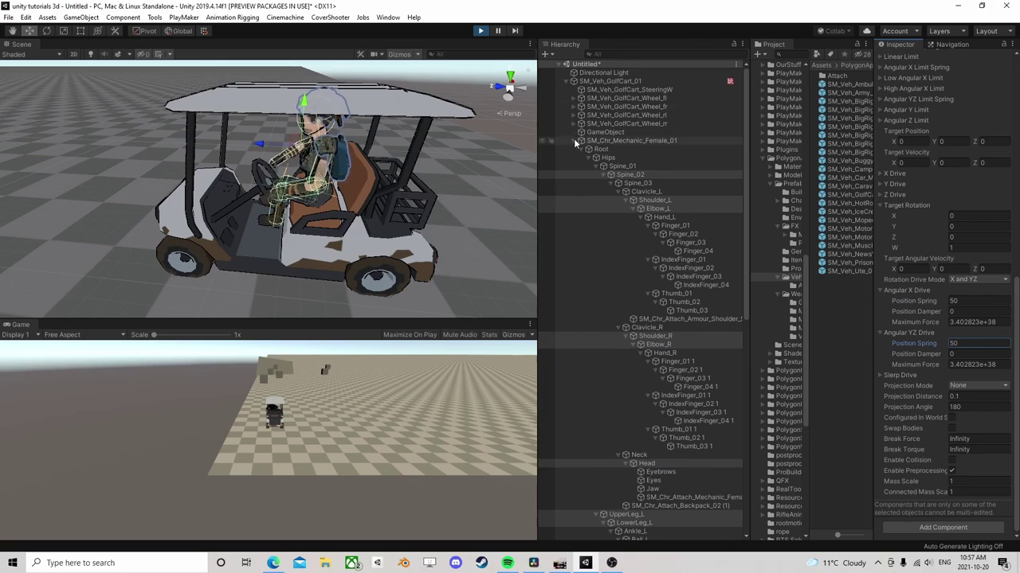
- Select SM_Veh_GolfCart_01 and rotate it in the running scene to test how the mechanic's joints react
click(605, 83)
scroll(324, 208, down, 4)
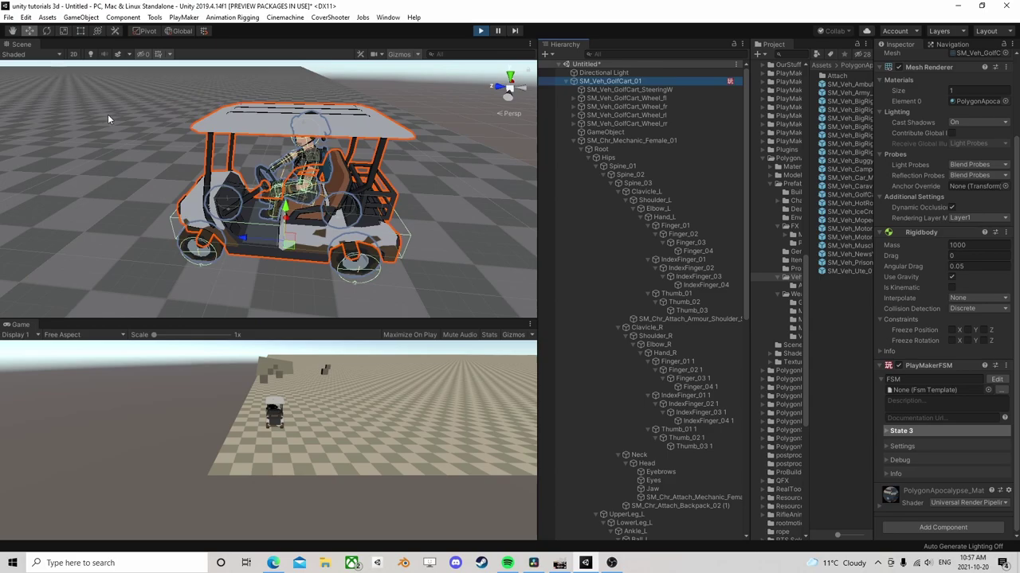
key(e)
drag(298, 267, 220, 247)
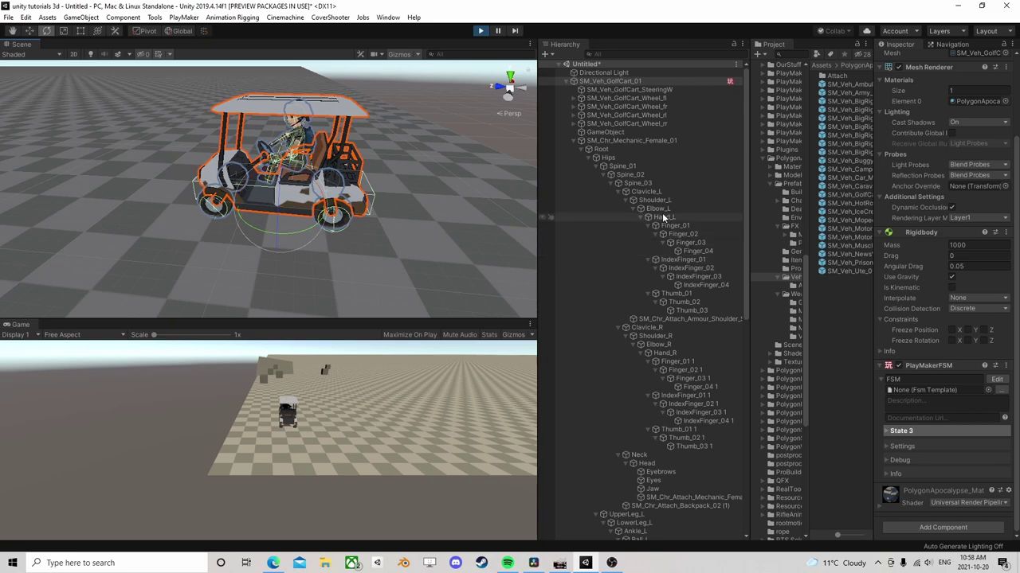
- Expand the Y Drive of the Head's configurable joint and set its target rotation Y to 0.64 during play
click(630, 175)
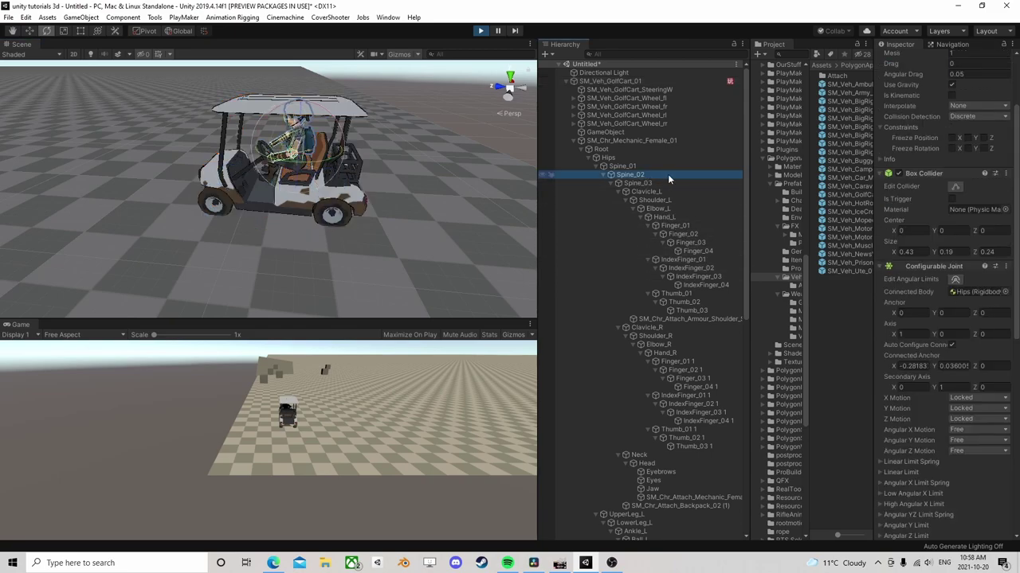
scroll(368, 190, up, 6)
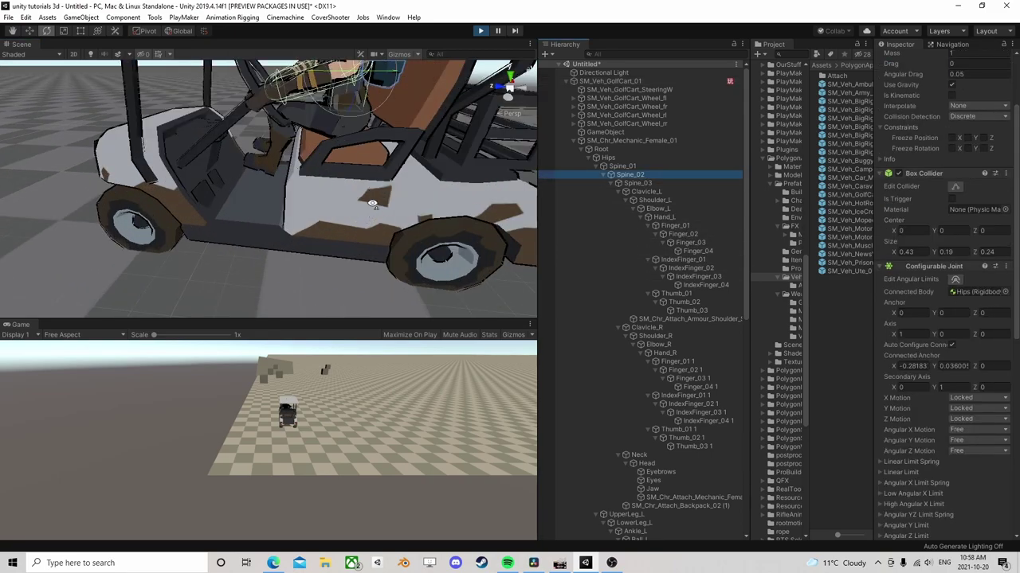
middle_drag(390, 177, 387, 196)
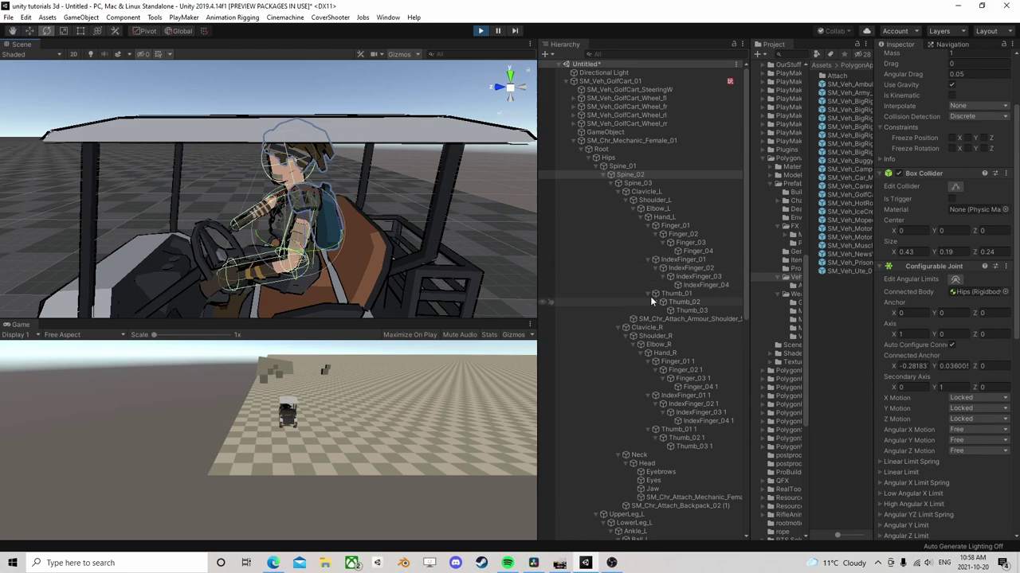
scroll(661, 287, down, 2)
scroll(677, 303, down, 3)
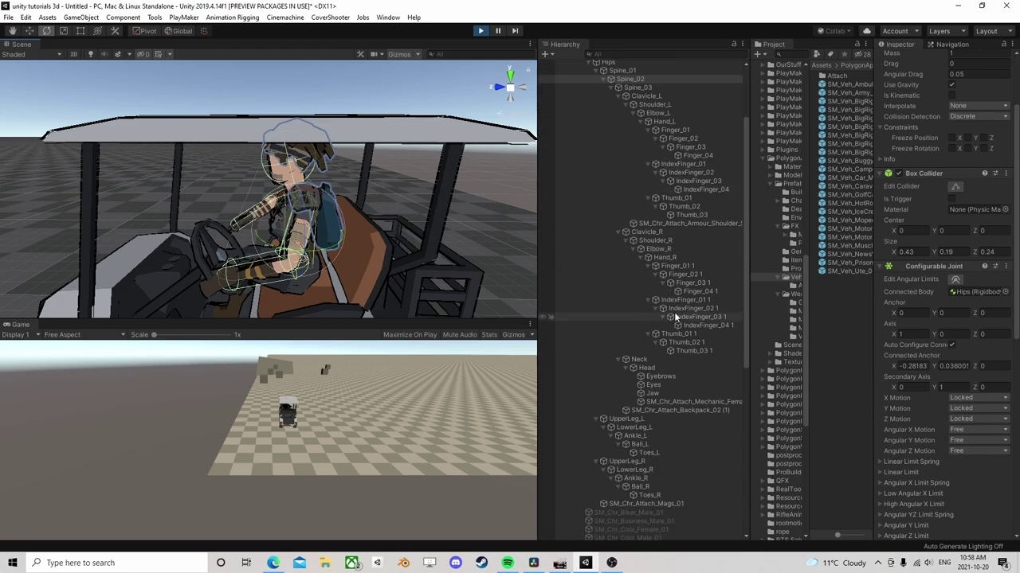
click(658, 367)
scroll(944, 307, down, 3)
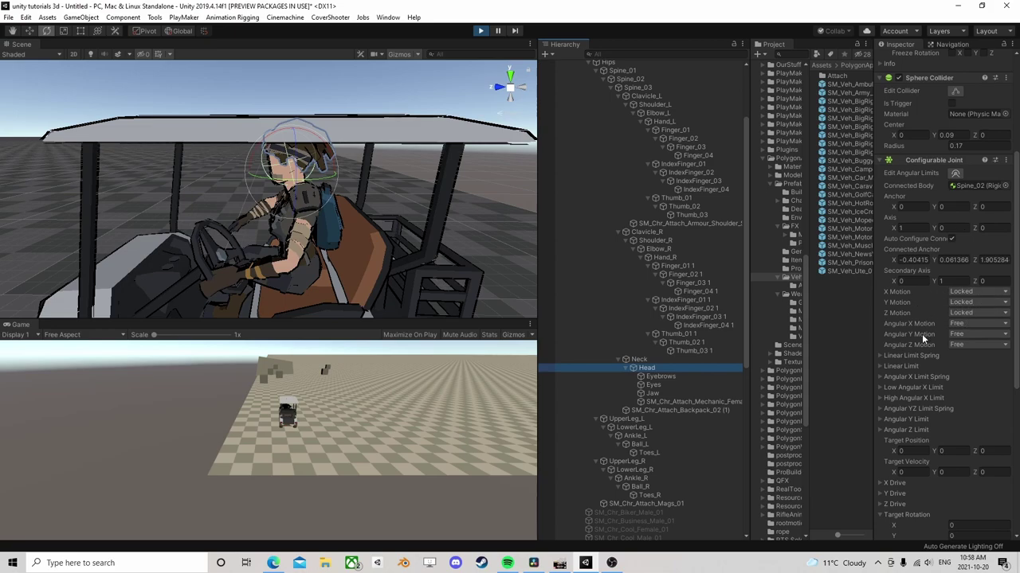
scroll(923, 334, down, 6)
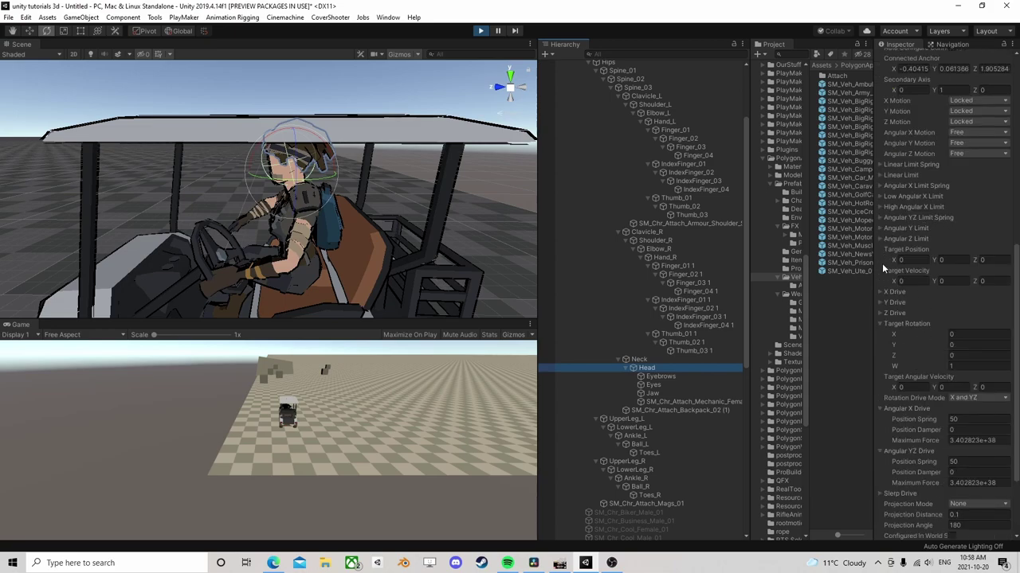
click(880, 303)
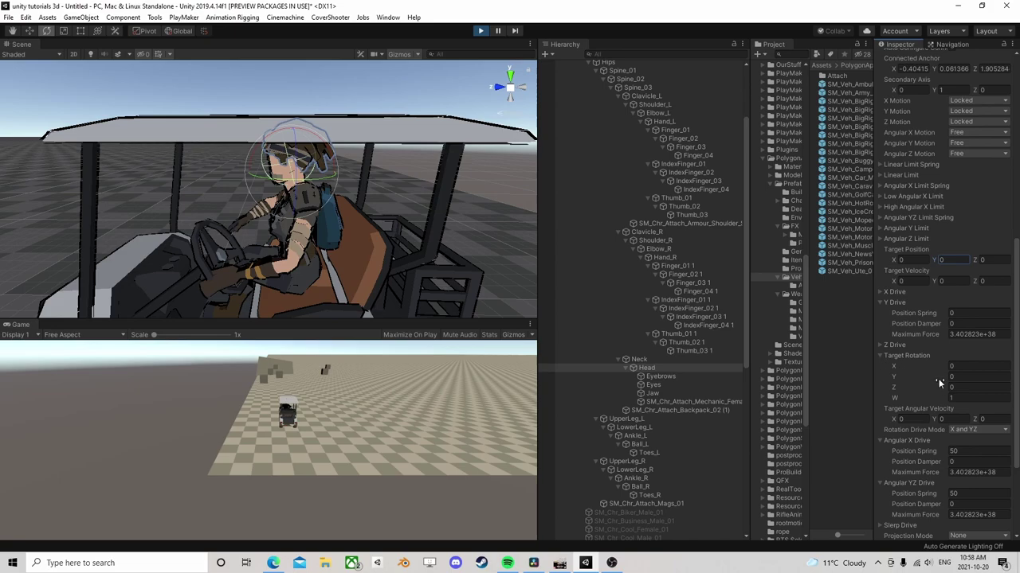
text(0.12)
drag(932, 381, 959, 384)
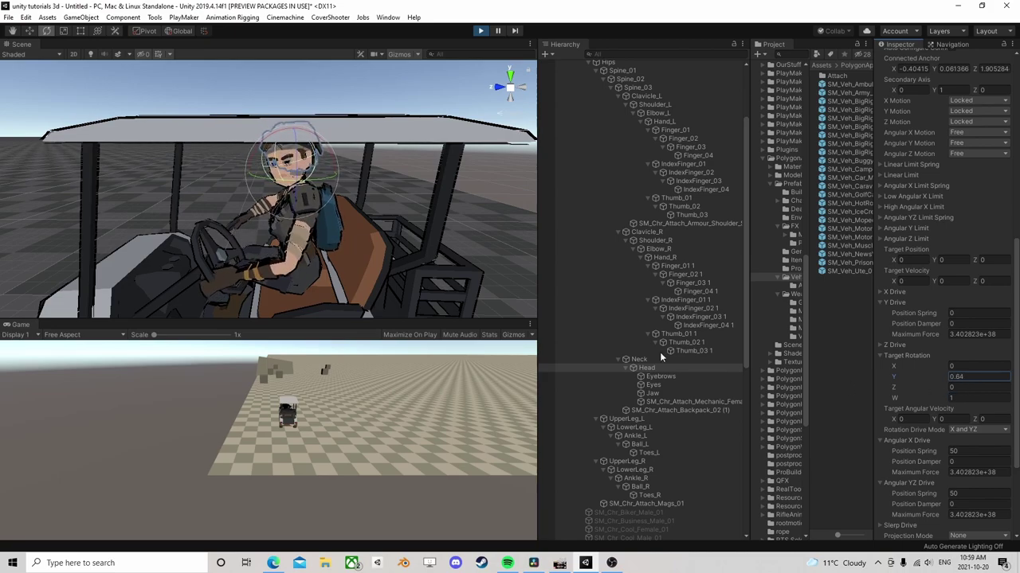
- Select the root SM_Veh_GolfCart_01 again with the whole cart in view, ready for rotating in the running scene
click(314, 273)
scroll(366, 287, down, 5)
scroll(646, 128, up, 5)
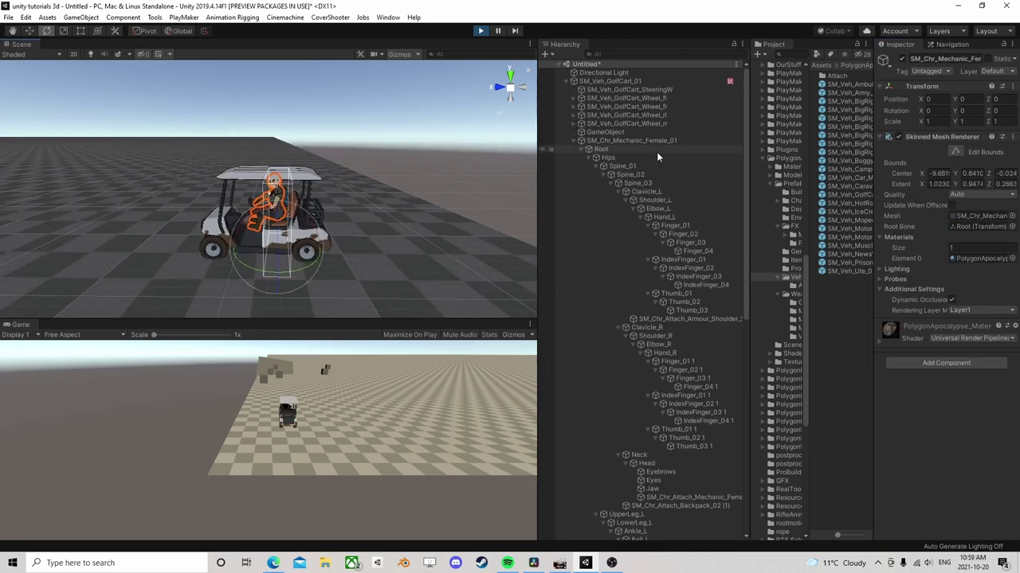
click(607, 83)
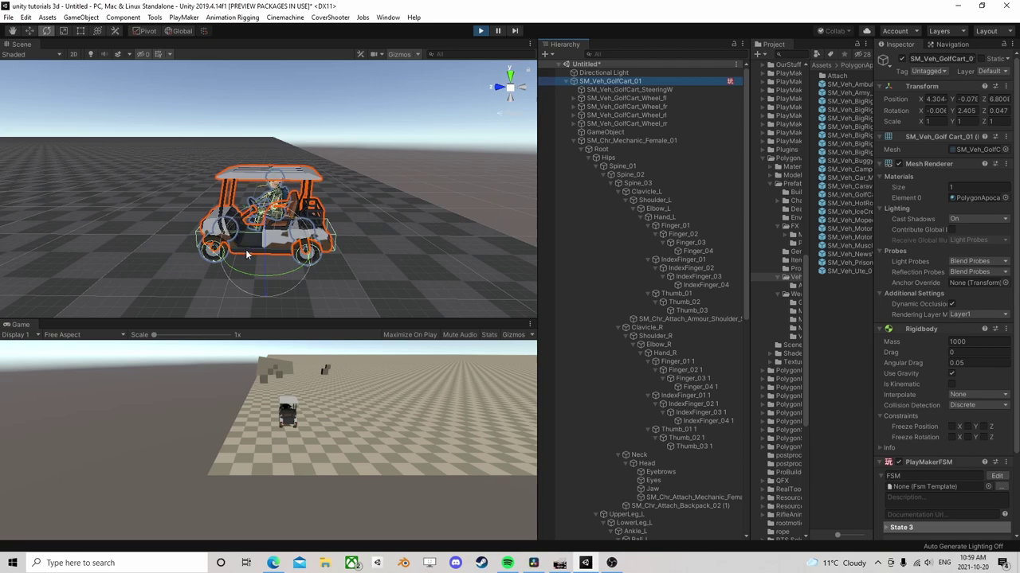